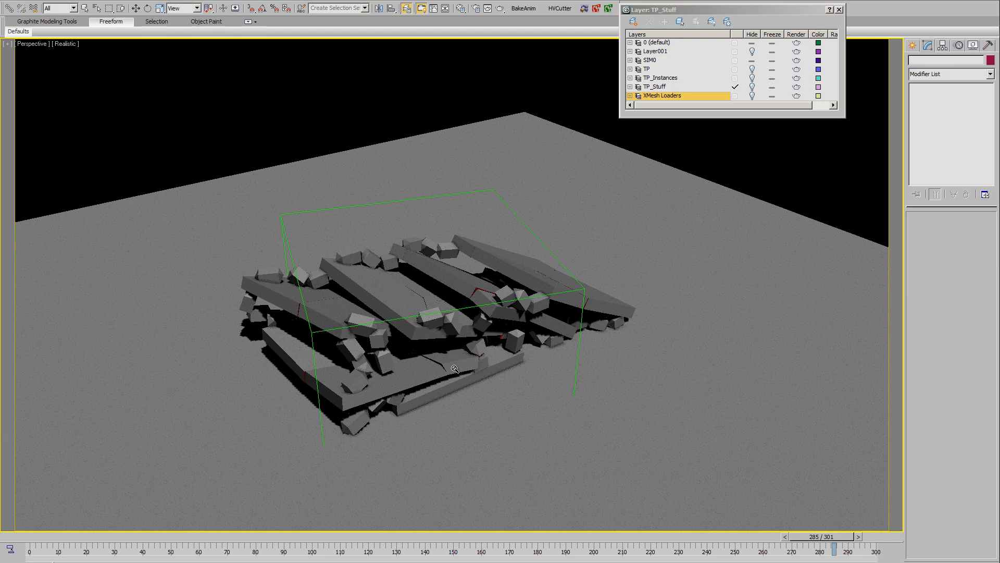
# Scrub the tower collapse animation to frame 75 and on to frame 205 to examine how the floors come down
pyautogui.moveTo(447, 312); pyautogui.dragTo(449, 311, button='middle')
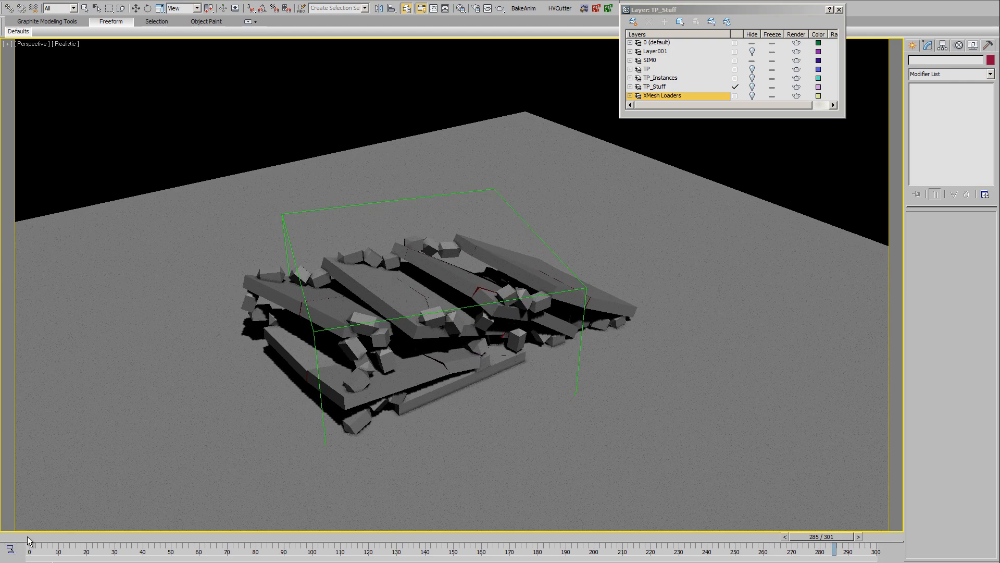
pyautogui.moveTo(31, 538); pyautogui.dragTo(281, 537)
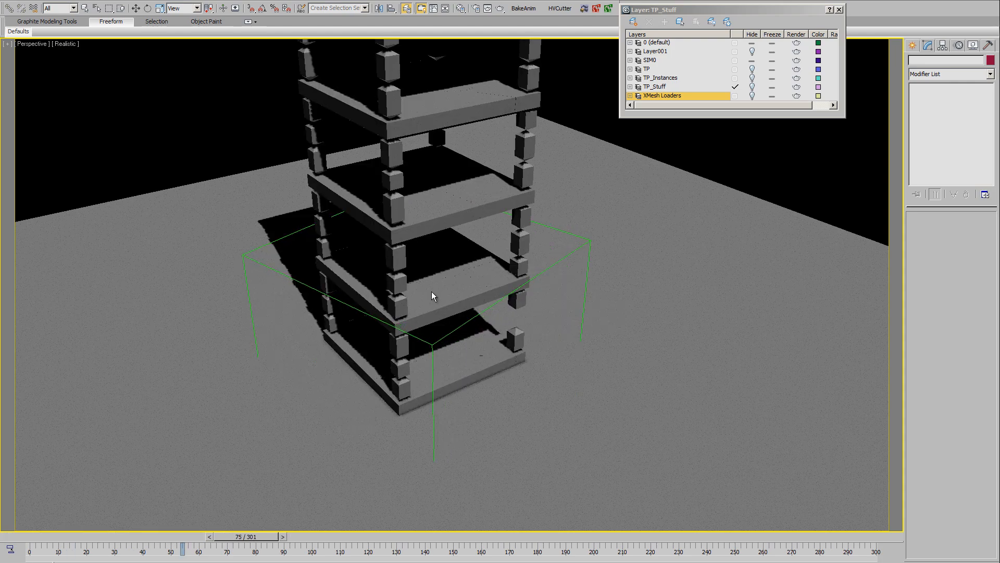
pyautogui.moveTo(432, 293); pyautogui.dragTo(475, 410, button='middle')
pyautogui.scroll(-3, 440, 370)
pyautogui.keyDown('alt'); pyautogui.moveTo(475, 411); pyautogui.dragTo(459, 378, button='middle'); pyautogui.keyUp('alt')
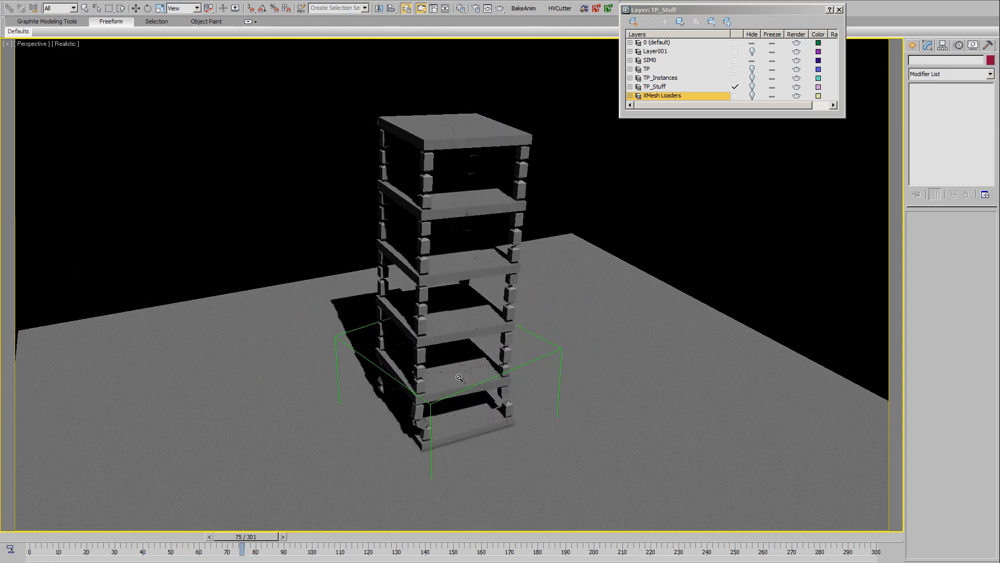
pyautogui.moveTo(259, 537); pyautogui.dragTo(624, 547)
pyautogui.keyDown('alt'); pyautogui.moveTo(454, 425); pyautogui.dragTo(500, 328, button='middle'); pyautogui.keyUp('alt')
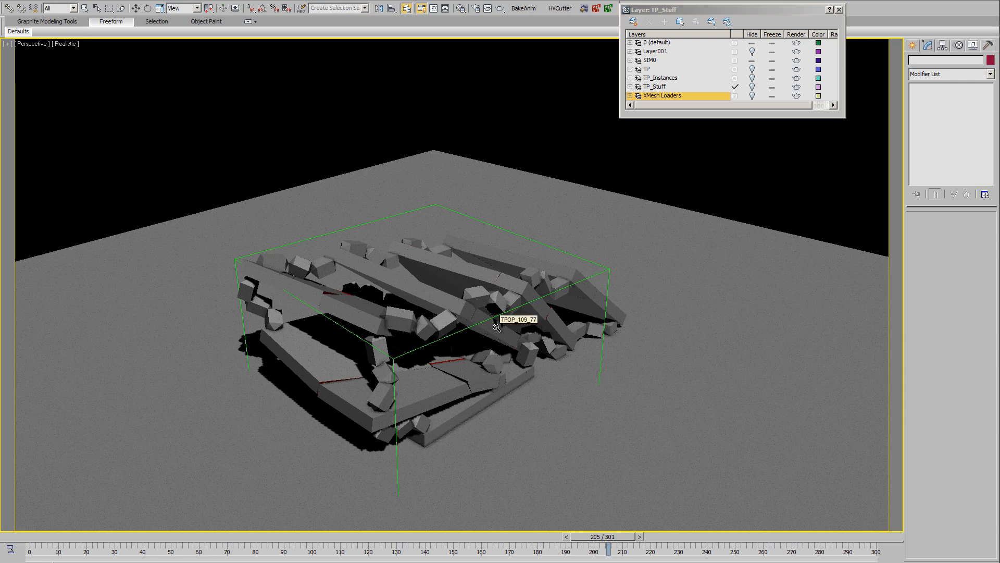
# Switch to Google Chrome and play the RayFire Technical Demonstration video on YouTube, pausing at successive moments of the building's destruction
pyautogui.click(136, 562)
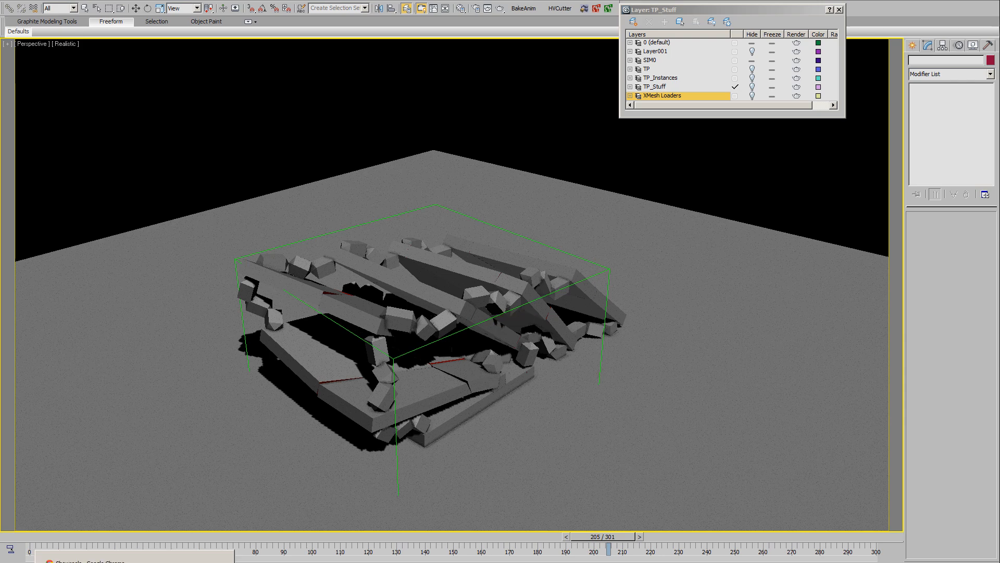
pyautogui.click(88, 561)
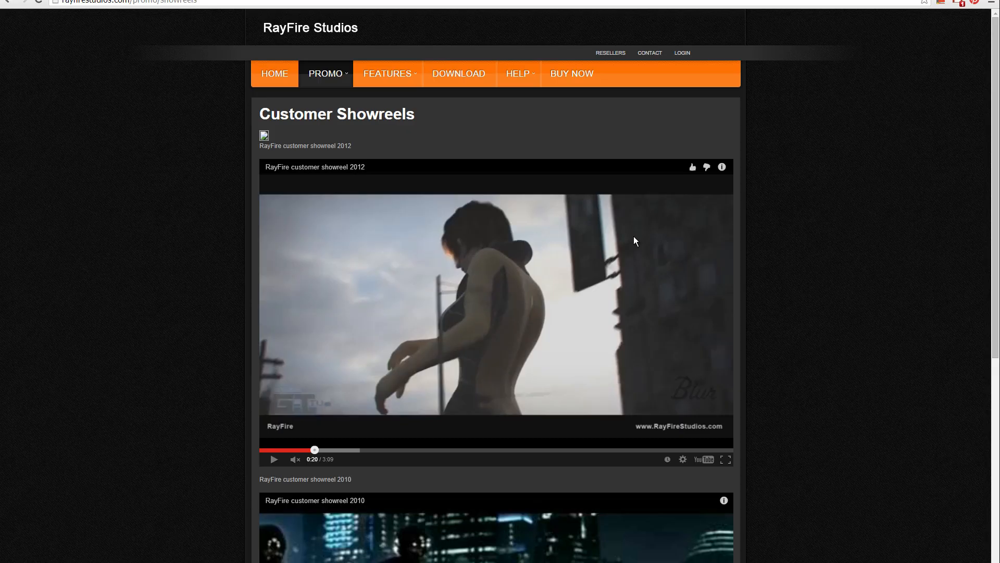
pyautogui.click(198, 0)
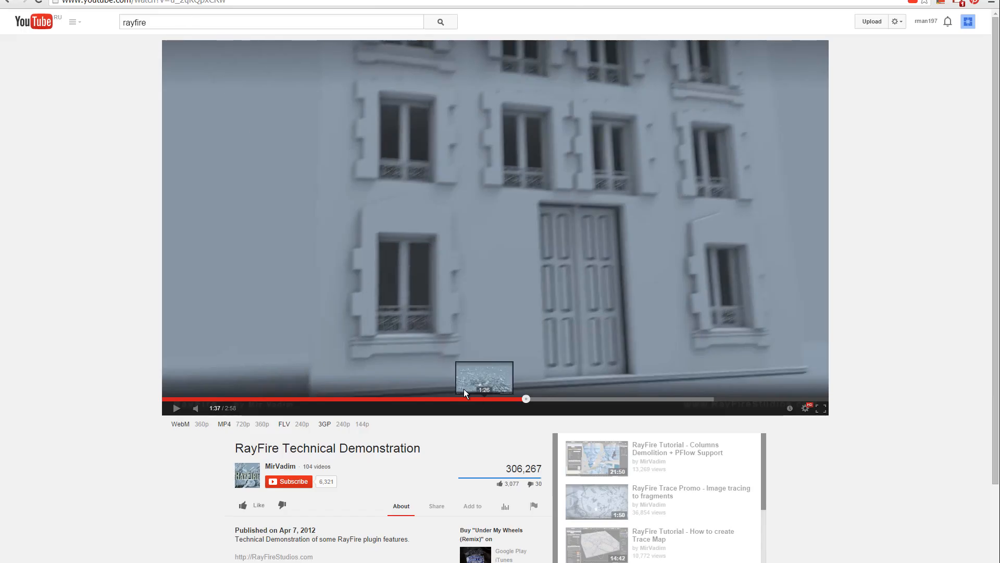
pyautogui.click(176, 409)
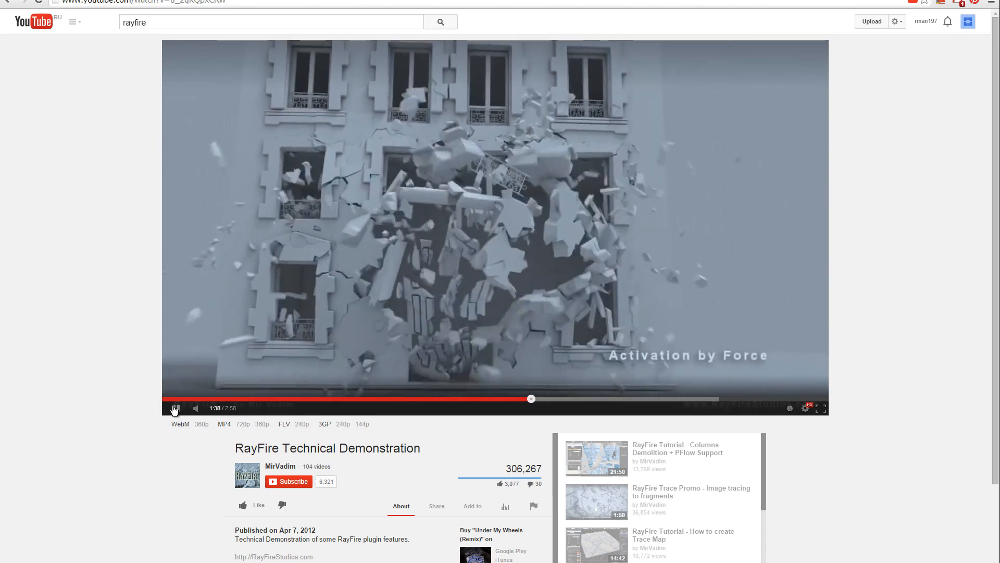
pyautogui.click(176, 409)
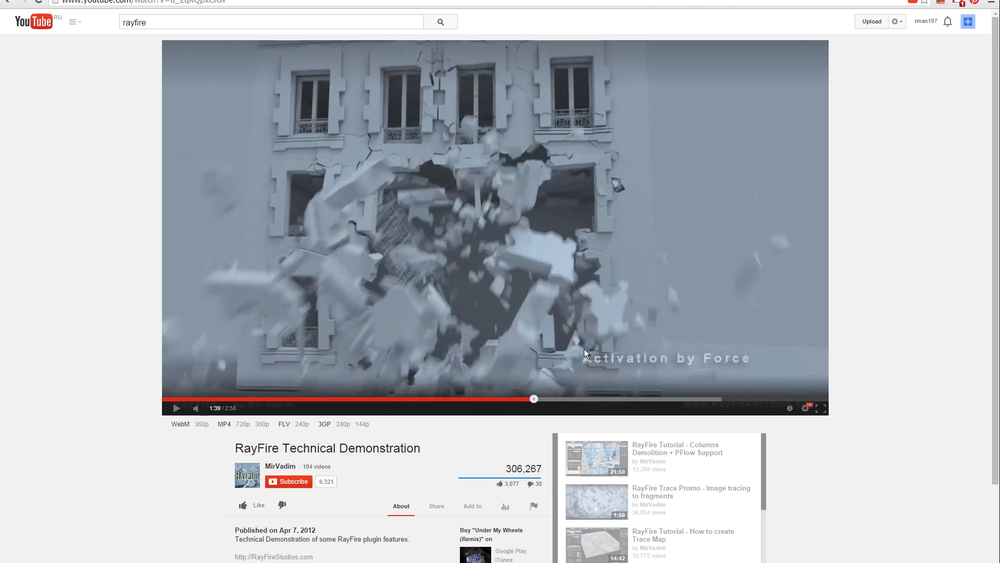
pyautogui.click(395, 336)
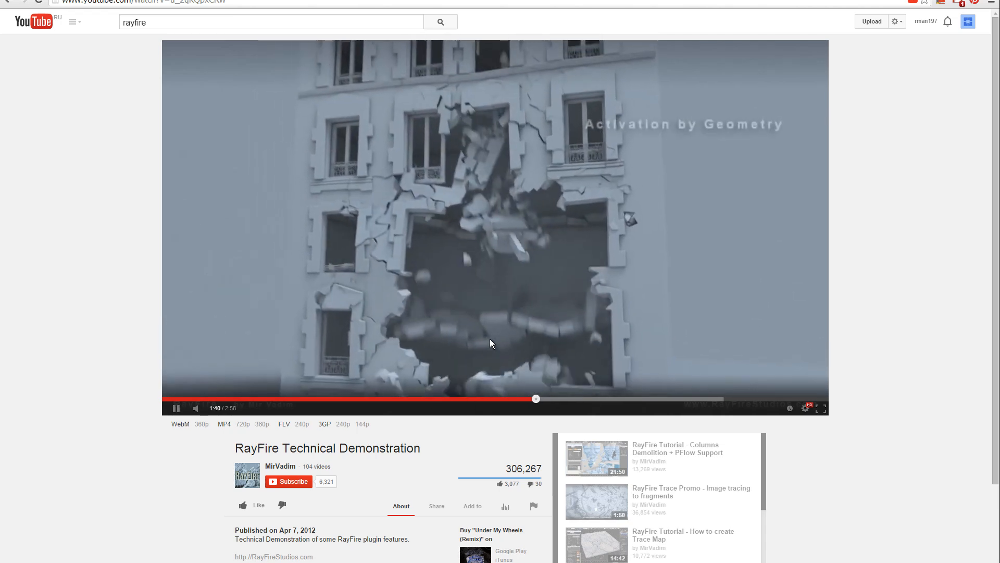
pyautogui.click(552, 344)
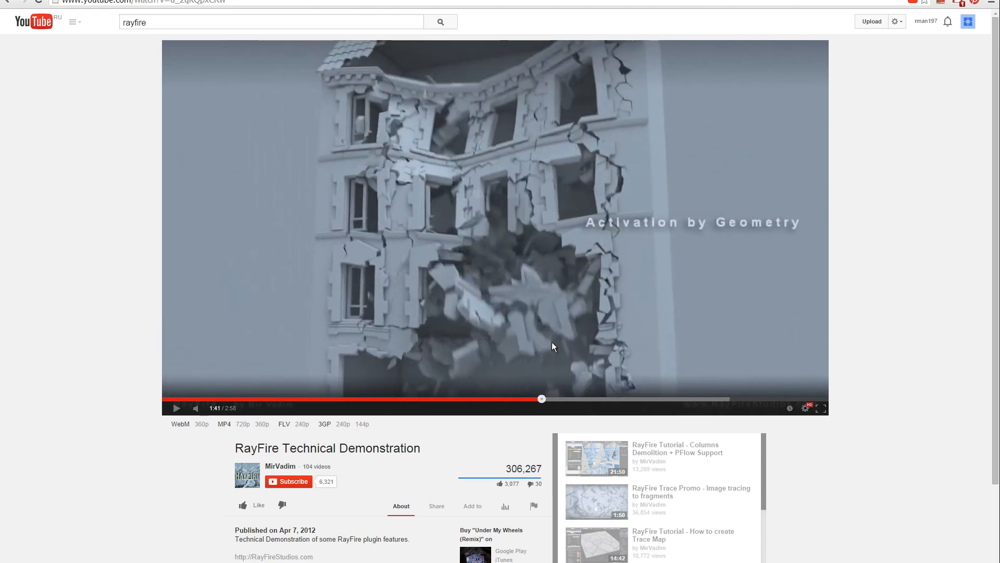
pyautogui.click(498, 333)
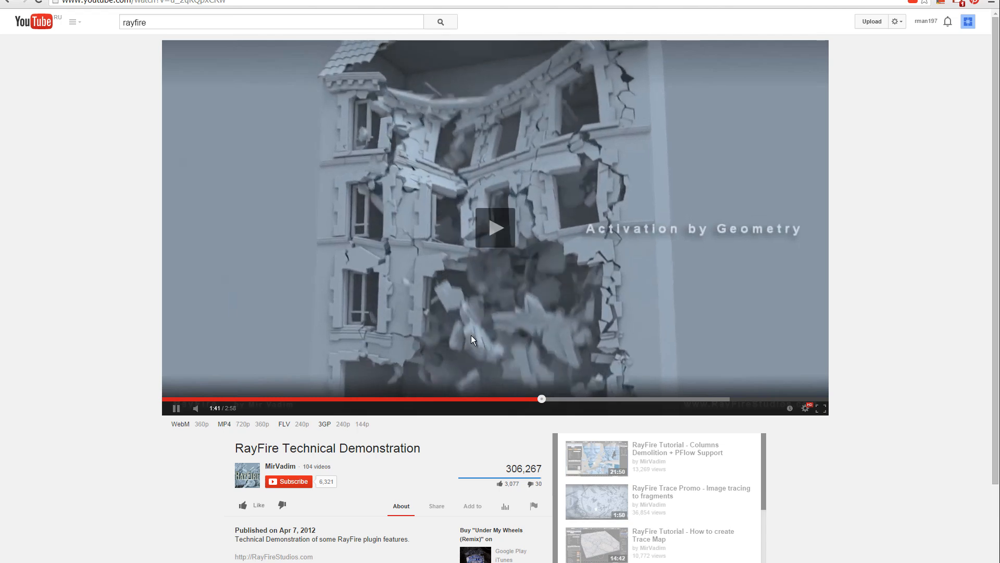
pyautogui.click(482, 337)
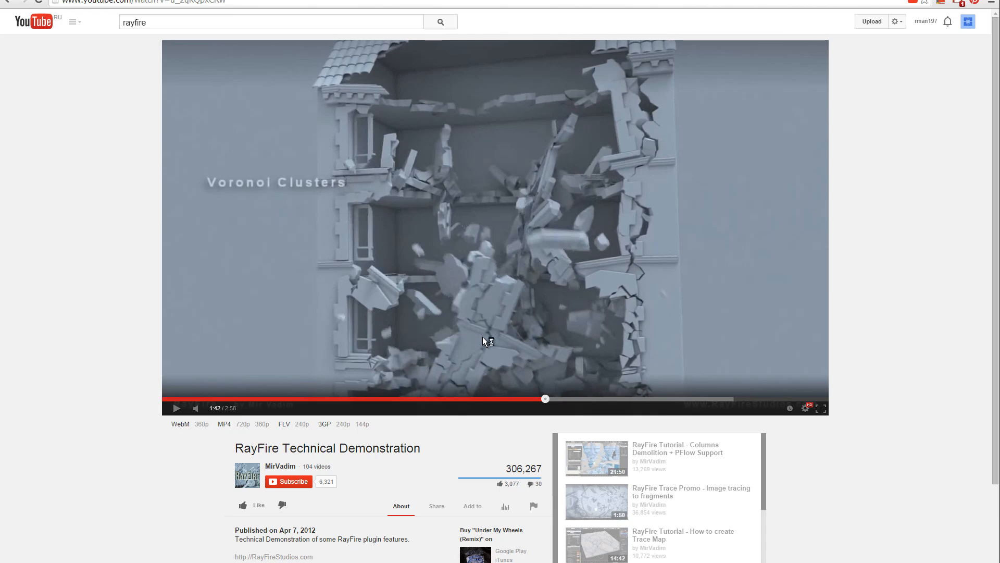
pyautogui.click(480, 337)
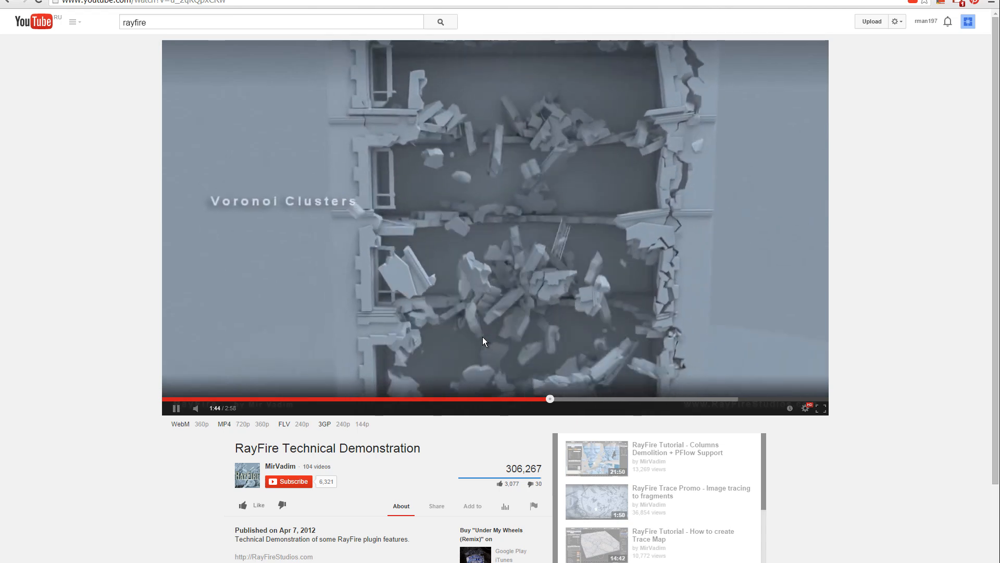
pyautogui.click(482, 337)
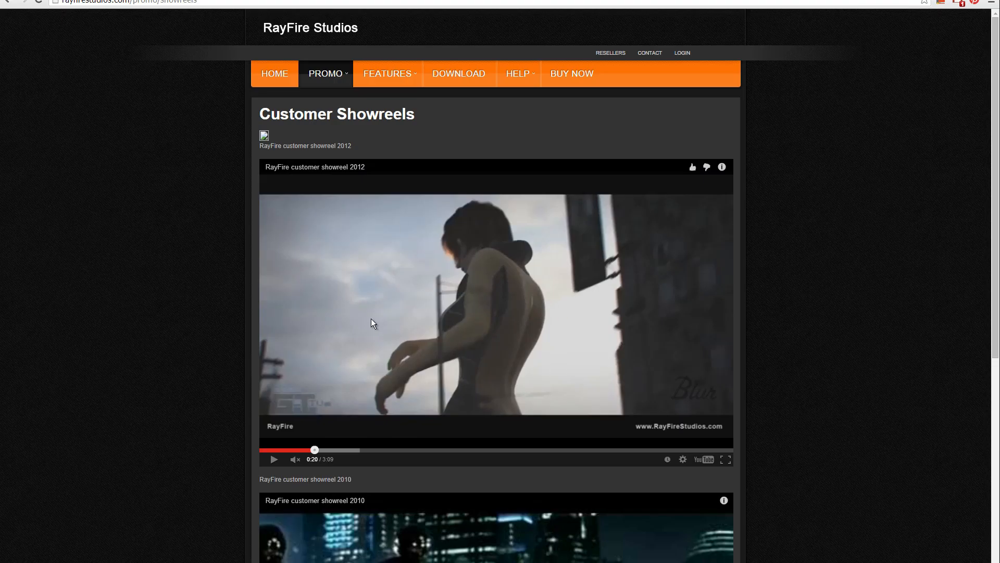
# Play the RayFire customer showreel 2012 on the Customer Showreels page, pausing at the flying debris and broken window shots
pyautogui.click(386, 320)
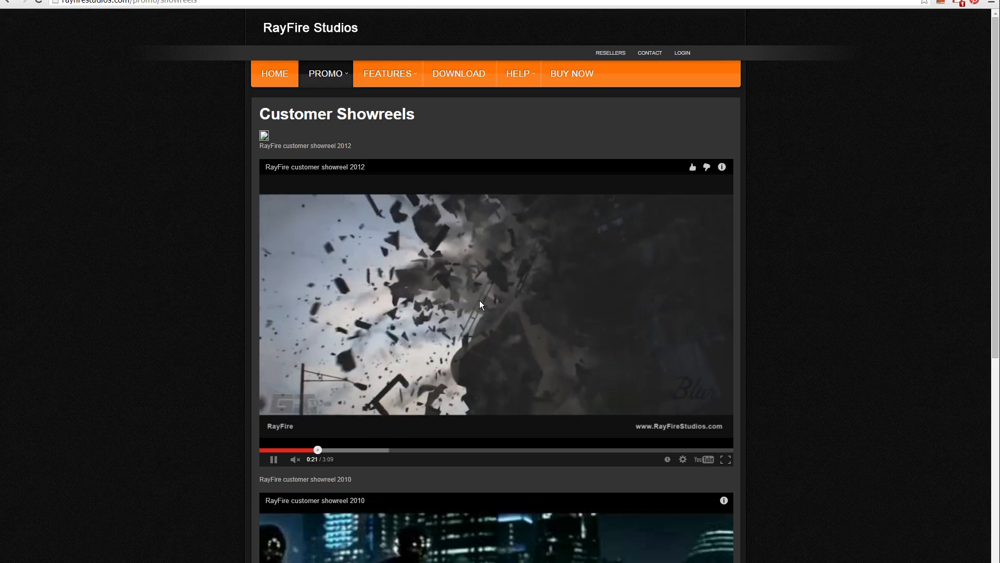
pyautogui.click(428, 271)
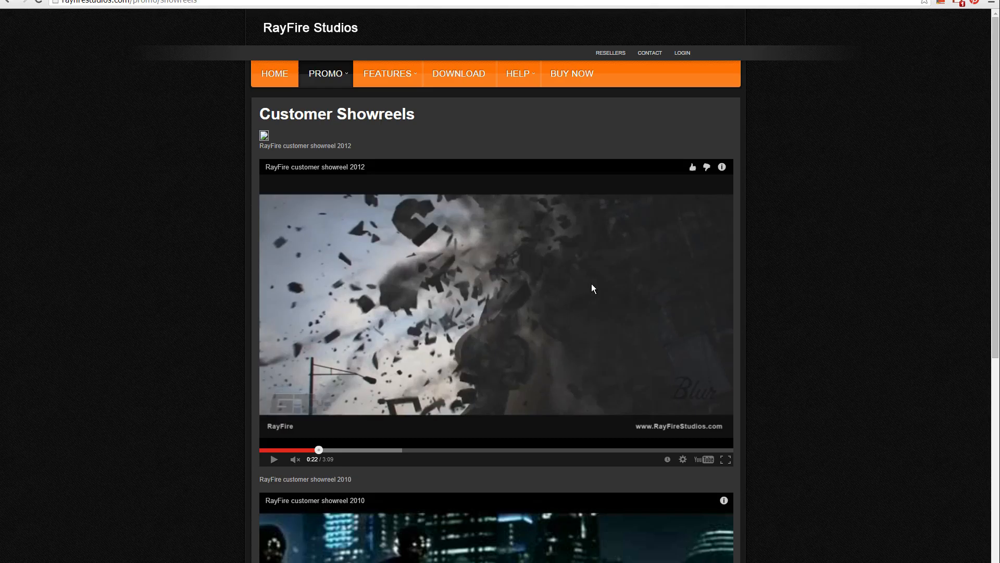
pyautogui.click(586, 299)
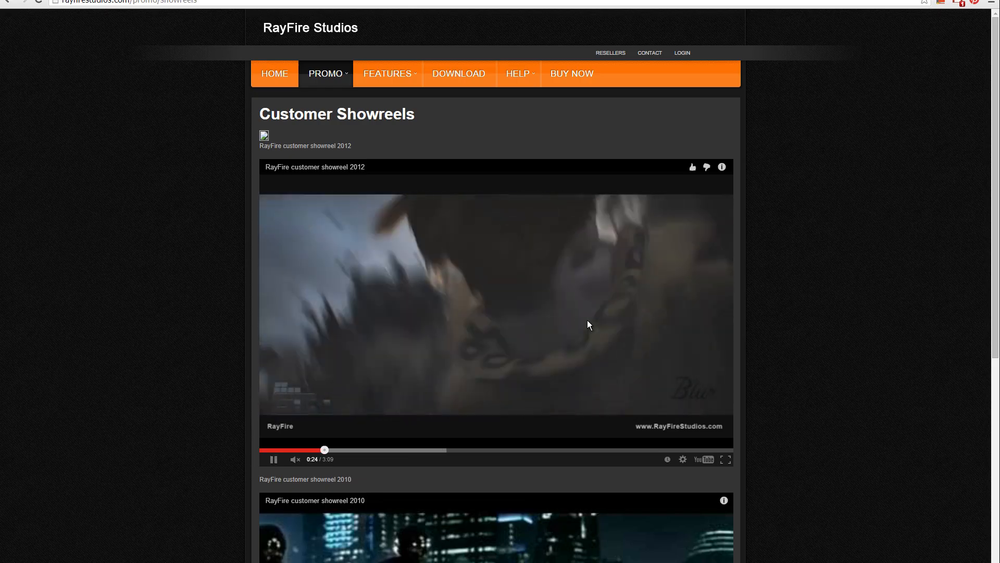
pyautogui.click(587, 322)
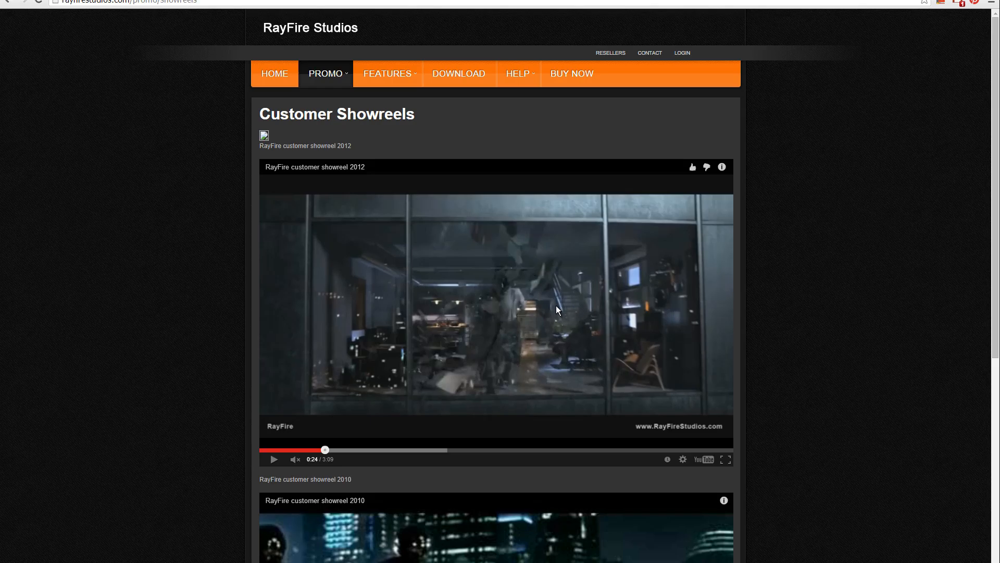
pyautogui.click(576, 378)
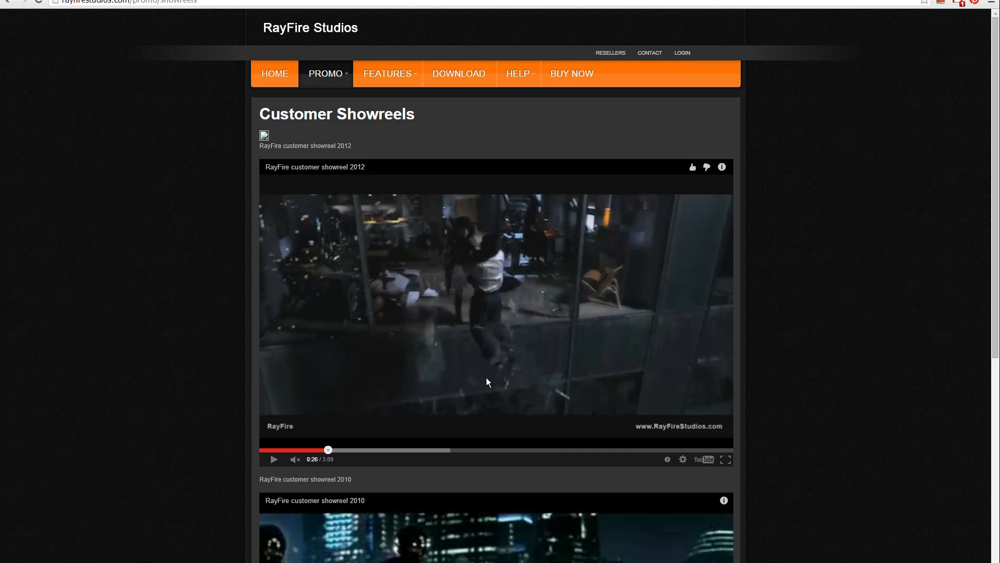
# Switch to the media player with the 2012 movie and replay the car scene in short stretches, pausing to study the debris
pyautogui.hotkey('alt', 'Tab')
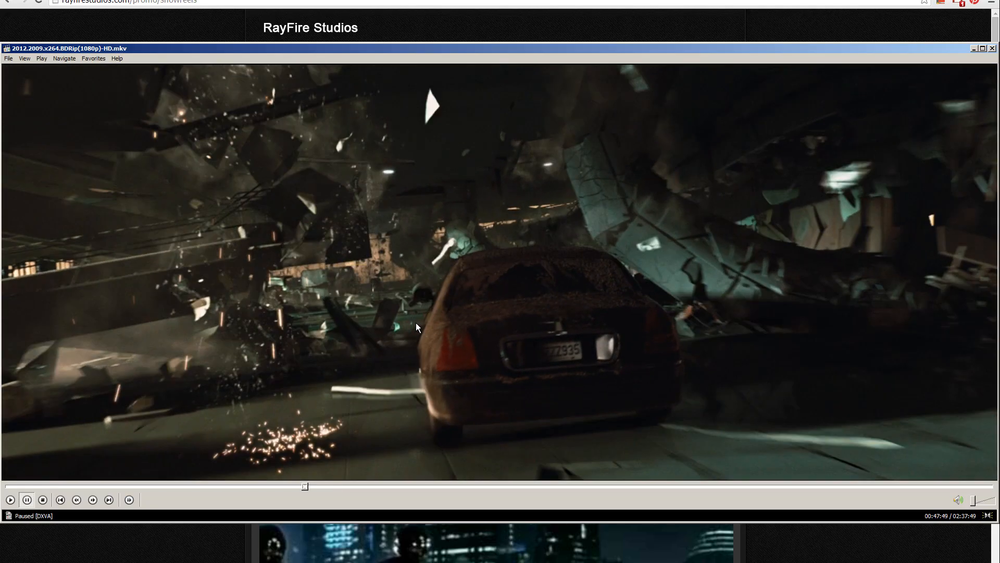
pyautogui.click(419, 322)
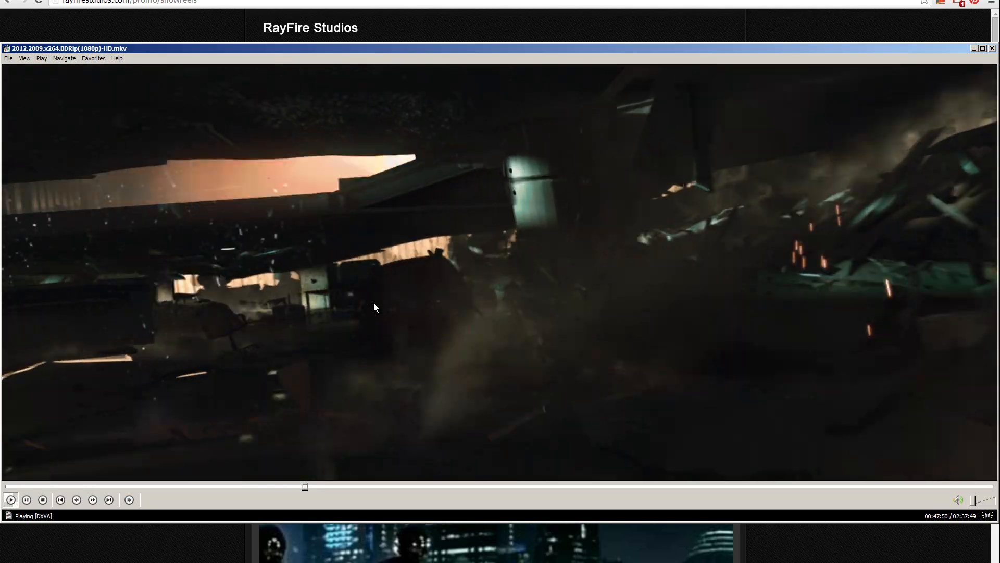
pyautogui.click(421, 307)
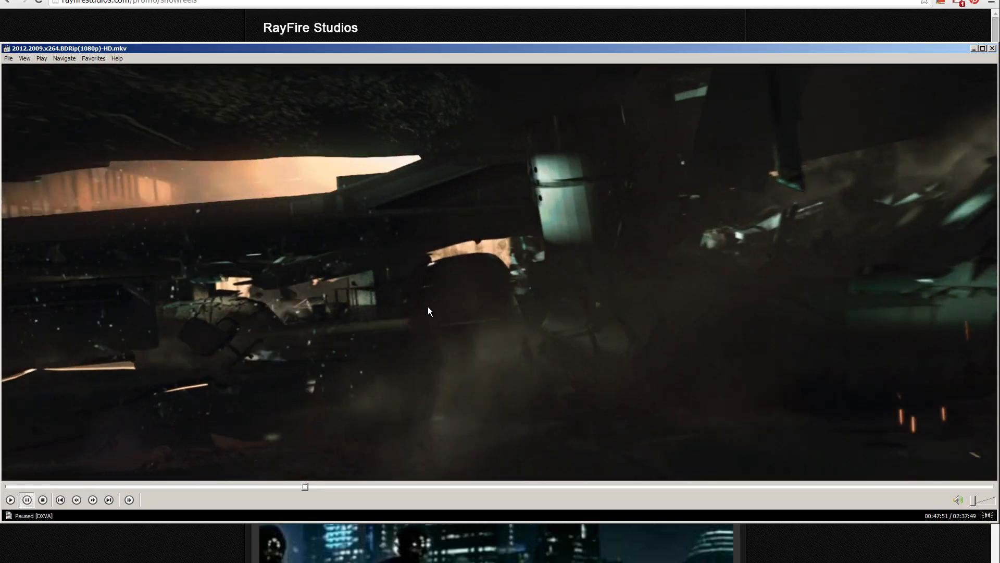
pyautogui.click(452, 288)
pyautogui.press('Left')
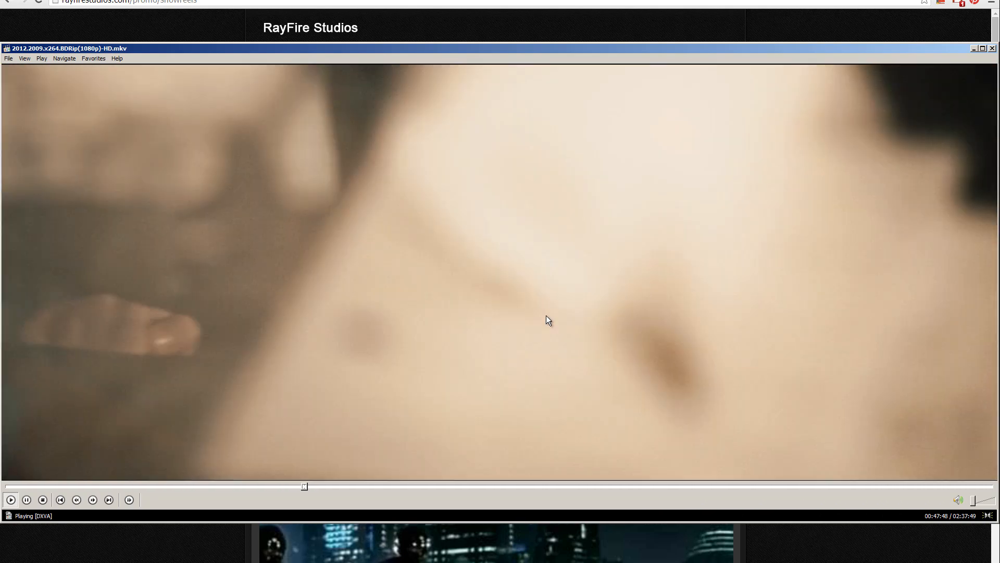
pyautogui.click(546, 325)
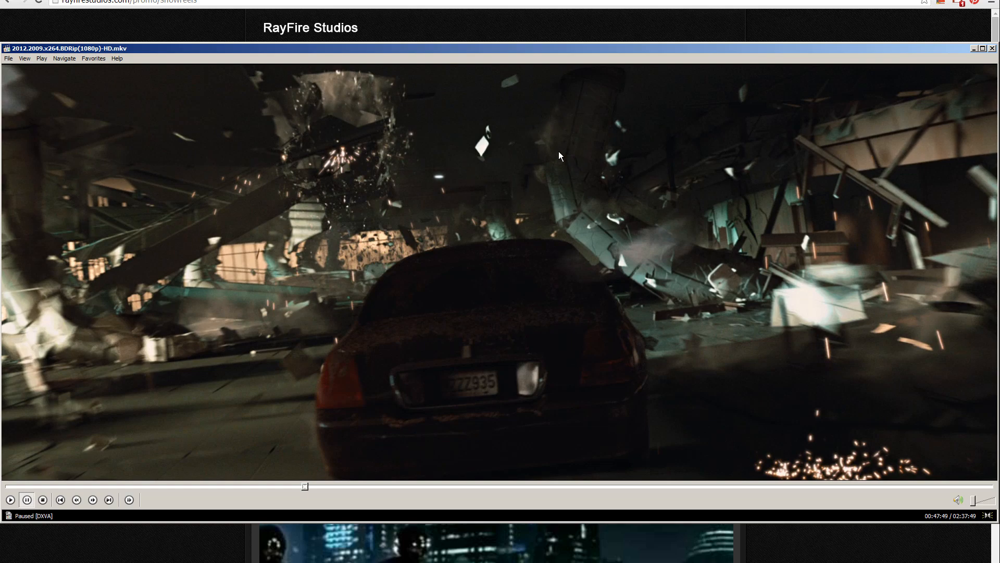
pyautogui.click(684, 270)
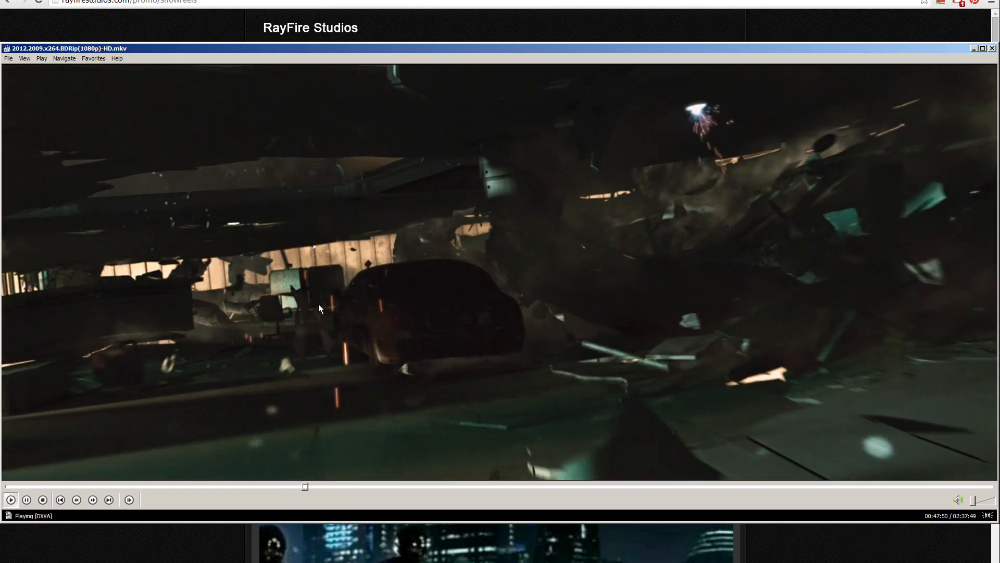
pyautogui.click(446, 333)
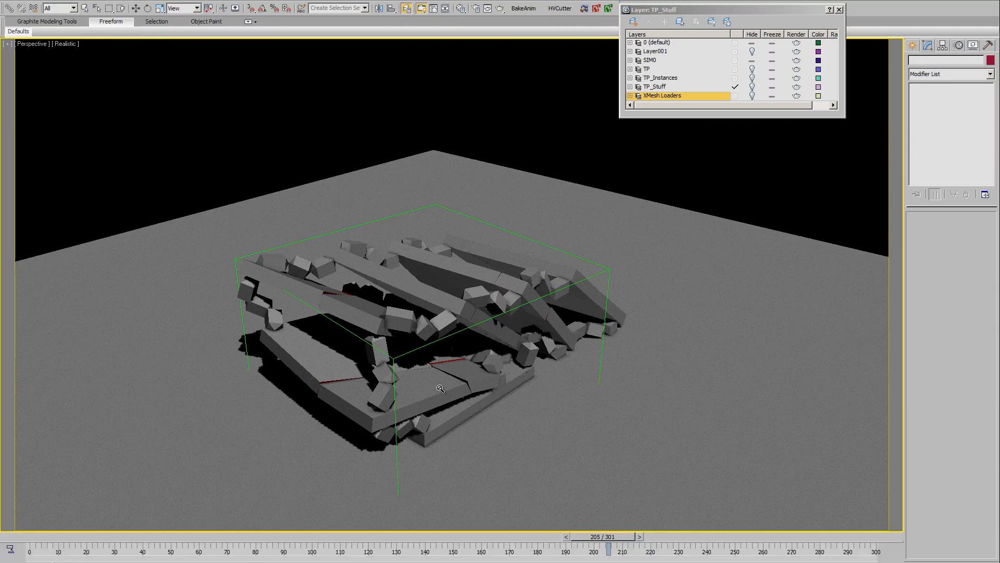
# Scrub the collapse animation to frame 113 and on to frame 226 to examine how the slabs and columns break
pyautogui.keyDown('alt'); pyautogui.moveTo(440, 388); pyautogui.dragTo(512, 338, button='middle'); pyautogui.keyUp('alt')
pyautogui.scroll(-1, 518, 383)
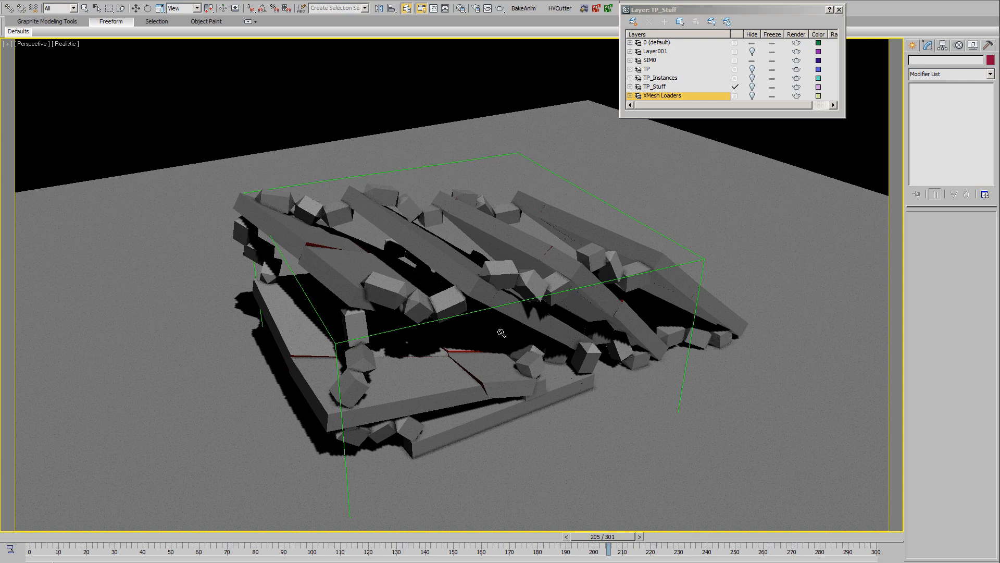
pyautogui.moveTo(502, 333); pyautogui.dragTo(495, 343, button='middle')
pyautogui.click(27, 537)
pyautogui.moveTo(46, 540); pyautogui.dragTo(368, 538)
pyautogui.moveTo(445, 378); pyautogui.dragTo(437, 412, button='middle')
pyautogui.scroll(-2, 449, 391)
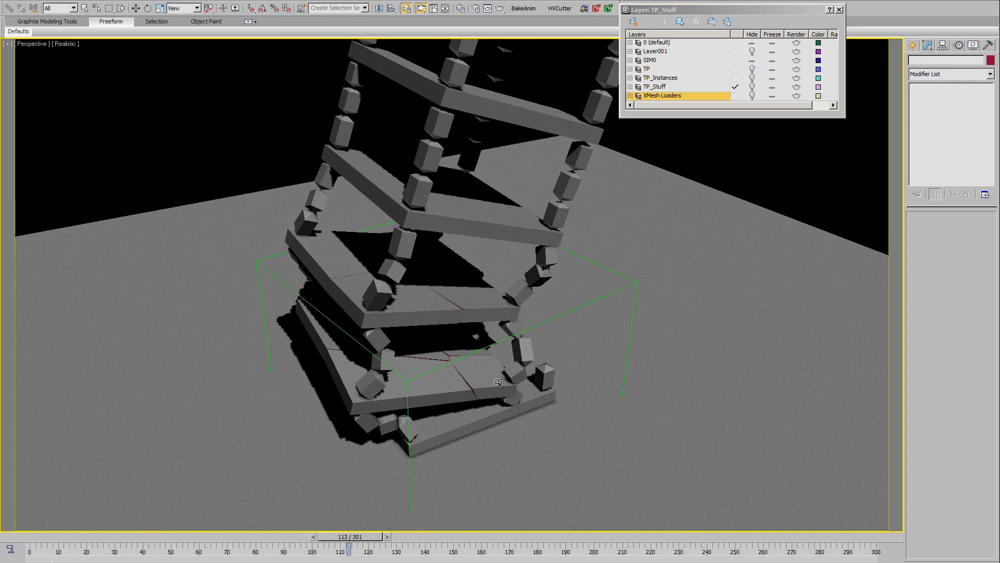
pyautogui.keyDown('alt'); pyautogui.moveTo(513, 383); pyautogui.dragTo(489, 406, button='middle'); pyautogui.keyUp('alt')
pyautogui.scroll(-2, 482, 391)
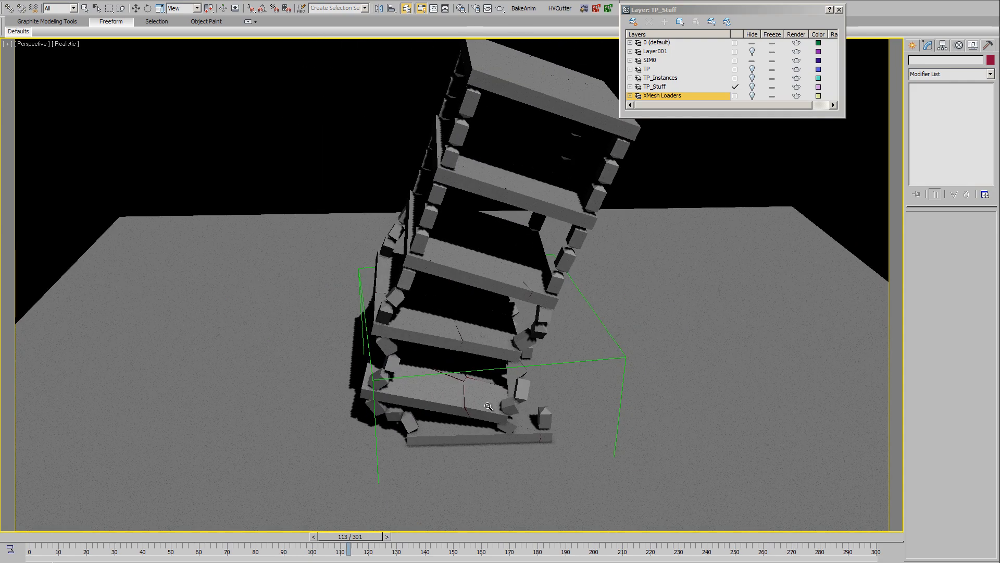
pyautogui.moveTo(373, 541); pyautogui.dragTo(679, 533)
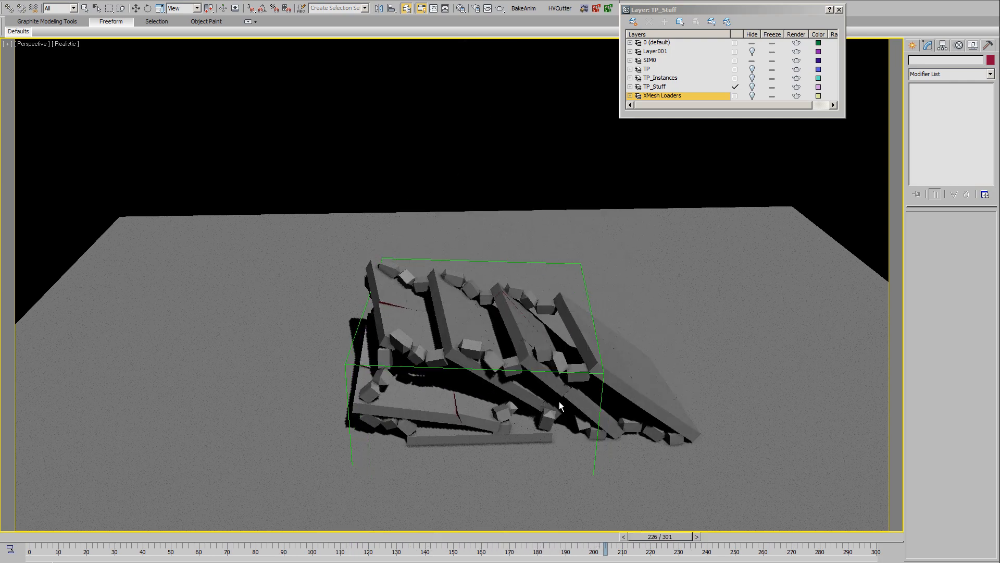
# Unhide the XMesh Loaders layer and inspect the detailed debris around the collapsed building at frame 226
pyautogui.moveTo(560, 401); pyautogui.dragTo(573, 349, button='middle')
pyautogui.keyDown('ctrl'); pyautogui.keyDown('alt'); pyautogui.moveTo(483, 339); pyautogui.dragTo(495, 315, button='middle'); pyautogui.keyUp('alt'); pyautogui.keyUp('ctrl')
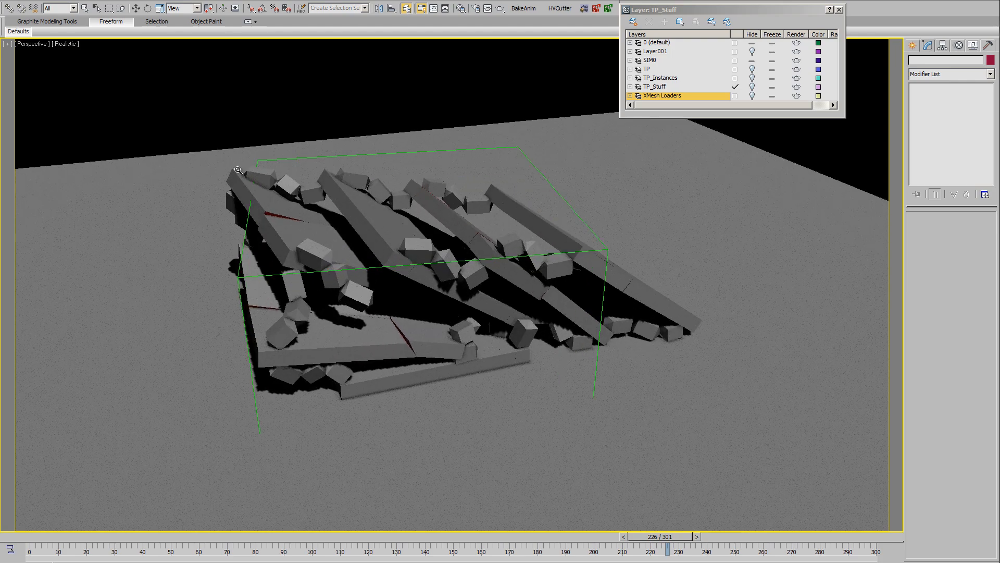
pyautogui.keyDown('ctrl'); pyautogui.keyDown('alt'); pyautogui.moveTo(437, 281); pyautogui.dragTo(488, 368, button='middle'); pyautogui.keyUp('alt'); pyautogui.keyUp('ctrl')
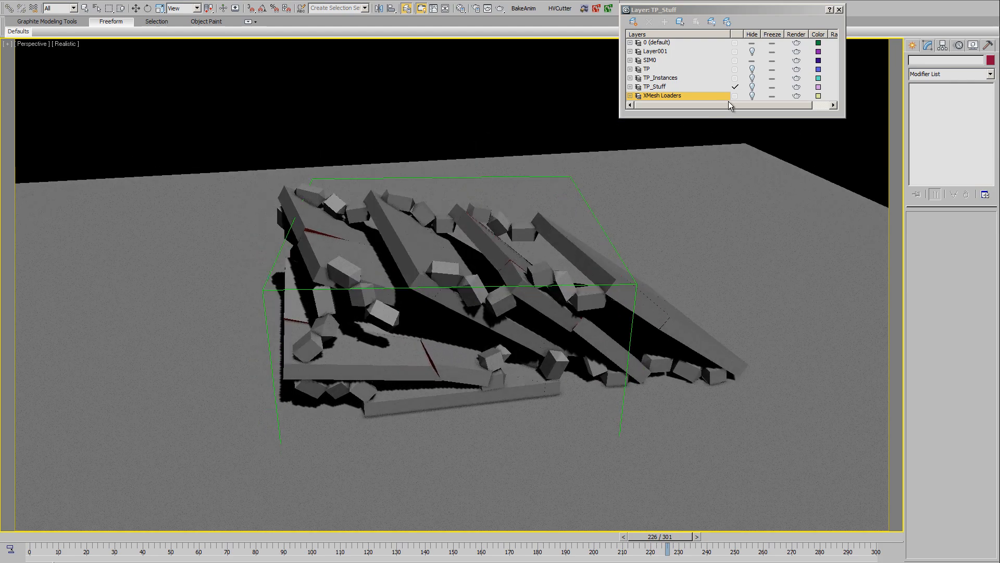
pyautogui.click(753, 96)
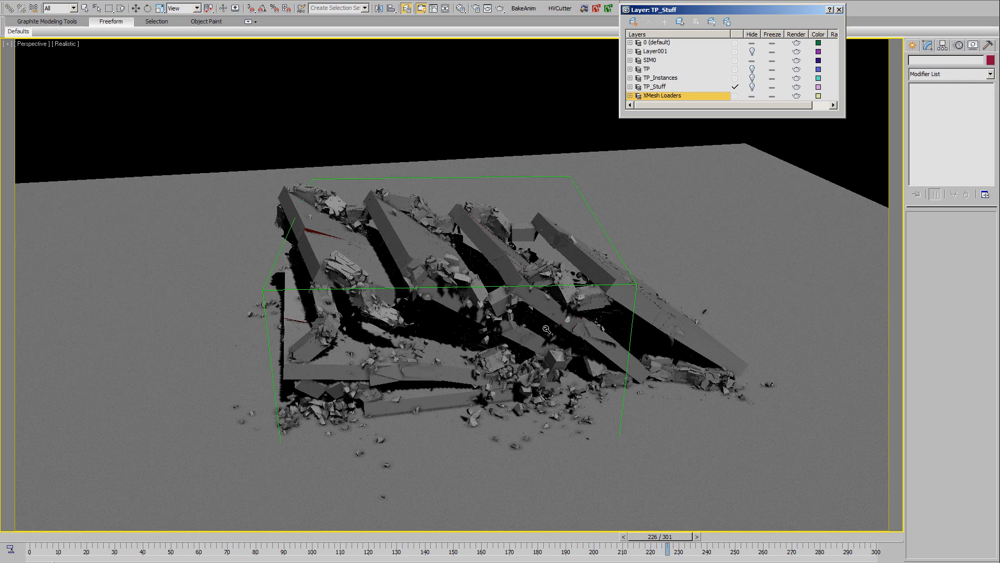
pyautogui.keyDown('alt'); pyautogui.moveTo(407, 333); pyautogui.dragTo(524, 394, button='middle'); pyautogui.keyUp('alt')
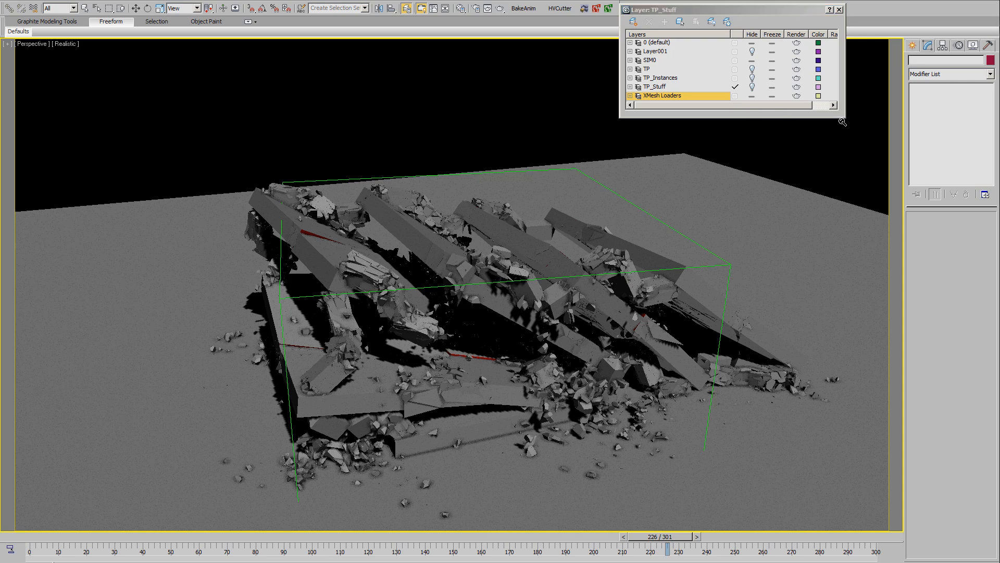
# Enlarge the layer manager window to show all its columns, and hide the XMesh Loaders layer
pyautogui.moveTo(843, 118); pyautogui.dragTo(884, 126)
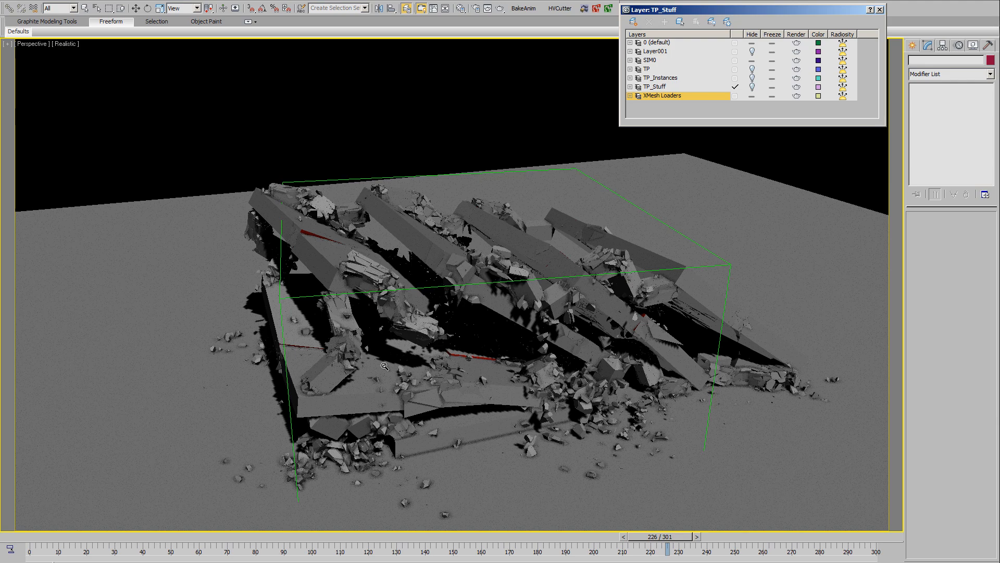
pyautogui.moveTo(398, 355); pyautogui.dragTo(373, 351, button='middle')
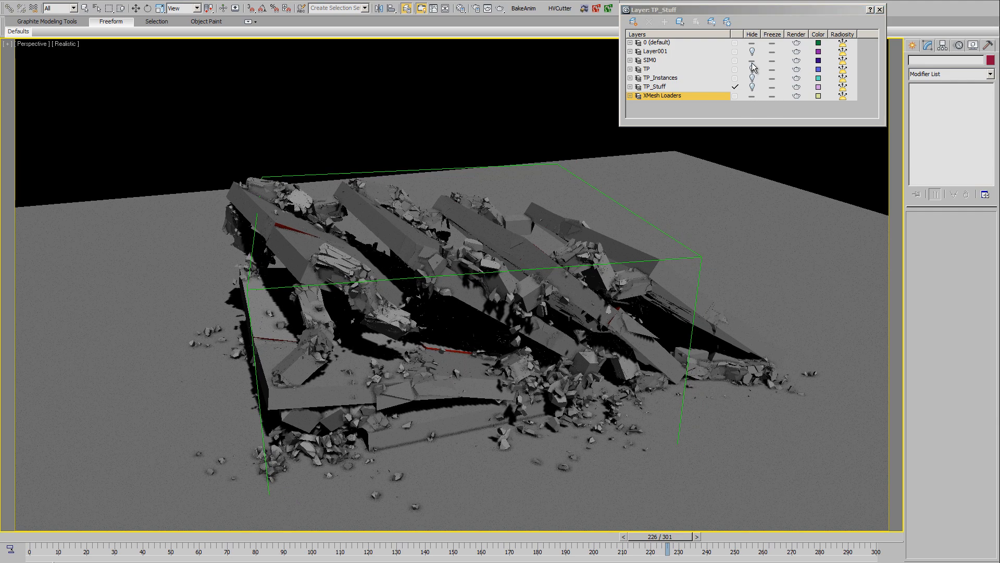
pyautogui.click(751, 96)
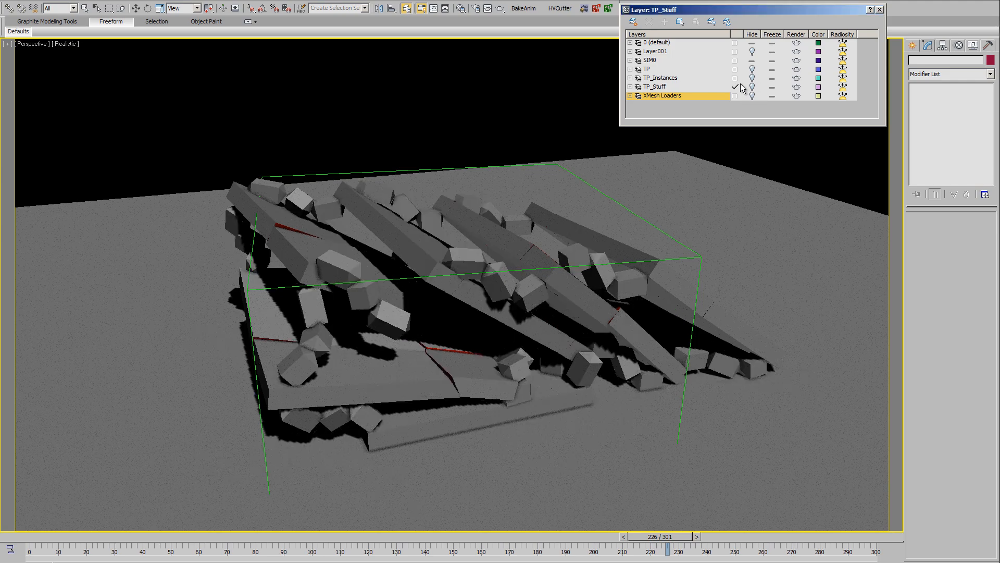
# Select one of the slabs and scrub the simple collapse to frame 98 to inspect its large, bare pieces
pyautogui.rightClick(390, 259)
pyautogui.click(404, 237)
pyautogui.keyDown('alt'); pyautogui.moveTo(404, 237); pyautogui.dragTo(495, 333, button='middle'); pyautogui.keyUp('alt')
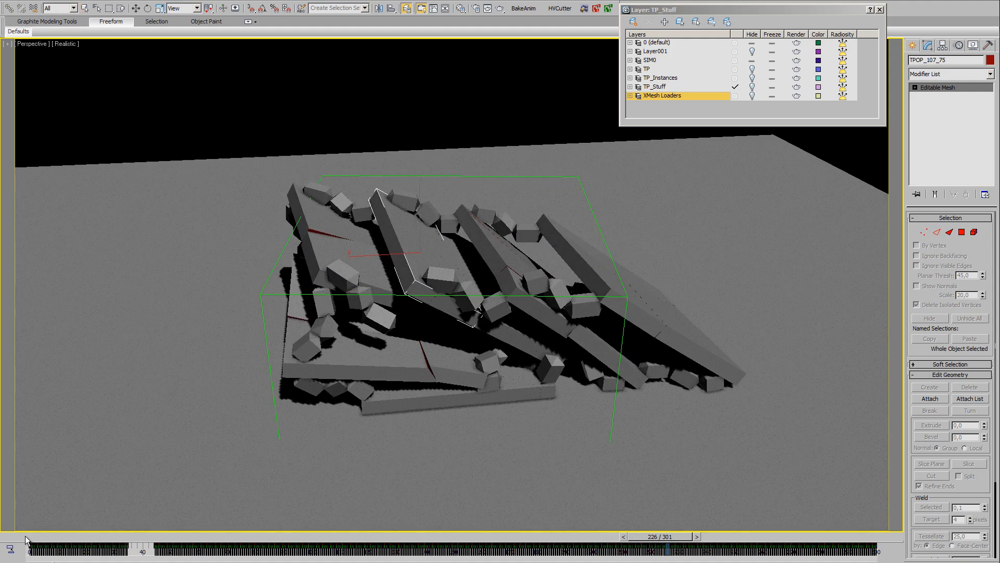
pyautogui.moveTo(26, 540); pyautogui.dragTo(308, 538)
pyautogui.keyDown('alt'); pyautogui.moveTo(426, 351); pyautogui.dragTo(717, 152, button='middle'); pyautogui.keyUp('alt')
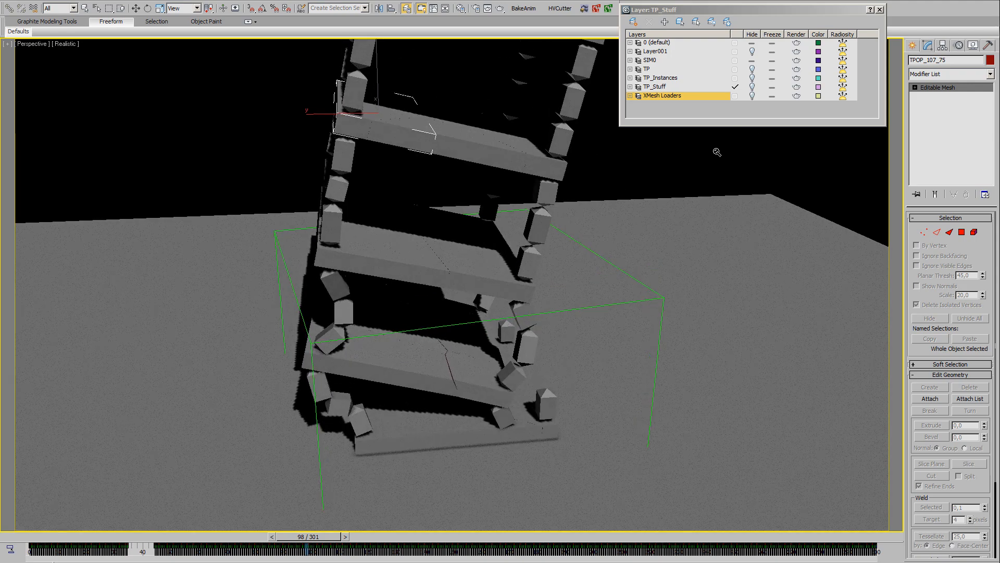
# Hide the SIM0 layer, rewind the timeline to frame 1 and unhide the TP layer
pyautogui.click(752, 60)
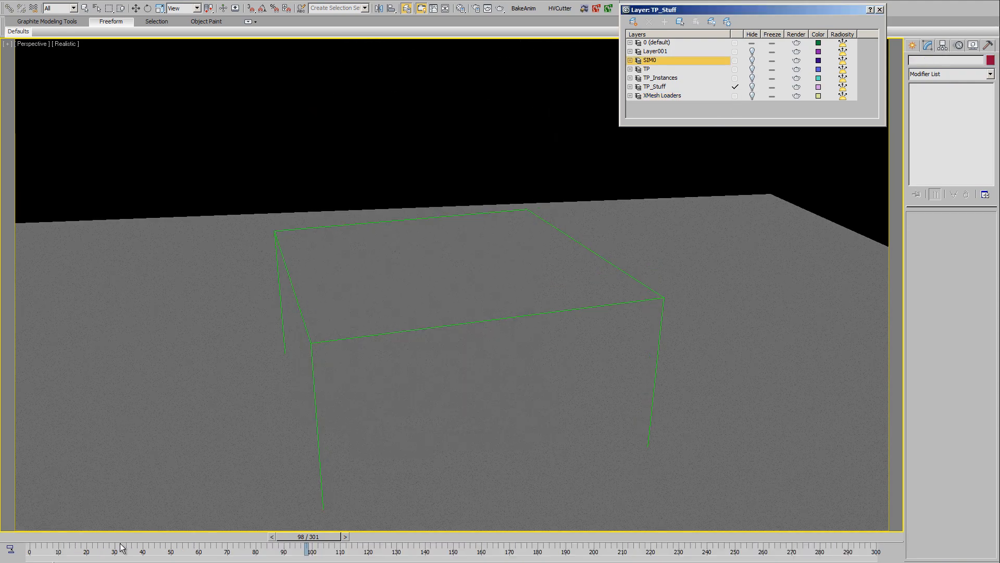
pyautogui.moveTo(39, 540); pyautogui.dragTo(7, 542)
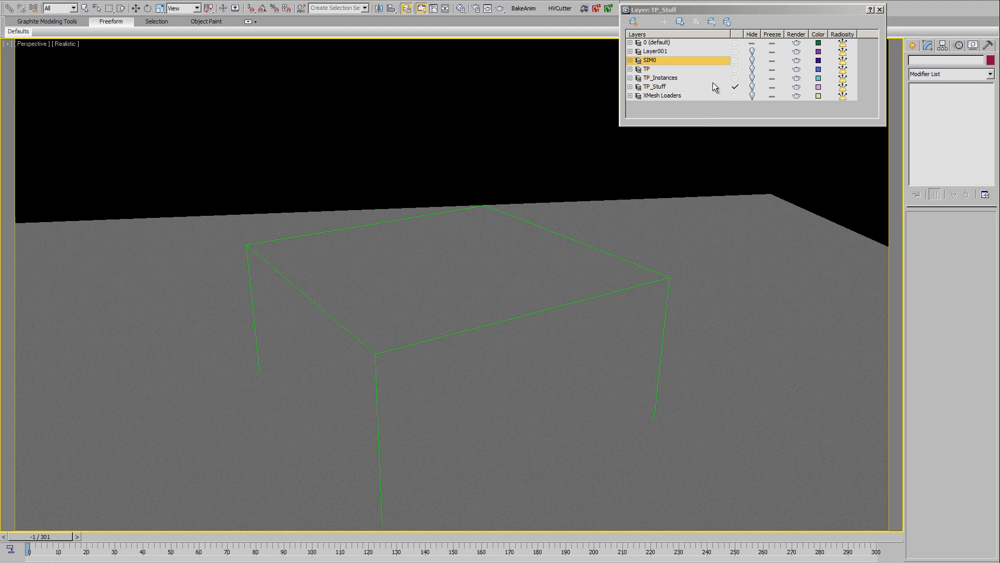
pyautogui.click(752, 69)
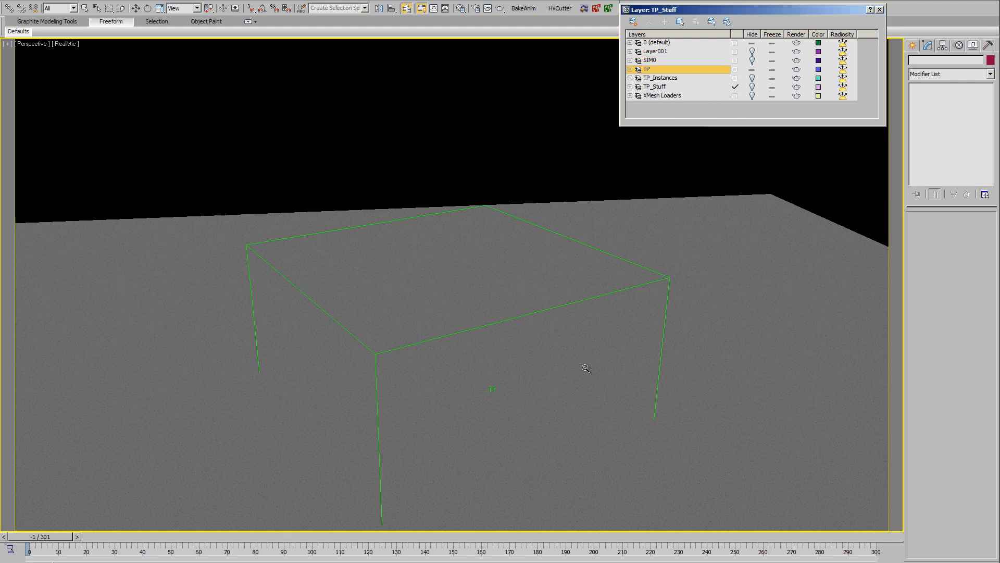
pyautogui.moveTo(33, 537); pyautogui.dragTo(38, 537)
# Scrub the particle simulation to frame 204 and examine the collapsed slabs and column segments from several angles
pyautogui.moveTo(405, 300); pyautogui.dragTo(409, 365, button='middle')
pyautogui.scroll(-1, 430, 347)
pyautogui.scroll(-1, 431, 359)
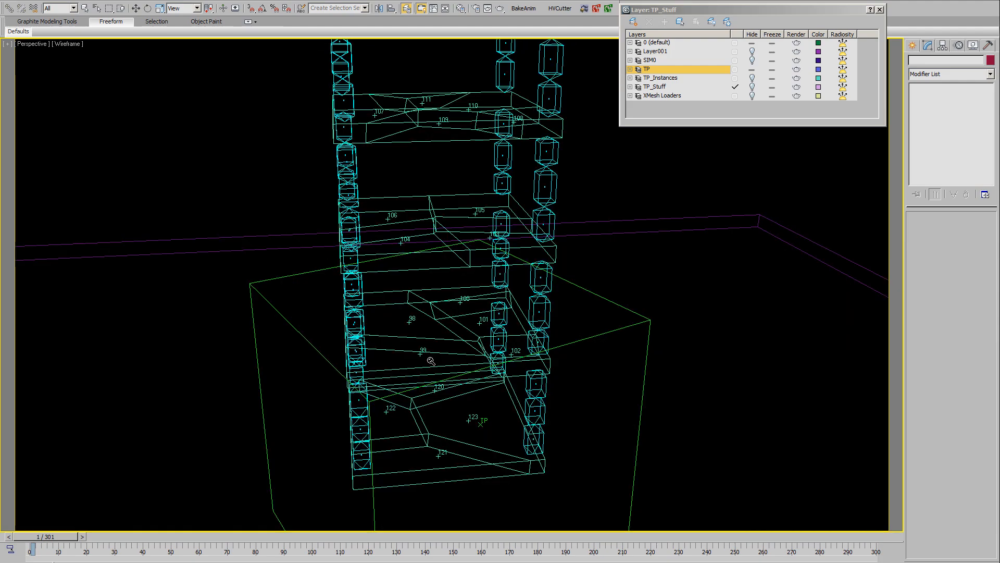
pyautogui.moveTo(469, 341); pyautogui.dragTo(455, 370, button='middle')
pyautogui.moveTo(59, 537); pyautogui.dragTo(616, 548)
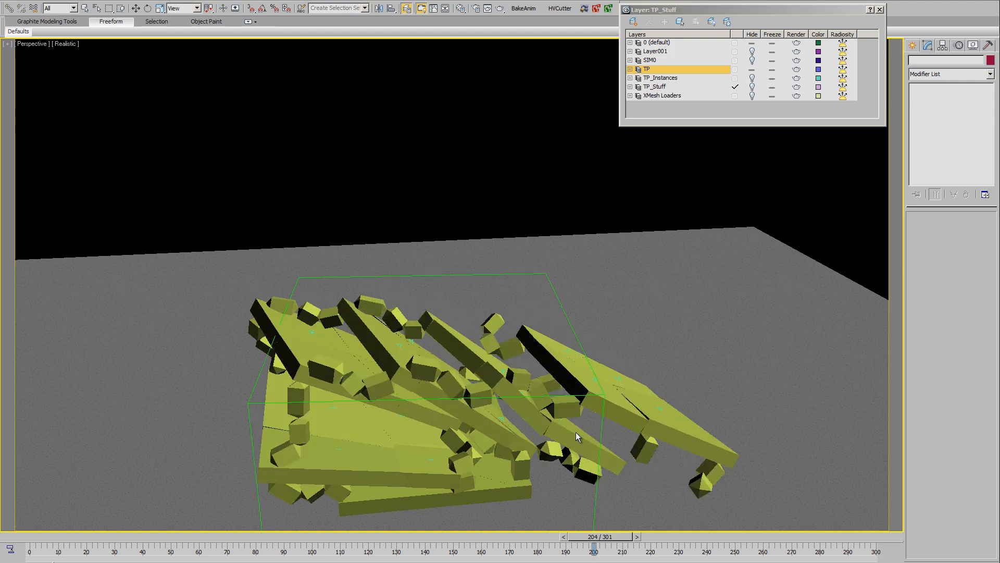
pyautogui.keyDown('alt'); pyautogui.moveTo(569, 425); pyautogui.dragTo(526, 377, button='middle'); pyautogui.keyUp('alt')
pyautogui.scroll(2, 546, 361)
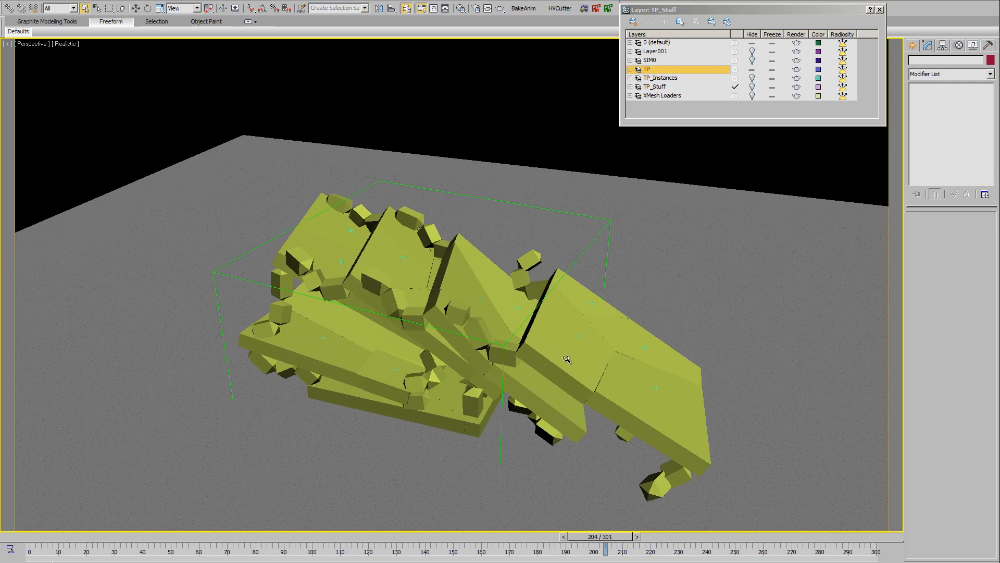
# Select the Thinking particle system and open its properties editor
pyautogui.click(562, 353)
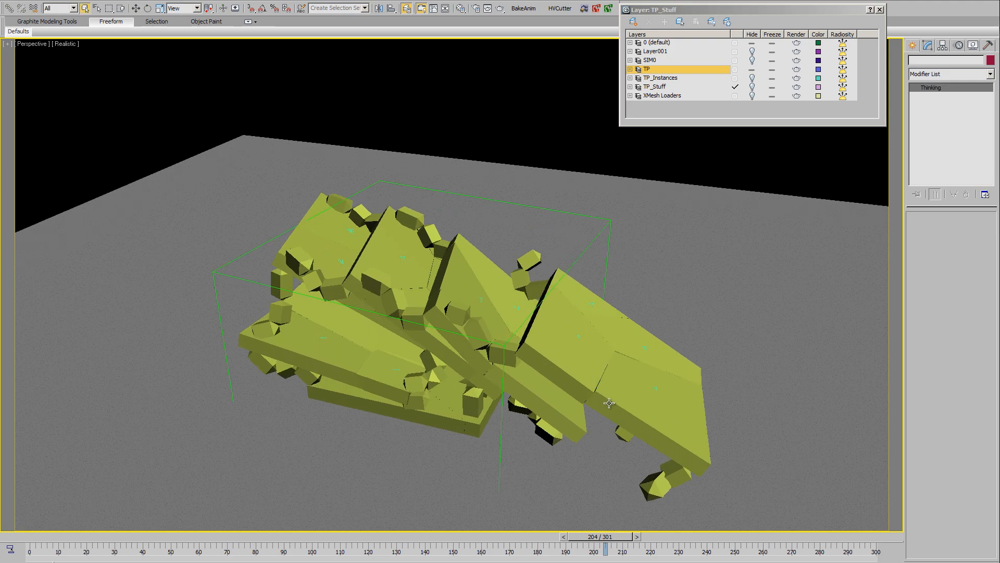
pyautogui.click(598, 377)
pyautogui.click(592, 388)
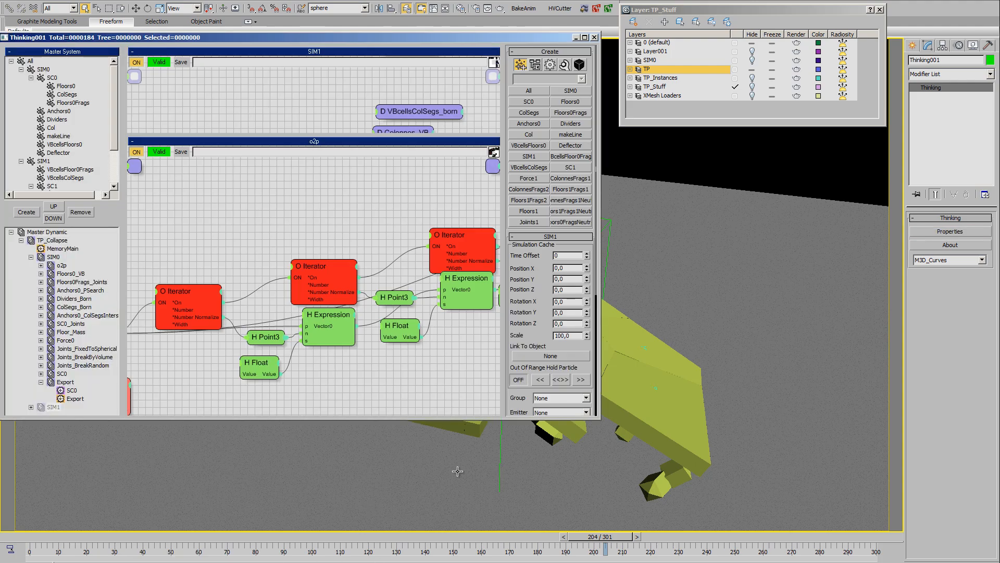
# Open the SIM0 dynamic set to view its contents, expand its branch and open the Force0 set
pyautogui.click(30, 258)
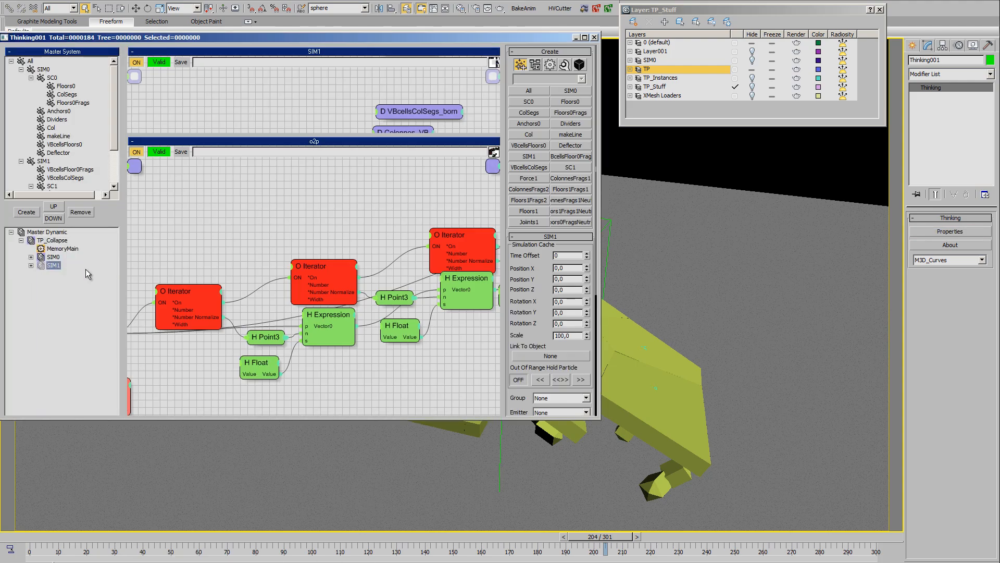
pyautogui.click(52, 257)
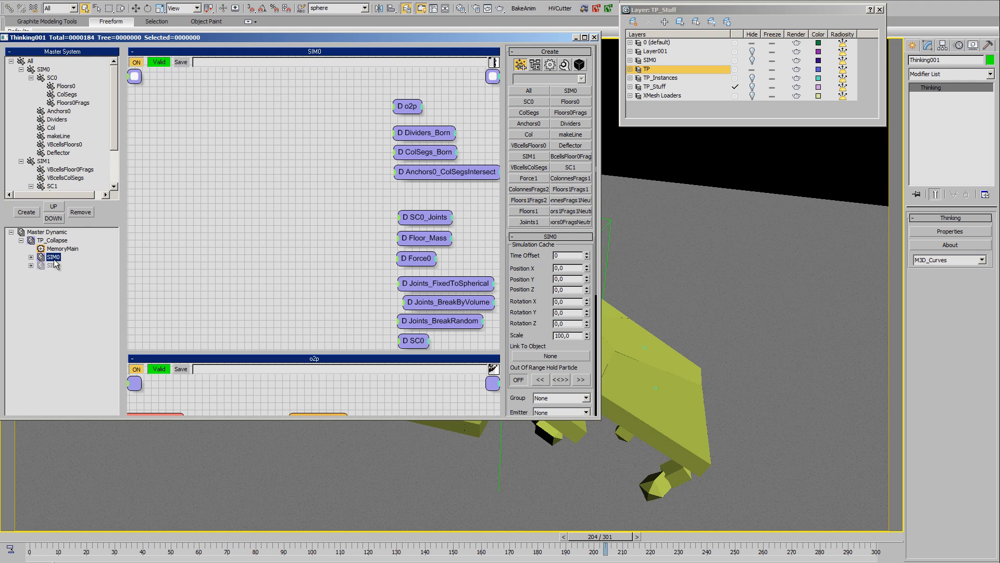
pyautogui.click(30, 257)
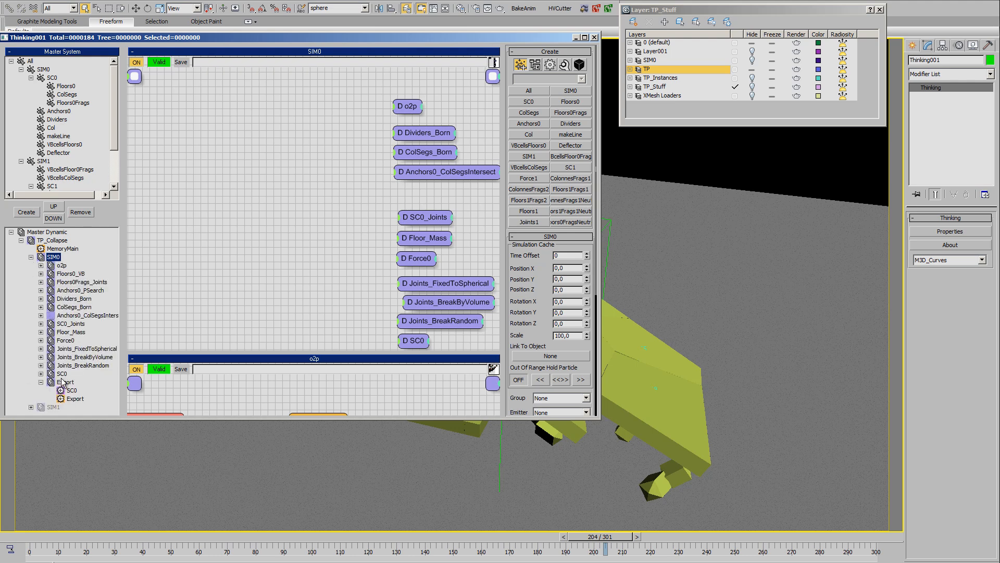
pyautogui.click(66, 340)
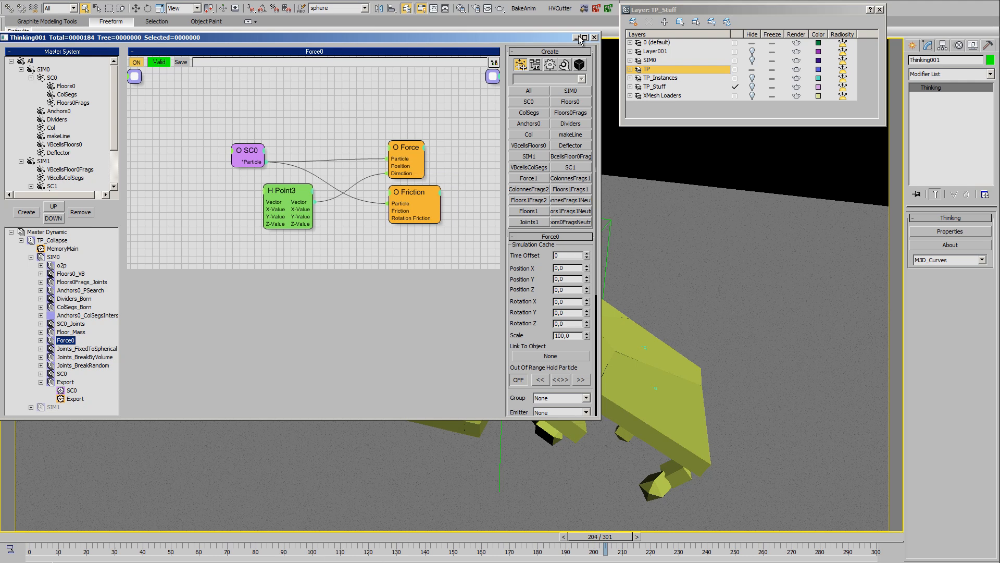
# Set the timeline to frame 153 and examine the leaning building beside the particle editor
pyautogui.keyDown('alt'); pyautogui.moveTo(699, 314); pyautogui.dragTo(794, 297, button='middle'); pyautogui.keyUp('alt')
pyautogui.scroll(-3, 794, 297)
pyautogui.moveTo(672, 330); pyautogui.dragTo(792, 385, button='middle')
pyautogui.keyDown('alt'); pyautogui.moveTo(792, 385); pyautogui.dragTo(769, 370, button='middle'); pyautogui.keyUp('alt')
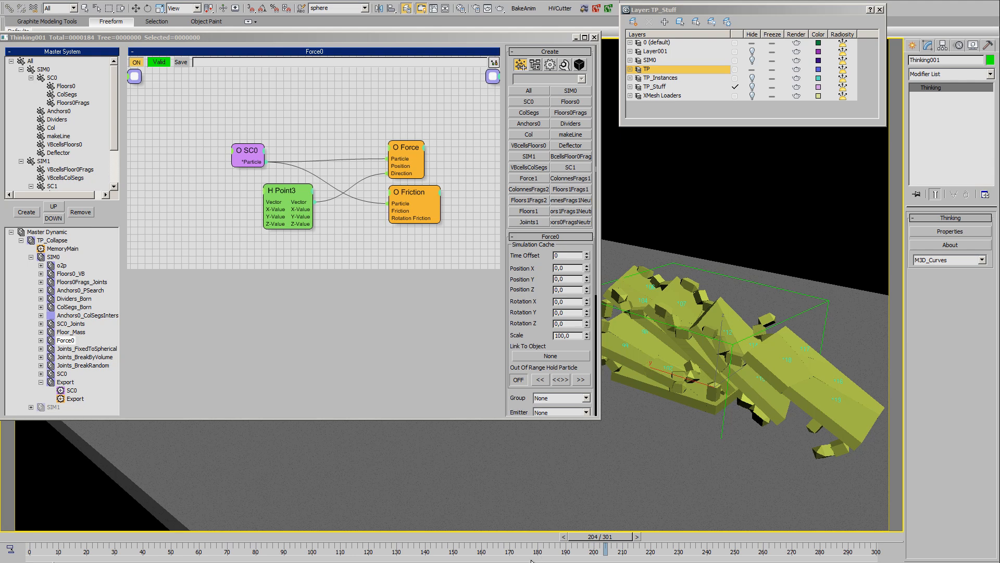
pyautogui.click(463, 539)
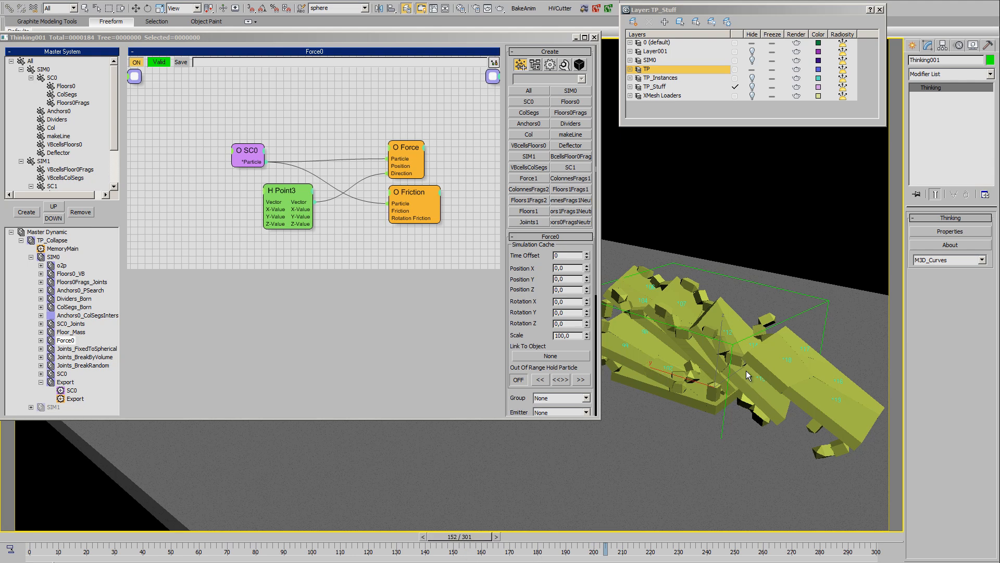
pyautogui.moveTo(716, 354)
pyautogui.keyDown('alt'); pyautogui.mouseDown(button='middle')
pyautogui.moveTo(707, 357)
pyautogui.moveTo(716, 339)
pyautogui.mouseUp(button='middle'); pyautogui.keyUp('alt')
# Set the Force operator's strength to 150 and check the effect on the collapse at frame 153
pyautogui.click(404, 151)
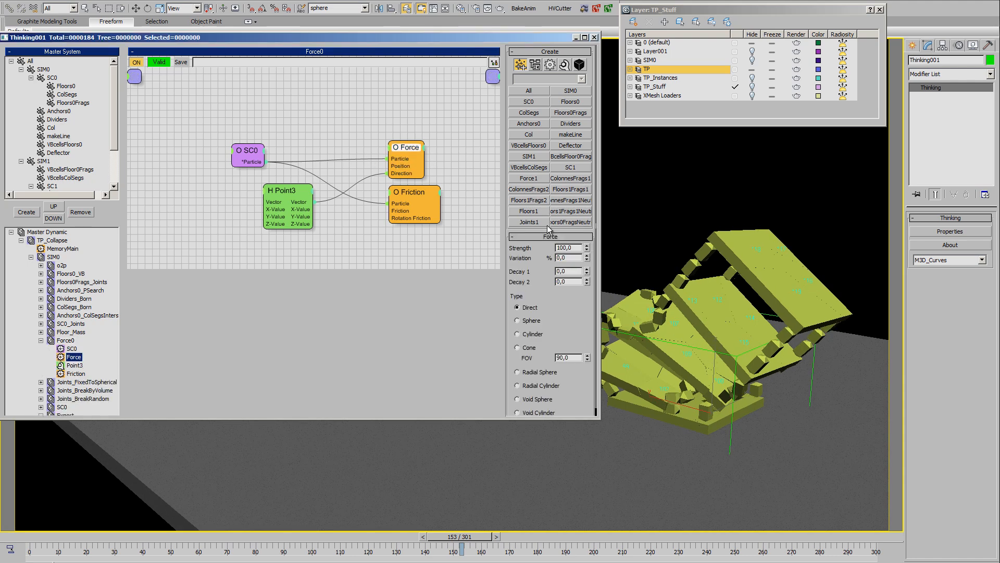
pyautogui.doubleClick(577, 248)
pyautogui.write('150')
pyautogui.press('Tab')
pyautogui.keyDown('alt'); pyautogui.moveTo(707, 363); pyautogui.dragTo(705, 343, button='middle'); pyautogui.keyUp('alt')
pyautogui.scroll(2, 689, 380)
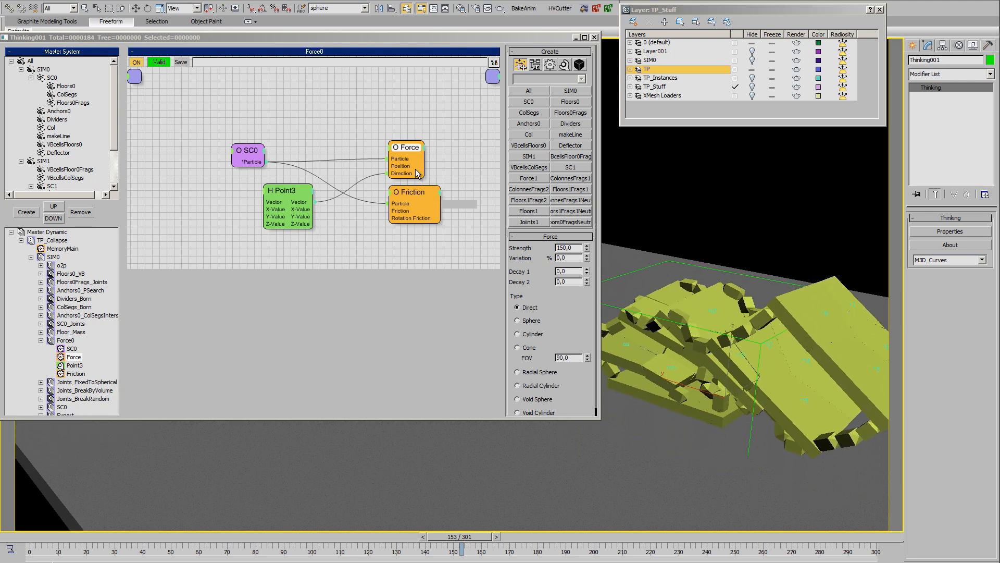
# Set the Force operator's strength back to 100
pyautogui.moveTo(572, 248); pyautogui.dragTo(521, 244)
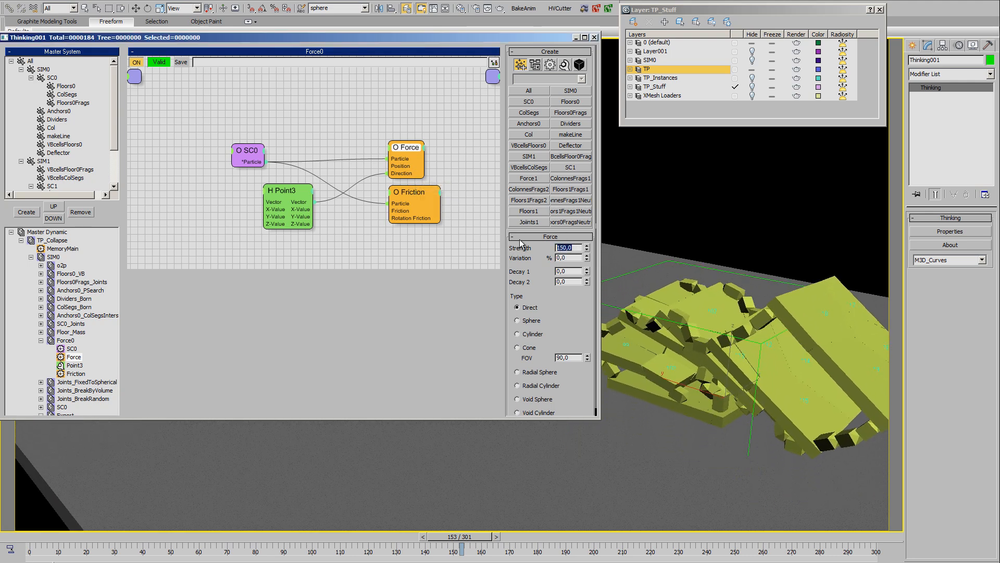
pyautogui.write('100')
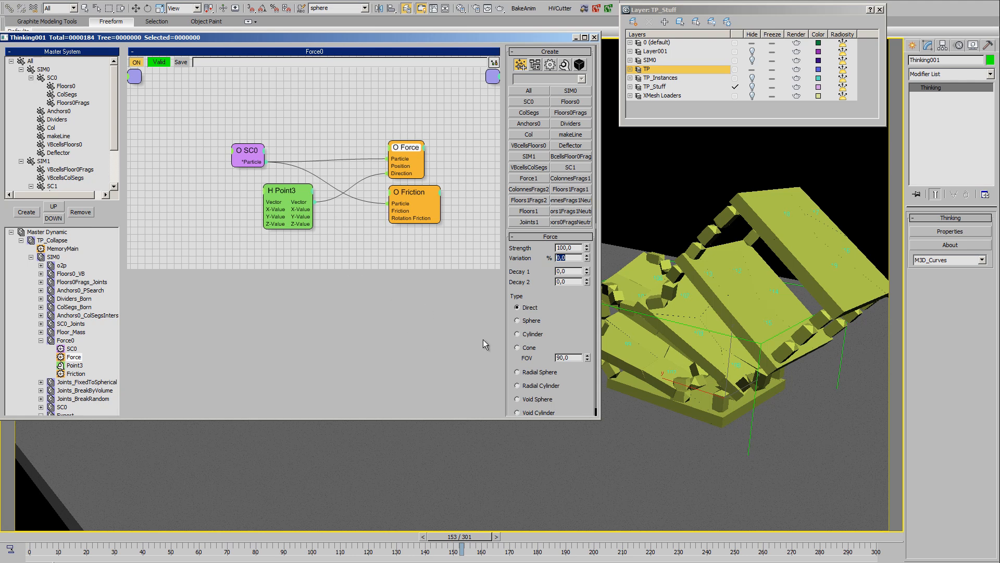
pyautogui.click(440, 260)
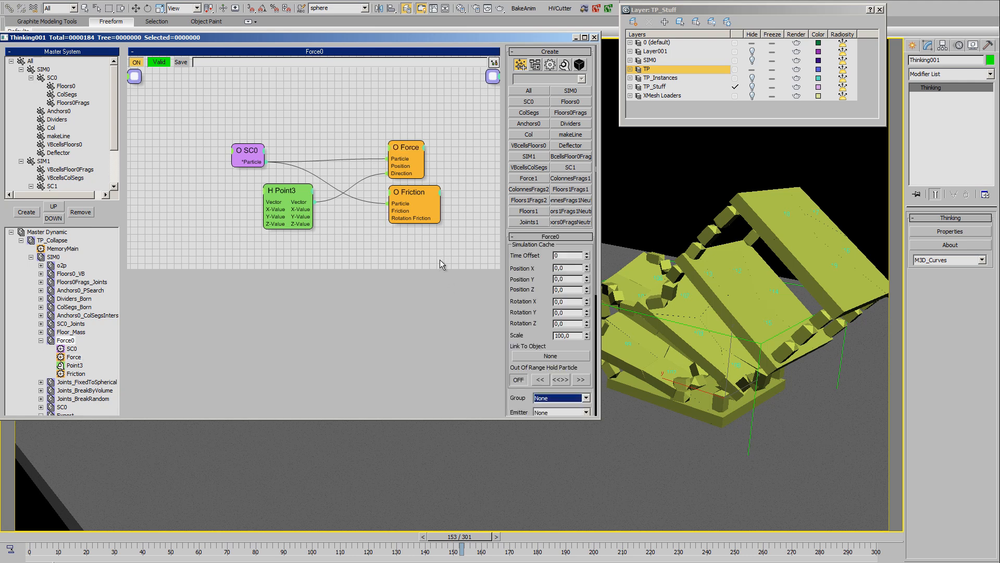
# Make the particle editor window narrower and taller to reveal more of the building, and collapse the Force0 branch
pyautogui.moveTo(599, 417); pyautogui.dragTo(565, 446)
pyautogui.moveTo(673, 375)
pyautogui.keyDown('alt'); pyautogui.mouseDown(button='middle')
pyautogui.moveTo(663, 318)
pyautogui.moveTo(679, 359)
pyautogui.moveTo(672, 350)
pyautogui.moveTo(683, 351)
pyautogui.moveTo(671, 363)
pyautogui.mouseUp(button='middle'); pyautogui.keyUp('alt')
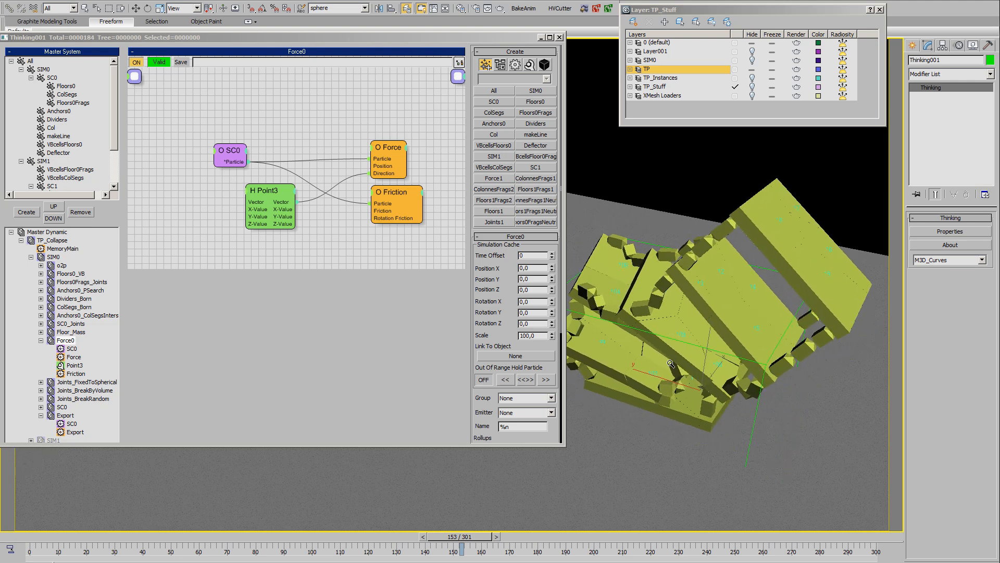
pyautogui.click(40, 342)
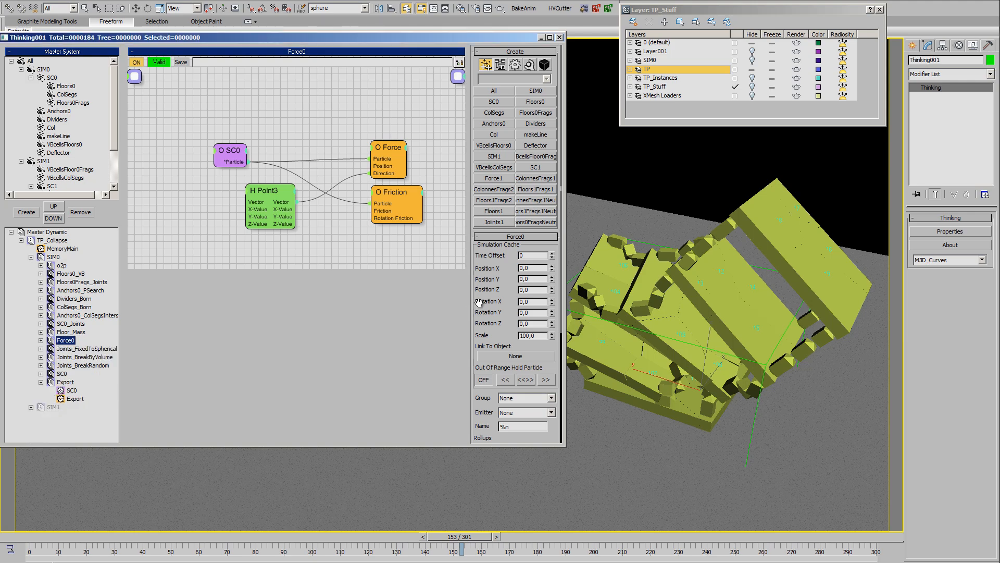
# Examine the leaning building from its opposite side at frame 153 and the earlier stage at frame 76
pyautogui.keyDown('alt'); pyautogui.moveTo(706, 348); pyautogui.dragTo(914, 354, button='middle'); pyautogui.keyUp('alt')
pyautogui.keyDown('alt'); pyautogui.moveTo(811, 353); pyautogui.dragTo(698, 341, button='middle'); pyautogui.keyUp('alt')
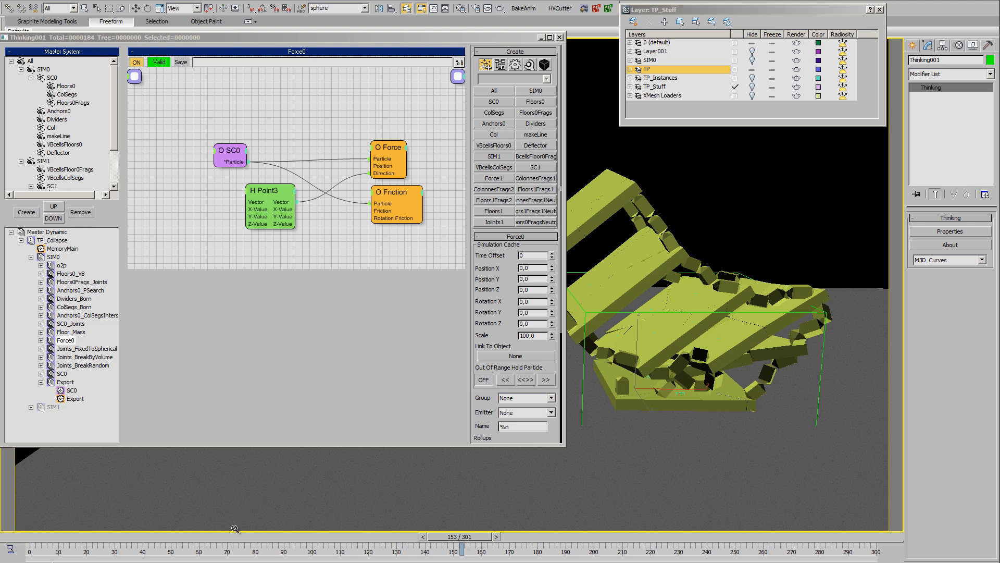
pyautogui.keyDown('ctrl'); pyautogui.keyDown('alt'); pyautogui.moveTo(813, 350); pyautogui.dragTo(673, 228, button='middle'); pyautogui.keyUp('alt'); pyautogui.keyUp('ctrl')
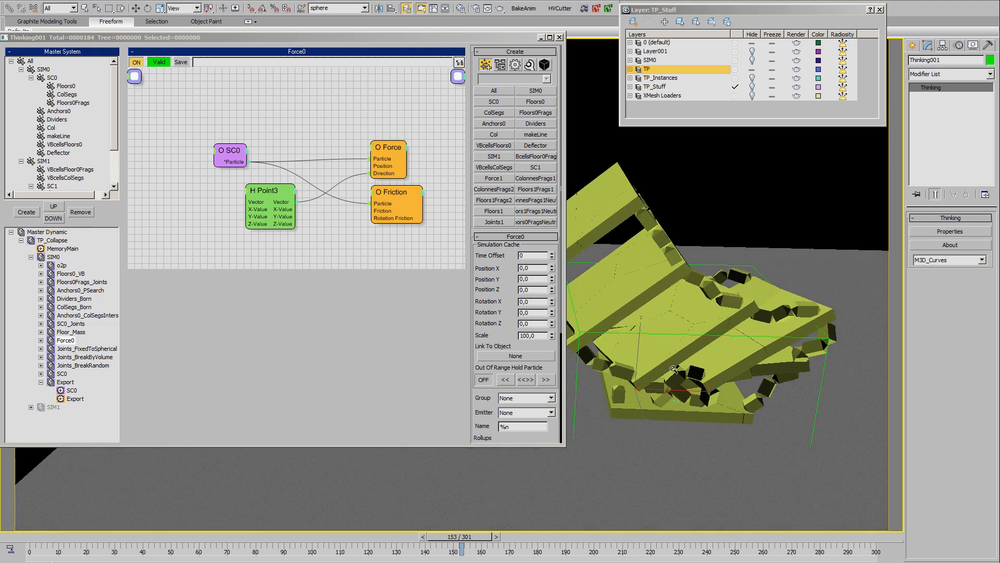
pyautogui.keyDown('ctrl'); pyautogui.keyDown('alt'); pyautogui.moveTo(674, 369); pyautogui.dragTo(687, 355, button='middle'); pyautogui.keyUp('alt'); pyautogui.keyUp('ctrl')
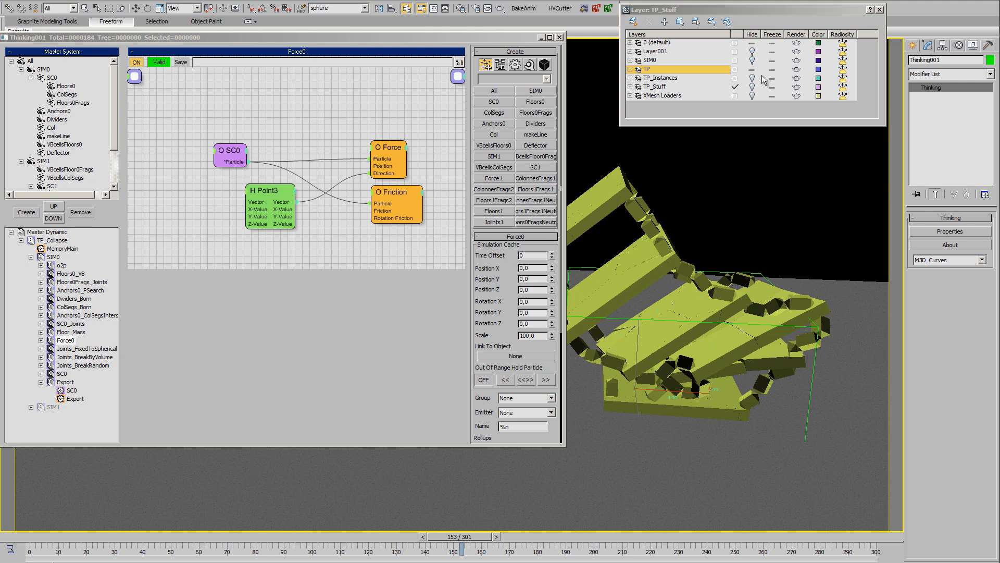
pyautogui.click(253, 542)
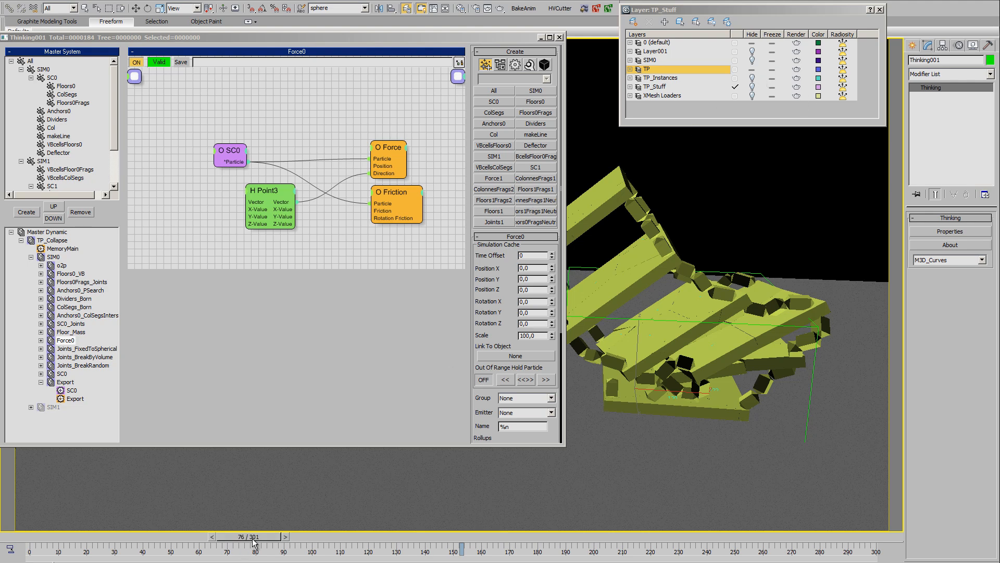
pyautogui.keyDown('alt'); pyautogui.moveTo(790, 361); pyautogui.dragTo(716, 398, button='middle'); pyautogui.keyUp('alt')
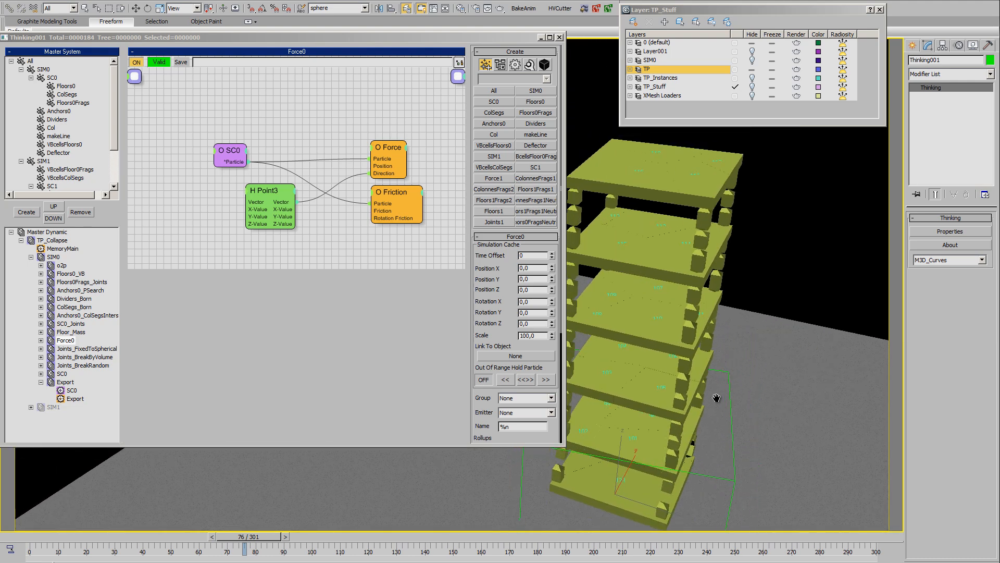
# Return the simulation to frame 0 and view the intact building's numbered fragments in wireframe
pyautogui.click(21, 542)
pyautogui.moveTo(32, 541); pyautogui.dragTo(38, 542)
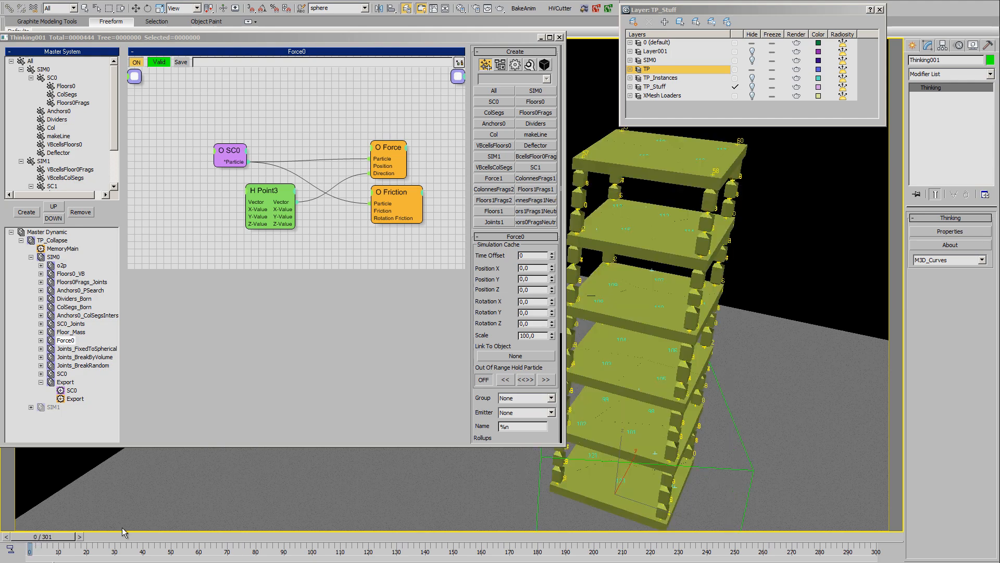
pyautogui.moveTo(737, 324); pyautogui.dragTo(684, 233)
pyautogui.moveTo(698, 332); pyautogui.dragTo(711, 279)
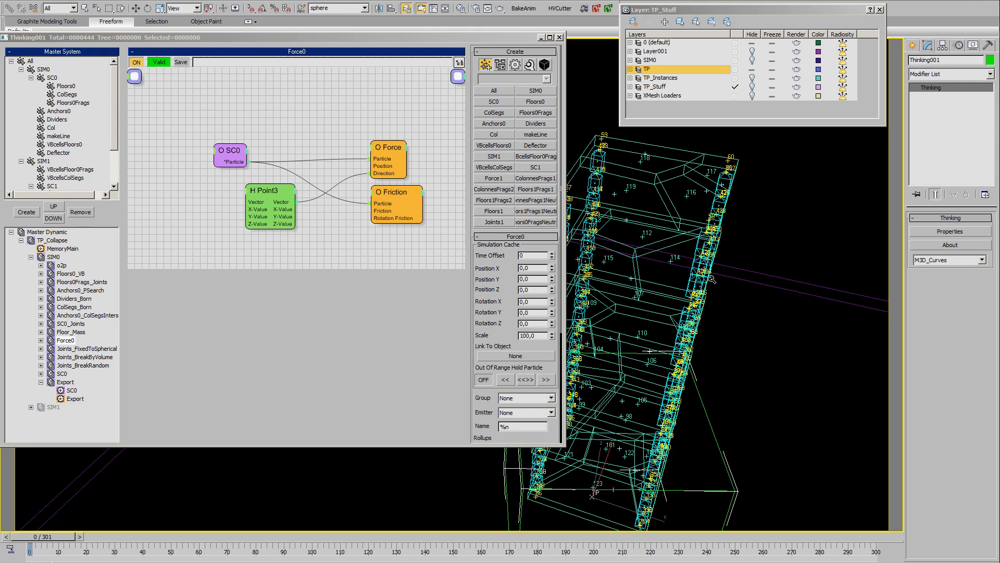
# Take a closer look at the upper floors' fragments and open the Floors0Frags_Joints set to view its joint setup
pyautogui.moveTo(723, 273)
pyautogui.mouseDown(button='middle')
pyautogui.moveTo(746, 273)
pyautogui.moveTo(678, 294)
pyautogui.moveTo(696, 292)
pyautogui.moveTo(706, 274)
pyautogui.mouseUp(button='middle')
pyautogui.scroll(2, 691, 285)
pyautogui.press('q')
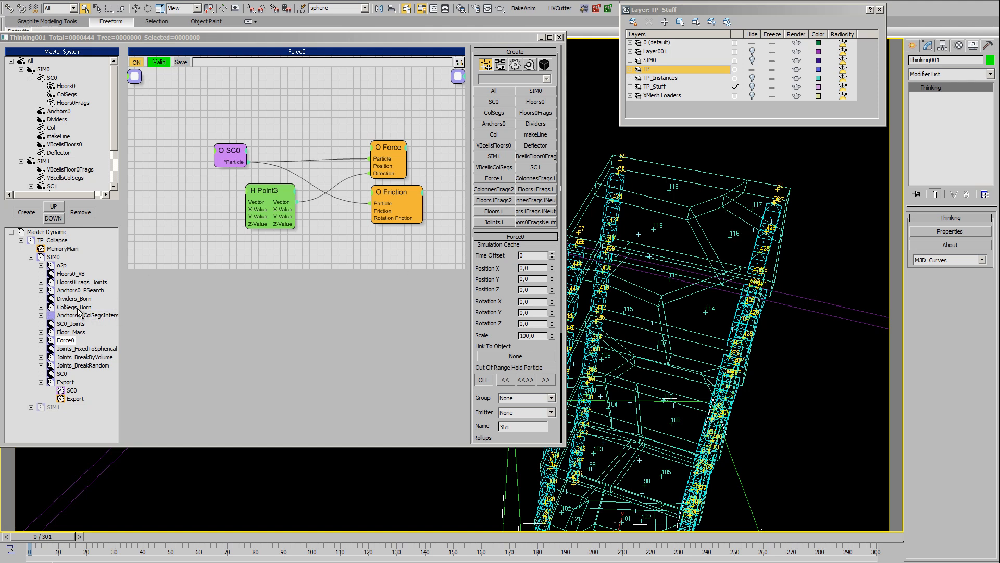
pyautogui.click(83, 282)
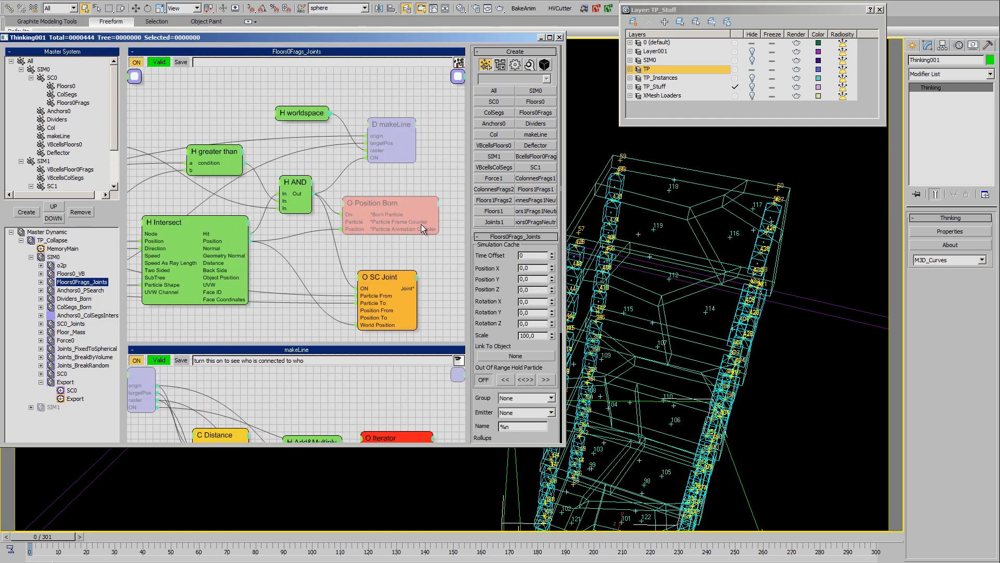
# Turn on the makeLine set in Floors0Frags_Joints and inspect the lines drawn between the connected floor fragments
pyautogui.moveTo(330, 274); pyautogui.dragTo(290, 295, button='middle')
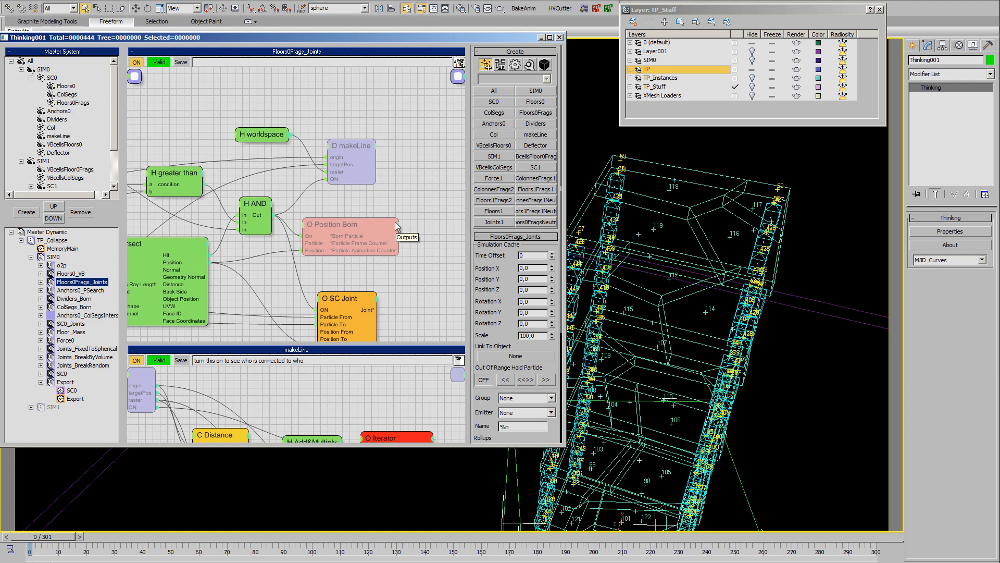
pyautogui.rightClick(348, 147)
pyautogui.click(365, 162)
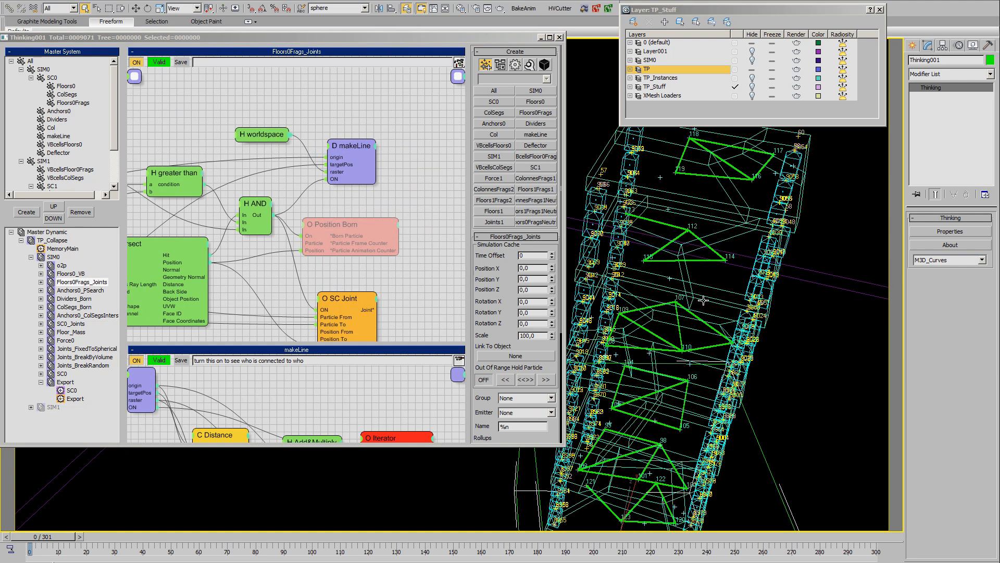
pyautogui.keyDown('alt'); pyautogui.moveTo(703, 300); pyautogui.dragTo(669, 339, button='middle'); pyautogui.keyUp('alt')
pyautogui.moveTo(672, 322); pyautogui.dragTo(727, 312)
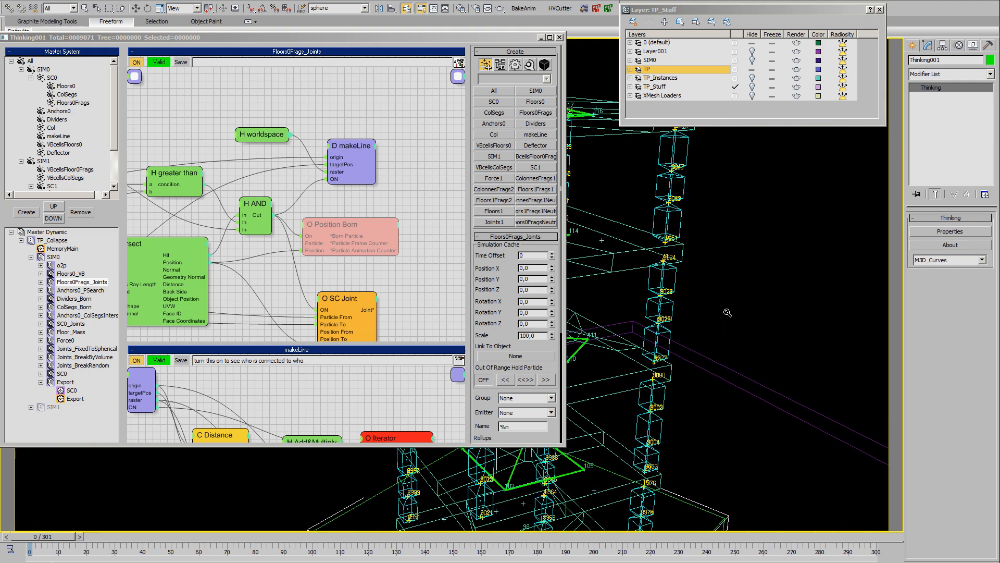
pyautogui.moveTo(658, 239); pyautogui.dragTo(661, 286, button='middle')
# Shade the building, view its segmented columns and move the time back to frame -1
pyautogui.press('F3')
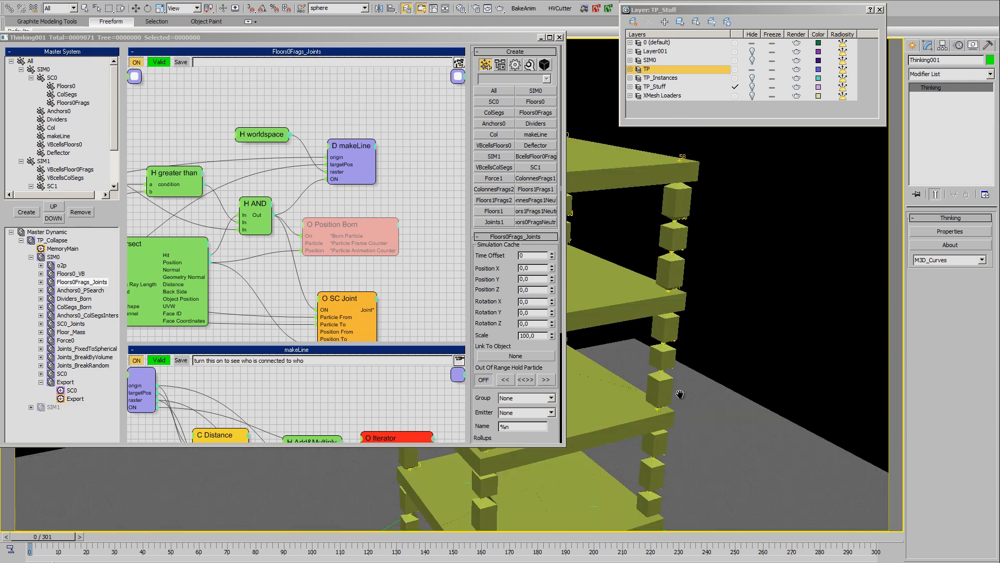
pyautogui.moveTo(681, 396)
pyautogui.keyDown('alt'); pyautogui.mouseDown(button='middle')
pyautogui.moveTo(713, 391)
pyautogui.moveTo(675, 412)
pyautogui.mouseUp(button='middle'); pyautogui.keyUp('alt')
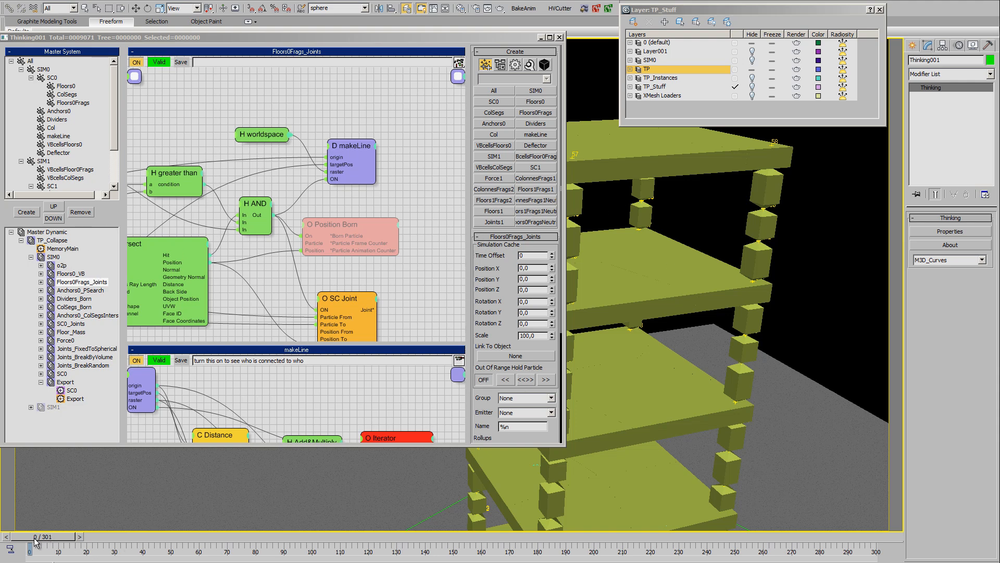
pyautogui.moveTo(35, 539); pyautogui.dragTo(30, 538)
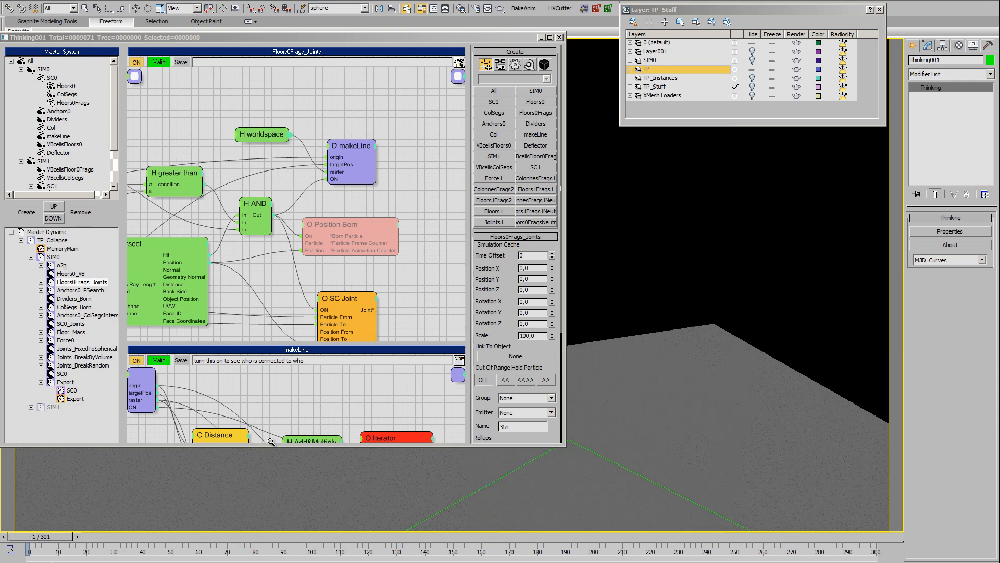
# Unhide the TP_Instances layer, select the uppermost corner column box and inspect it in wireframe
pyautogui.click(754, 79)
pyautogui.keyDown('alt'); pyautogui.moveTo(664, 342); pyautogui.dragTo(693, 348, button='middle'); pyautogui.keyUp('alt')
pyautogui.click(680, 281)
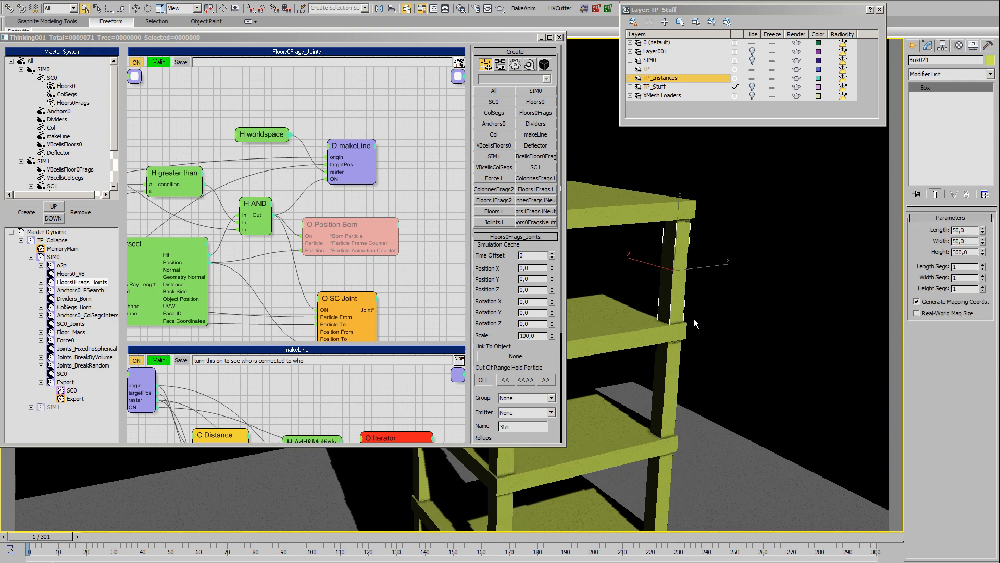
pyautogui.press('F3')
pyautogui.keyDown('alt'); pyautogui.moveTo(700, 323); pyautogui.dragTo(697, 320, button='middle'); pyautogui.keyUp('alt')
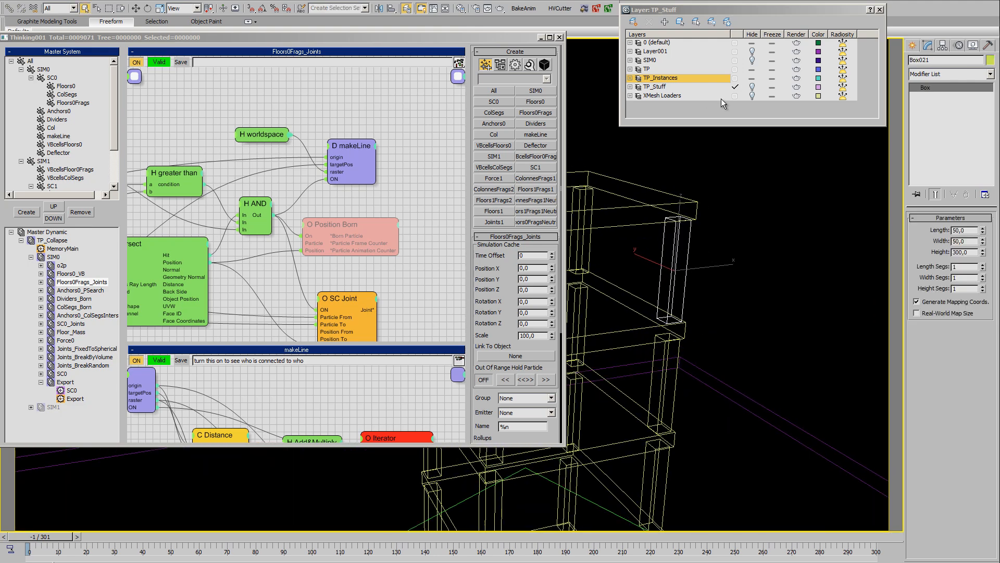
# Hide the TP_Instances layer again, return to frame 0 and view the simulated column segments shaded
pyautogui.click(752, 79)
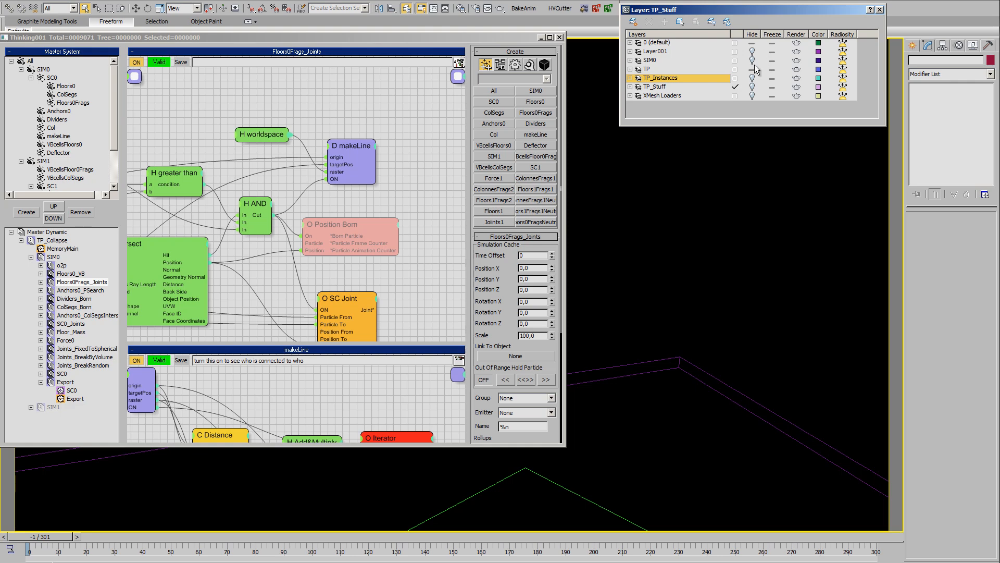
pyautogui.moveTo(47, 537); pyautogui.dragTo(50, 537)
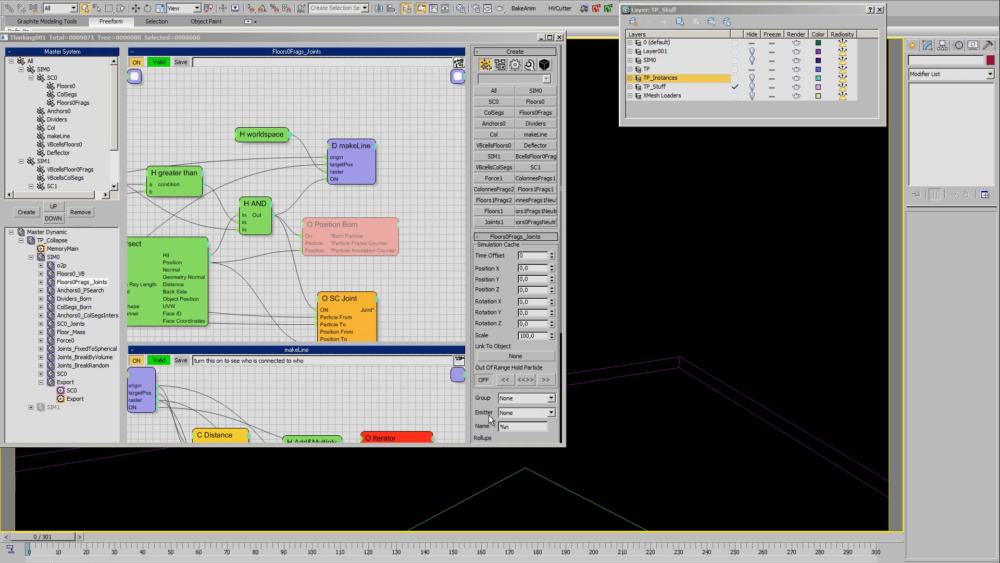
pyautogui.keyDown('alt'); pyautogui.moveTo(621, 409); pyautogui.dragTo(669, 346, button='middle'); pyautogui.keyUp('alt')
pyautogui.press('F3')
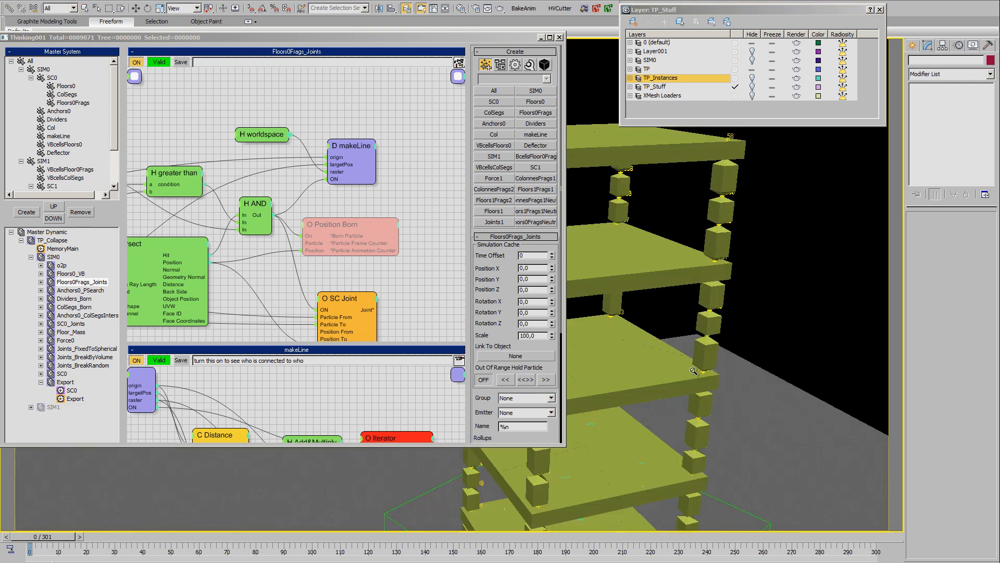
pyautogui.scroll(5, 693, 356)
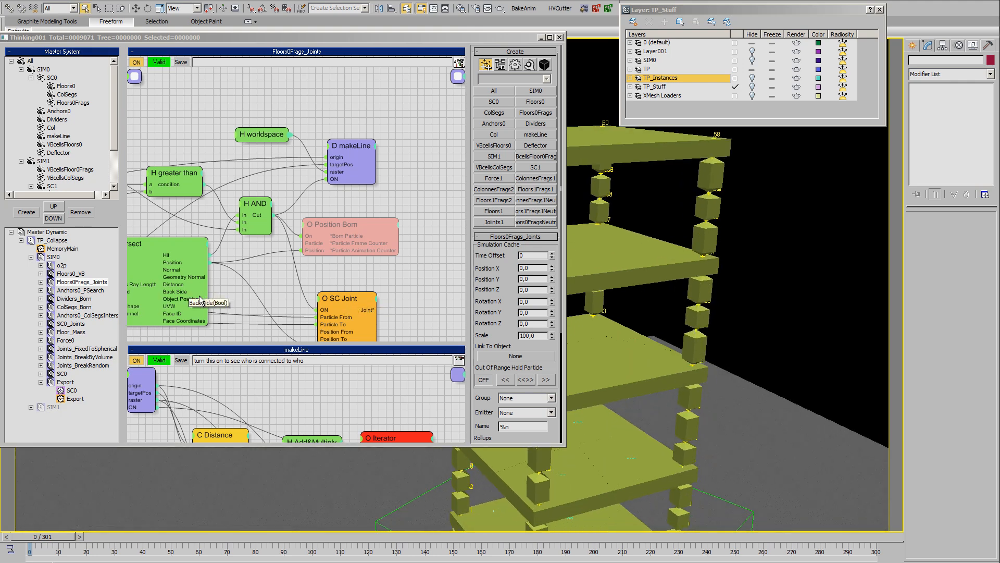
# Open the Dividers_Born set, display its Iterator node's settings and shade the building
pyautogui.click(80, 299)
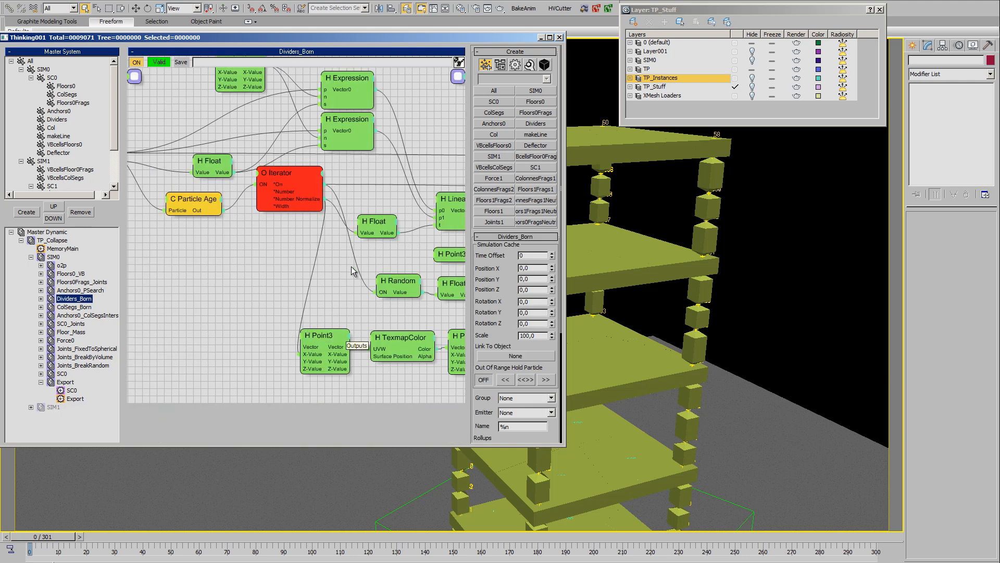
pyautogui.moveTo(351, 272); pyautogui.dragTo(355, 350, button='middle')
pyautogui.click(316, 250)
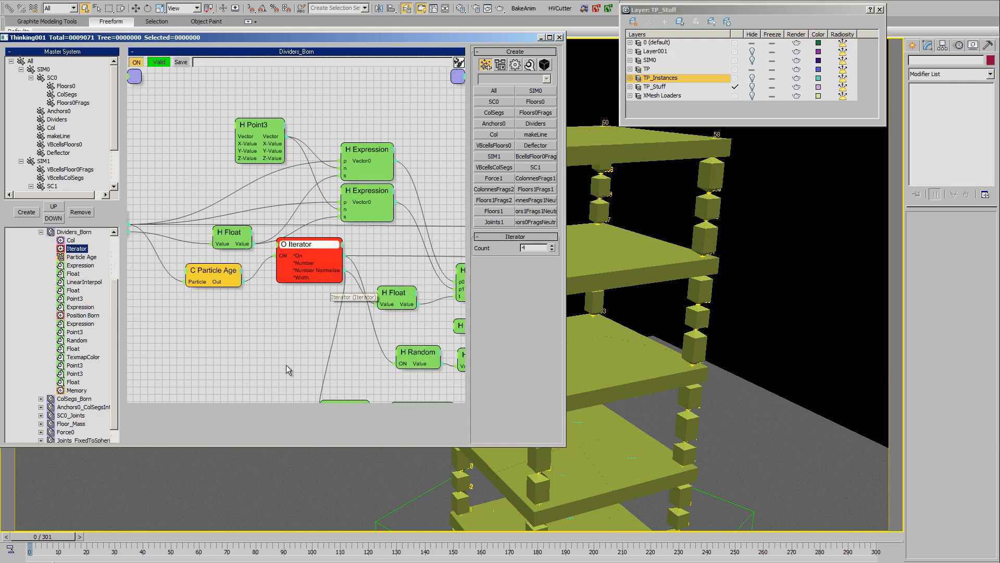
pyautogui.click(552, 247)
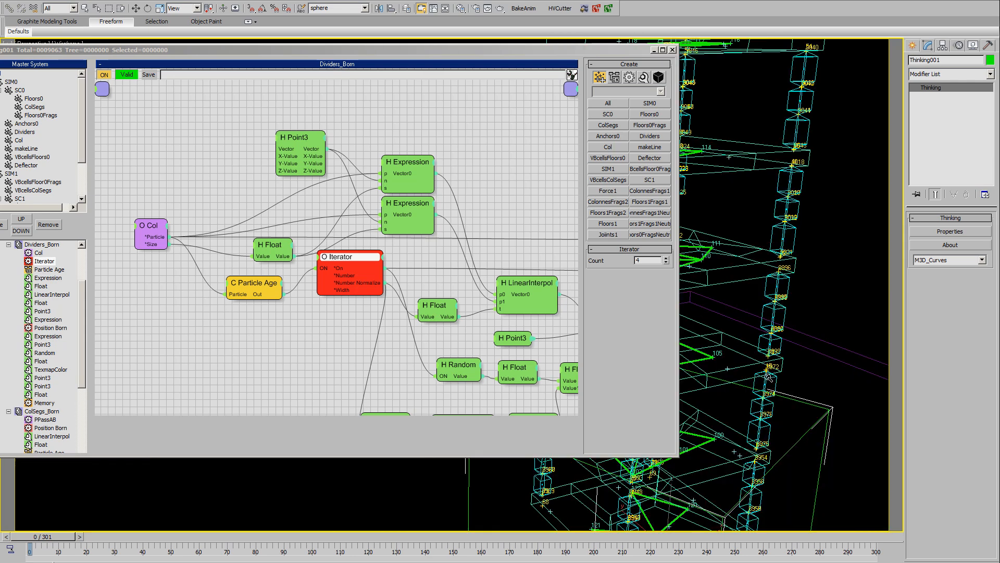
pyautogui.press('F3')
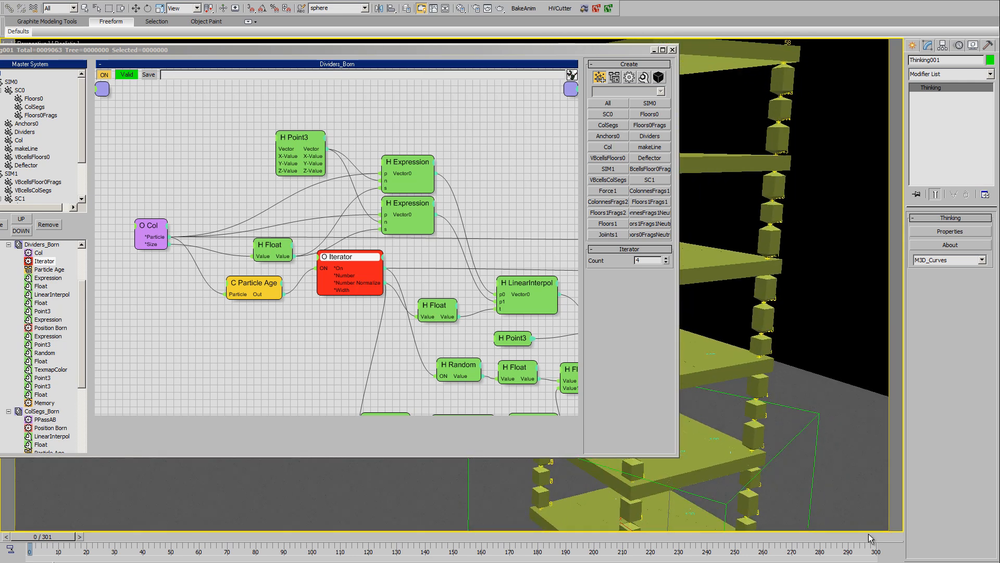
# Set the Iterator's Count to 5 at frame -1, then recalculate frame 0 and examine the column segments
pyautogui.press(',')
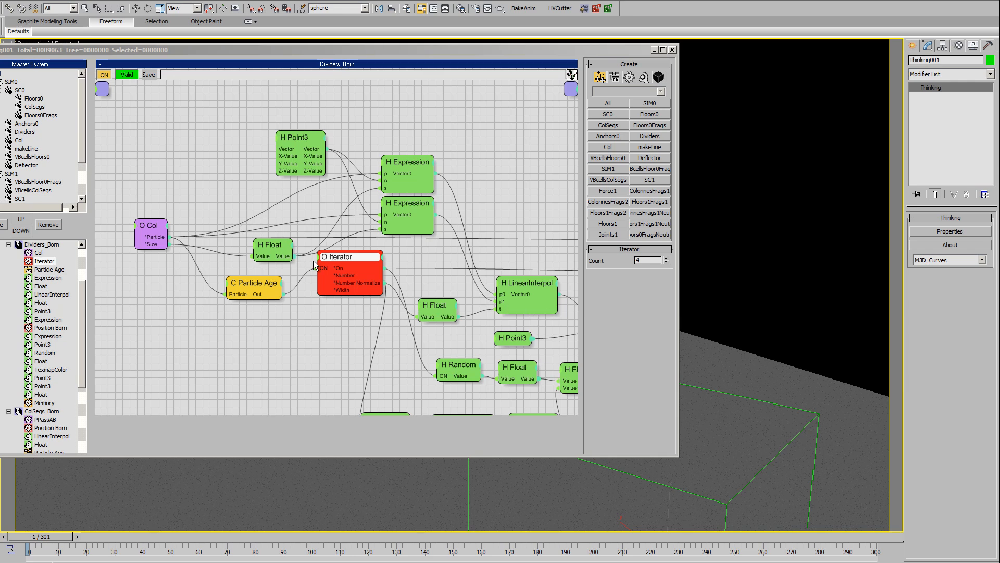
pyautogui.moveTo(339, 268); pyautogui.dragTo(337, 279)
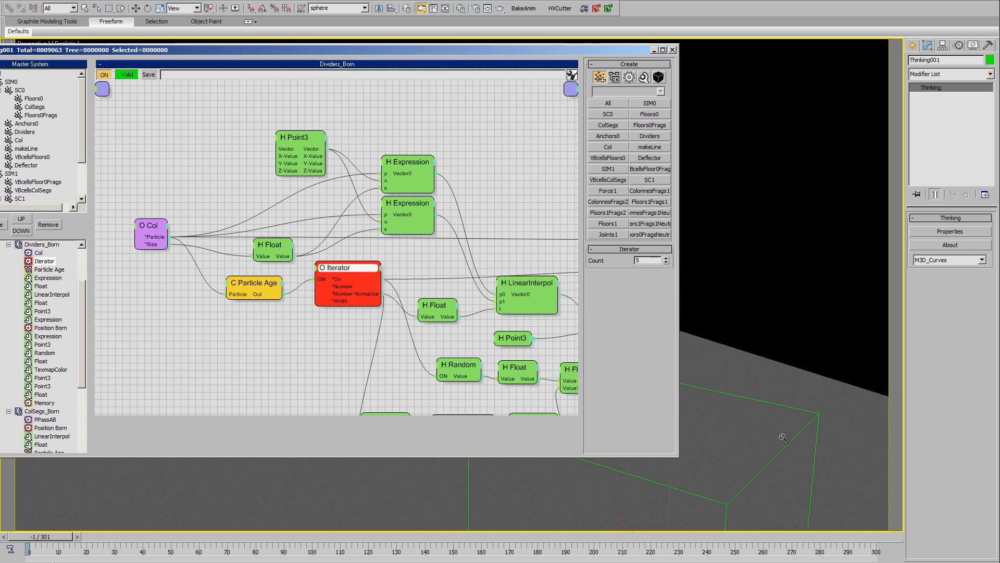
pyautogui.click(929, 562)
pyautogui.keyDown('alt'); pyautogui.moveTo(820, 350); pyautogui.dragTo(785, 340, button='middle'); pyautogui.keyUp('alt')
pyautogui.moveTo(749, 419); pyautogui.dragTo(771, 385, button='middle')
pyautogui.scroll(-1, 768, 339)
pyautogui.keyDown('alt'); pyautogui.moveTo(771, 386); pyautogui.dragTo(772, 388, button='middle'); pyautogui.keyUp('alt')
pyautogui.scroll(-1, 742, 362)
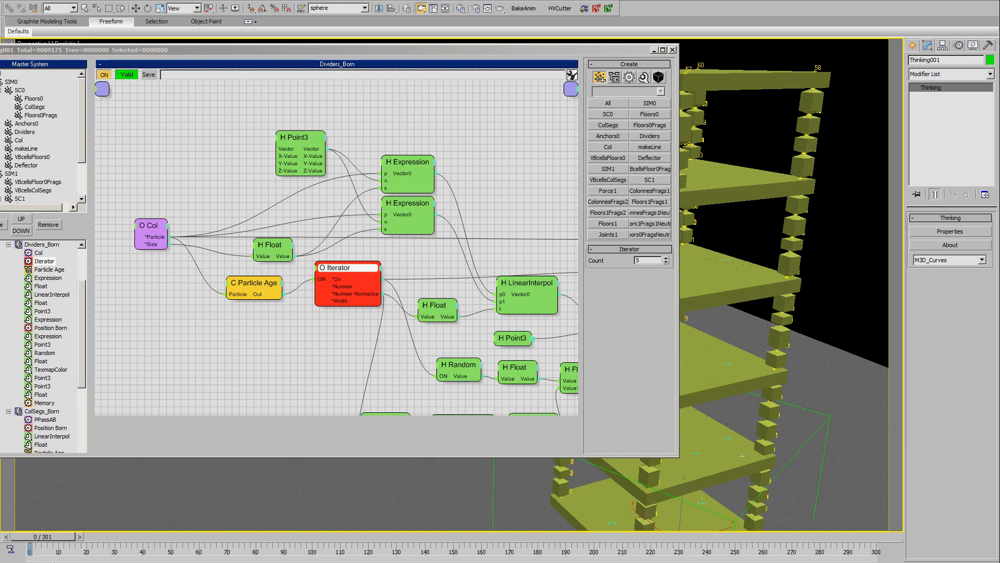
# Set the Iterator's Count back to 4 at frame -1 and recalculate frame 0, with the editor window fully on screen
pyautogui.moveTo(416, 51); pyautogui.dragTo(452, 42)
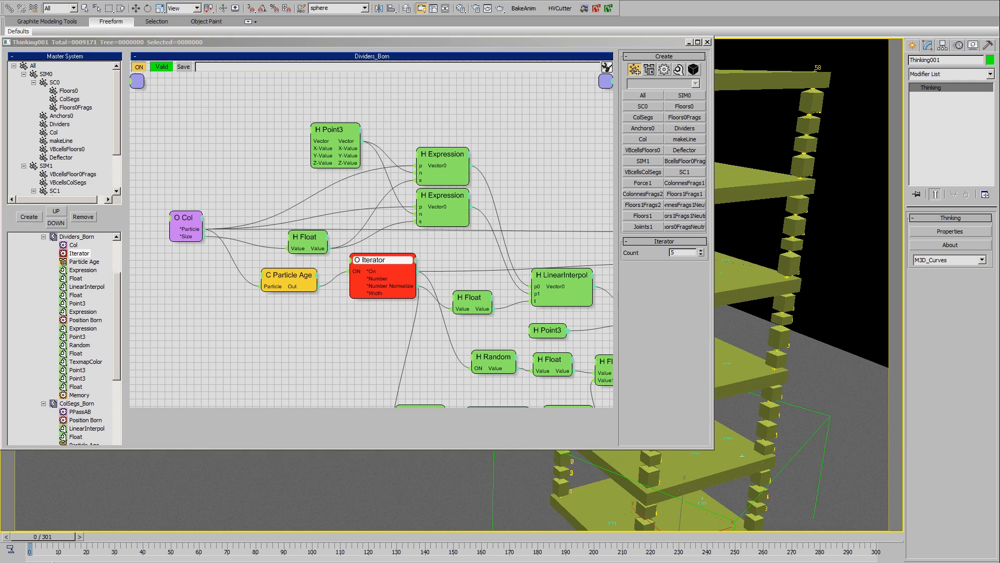
pyautogui.press(',')
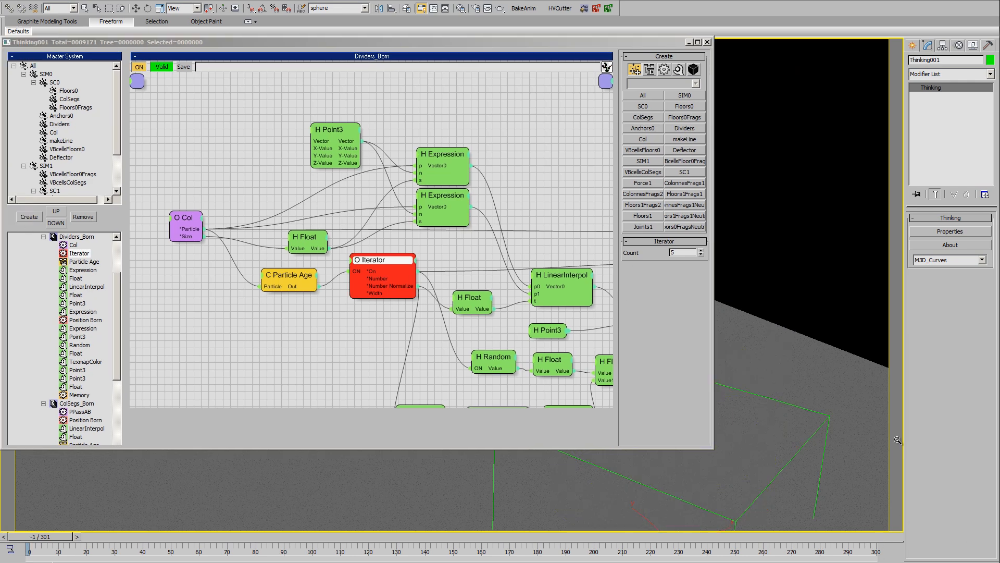
pyautogui.click(701, 254)
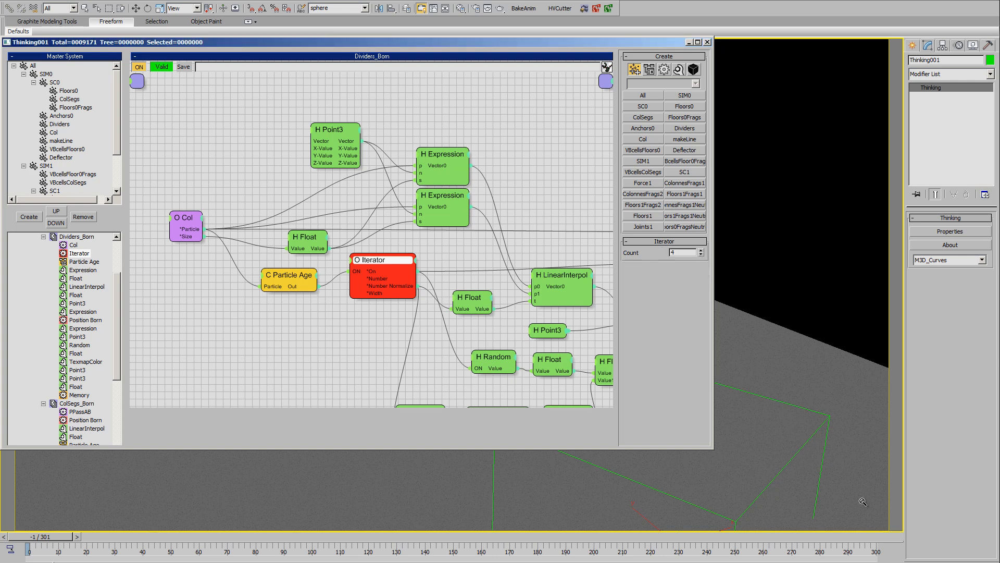
pyautogui.press('.')
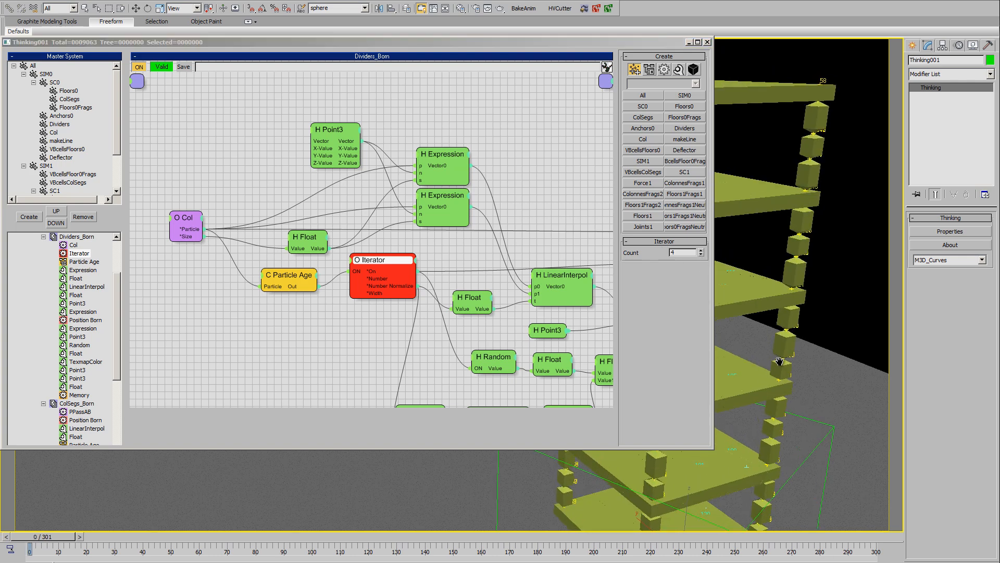
pyautogui.scroll(3, 50, 301)
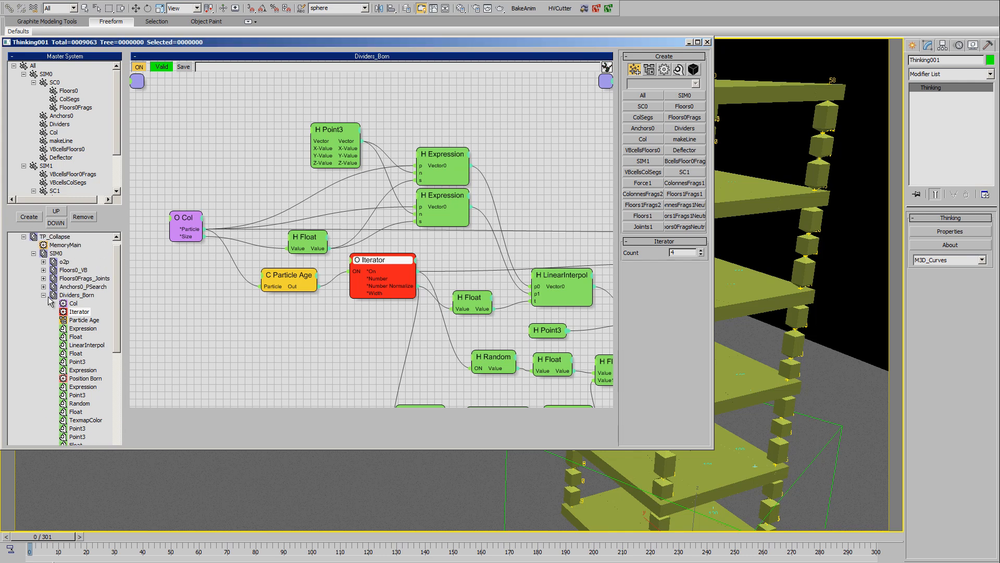
# Collapse the Dividers_Born branch and make the particle editor window narrower so the whole width of the building shows
pyautogui.click(44, 295)
pyautogui.click(44, 303)
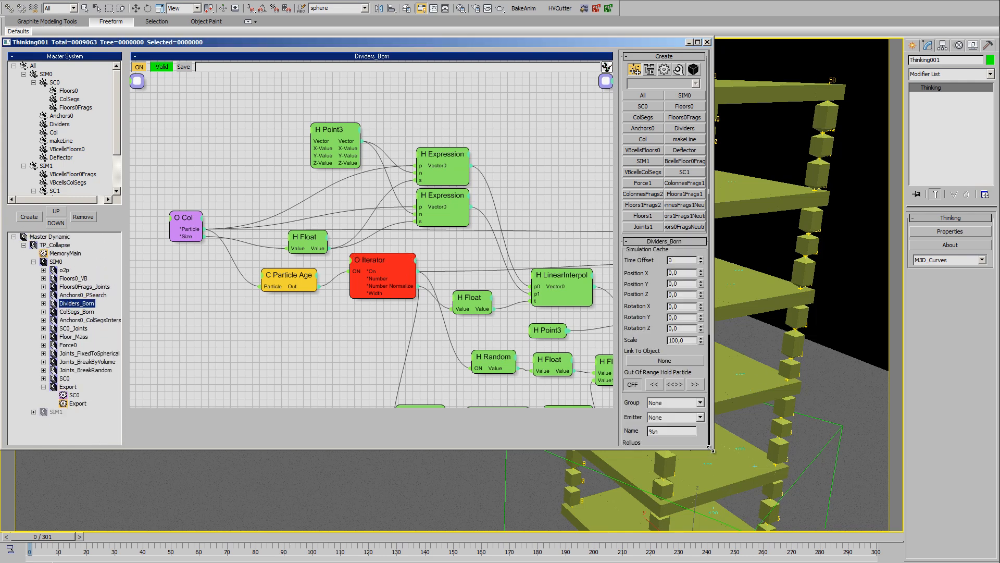
pyautogui.moveTo(711, 448); pyautogui.dragTo(502, 227)
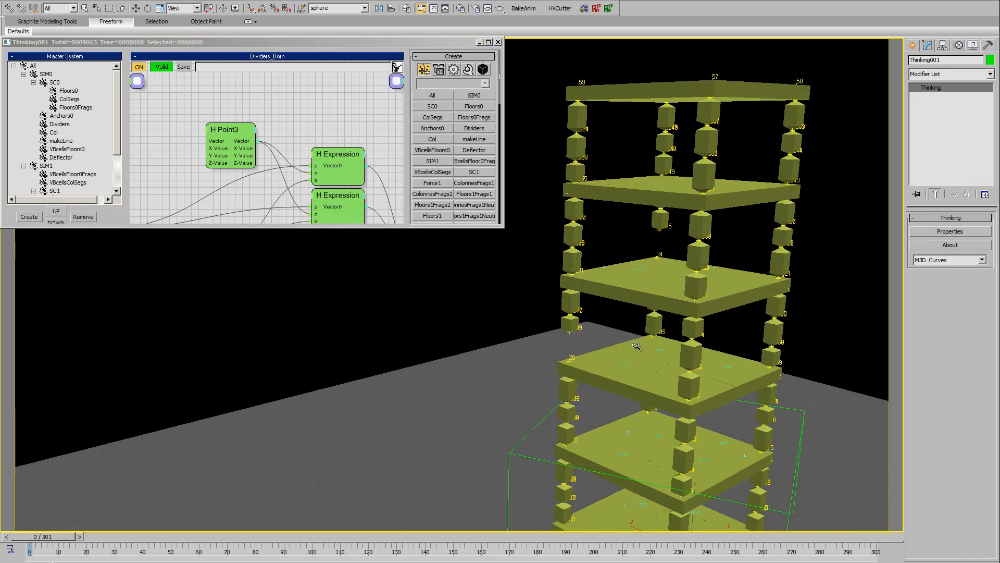
pyautogui.keyDown('alt'); pyautogui.moveTo(636, 346); pyautogui.dragTo(634, 349, button='middle'); pyautogui.keyUp('alt')
pyautogui.moveTo(245, 47); pyautogui.dragTo(319, 50)
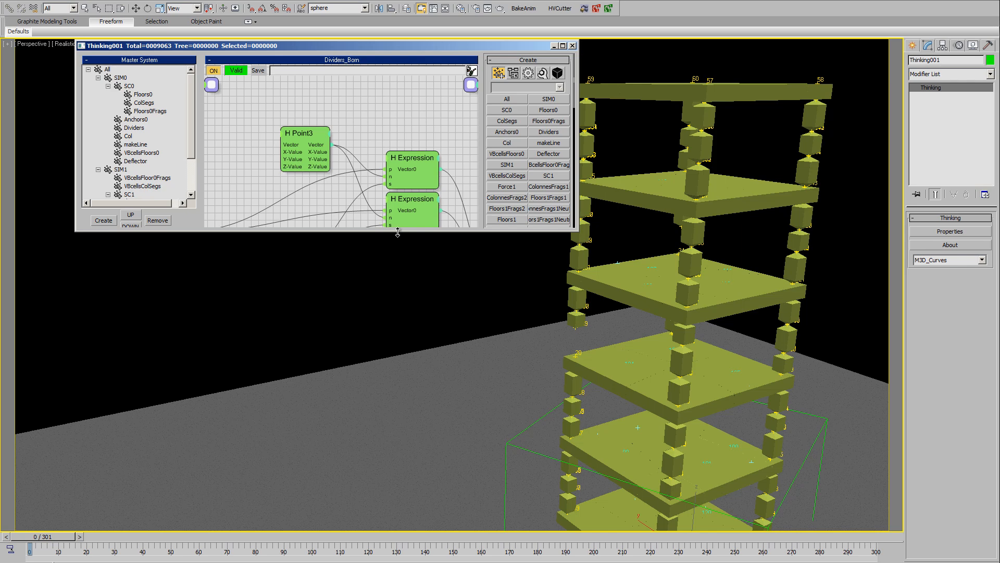
pyautogui.moveTo(398, 246); pyautogui.dragTo(386, 416)
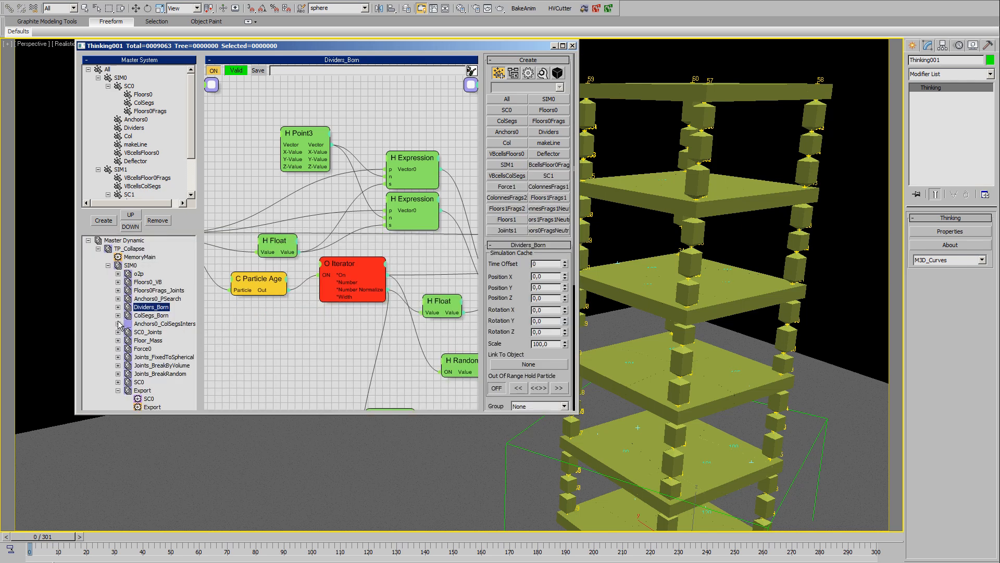
# Open the ColSegs_Born set and display the settings of its PPassAB node
pyautogui.click(151, 316)
pyautogui.moveTo(298, 345); pyautogui.dragTo(495, 335, button='middle')
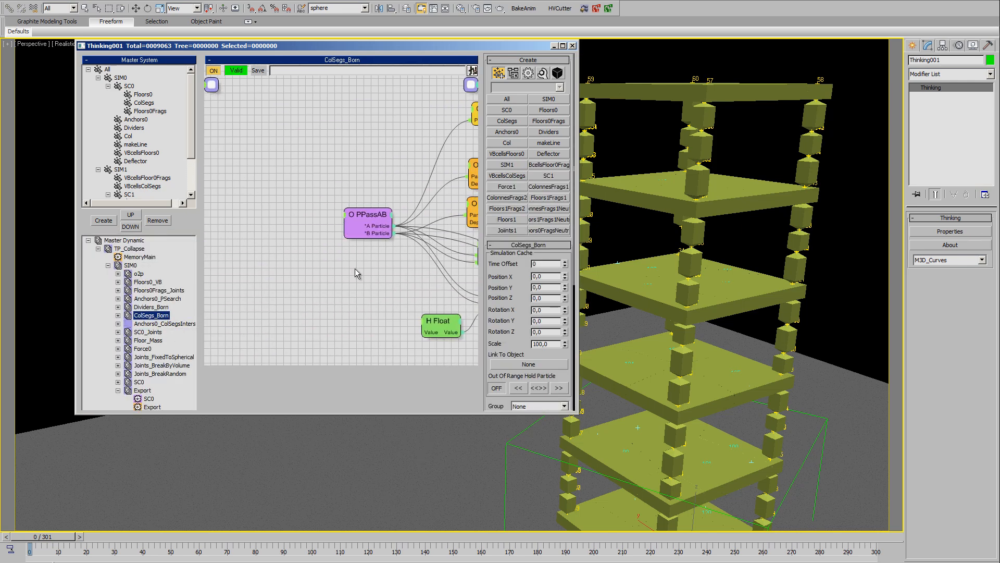
pyautogui.click(366, 214)
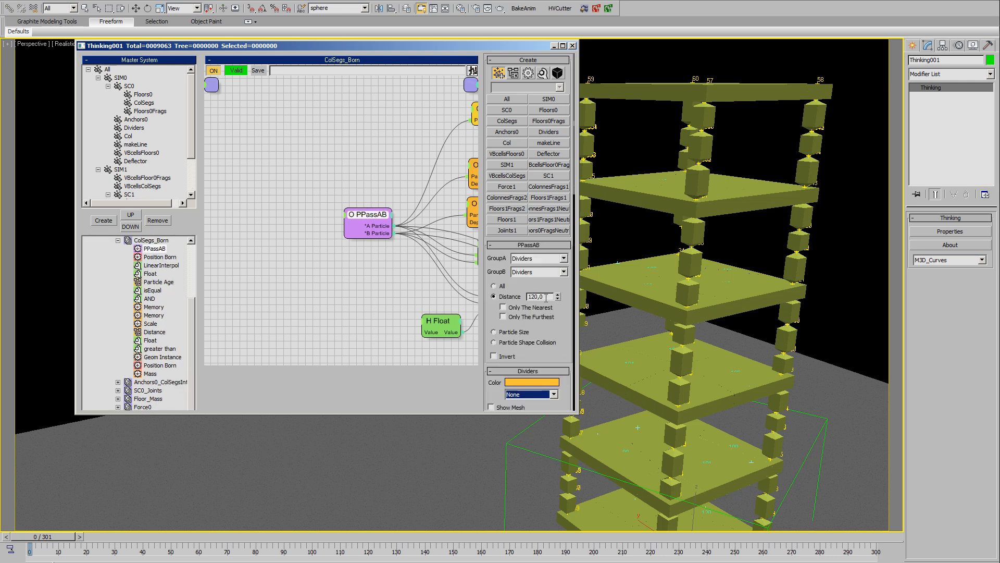
# Set the PPassAB Distance to 150 at frame -1 and recalculate frame 0
pyautogui.click(546, 297)
pyautogui.click(567, 291)
pyautogui.press(',')
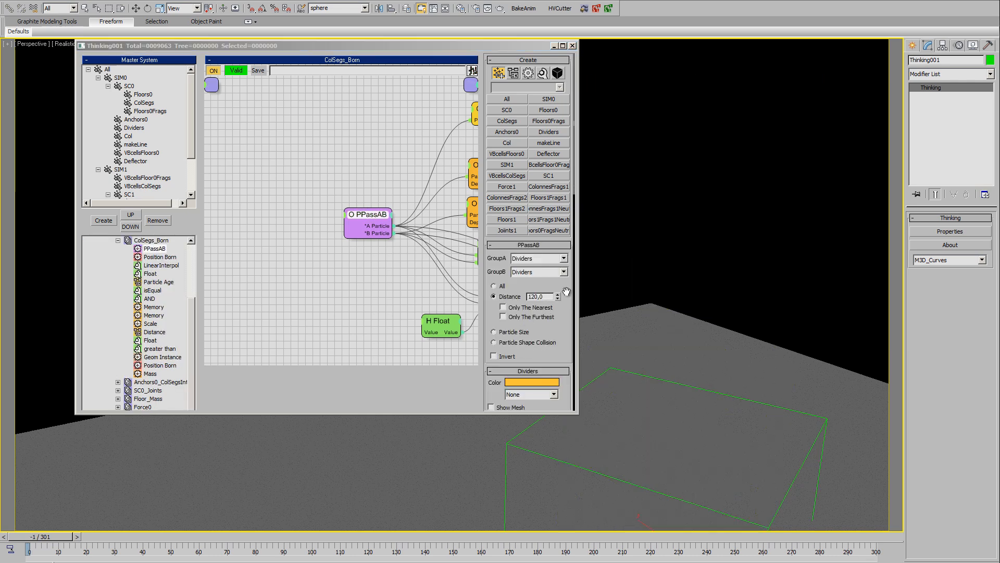
pyautogui.click(550, 297)
pyautogui.write('1')
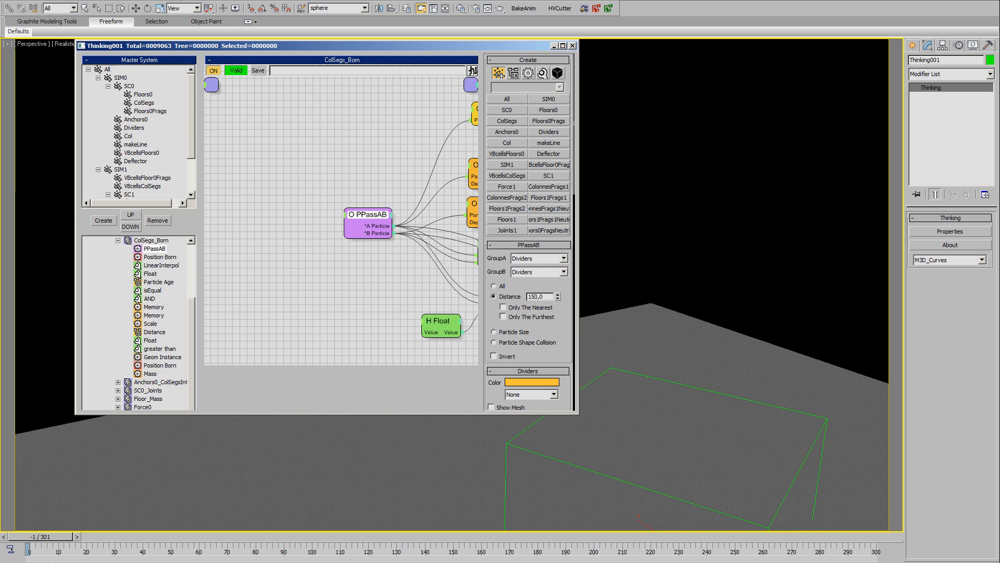
pyautogui.click(77, 537)
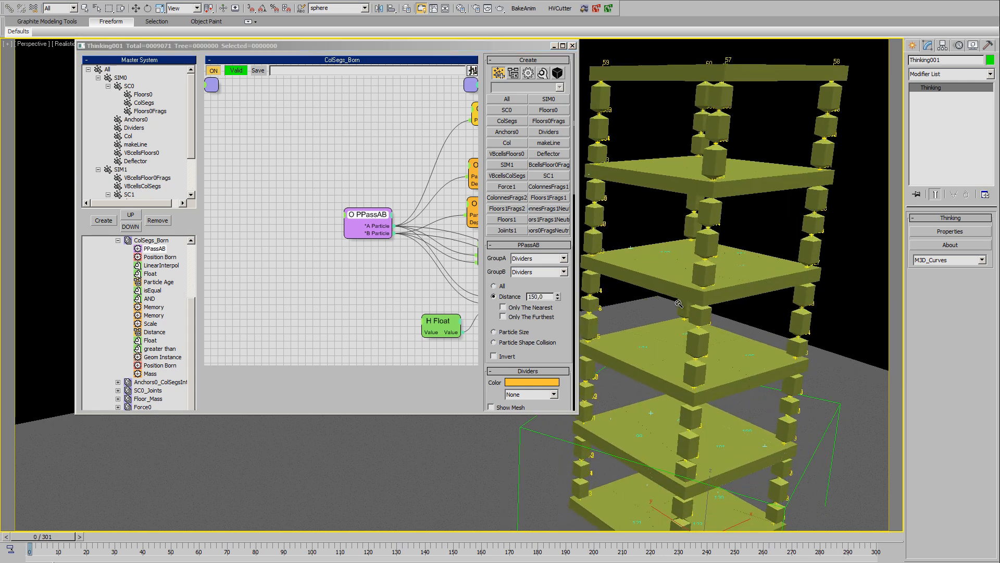
# Bring more of the ColSegs_Born nodes into view and move the editor window clear of the building
pyautogui.moveTo(352, 305); pyautogui.dragTo(327, 298, button='middle')
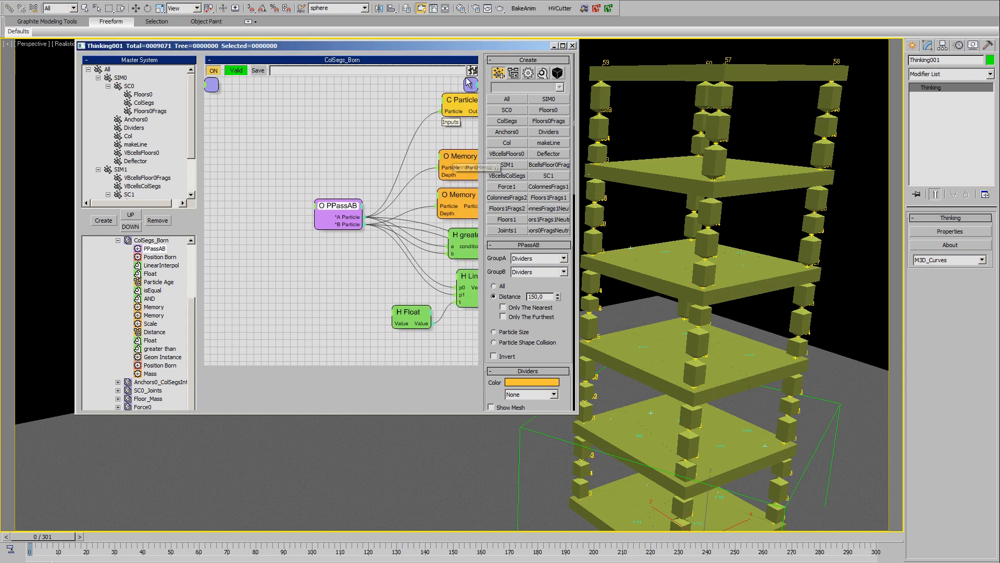
pyautogui.moveTo(493, 49); pyautogui.dragTo(414, 56)
pyautogui.scroll(-3, 667, 264)
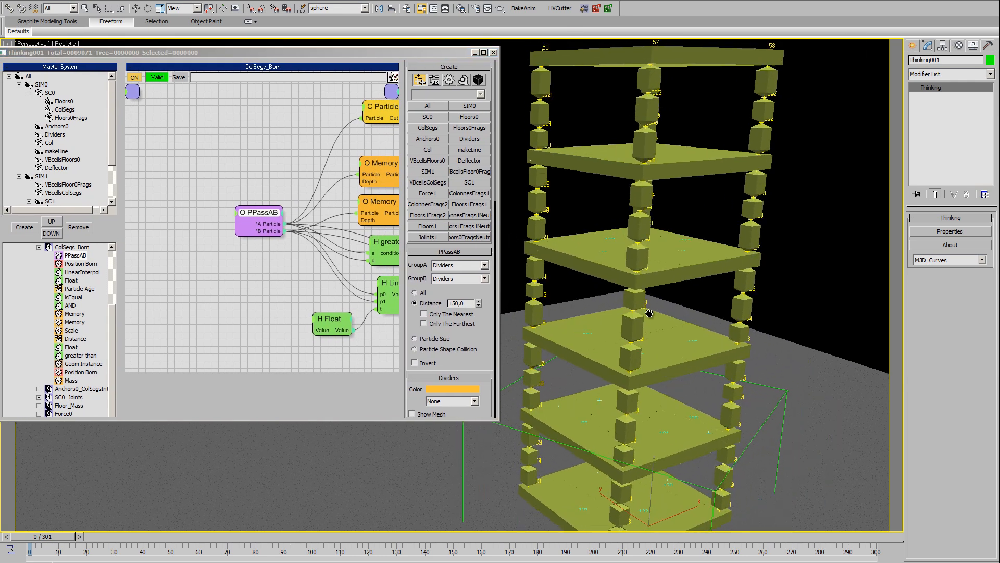
# Scrub the simulation from frame 0 to frame 53, keeping the whole building in view
pyautogui.scroll(3, 666, 265)
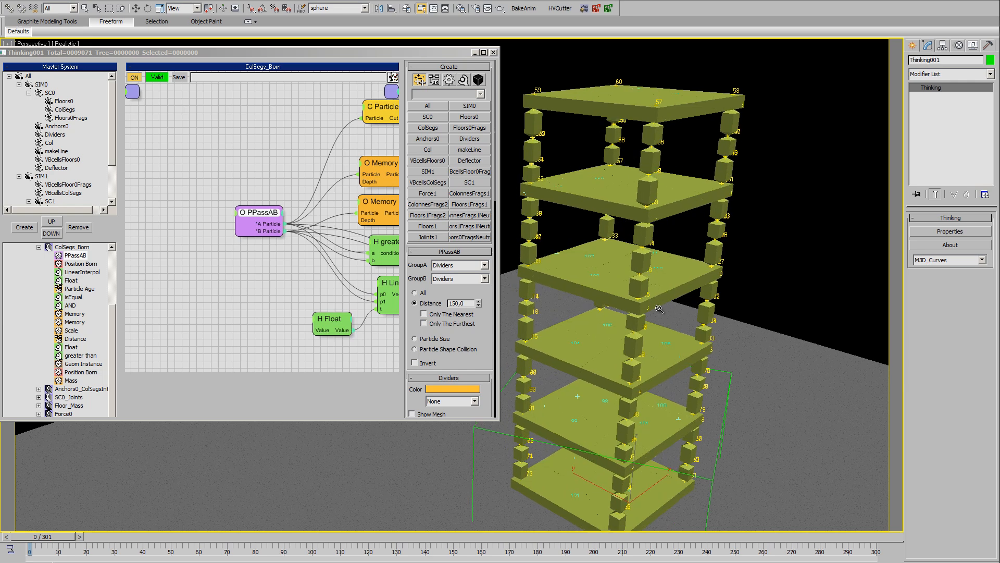
pyautogui.press('F3')
pyautogui.press('F3')
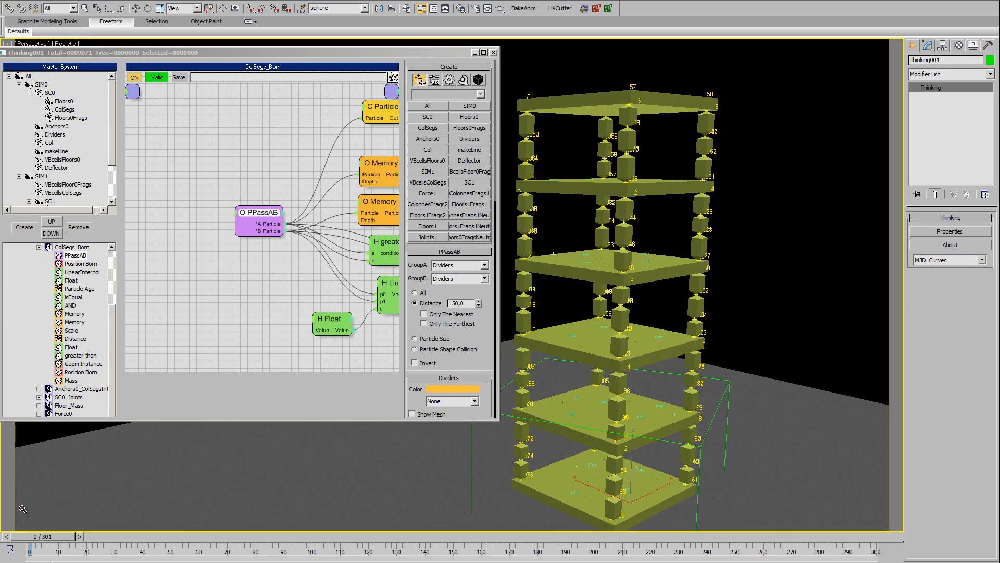
pyautogui.moveTo(48, 537); pyautogui.dragTo(252, 515)
pyautogui.moveTo(615, 425); pyautogui.dragTo(591, 412, button='middle')
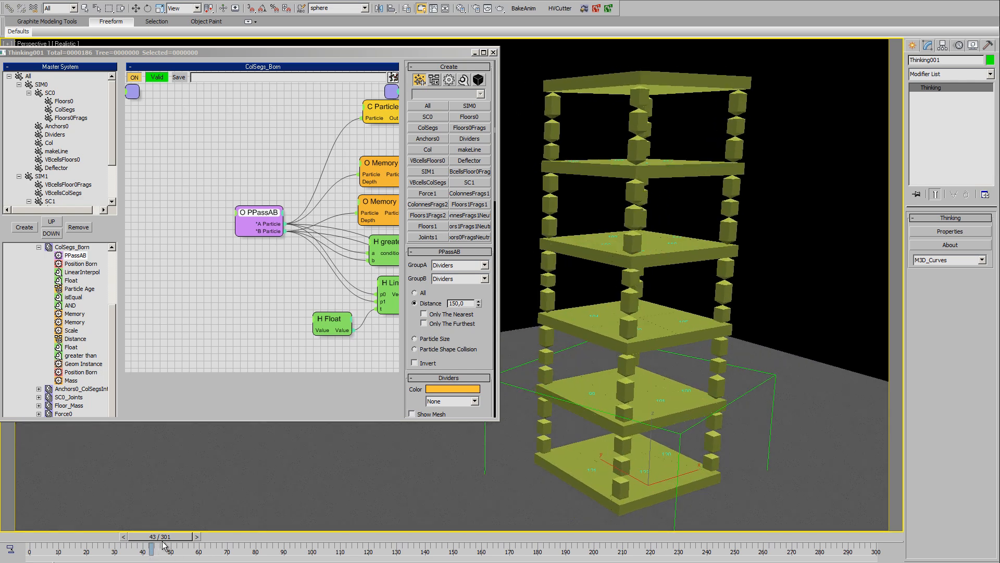
pyautogui.moveTo(163, 545); pyautogui.dragTo(196, 550)
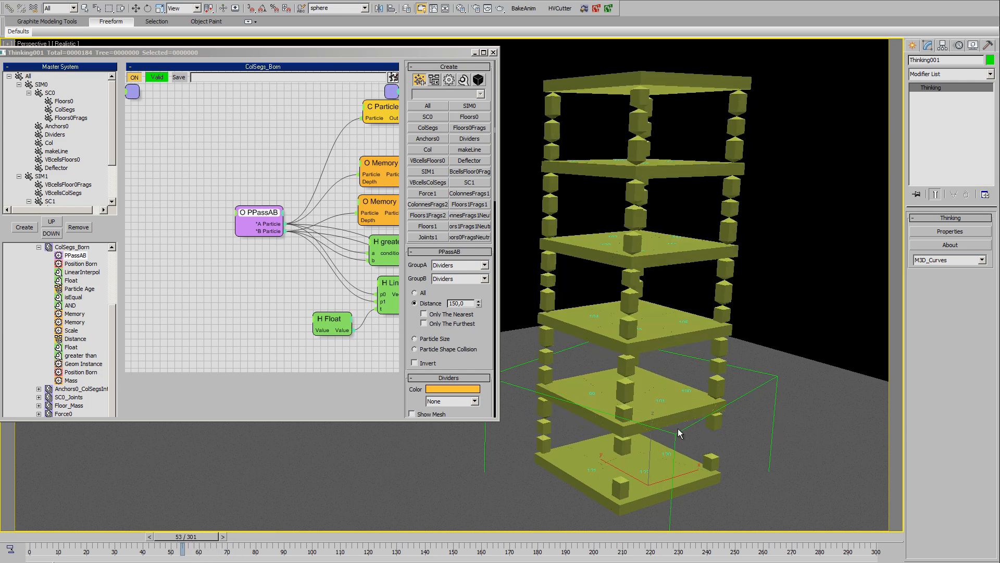
# Examine the ground-floor columns from several angles at frame 53 and advance the collapse to frame 107
pyautogui.moveTo(678, 429)
pyautogui.keyDown('alt'); pyautogui.mouseDown(button='middle')
pyautogui.moveTo(652, 423)
pyautogui.moveTo(675, 443)
pyautogui.moveTo(664, 428)
pyautogui.mouseUp(button='middle'); pyautogui.keyUp('alt')
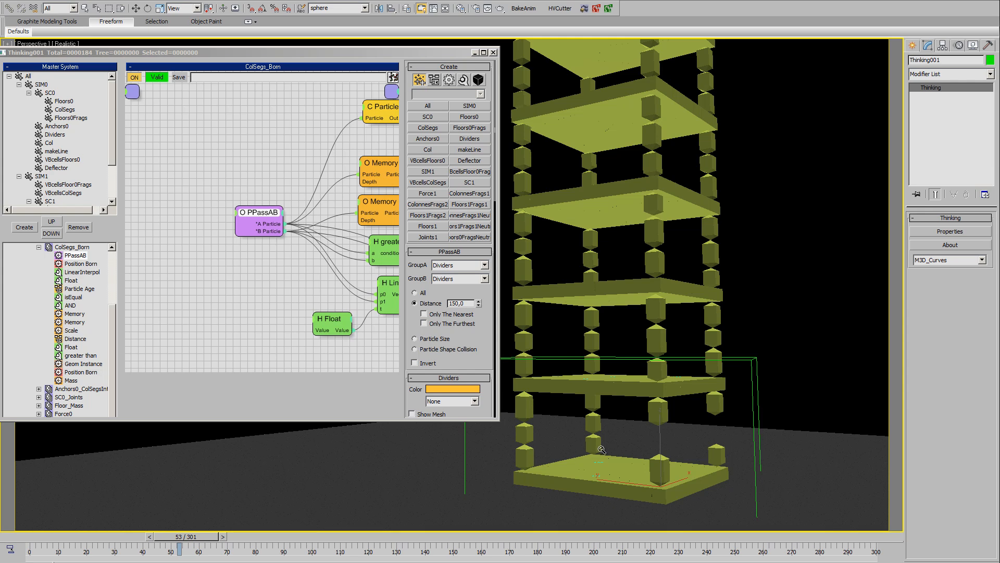
pyautogui.moveTo(616, 442); pyautogui.dragTo(609, 429, button='middle')
pyautogui.keyDown('alt'); pyautogui.moveTo(692, 372); pyautogui.dragTo(645, 163, button='middle'); pyautogui.keyUp('alt')
pyautogui.scroll(3, 678, 404)
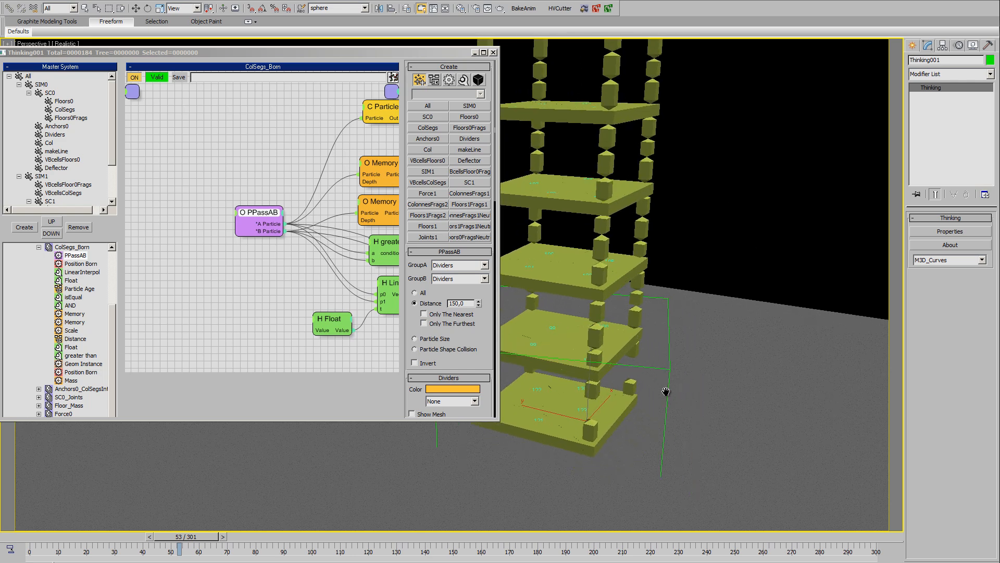
pyautogui.moveTo(206, 544); pyautogui.dragTo(343, 547)
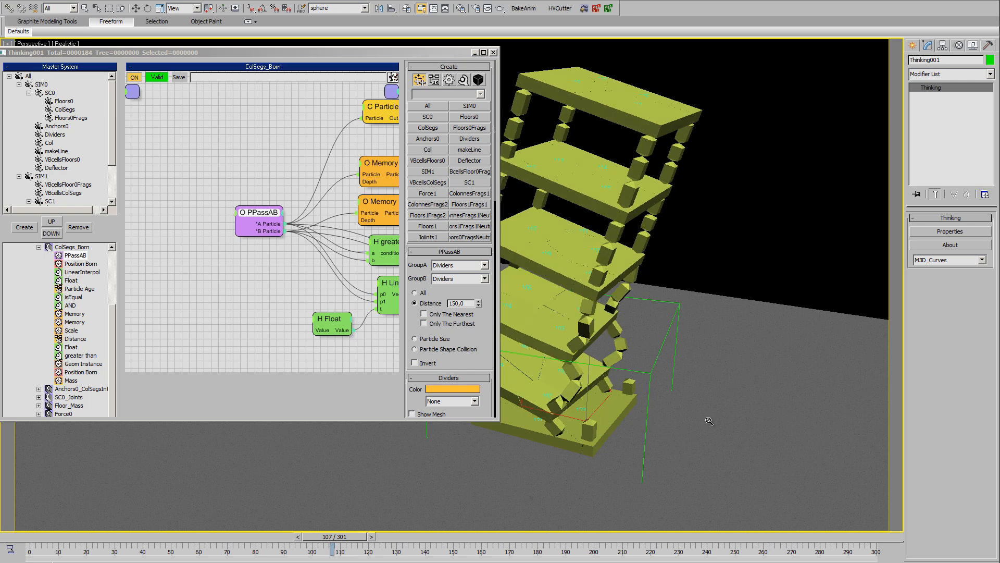
pyautogui.keyDown('alt'); pyautogui.moveTo(634, 442); pyautogui.dragTo(625, 438, button='middle'); pyautogui.keyUp('alt')
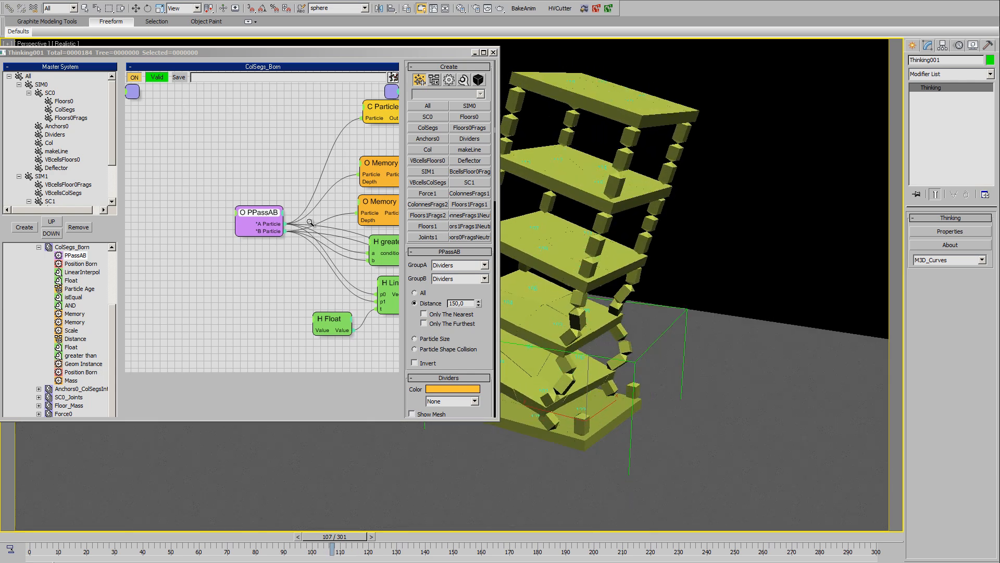
# Unhide the TP_Stuff layer and select the flat box around the ground-floor columns at frame 20
pyautogui.moveTo(342, 61); pyautogui.dragTo(372, 83)
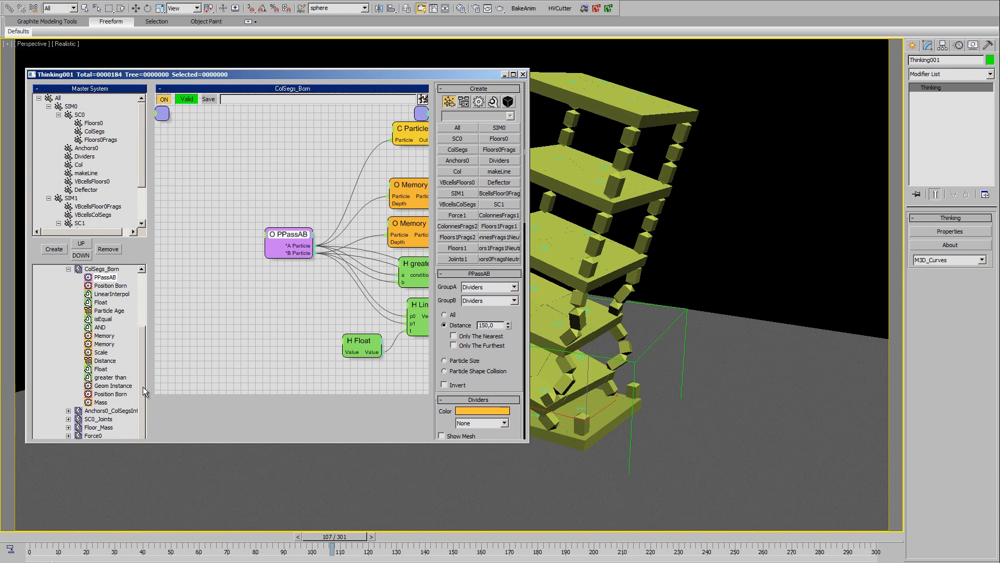
pyautogui.click(406, 8)
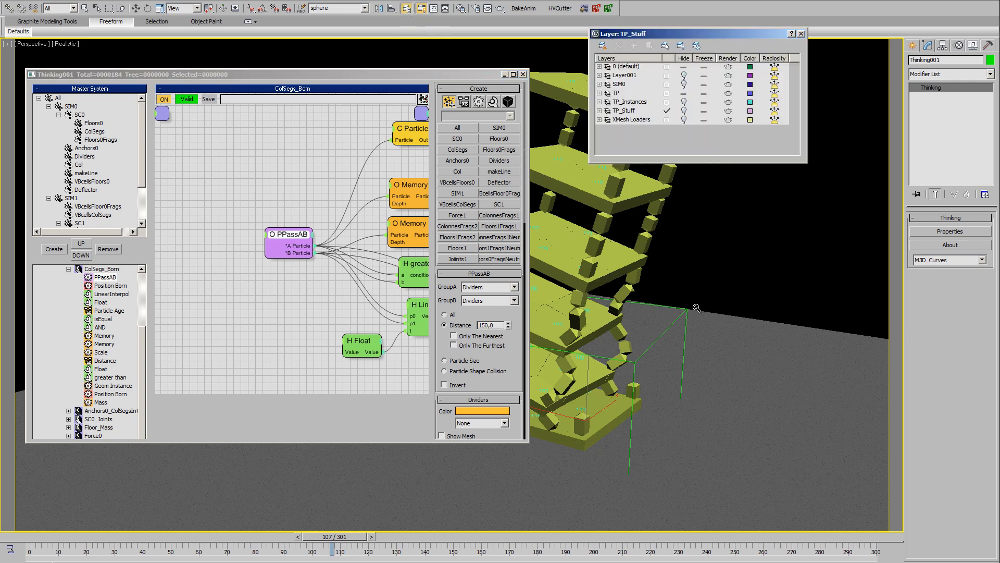
pyautogui.click(684, 112)
pyautogui.keyDown('alt'); pyautogui.moveTo(633, 354); pyautogui.dragTo(762, 424, button='middle'); pyautogui.keyUp('alt')
pyautogui.click(99, 537)
pyautogui.click(762, 424)
pyautogui.hotkey('shift', 'b')
pyautogui.hotkey('shift', 'b')
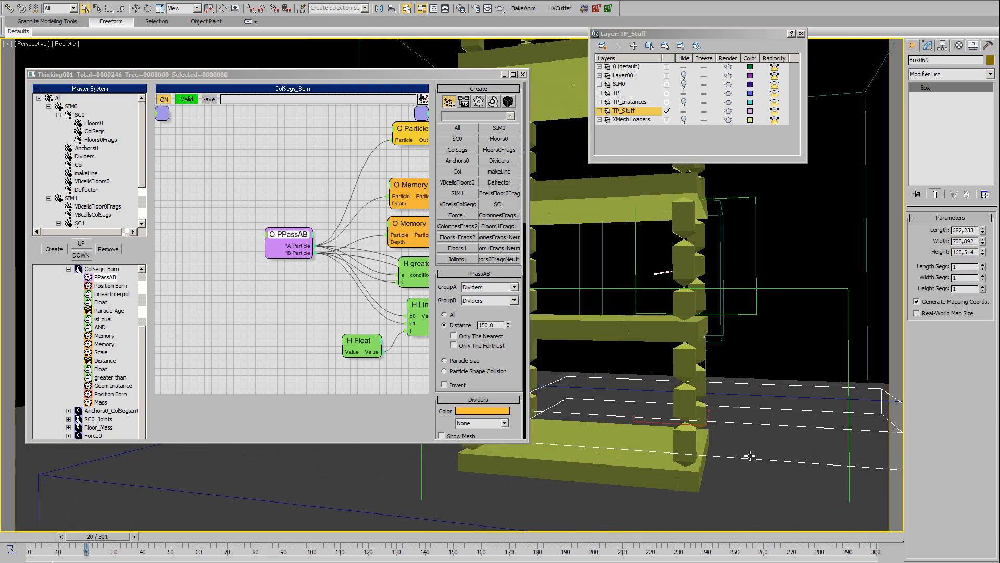
# Collapse the ColSegs_Born branch, open the Joints_BreakByVolume set and display the object assigned to its Node operator
pyautogui.moveTo(727, 460)
pyautogui.keyDown('alt'); pyautogui.mouseDown(button='middle')
pyautogui.moveTo(687, 389)
pyautogui.moveTo(699, 396)
pyautogui.moveTo(706, 380)
pyautogui.moveTo(681, 353)
pyautogui.mouseUp(button='middle'); pyautogui.keyUp('alt')
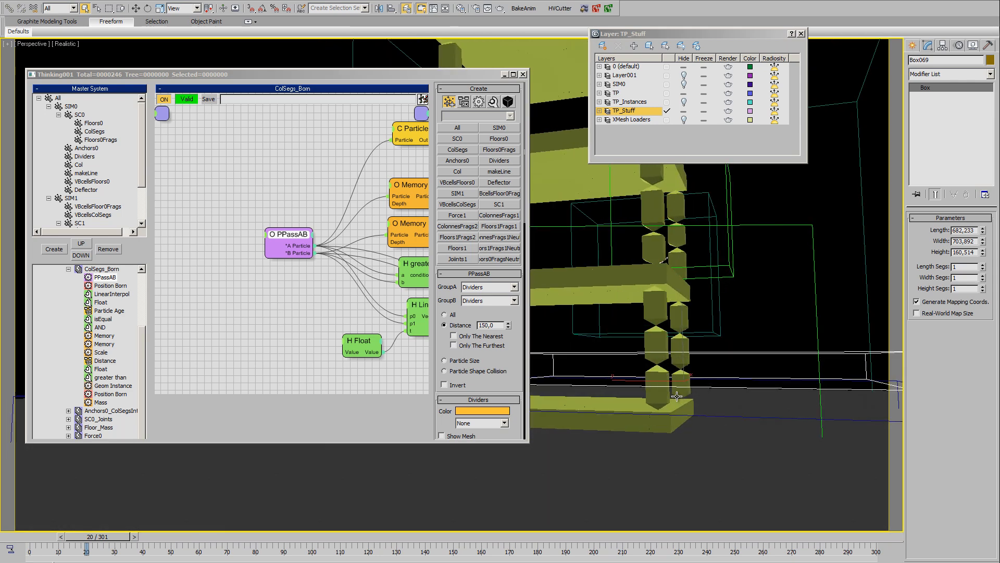
pyautogui.keyDown('alt'); pyautogui.moveTo(676, 396); pyautogui.dragTo(661, 443, button='middle'); pyautogui.keyUp('alt')
pyautogui.moveTo(360, 73); pyautogui.dragTo(357, 45)
pyautogui.scroll(2, 86, 286)
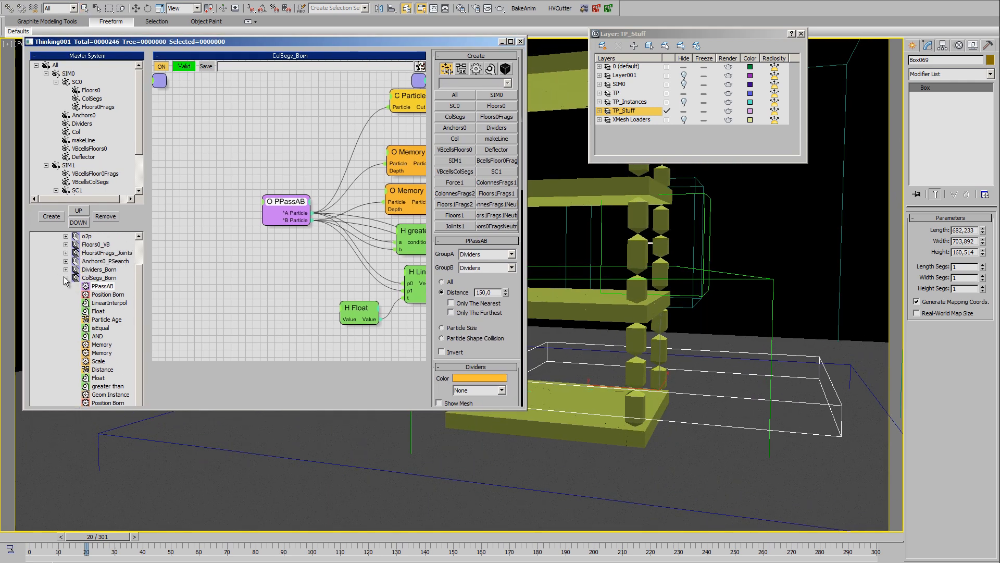
pyautogui.click(66, 278)
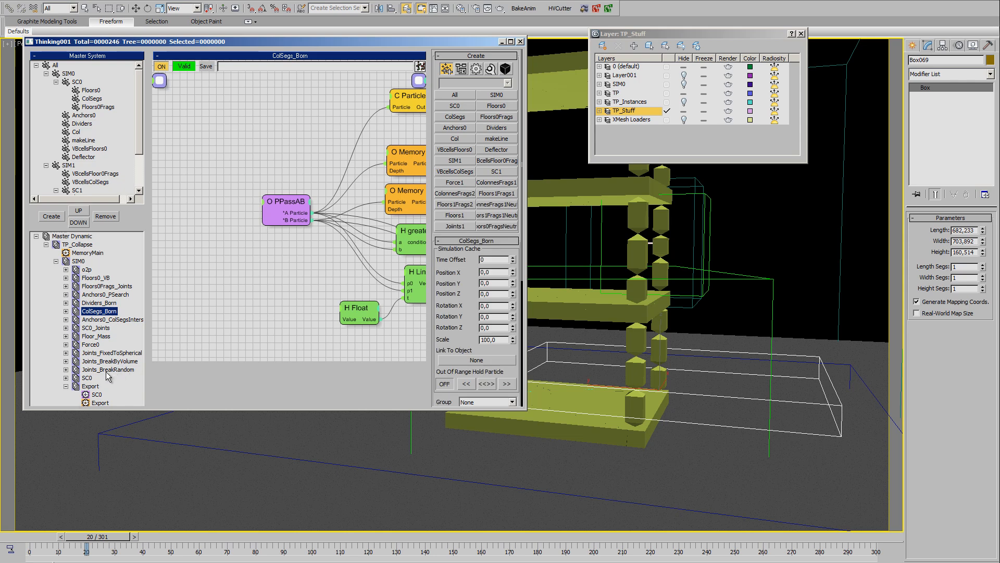
pyautogui.click(104, 363)
pyautogui.moveTo(336, 327); pyautogui.dragTo(422, 354, button='middle')
pyautogui.moveTo(365, 221); pyautogui.dragTo(362, 231)
pyautogui.moveTo(237, 327); pyautogui.dragTo(255, 340)
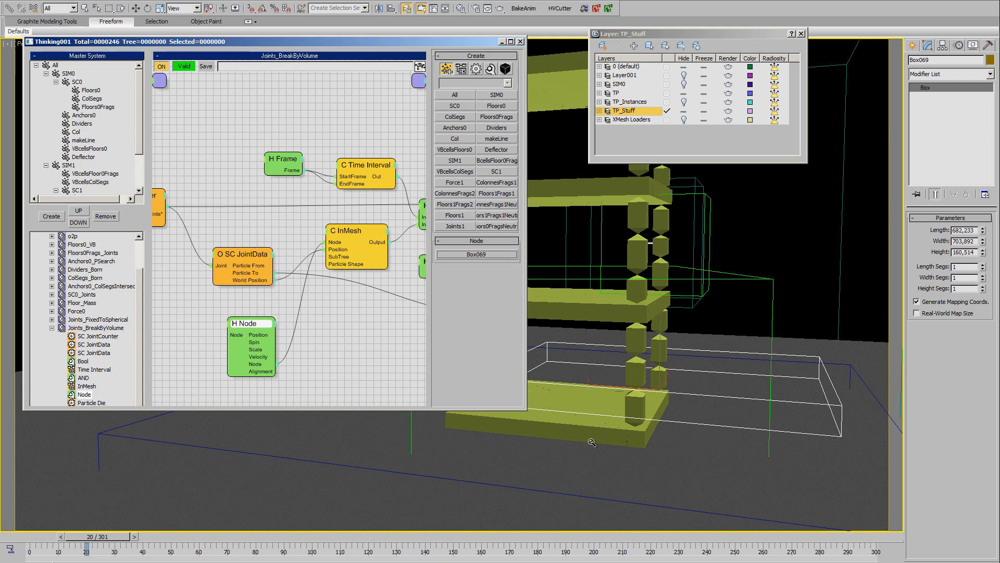
# Display the settings of the Frame node that feeds the Time Interval in Joints_BreakByVolume
pyautogui.moveTo(681, 431)
pyautogui.keyDown('alt'); pyautogui.mouseDown(button='middle')
pyautogui.moveTo(662, 433)
pyautogui.moveTo(688, 427)
pyautogui.mouseUp(button='middle'); pyautogui.keyUp('alt')
pyautogui.moveTo(375, 341); pyautogui.dragTo(385, 354, button='middle')
pyautogui.click(295, 171)
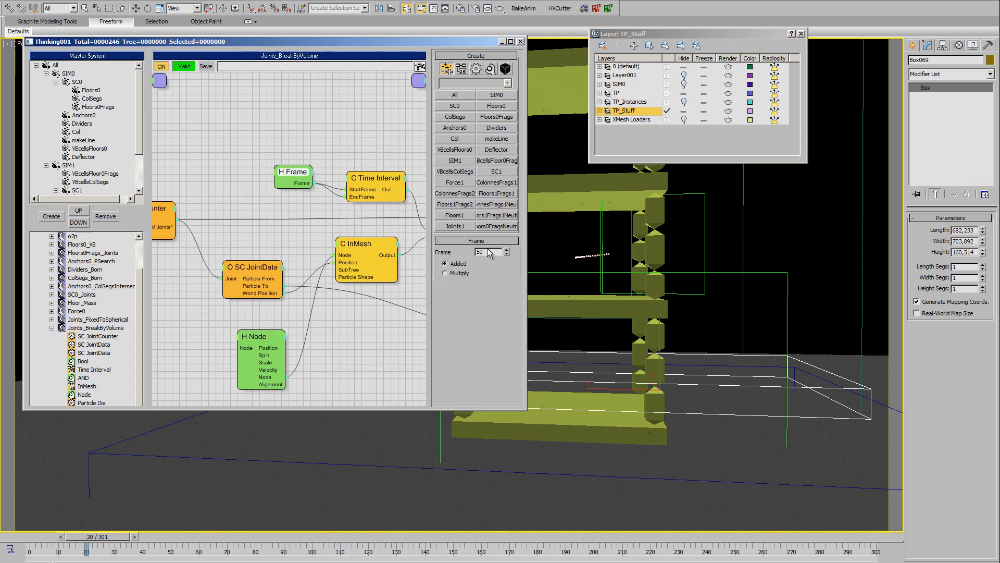
# Return to frame -1, recalculate frame 0 and move the joint-breaking box to the opposite side of the building
pyautogui.keyDown('alt'); pyautogui.moveTo(660, 364); pyautogui.dragTo(721, 419, button='middle'); pyautogui.keyUp('alt')
pyautogui.press('Home')
pyautogui.press('w')
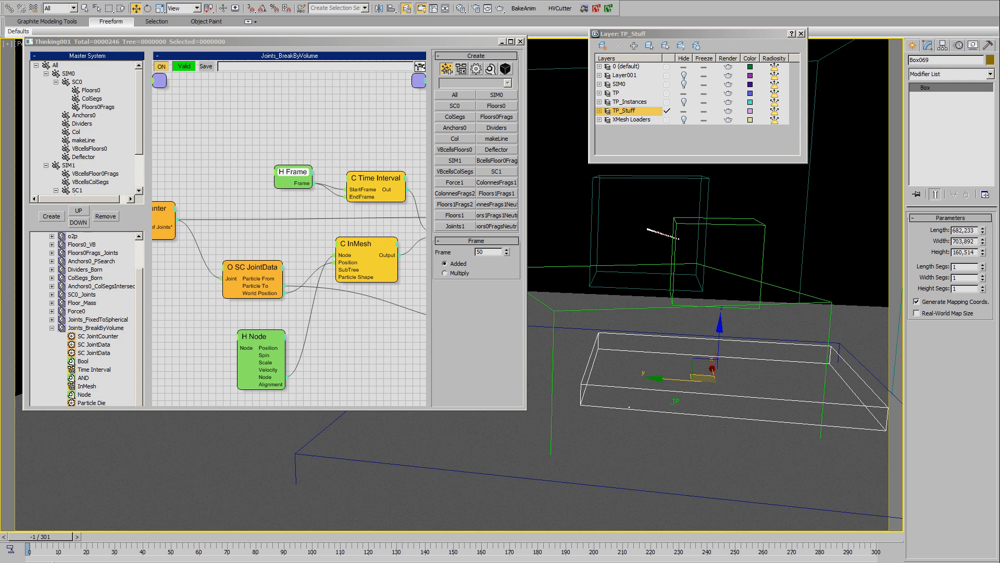
pyautogui.press('.')
pyautogui.moveTo(692, 443); pyautogui.dragTo(694, 448, button='middle')
pyautogui.moveTo(676, 387); pyautogui.dragTo(513, 384)
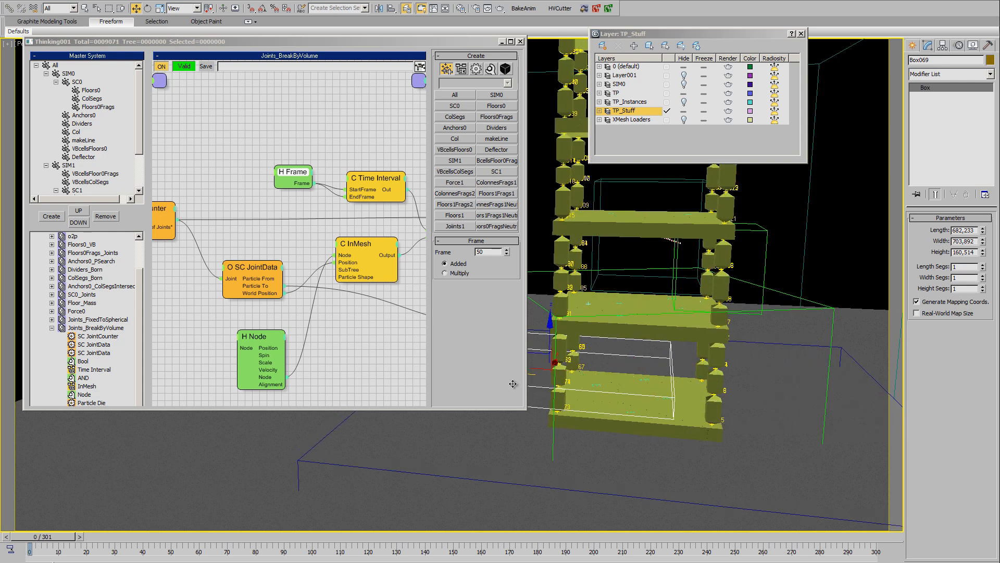
# Clear the Layer window from the building, scrub the collapse to frame 180 and replay it up to frame 109
pyautogui.keyDown('alt'); pyautogui.moveTo(686, 458); pyautogui.dragTo(641, 384, button='middle'); pyautogui.keyUp('alt')
pyautogui.moveTo(740, 36); pyautogui.dragTo(941, 4)
pyautogui.moveTo(806, 365); pyautogui.dragTo(819, 385, button='middle')
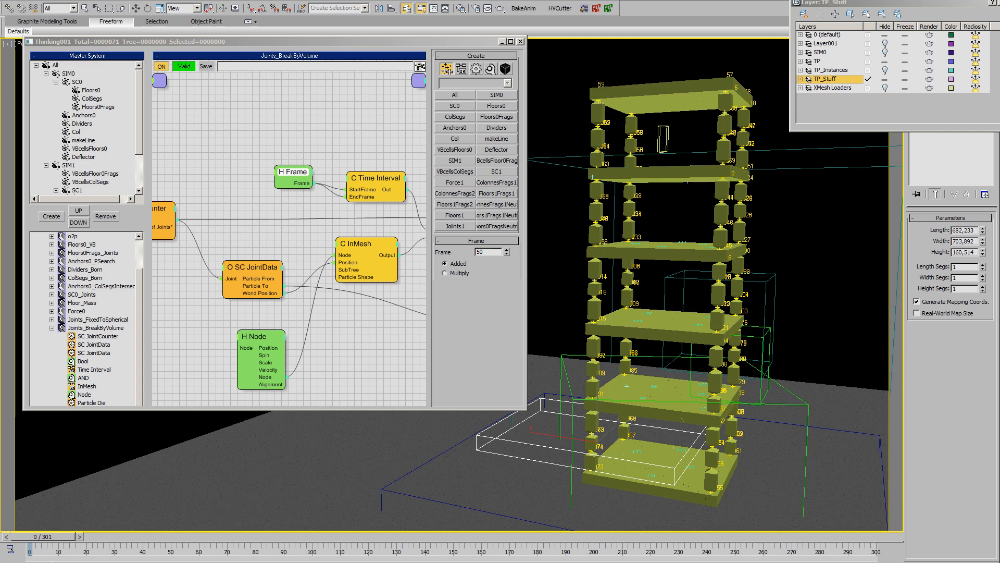
pyautogui.moveTo(76, 540); pyautogui.dragTo(266, 540)
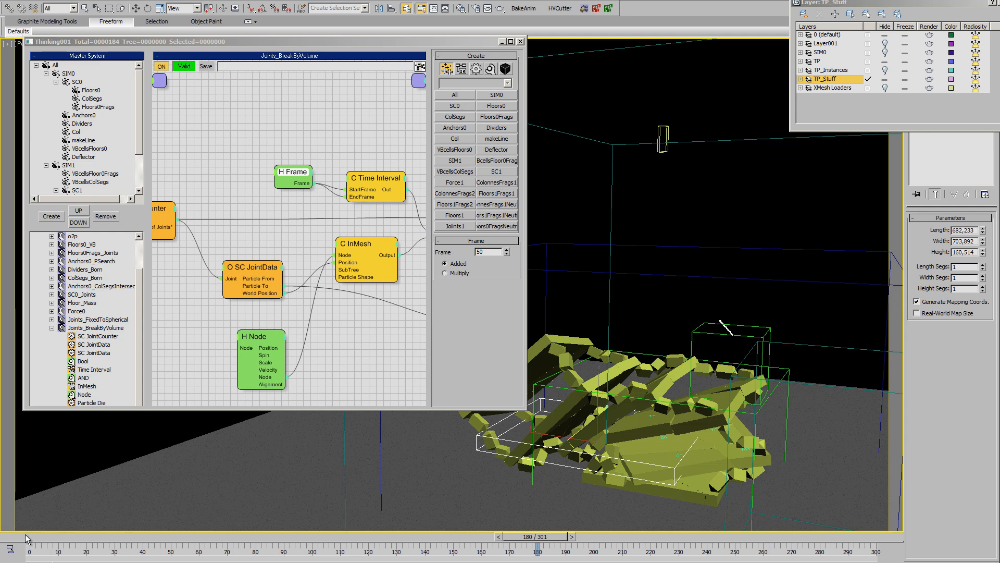
pyautogui.moveTo(25, 538); pyautogui.dragTo(163, 556)
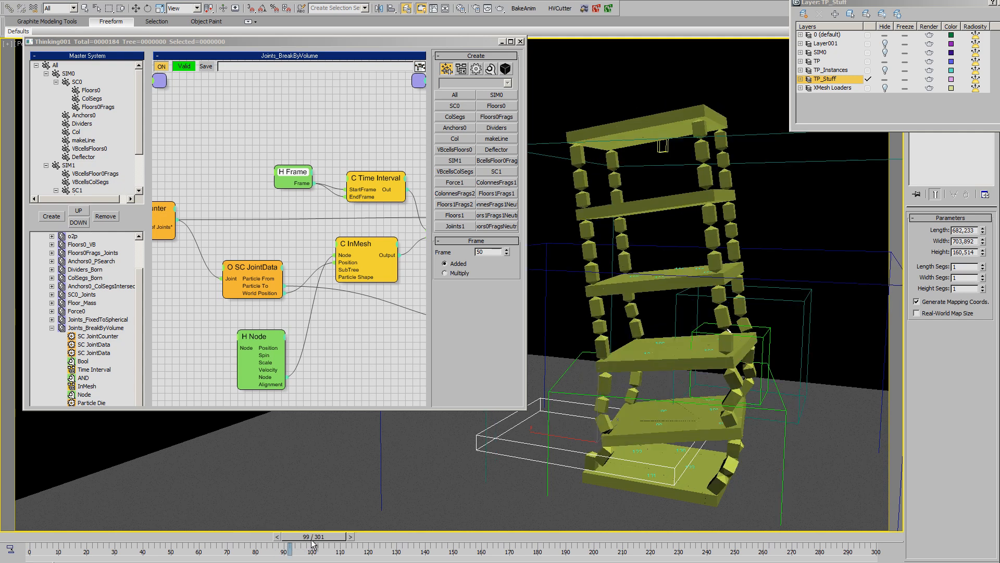
pyautogui.keyDown('alt'); pyautogui.moveTo(817, 423); pyautogui.dragTo(686, 435, button='middle'); pyautogui.keyUp('alt')
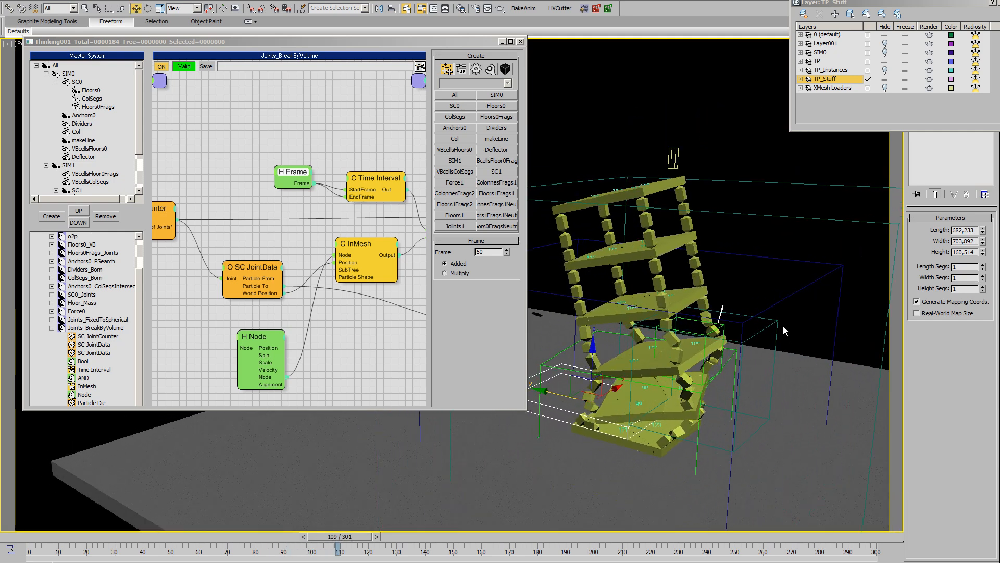
# Select the large sphere around the lower floors and display its full see-through shape instead of a bounding box
pyautogui.click(799, 286)
pyautogui.click(802, 291)
pyautogui.hotkey('shift', 'b')
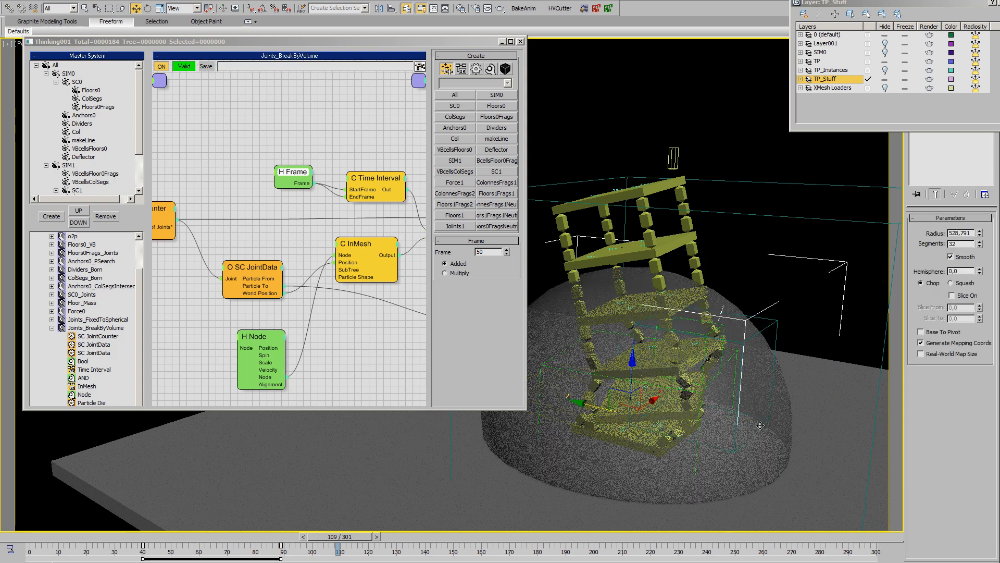
pyautogui.keyDown('alt'); pyautogui.moveTo(737, 427); pyautogui.dragTo(663, 460, button='middle'); pyautogui.keyUp('alt')
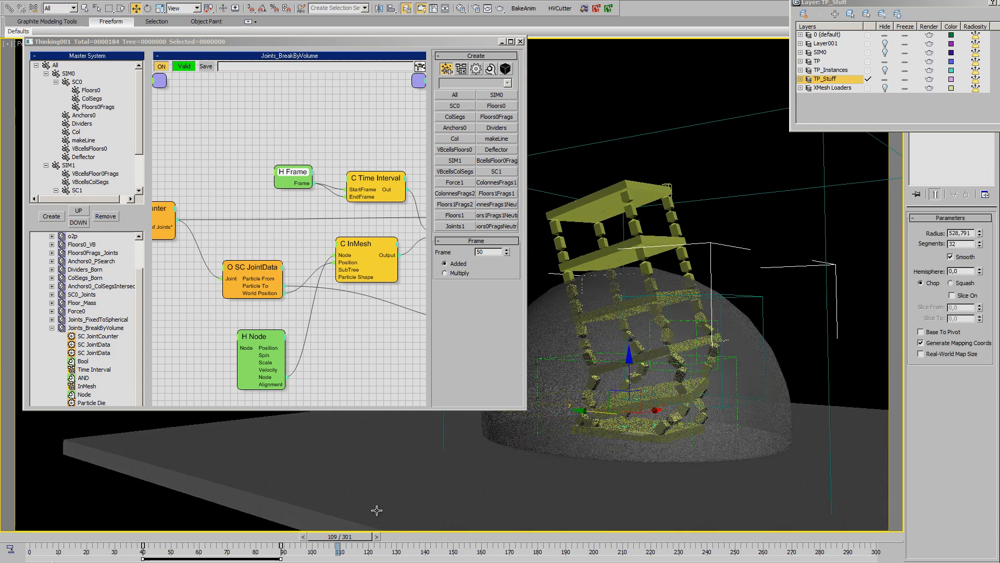
# Scrub the collapse to frames 131, 67 and 84, examining the columns inside the sphere from different angles
pyautogui.moveTo(29, 542); pyautogui.dragTo(386, 553)
pyautogui.press('w')
pyautogui.keyDown('alt'); pyautogui.moveTo(719, 430); pyautogui.dragTo(609, 456, button='middle'); pyautogui.keyUp('alt')
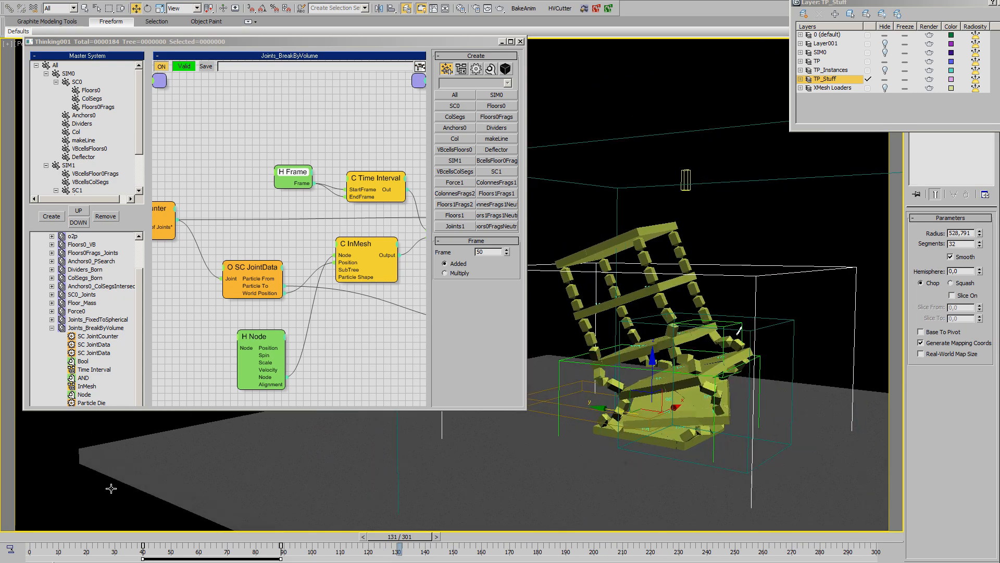
pyautogui.moveTo(15, 538); pyautogui.dragTo(201, 543)
pyautogui.press('w')
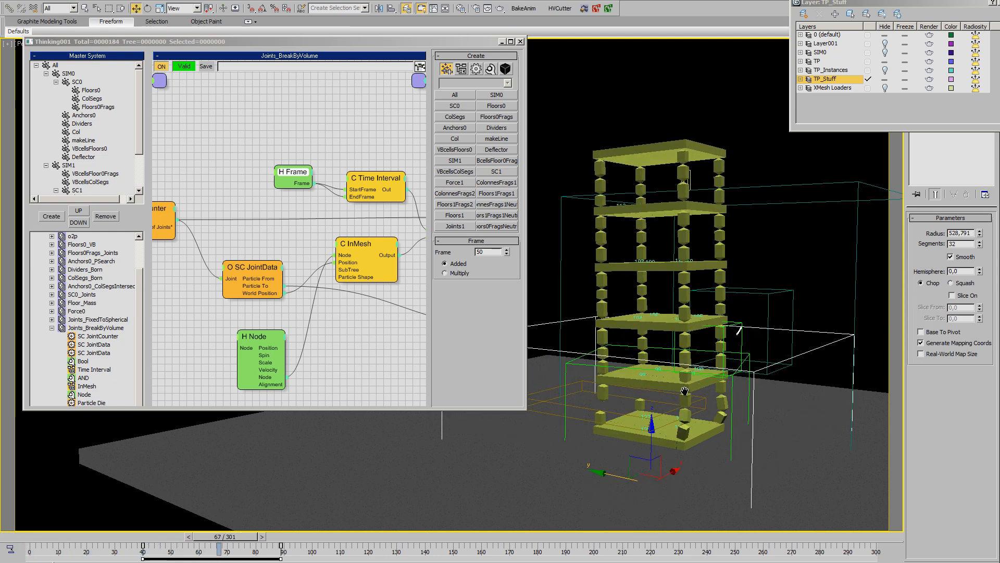
pyautogui.keyDown('alt'); pyautogui.moveTo(703, 443); pyautogui.dragTo(701, 341, button='middle'); pyautogui.keyUp('alt')
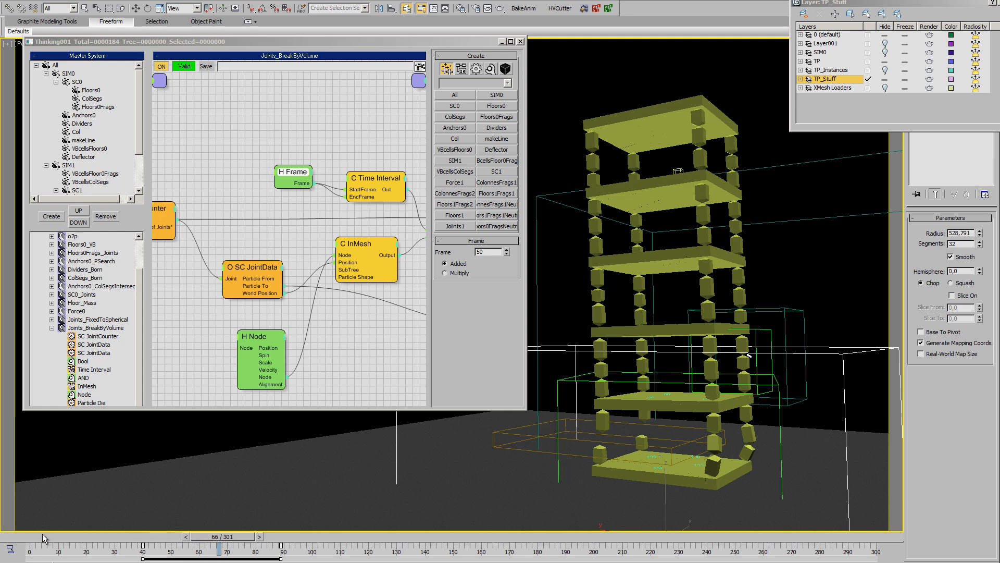
pyautogui.moveTo(43, 539); pyautogui.dragTo(277, 547)
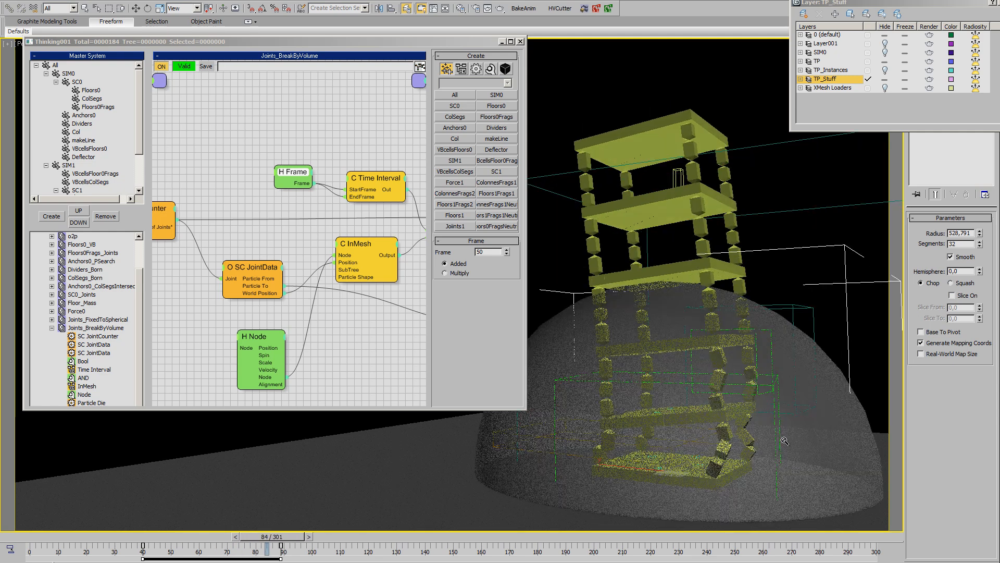
pyautogui.moveTo(701, 416); pyautogui.dragTo(707, 397, button='middle')
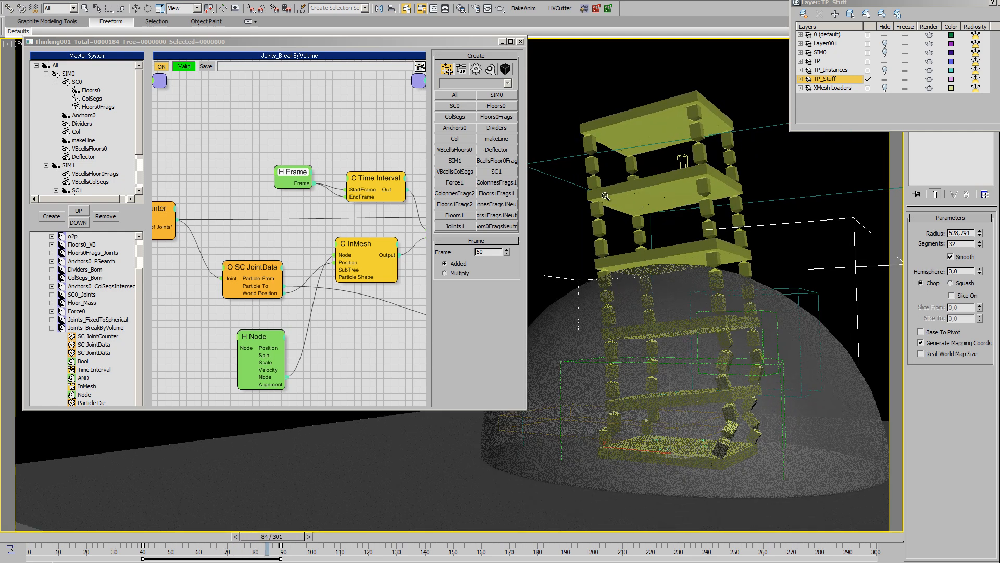
# Collapse the Joints_BreakByVolume branch, open the Joints_FixedToSpherical set and display the settings of its SC JointCounter
pyautogui.click(51, 328)
pyautogui.click(110, 353)
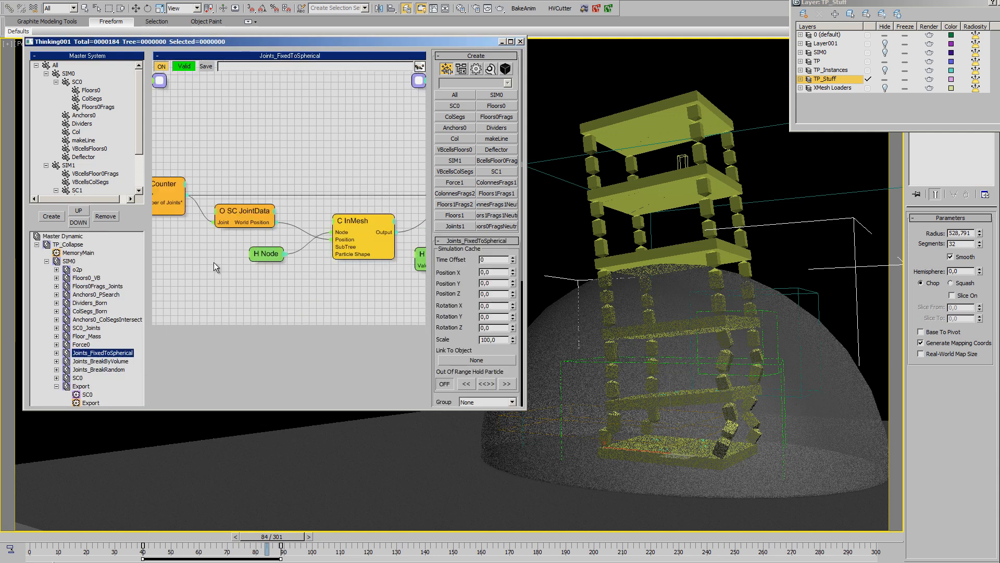
pyautogui.moveTo(229, 262); pyautogui.dragTo(268, 276, button='middle')
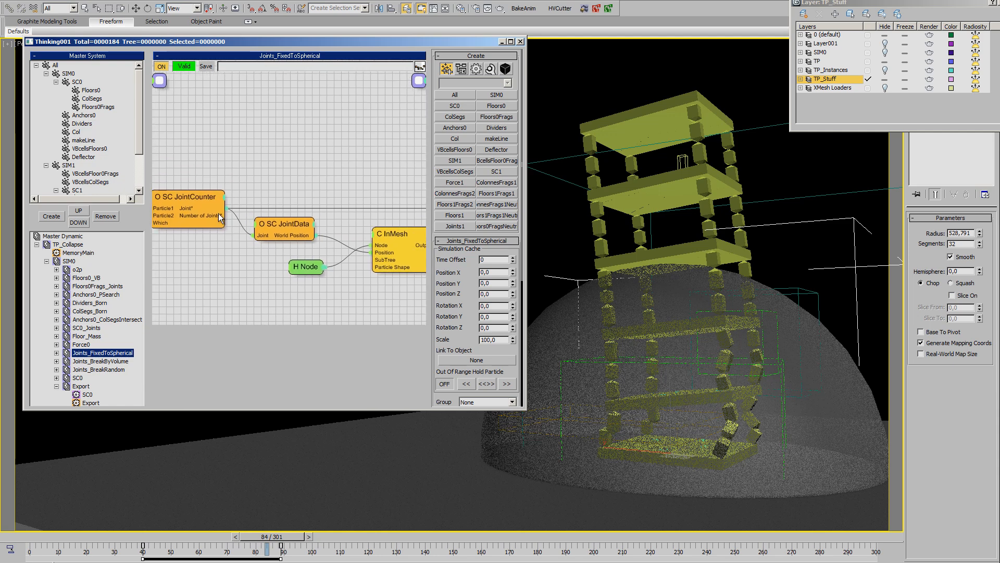
pyautogui.click(191, 199)
# Examine the SC JointData, InMesh and Node operators of Joints_FixedToSpherical, ending with the SC JointData that receives the joint type
pyautogui.moveTo(296, 239); pyautogui.dragTo(205, 192, button='middle')
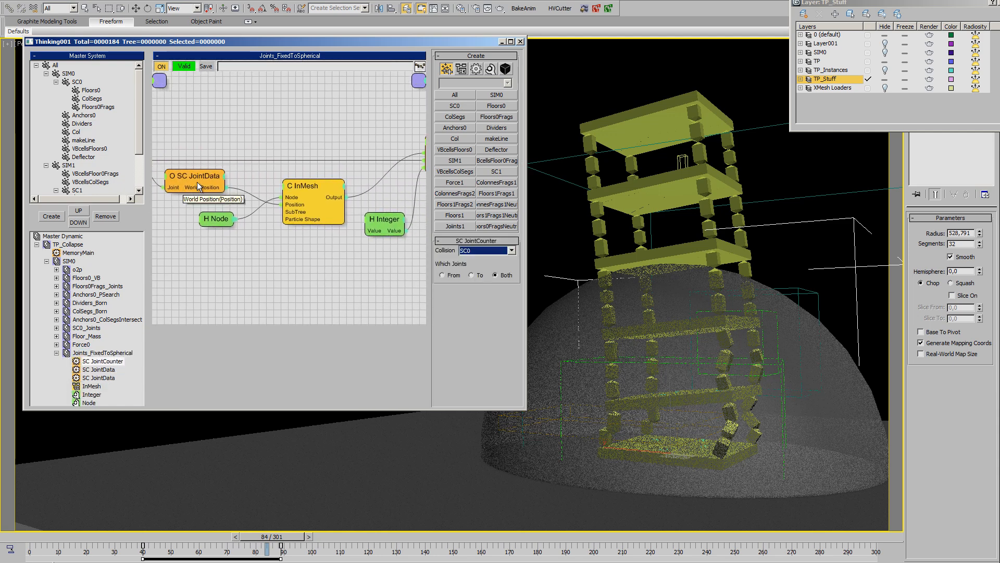
pyautogui.moveTo(199, 178); pyautogui.dragTo(204, 181)
pyautogui.click(315, 191)
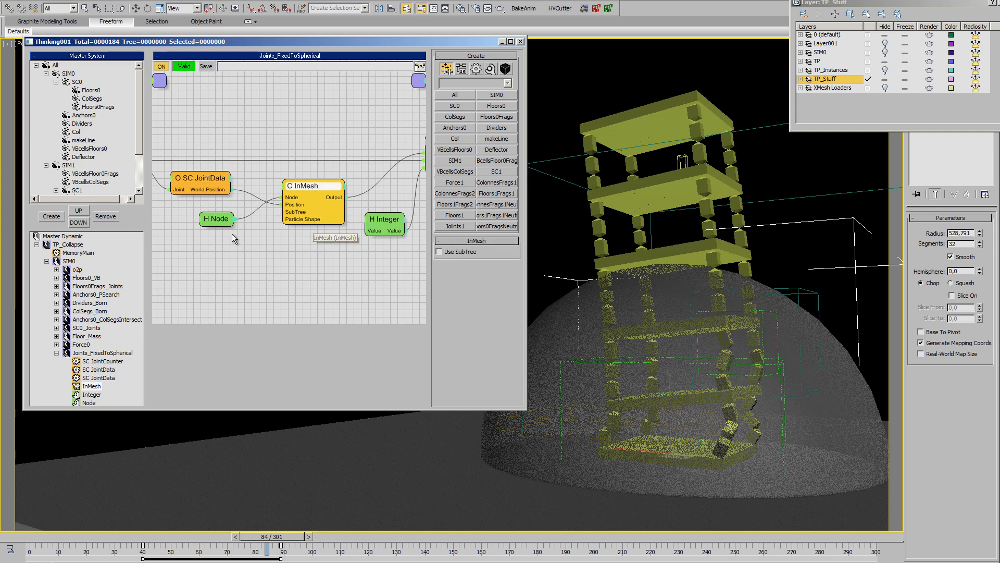
pyautogui.moveTo(219, 220); pyautogui.dragTo(222, 245)
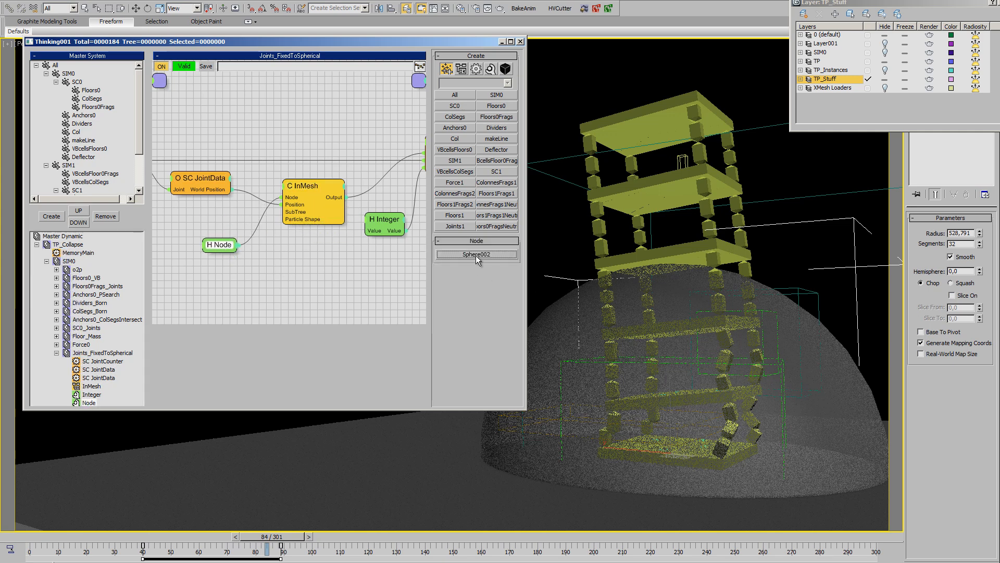
pyautogui.moveTo(375, 297); pyautogui.dragTo(291, 329, button='middle')
pyautogui.click(373, 173)
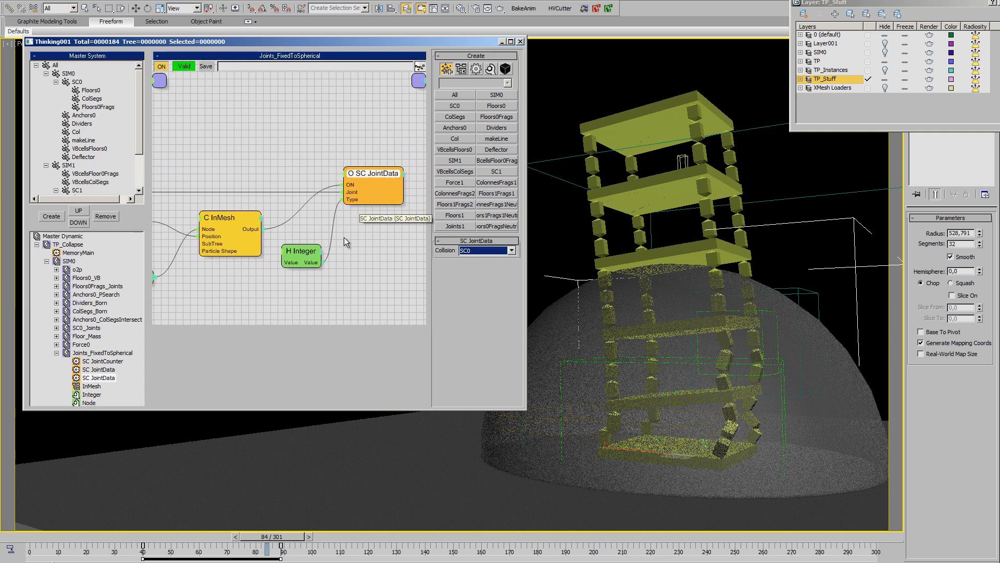
# Display the settings of the Integer operator feeding the joint type, and scrub the simulation back to frames -1 and 0
pyautogui.click(301, 254)
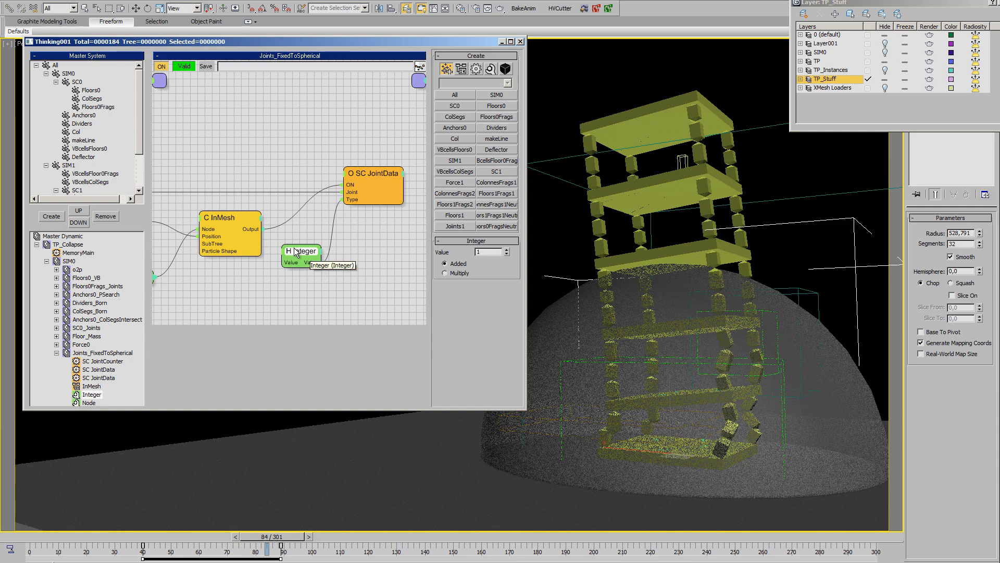
pyautogui.keyDown('alt'); pyautogui.moveTo(699, 370); pyautogui.dragTo(682, 389, button='middle'); pyautogui.keyUp('alt')
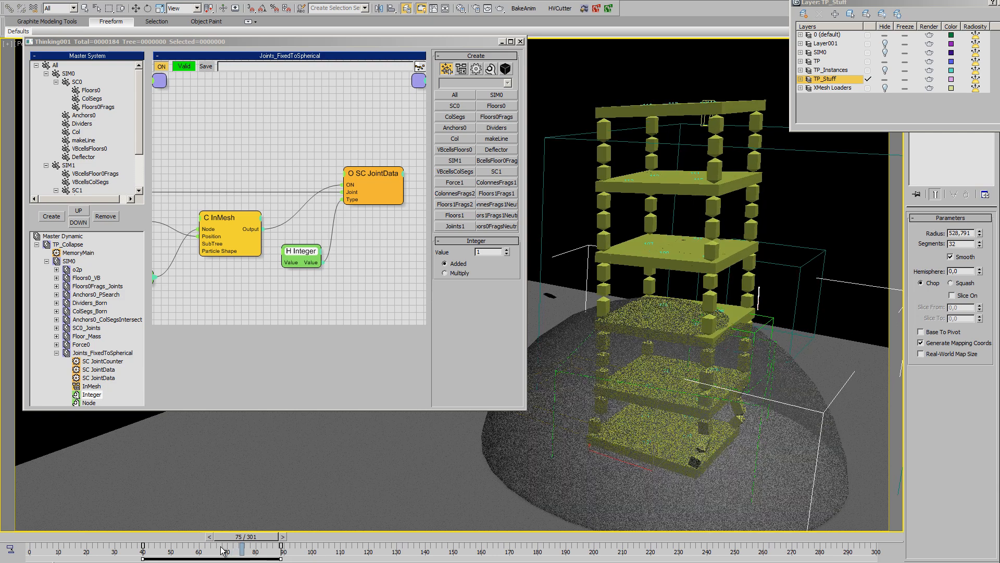
pyautogui.click(40, 538)
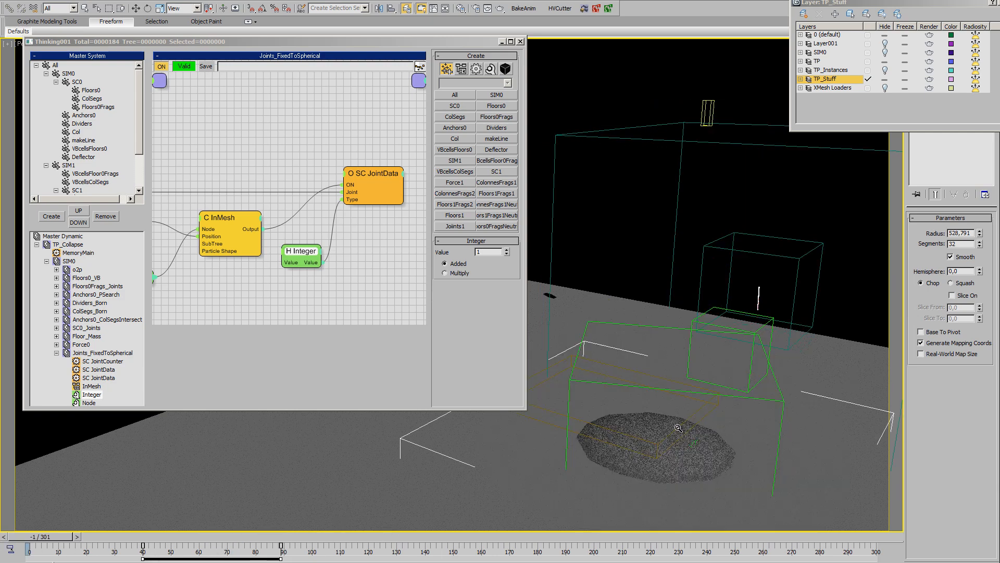
pyautogui.moveTo(679, 428); pyautogui.dragTo(684, 422)
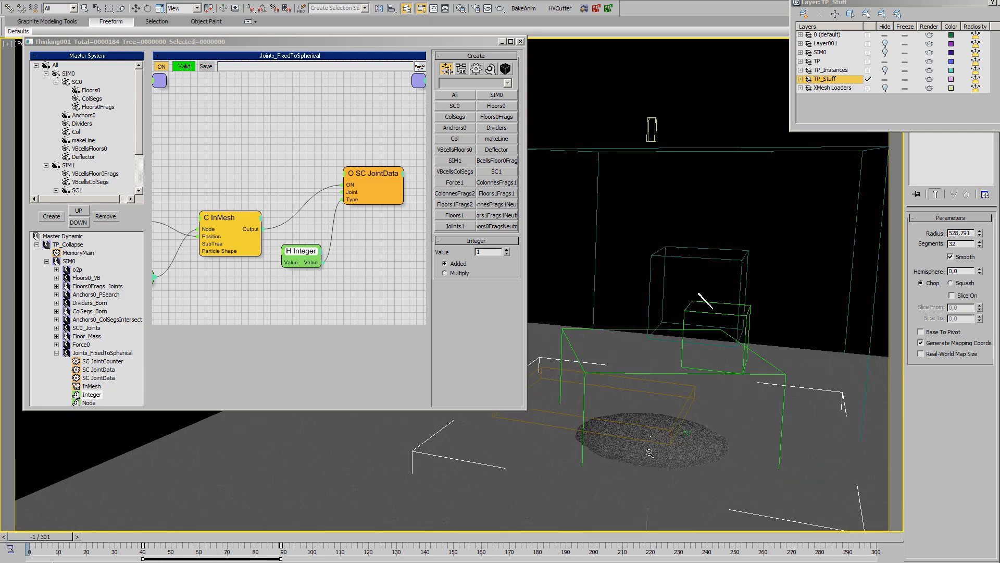
pyautogui.moveTo(36, 541); pyautogui.dragTo(44, 542)
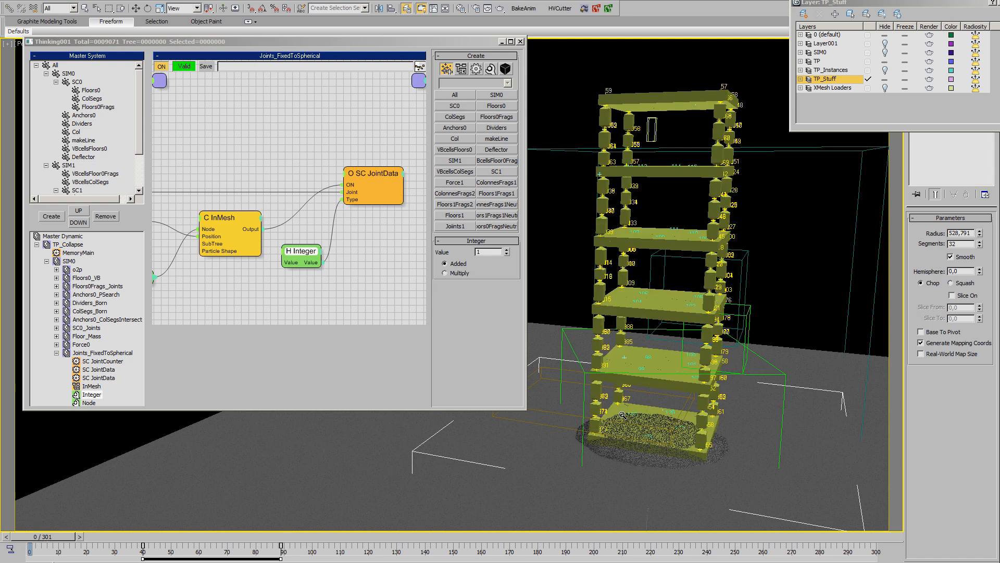
# Move the flat box volume on the ground so it surrounds the building's lowest floor
pyautogui.moveTo(622, 415); pyautogui.dragTo(621, 412)
pyautogui.click(562, 414)
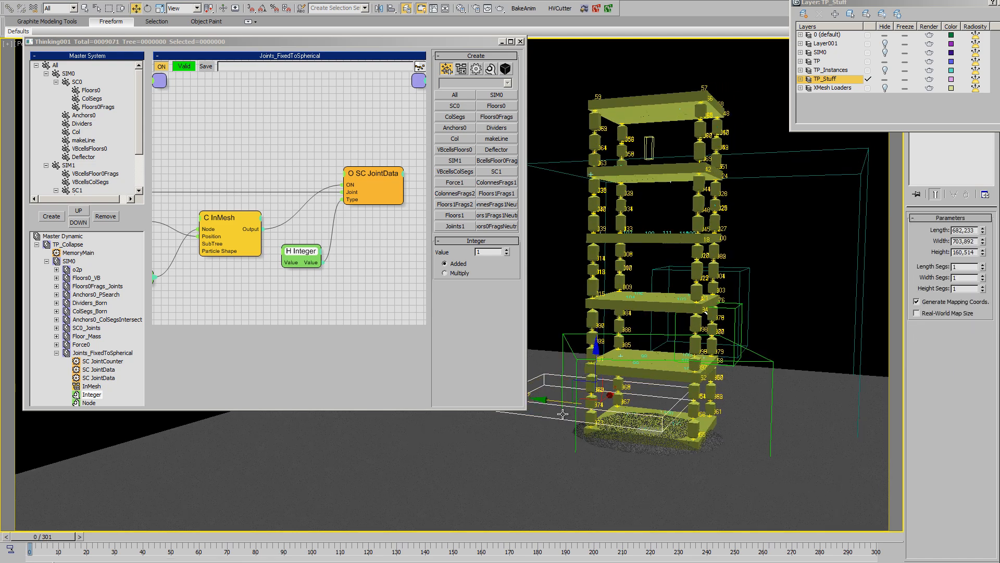
pyautogui.moveTo(586, 444)
pyautogui.keyDown('alt'); pyautogui.mouseDown(button='middle')
pyautogui.moveTo(598, 438)
pyautogui.moveTo(588, 449)
pyautogui.mouseUp(button='middle'); pyautogui.keyUp('alt')
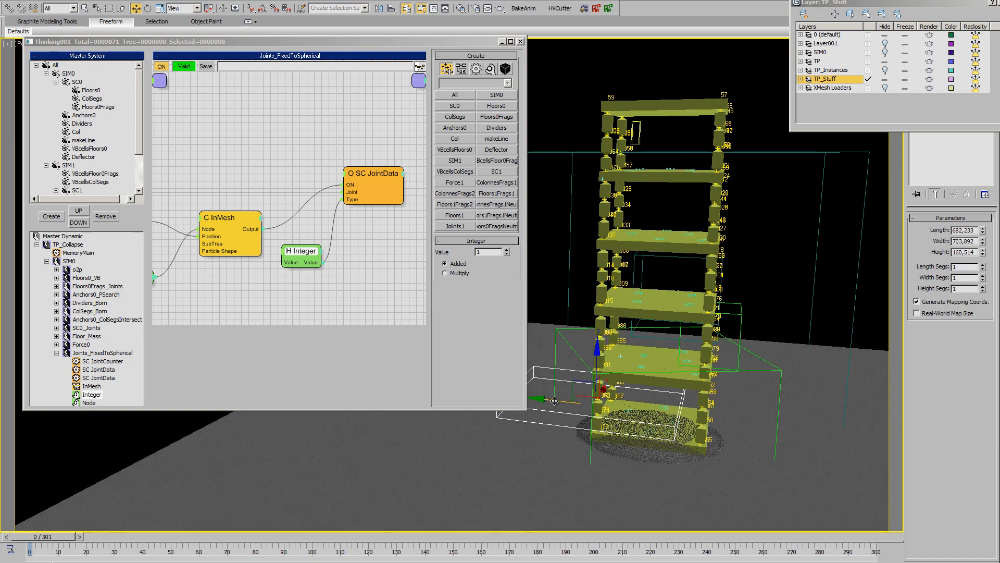
pyautogui.moveTo(560, 402); pyautogui.dragTo(667, 435)
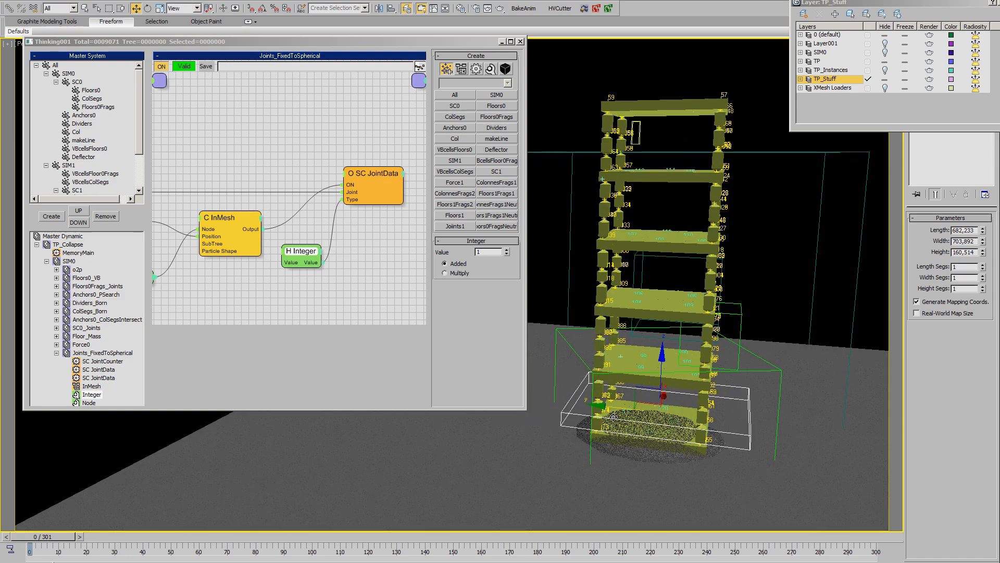
pyautogui.keyDown('alt'); pyautogui.moveTo(670, 436); pyautogui.dragTo(695, 442, button='middle'); pyautogui.keyUp('alt')
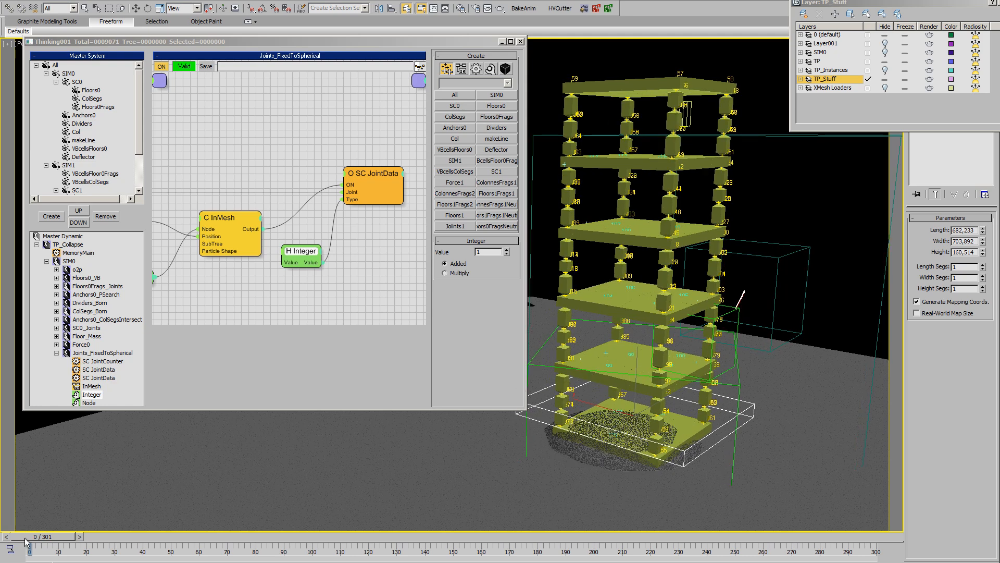
# Rewind to frame -1, disable the collapsed Joints_FixedToSpherical set and run the simulation to frame 54
pyautogui.moveTo(25, 539); pyautogui.dragTo(14, 541)
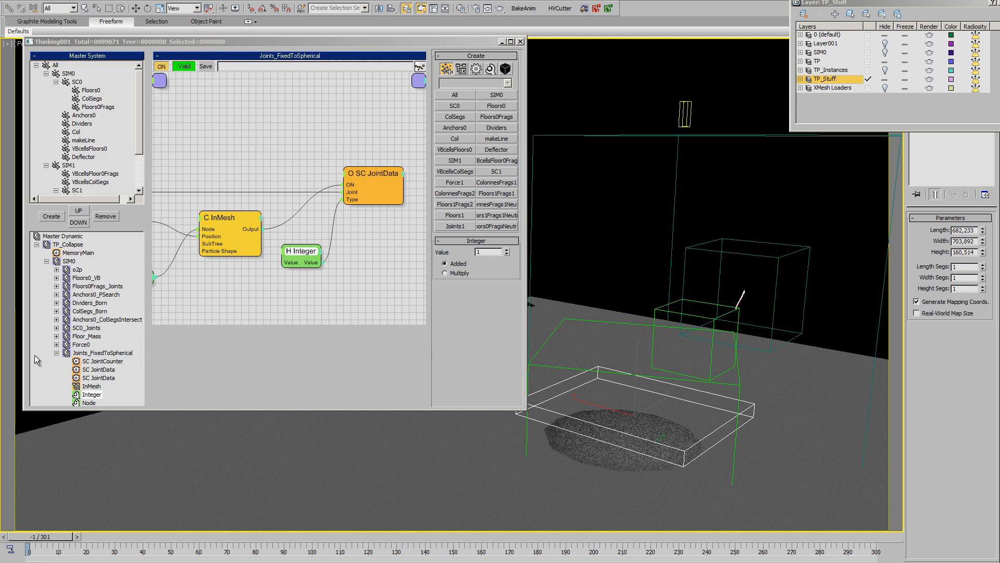
pyautogui.click(57, 354)
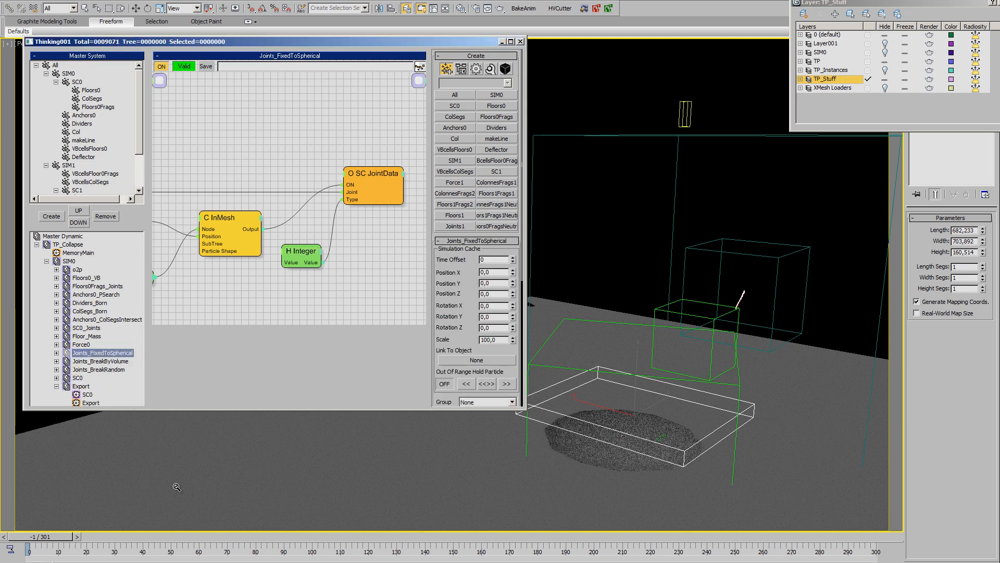
pyautogui.moveTo(54, 540); pyautogui.dragTo(203, 540)
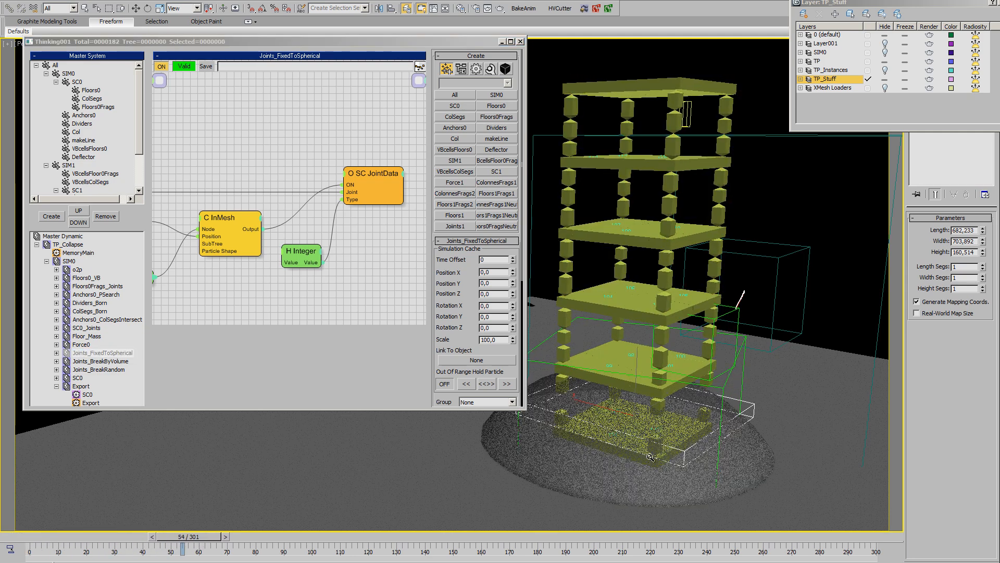
# Select the large sphere around the building's base and display it as a bounding box
pyautogui.press('w')
pyautogui.click(602, 476)
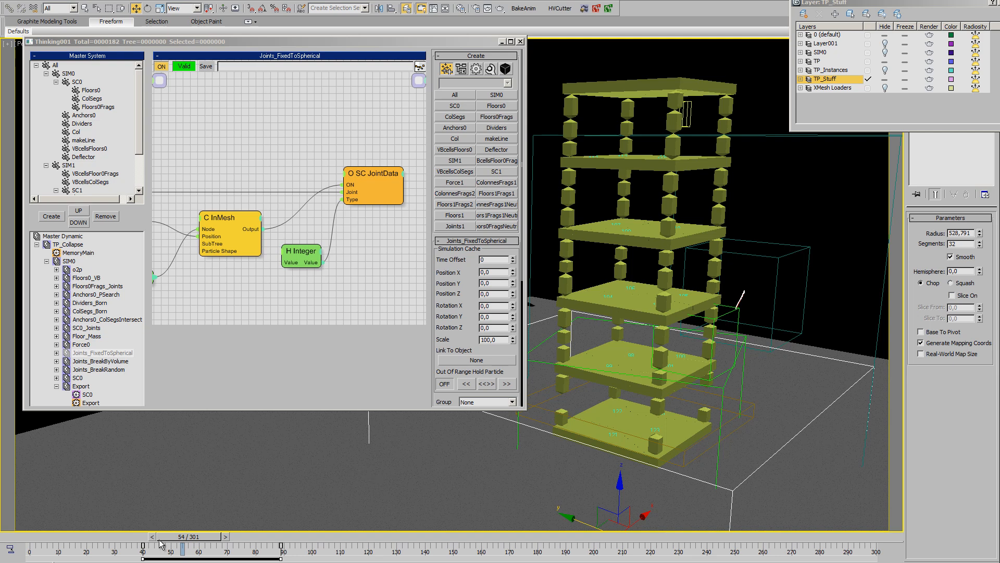
pyautogui.press('q')
# Scrub the simulation through frames 64, 46 and 287, examining how the columns collapse without the spherical joints
pyautogui.moveTo(192, 541); pyautogui.dragTo(216, 542)
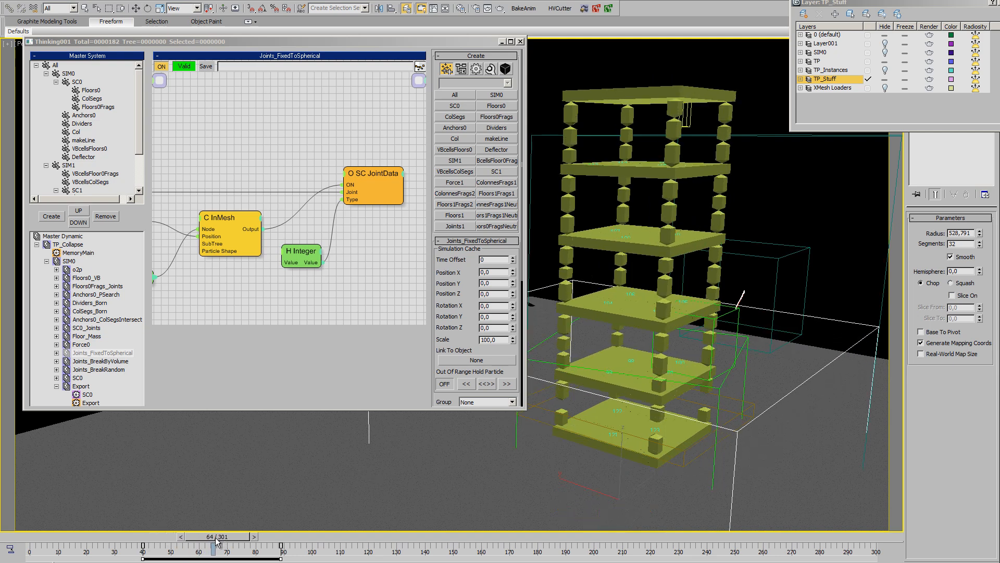
pyautogui.moveTo(127, 537); pyautogui.dragTo(178, 537)
pyautogui.press('w')
pyautogui.keyDown('alt'); pyautogui.moveTo(667, 448); pyautogui.dragTo(669, 414, button='middle'); pyautogui.keyUp('alt')
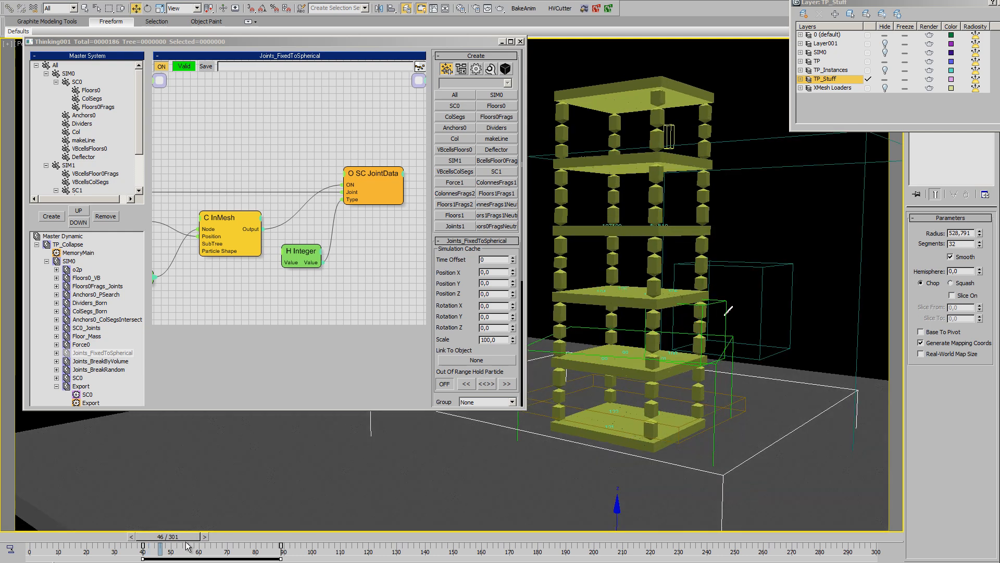
pyautogui.moveTo(175, 537); pyautogui.dragTo(837, 546)
pyautogui.press('w')
pyautogui.keyDown('alt'); pyautogui.moveTo(686, 451); pyautogui.dragTo(607, 403, button='middle'); pyautogui.keyUp('alt')
pyautogui.hotkey('alt', 'z')
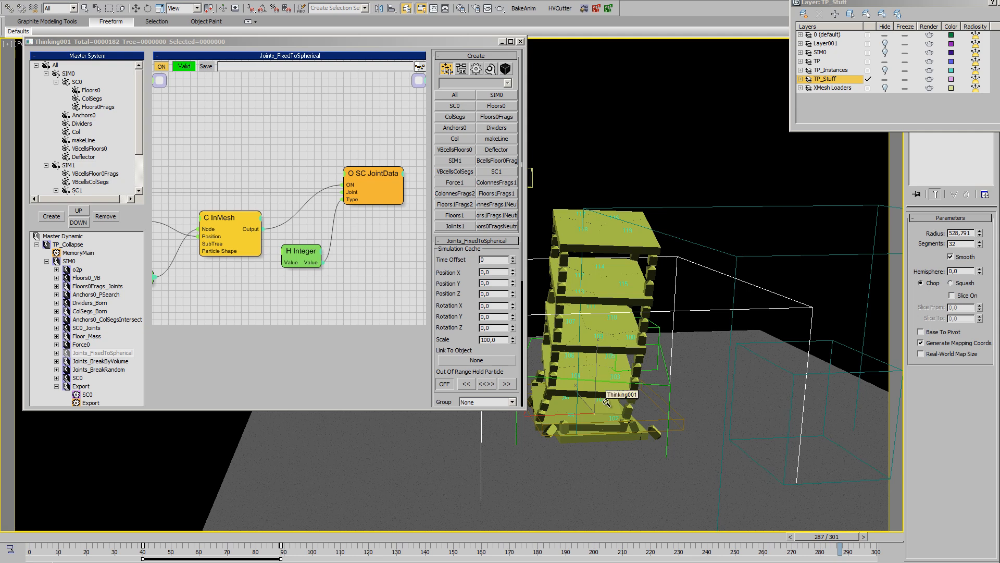
pyautogui.keyDown('alt'); pyautogui.moveTo(623, 395); pyautogui.dragTo(586, 379, button='middle'); pyautogui.keyUp('alt')
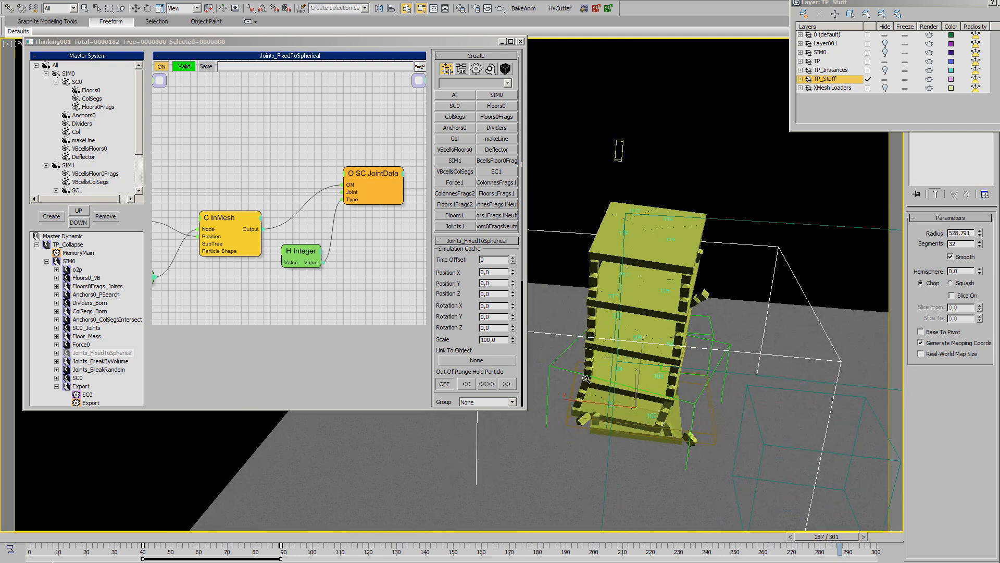
# Rewind to frame -1 and re-enable the Joints_FixedToSpherical set
pyautogui.click(9, 541)
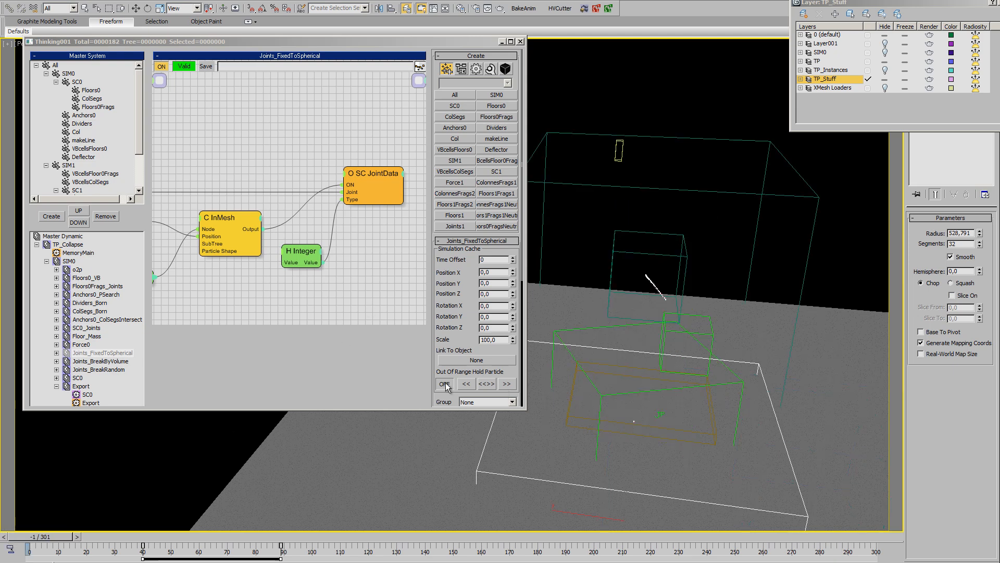
pyautogui.keyDown('alt'); pyautogui.moveTo(669, 304); pyautogui.dragTo(681, 306, button='middle'); pyautogui.keyUp('alt')
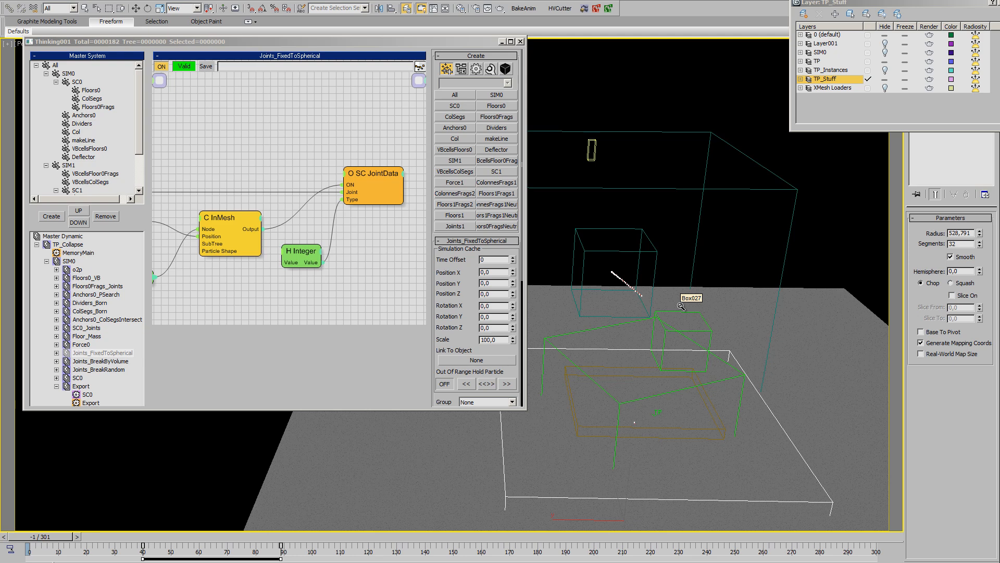
pyautogui.moveTo(660, 376)
pyautogui.keyDown('alt'); pyautogui.mouseDown(button='middle')
pyautogui.moveTo(681, 387)
pyautogui.moveTo(664, 378)
pyautogui.mouseUp(button='middle'); pyautogui.keyUp('alt')
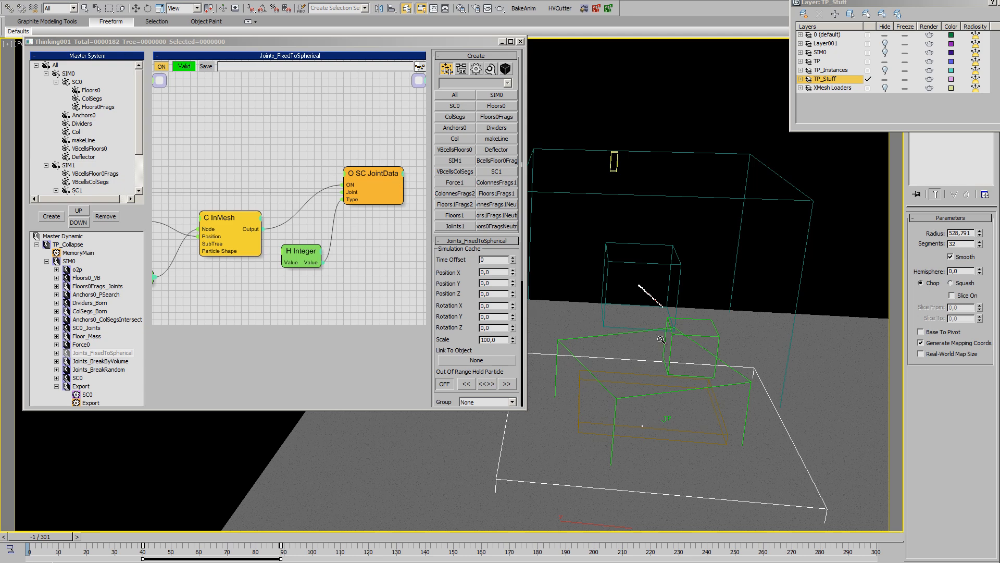
pyautogui.moveTo(661, 340)
pyautogui.keyDown('alt'); pyautogui.mouseDown(button='middle')
pyautogui.moveTo(669, 351)
pyautogui.moveTo(654, 348)
pyautogui.moveTo(677, 347)
pyautogui.mouseUp(button='middle'); pyautogui.keyUp('alt')
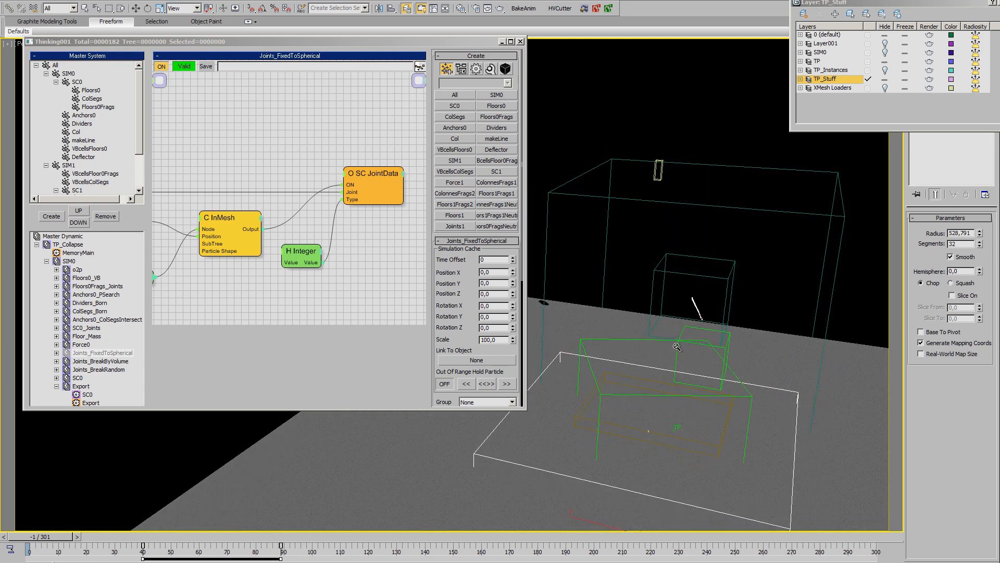
pyautogui.click(280, 41)
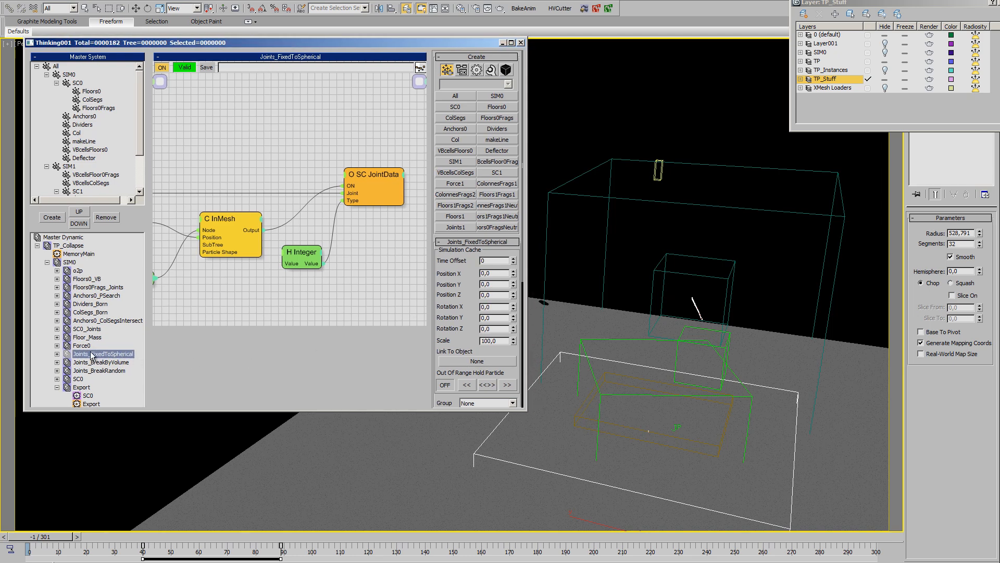
pyautogui.click(87, 356)
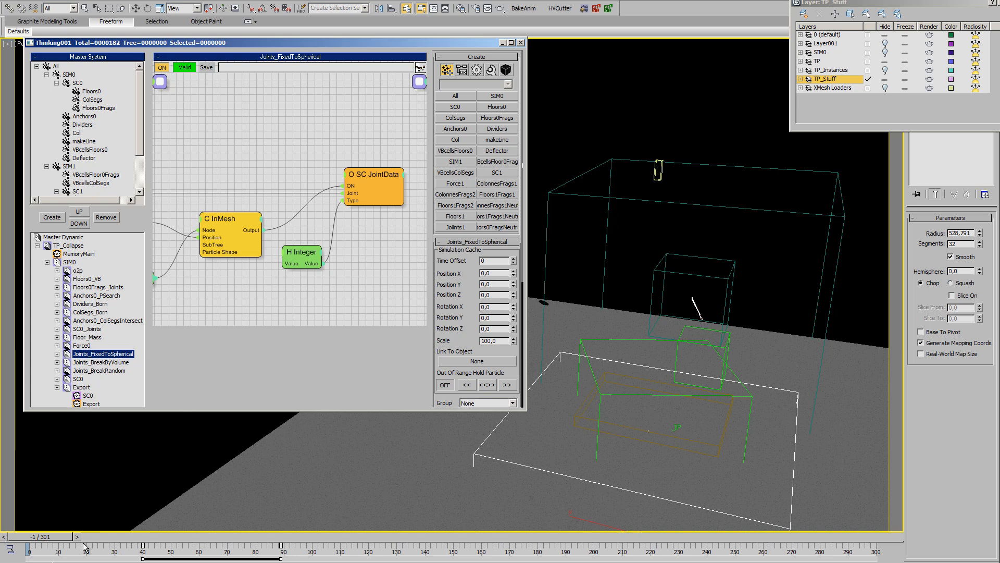
# Run the simulation again with Joints_FixedToSpherical active, examining the collapse from another angle
pyautogui.moveTo(43, 538); pyautogui.dragTo(495, 553)
pyautogui.keyDown('alt'); pyautogui.moveTo(821, 367); pyautogui.dragTo(776, 395, button='middle'); pyautogui.keyUp('alt')
pyautogui.moveTo(489, 538); pyautogui.dragTo(538, 536)
# Rewind to frame -1, collapse the Export branch and disable the Joints_BreakByVolume set
pyautogui.click(32, 540)
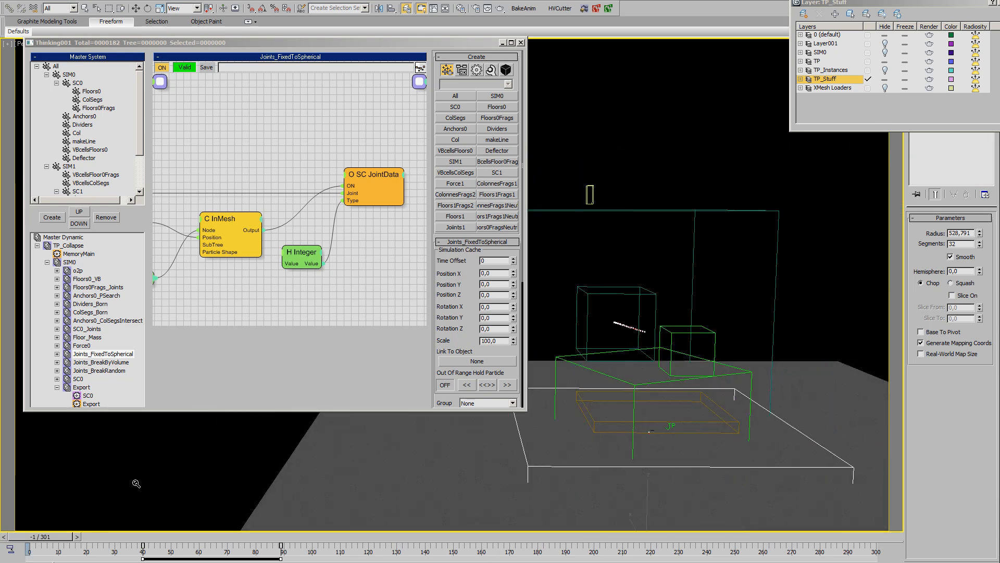
pyautogui.click(57, 388)
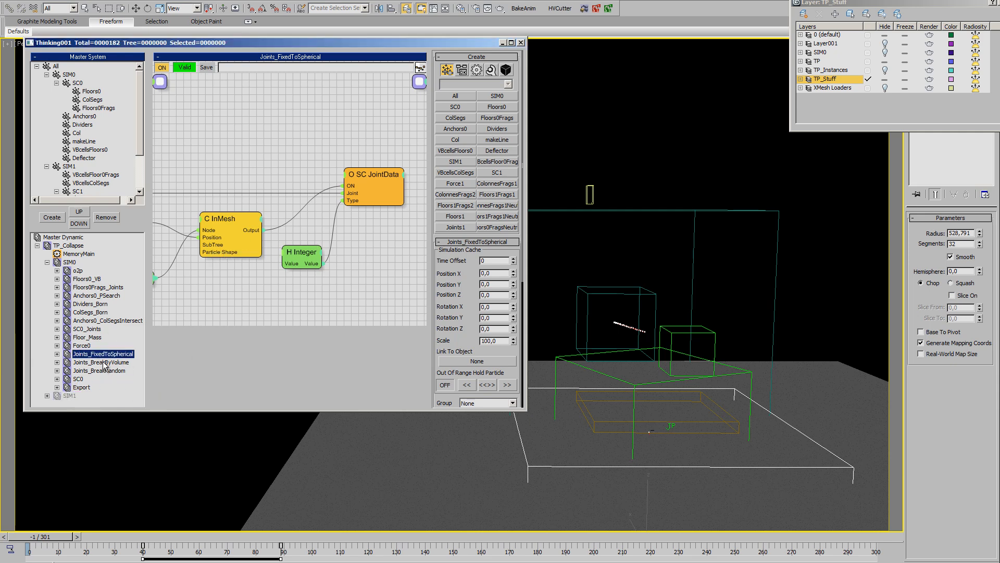
pyautogui.click(101, 363)
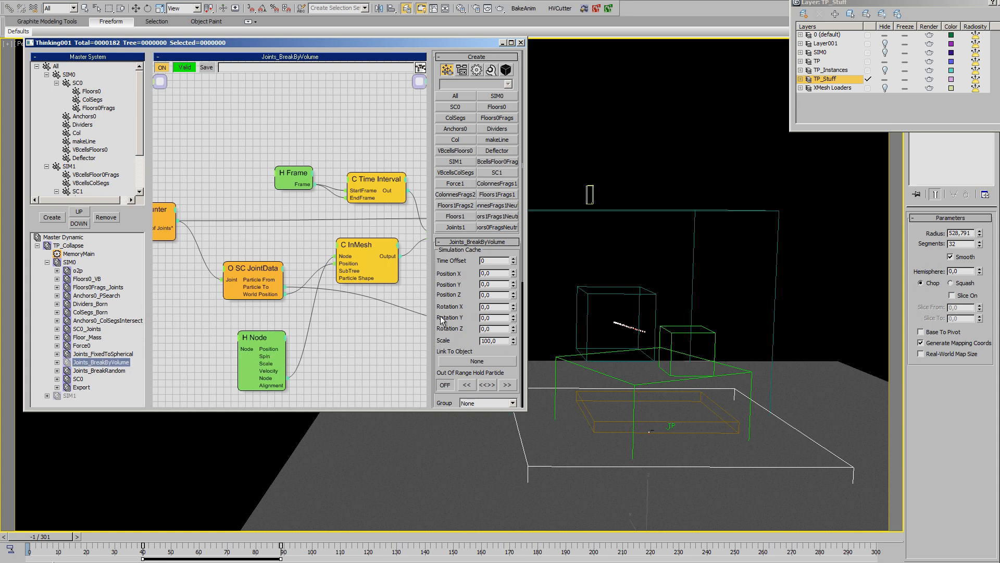
# Open the o2p set and enable its Deflector operator
pyautogui.click(77, 272)
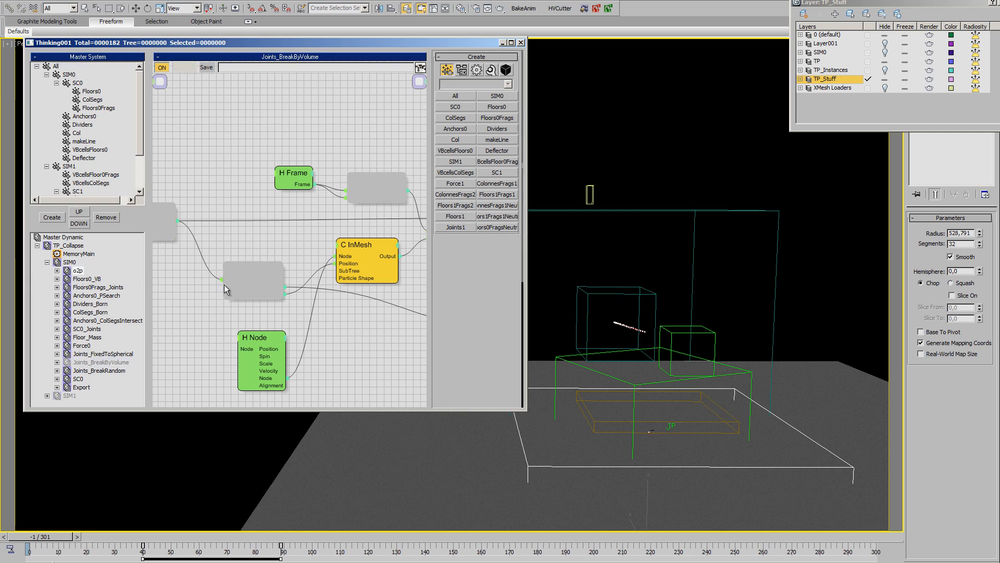
pyautogui.moveTo(391, 232); pyautogui.dragTo(498, 320, button='middle')
pyautogui.moveTo(256, 289); pyautogui.dragTo(365, 277, button='middle')
pyautogui.rightClick(282, 215)
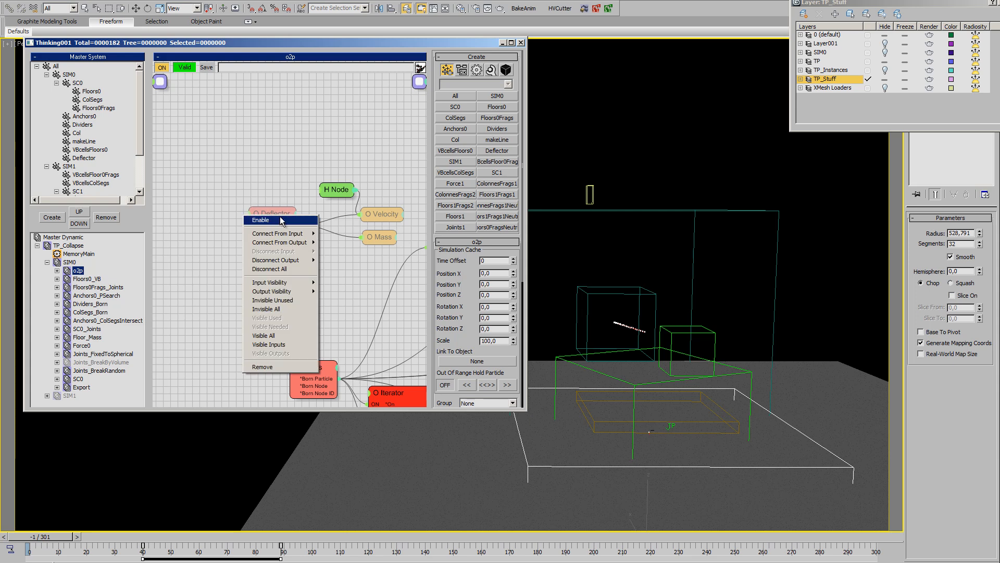
pyautogui.click(279, 220)
# Scrub the simulation with the Deflector active, and examine the Deflector settings and the selected Sphere001 at frame -1
pyautogui.keyDown('alt'); pyautogui.moveTo(600, 368); pyautogui.dragTo(588, 370, button='middle'); pyautogui.keyUp('alt')
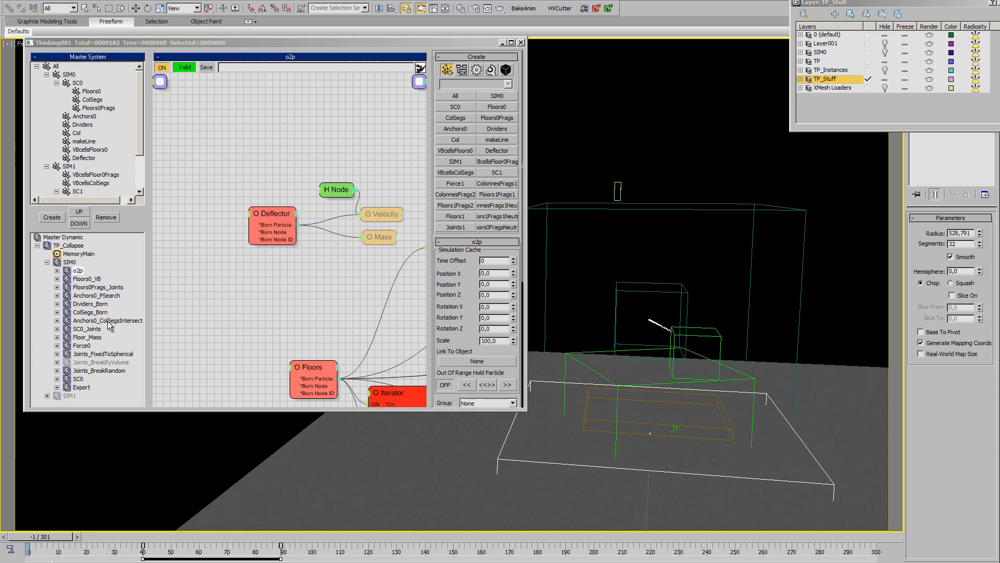
pyautogui.moveTo(32, 539); pyautogui.dragTo(102, 539)
pyautogui.scroll(3, 705, 404)
pyautogui.keyDown('alt'); pyautogui.moveTo(706, 404); pyautogui.dragTo(646, 408, button='middle'); pyautogui.keyUp('alt')
pyautogui.moveTo(29, 537); pyautogui.dragTo(295, 543)
pyautogui.click(47, 537)
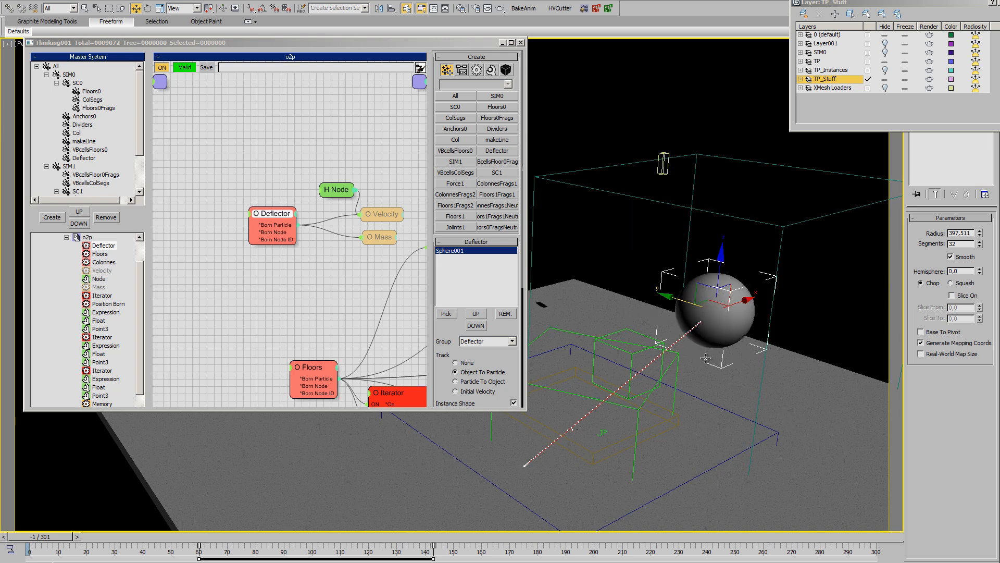
# Set Sphere001 to display as a box and advance the simulation to frame 0
pyautogui.keyDown('alt'); pyautogui.moveTo(707, 358); pyautogui.dragTo(751, 306, button='middle'); pyautogui.keyUp('alt')
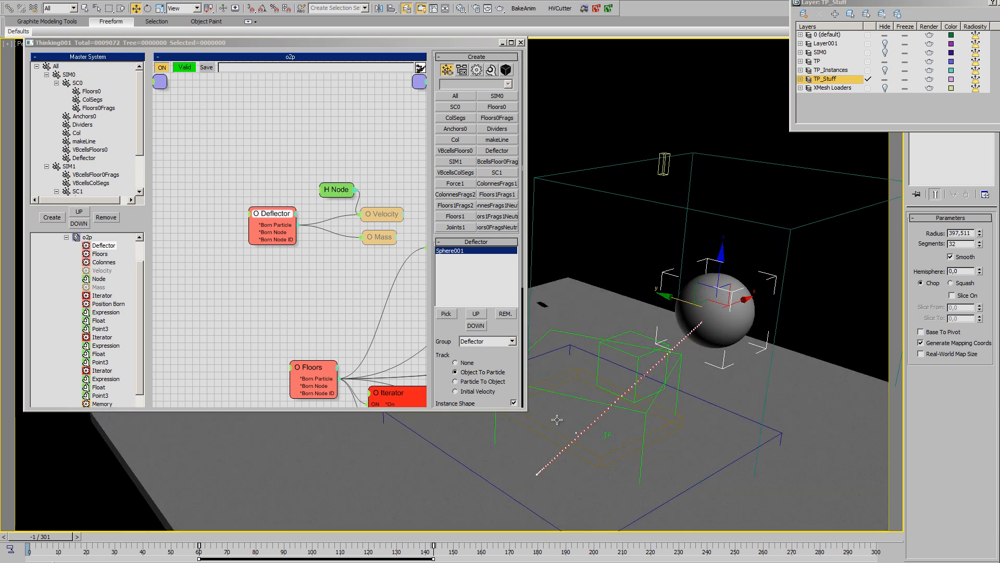
pyautogui.rightClick(741, 313)
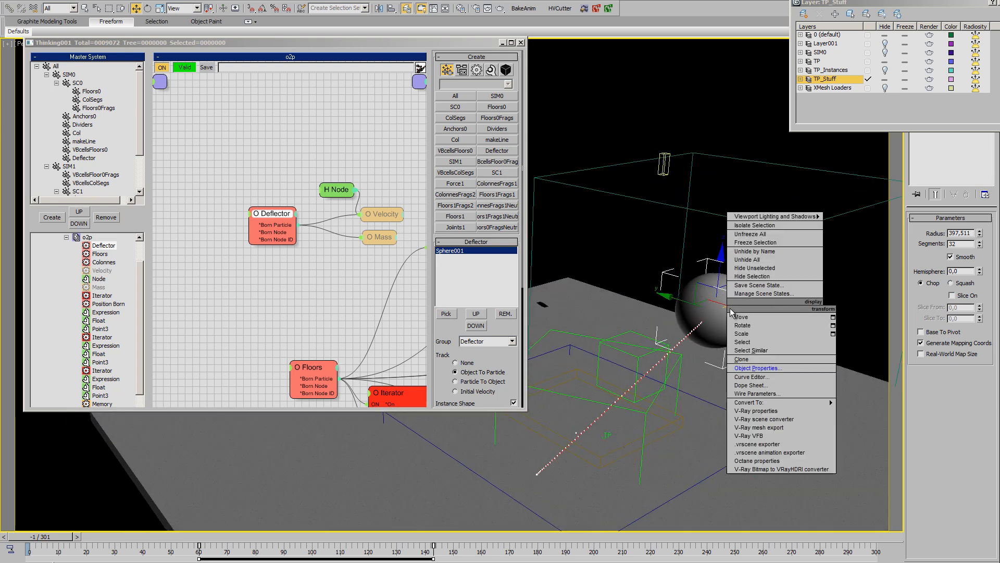
pyautogui.click(755, 376)
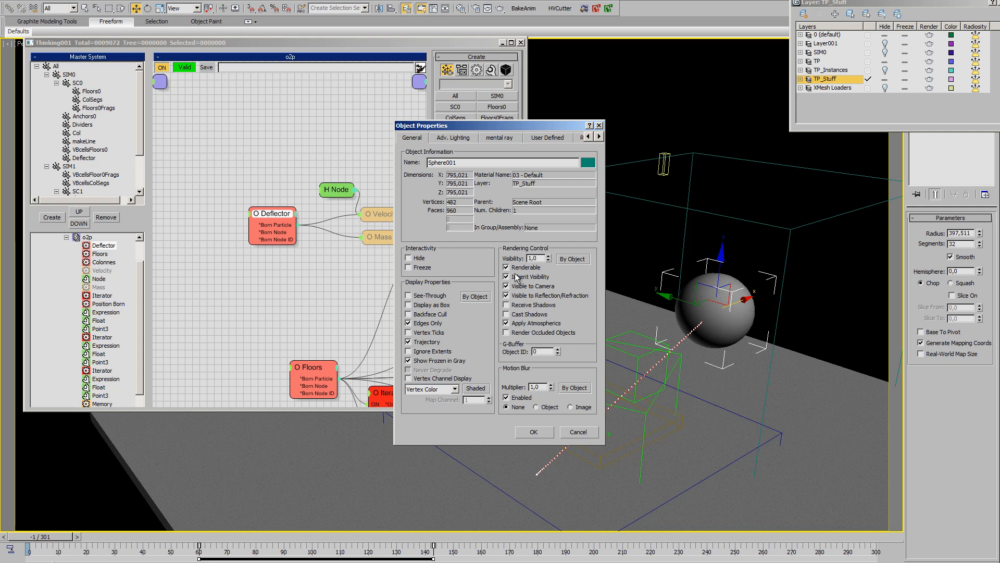
pyautogui.click(534, 432)
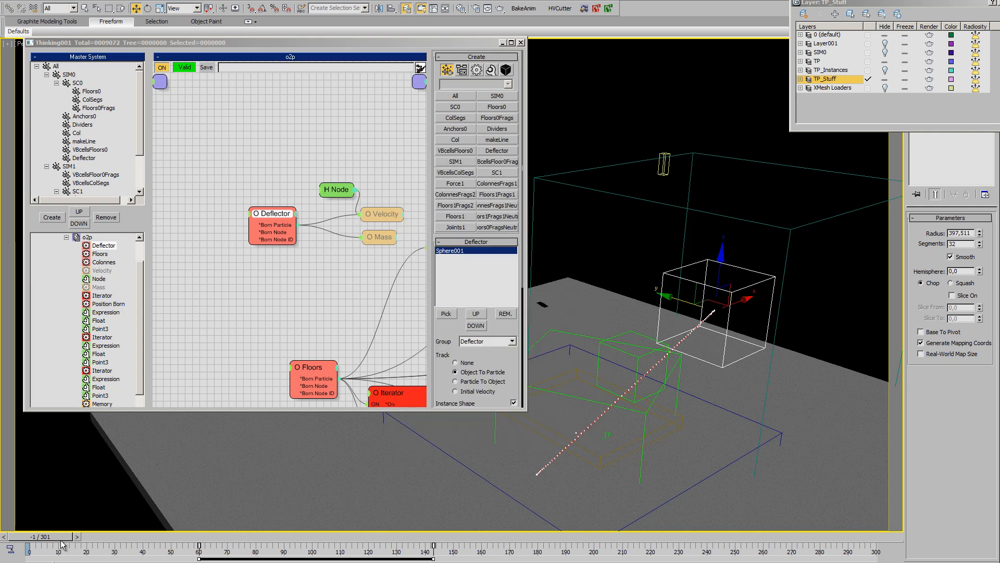
pyautogui.moveTo(41, 535); pyautogui.dragTo(44, 536)
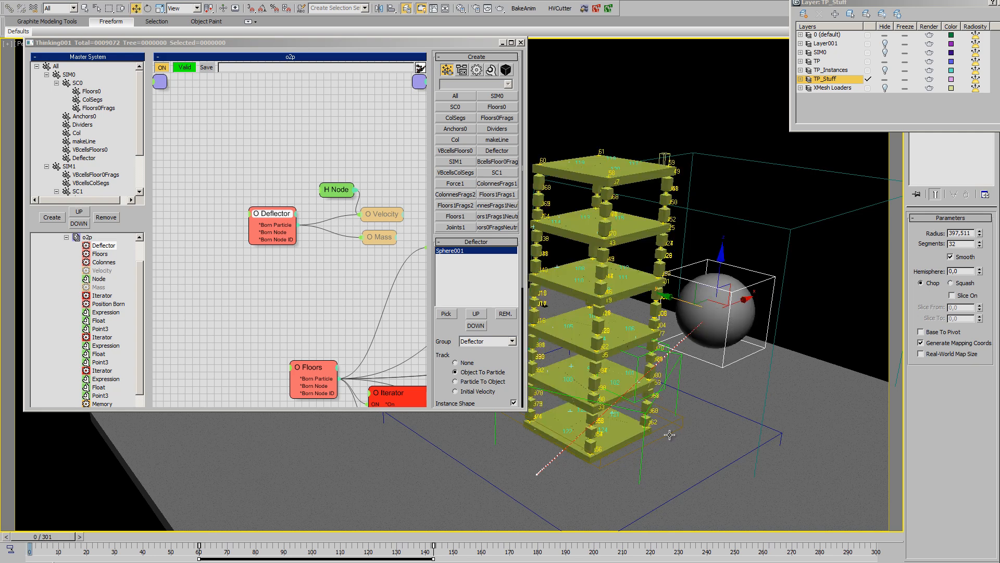
# Scrub the sphere-deflector simulation to frame 106 and examine the impact on the structure from several angles
pyautogui.keyDown('alt'); pyautogui.moveTo(670, 435); pyautogui.dragTo(749, 331, button='middle'); pyautogui.keyUp('alt')
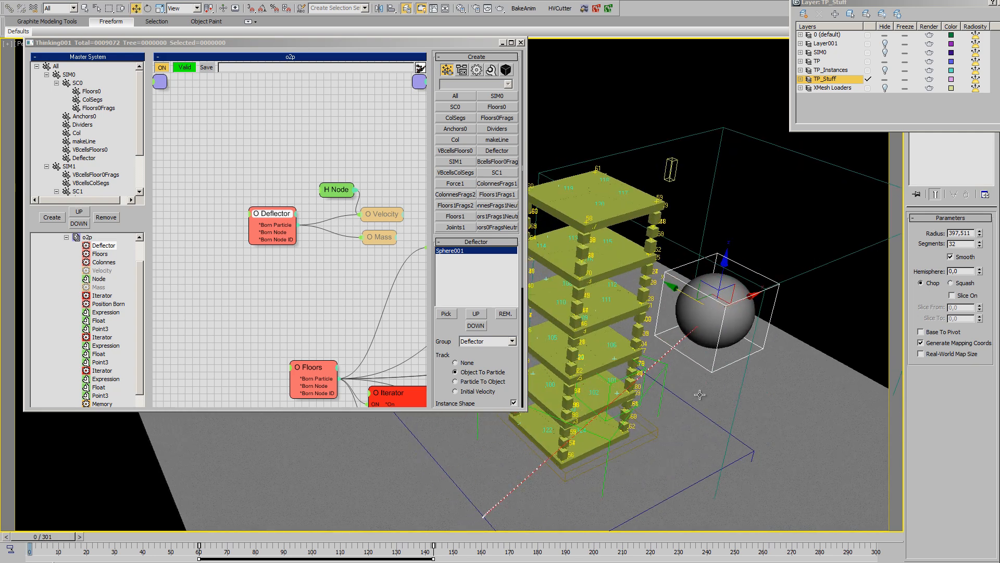
pyautogui.moveTo(36, 545); pyautogui.dragTo(342, 540)
pyautogui.press('w')
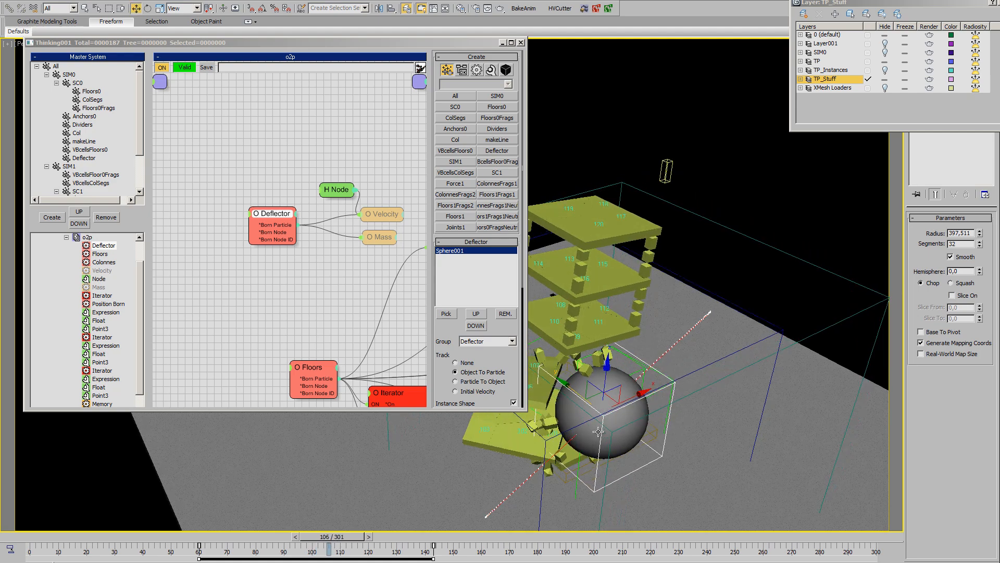
pyautogui.keyDown('alt'); pyautogui.moveTo(631, 474); pyautogui.dragTo(733, 338, button='middle'); pyautogui.keyUp('alt')
pyautogui.press('w')
# Select the animated sphere that rises through the tower's base, check it at frame 62 and rewind to frame -1
pyautogui.click(739, 326)
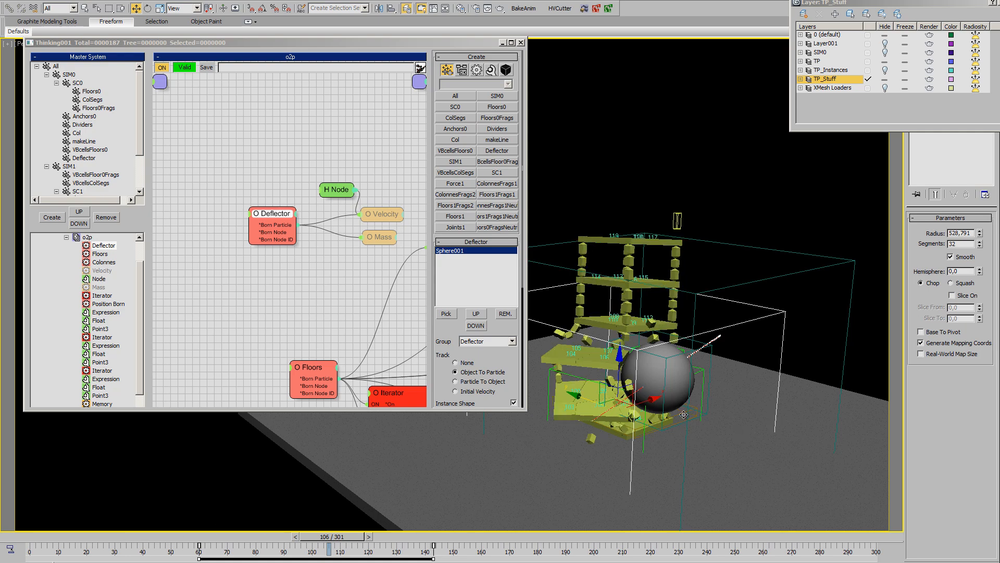
pyautogui.keyDown('alt'); pyautogui.moveTo(628, 470); pyautogui.dragTo(573, 422, button='middle'); pyautogui.keyUp('alt')
pyautogui.moveTo(36, 543); pyautogui.dragTo(208, 539)
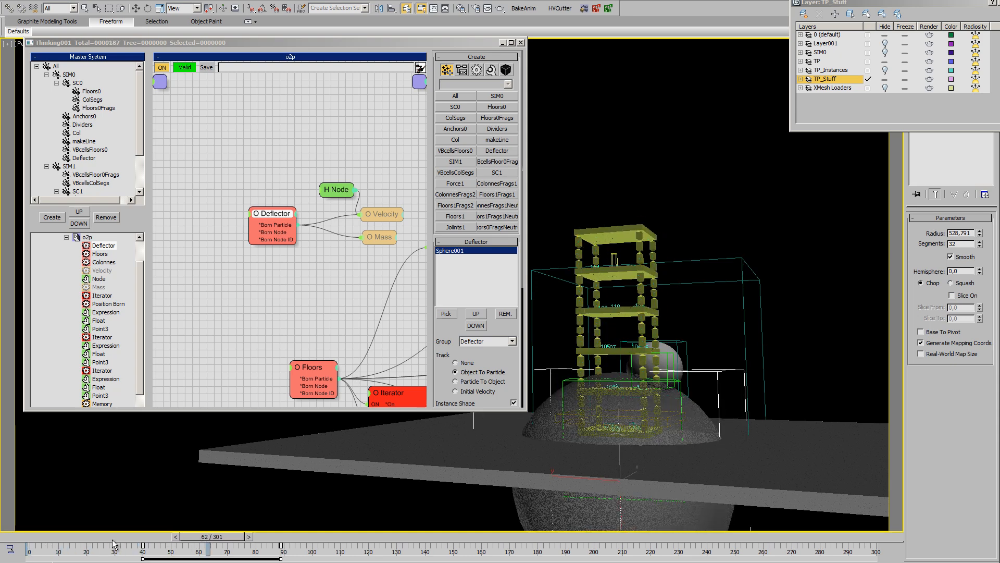
pyautogui.moveTo(10, 545); pyautogui.dragTo(12, 543)
pyautogui.press('w')
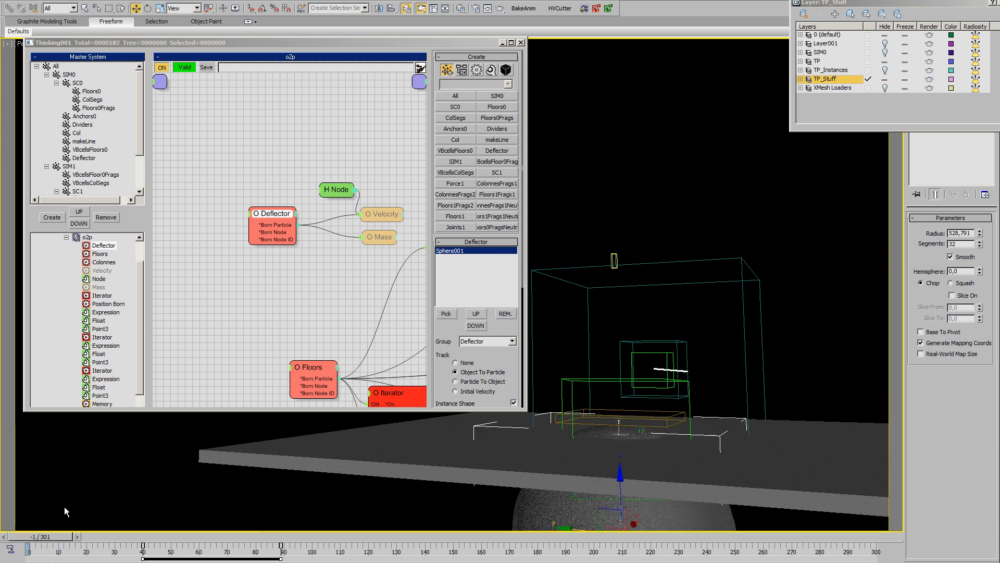
# Turn off box display on the large sphere beside the tower's site and make it see-through
pyautogui.click(745, 339)
pyautogui.hotkey('shift', 'b')
pyautogui.moveTo(699, 391)
pyautogui.keyDown('alt'); pyautogui.mouseDown(button='middle')
pyautogui.moveTo(692, 400)
pyautogui.moveTo(643, 360)
pyautogui.moveTo(671, 386)
pyautogui.mouseUp(button='middle'); pyautogui.keyUp('alt')
pyautogui.hotkey('alt', 'x')
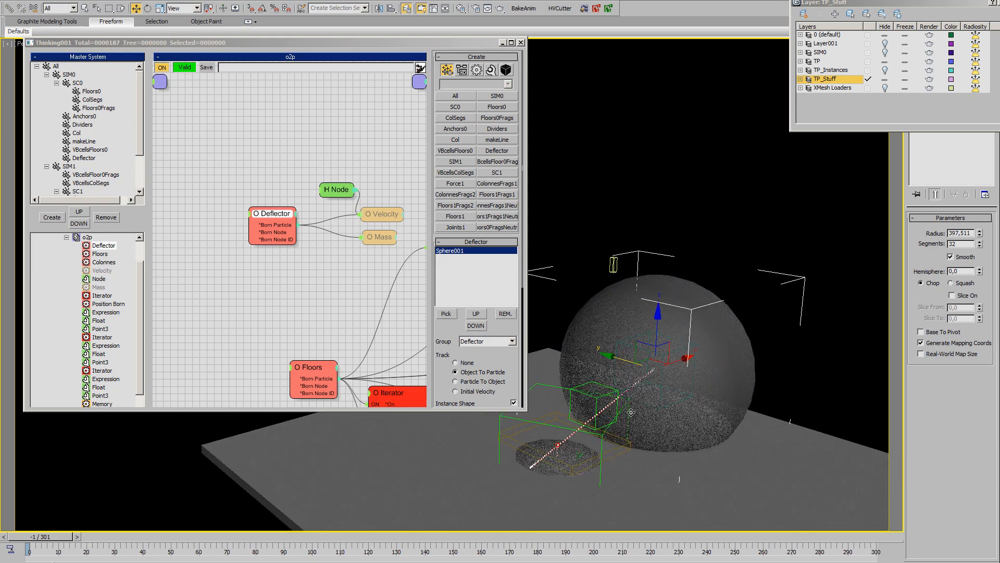
pyautogui.keyDown('alt'); pyautogui.moveTo(631, 412); pyautogui.dragTo(648, 349, button='middle'); pyautogui.keyUp('alt')
pyautogui.keyDown('alt'); pyautogui.moveTo(661, 413); pyautogui.dragTo(685, 398, button='middle'); pyautogui.keyUp('alt')
pyautogui.keyDown('alt'); pyautogui.moveTo(624, 422); pyautogui.dragTo(652, 425, button='middle'); pyautogui.keyUp('alt')
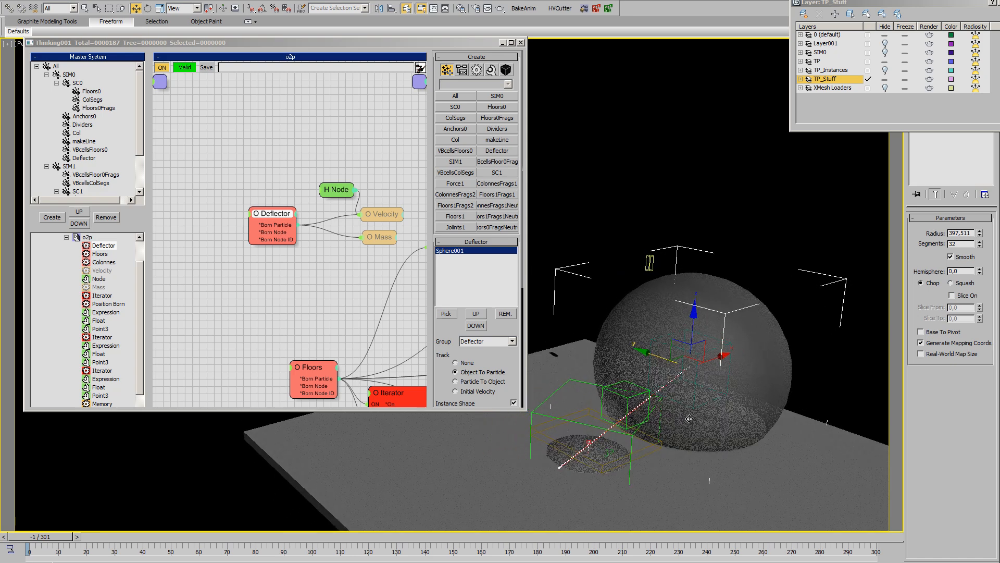
# In the Joints_FixedToSpherical set, assign Sphere003 to the Node helper feeding InMesh and display that sphere as a box
pyautogui.scroll(2, 135, 328)
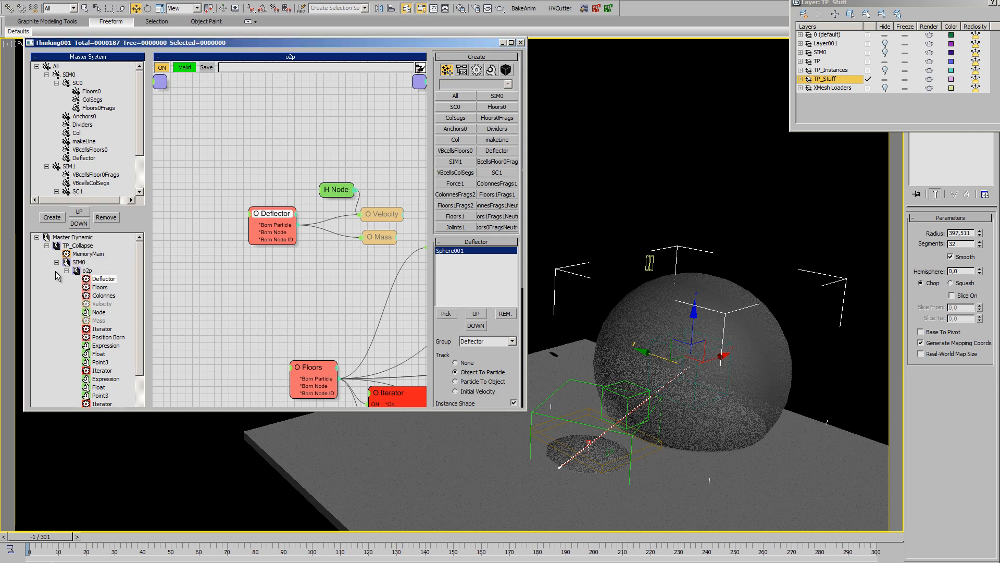
pyautogui.click(66, 270)
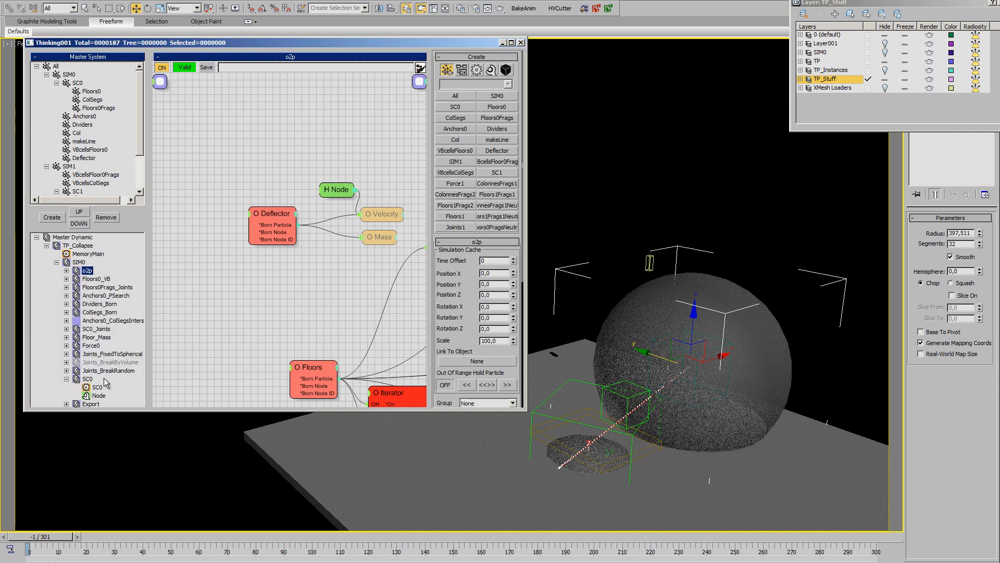
pyautogui.click(117, 355)
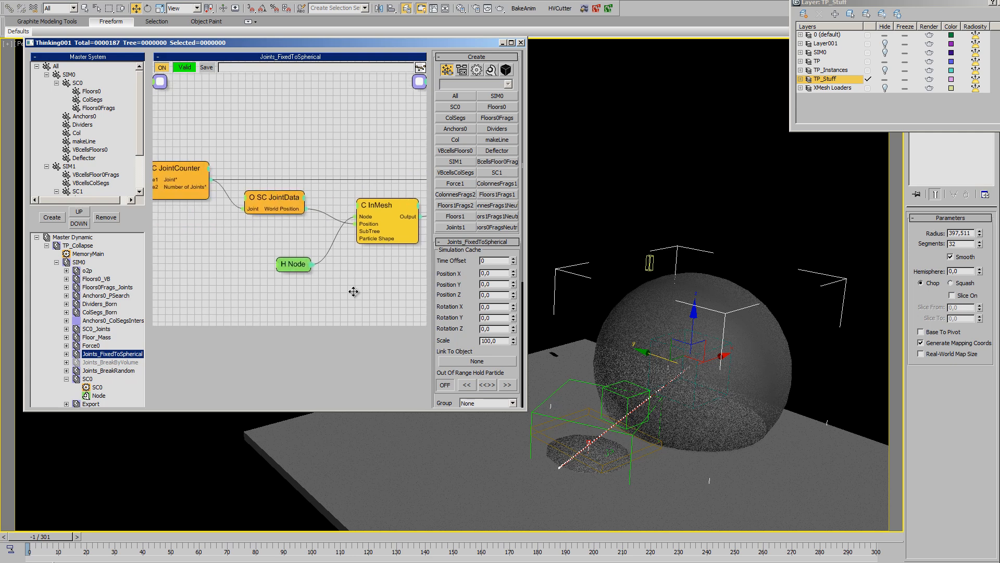
pyautogui.click(286, 266)
pyautogui.click(502, 256)
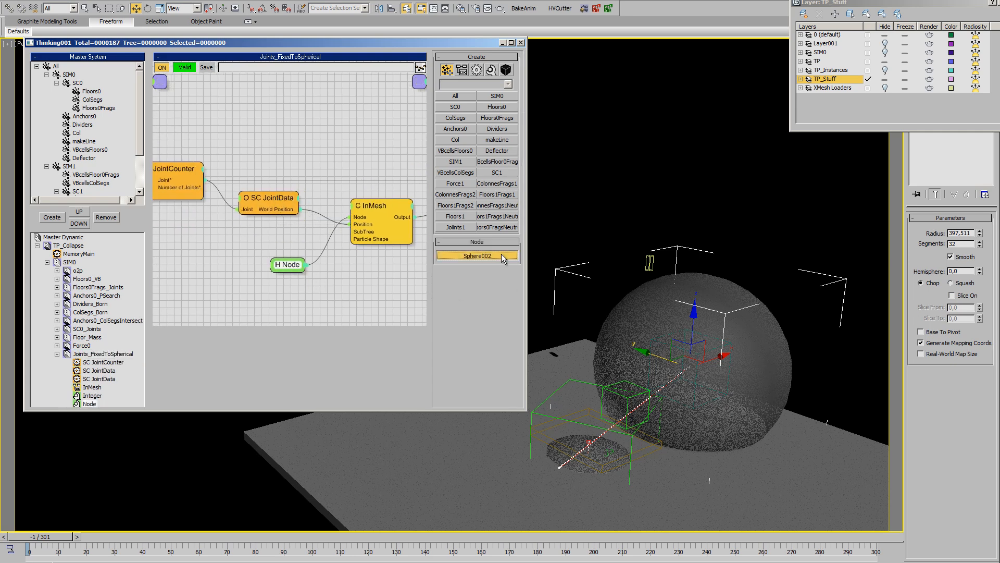
pyautogui.click(686, 356)
pyautogui.hotkey('shift', 'b')
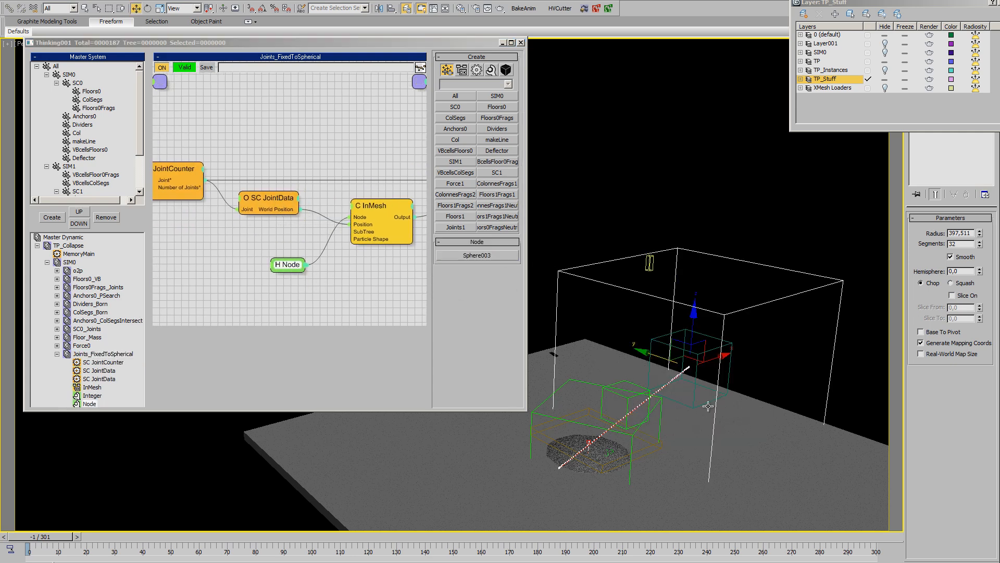
pyautogui.keyDown('alt'); pyautogui.moveTo(708, 406); pyautogui.dragTo(694, 408, button='middle'); pyautogui.keyUp('alt')
# Advance to frame 66, display the sphere at the tower's base as a box and hide the TP_Stuff layer
pyautogui.moveTo(37, 536); pyautogui.dragTo(242, 540)
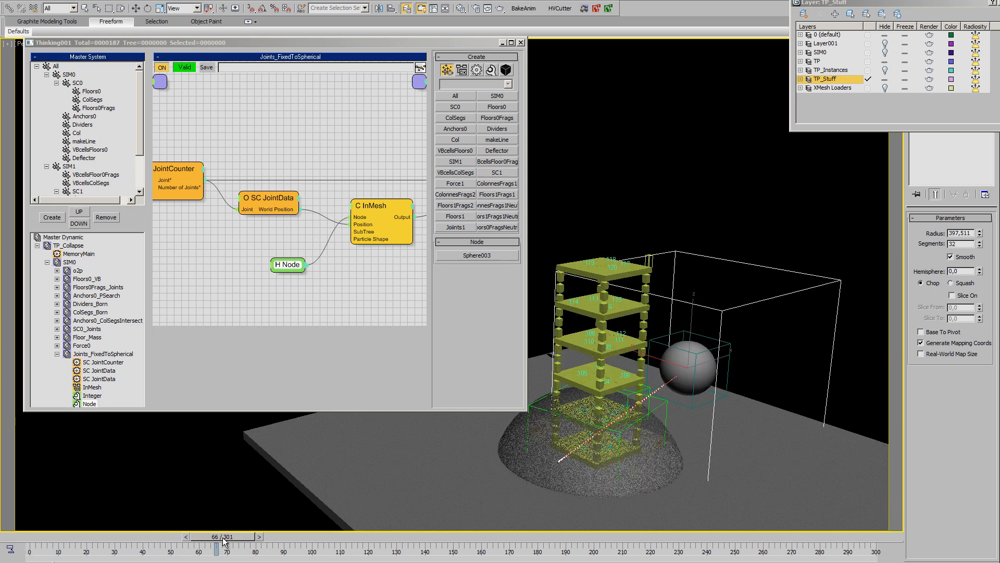
pyautogui.press('w')
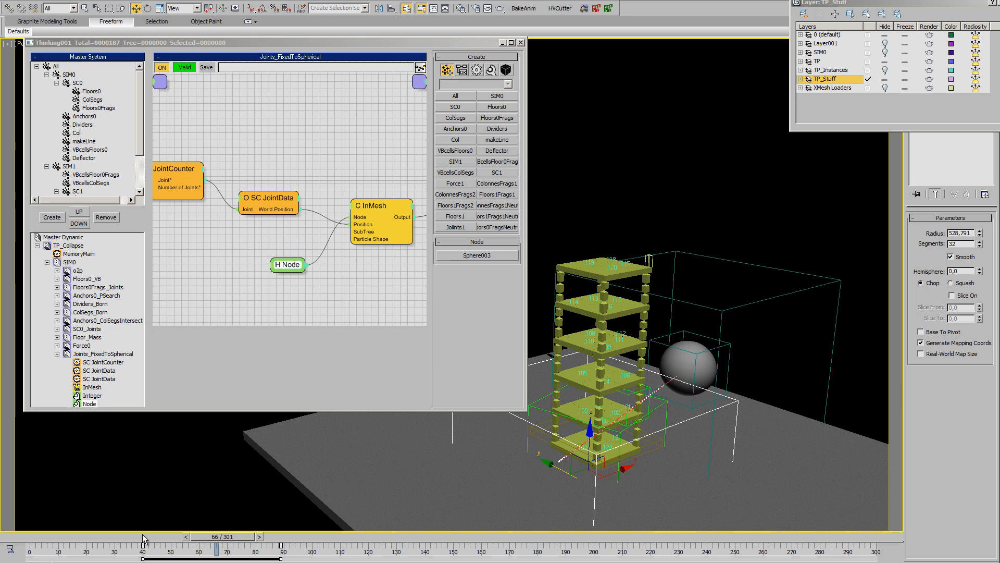
pyautogui.click(885, 79)
# Run the simulation to frame 119 and examine how the columns and floors collapse around the deflector
pyautogui.moveTo(662, 413); pyautogui.dragTo(698, 401, button='middle')
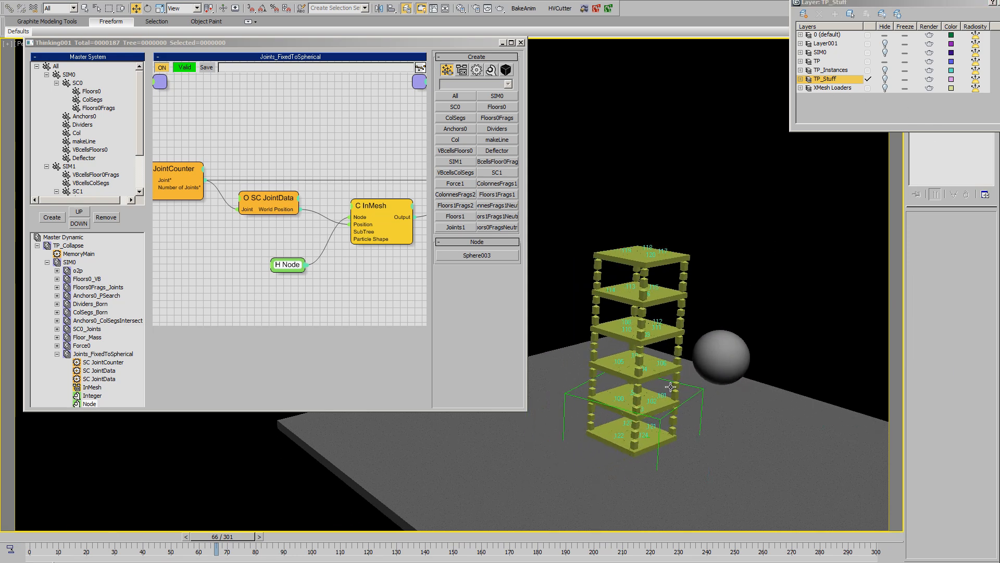
pyautogui.scroll(5, 671, 387)
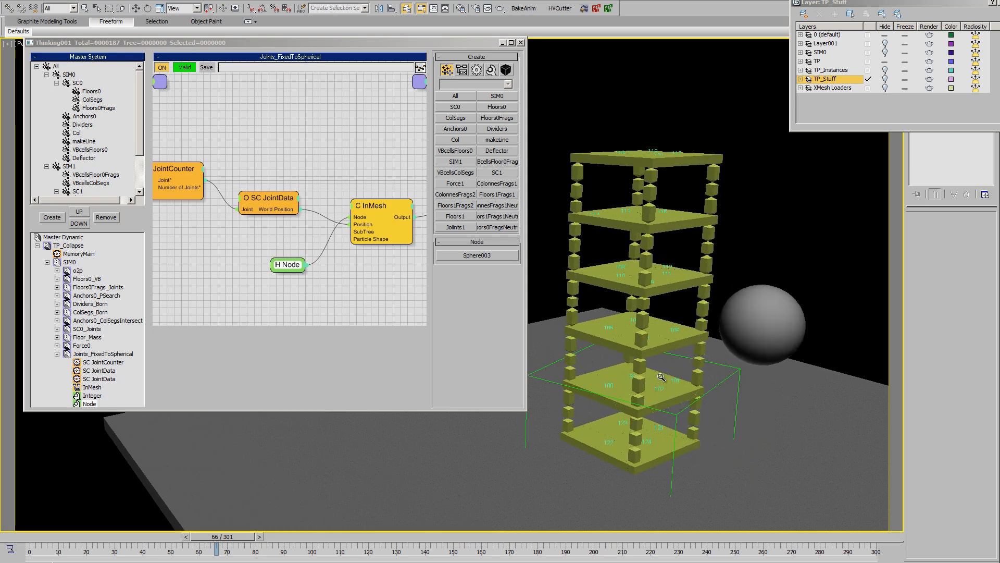
pyautogui.moveTo(23, 544); pyautogui.dragTo(334, 541)
pyautogui.keyDown('alt'); pyautogui.moveTo(806, 353); pyautogui.dragTo(750, 376, button='middle'); pyautogui.keyUp('alt')
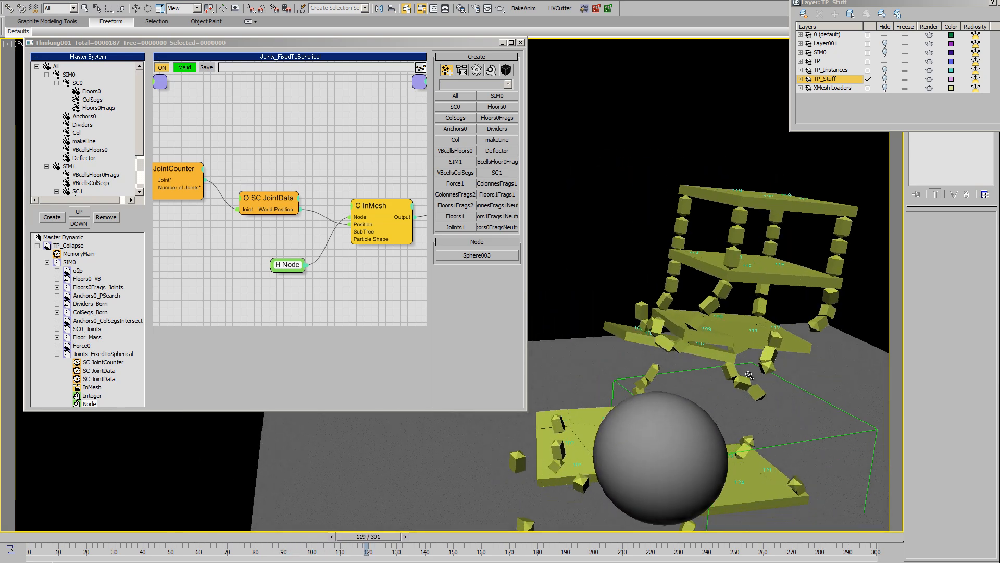
pyautogui.scroll(-3, 708, 400)
pyautogui.moveTo(665, 399); pyautogui.dragTo(690, 336, button='middle')
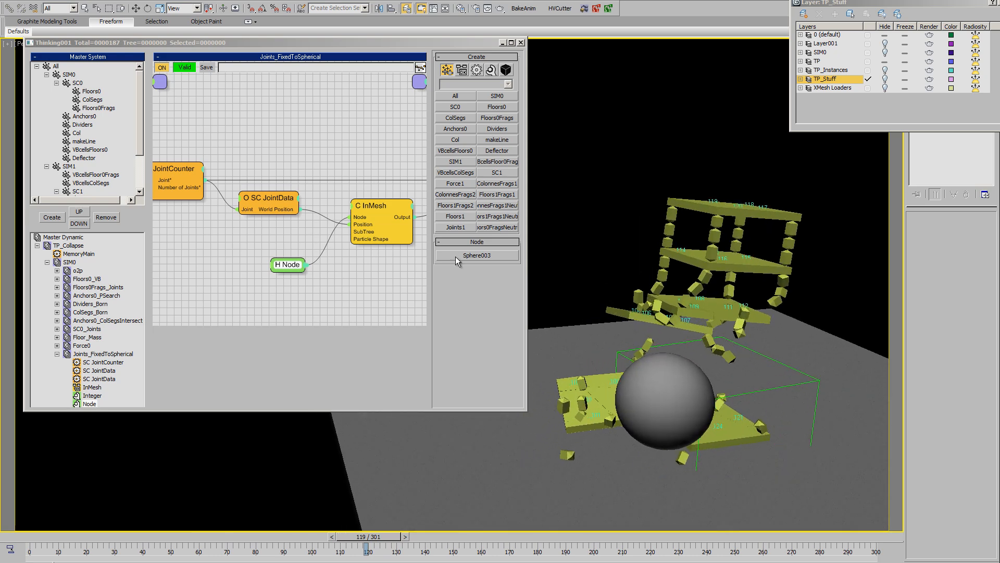
# In the SC0_Joints set, set the Float feeding the joints' Break Vel. Threshold to 500
pyautogui.click(57, 354)
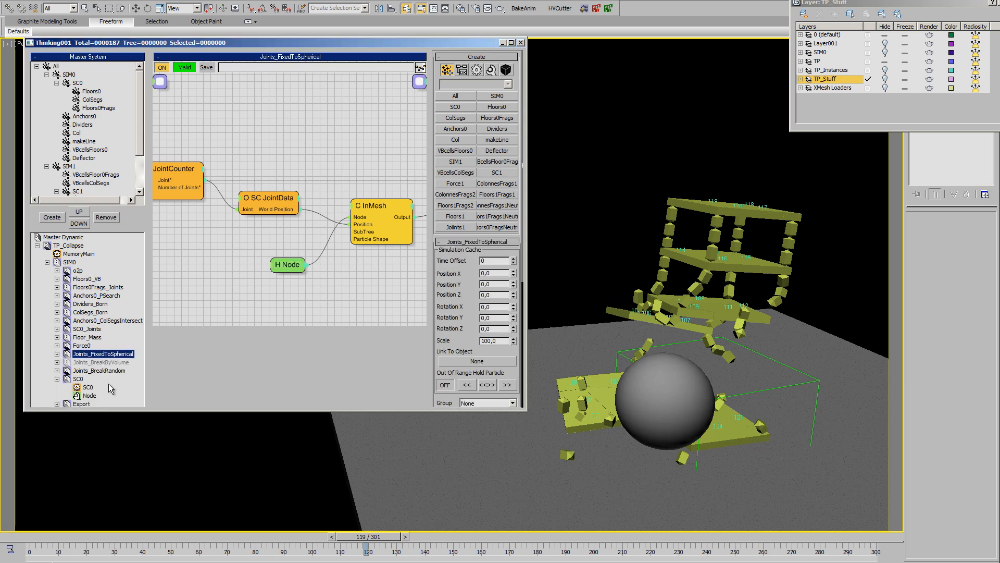
pyautogui.click(87, 329)
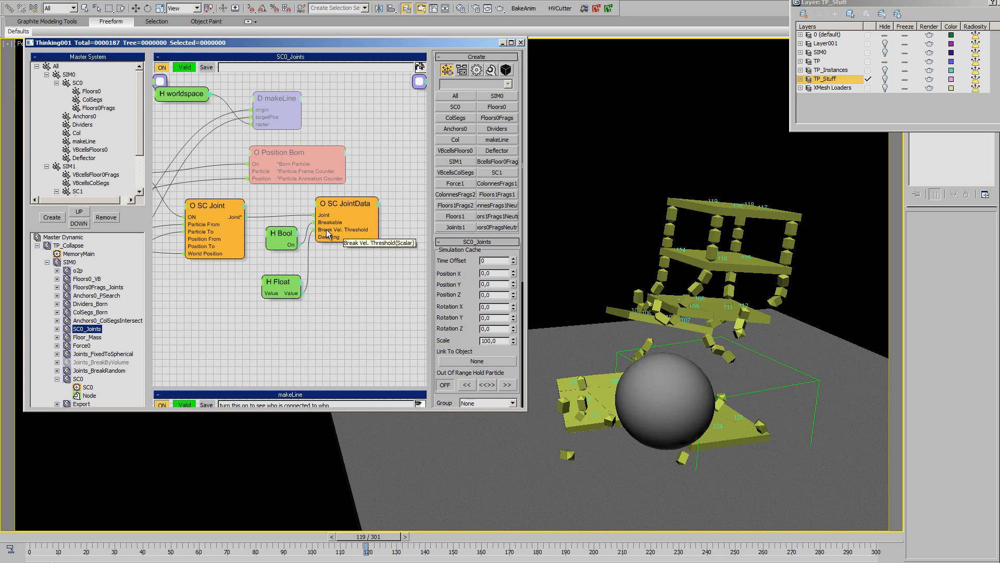
pyautogui.click(280, 282)
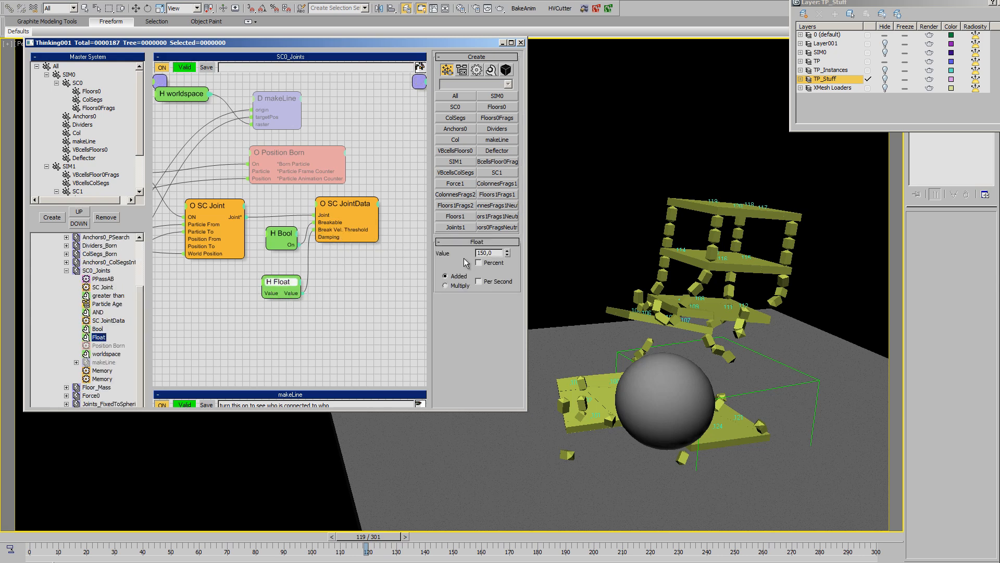
pyautogui.write('500')
pyautogui.press('Return')
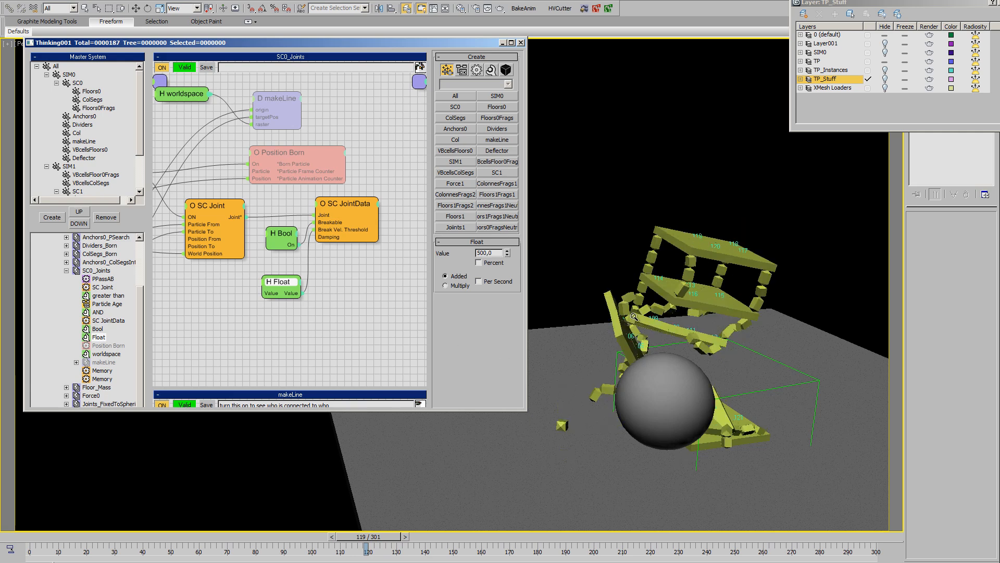
# Scrub the simulation to frame 163, replay it to frame 113 and examine the collapse with the stronger joints
pyautogui.keyDown('alt'); pyautogui.moveTo(731, 407); pyautogui.dragTo(599, 446, button='middle'); pyautogui.keyUp('alt')
pyautogui.moveTo(78, 538); pyautogui.dragTo(471, 536)
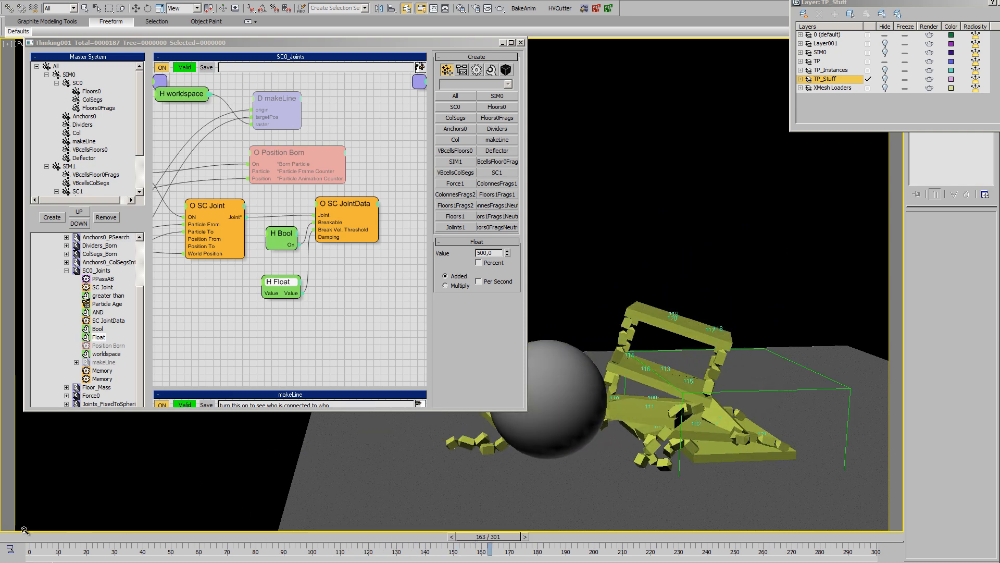
pyautogui.moveTo(27, 536); pyautogui.dragTo(160, 537)
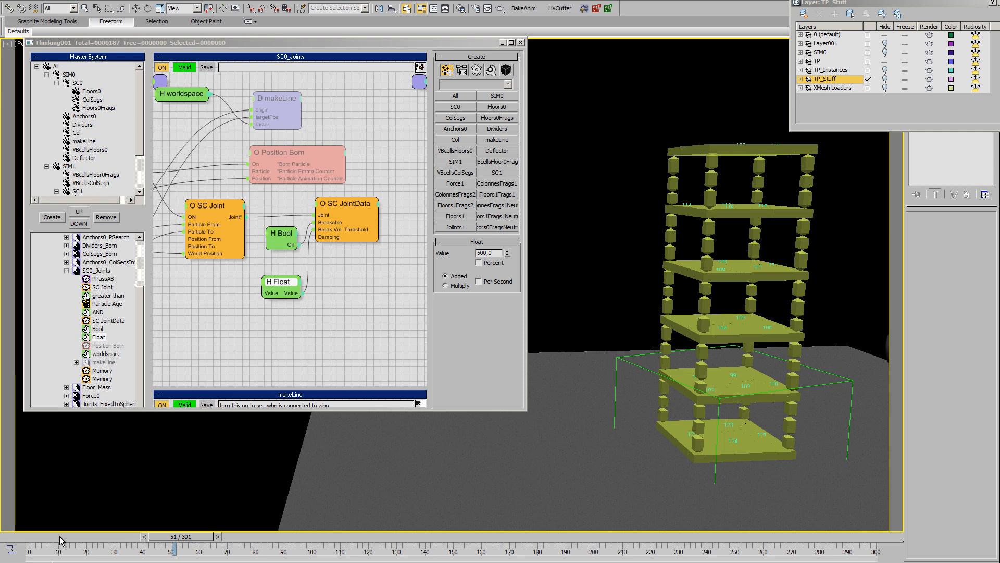
pyautogui.moveTo(20, 539); pyautogui.dragTo(327, 539)
pyautogui.keyDown('alt'); pyautogui.moveTo(756, 395); pyautogui.dragTo(634, 369, button='middle'); pyautogui.keyUp('alt')
pyautogui.scroll(-3, 703, 380)
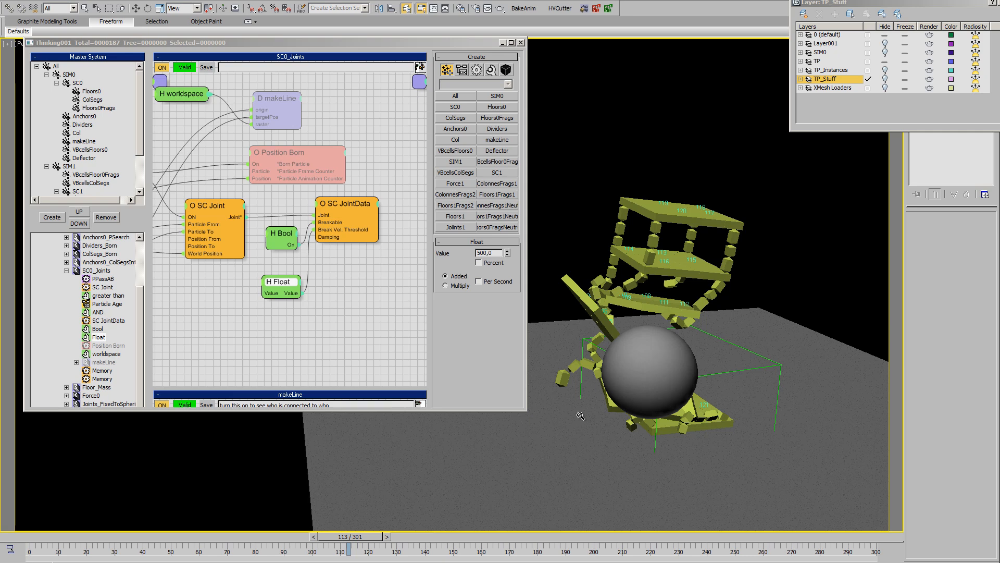
pyautogui.moveTo(641, 406)
pyautogui.keyDown('alt'); pyautogui.mouseDown(button='middle')
pyautogui.moveTo(641, 420)
pyautogui.moveTo(640, 409)
pyautogui.mouseUp(button='middle'); pyautogui.keyUp('alt')
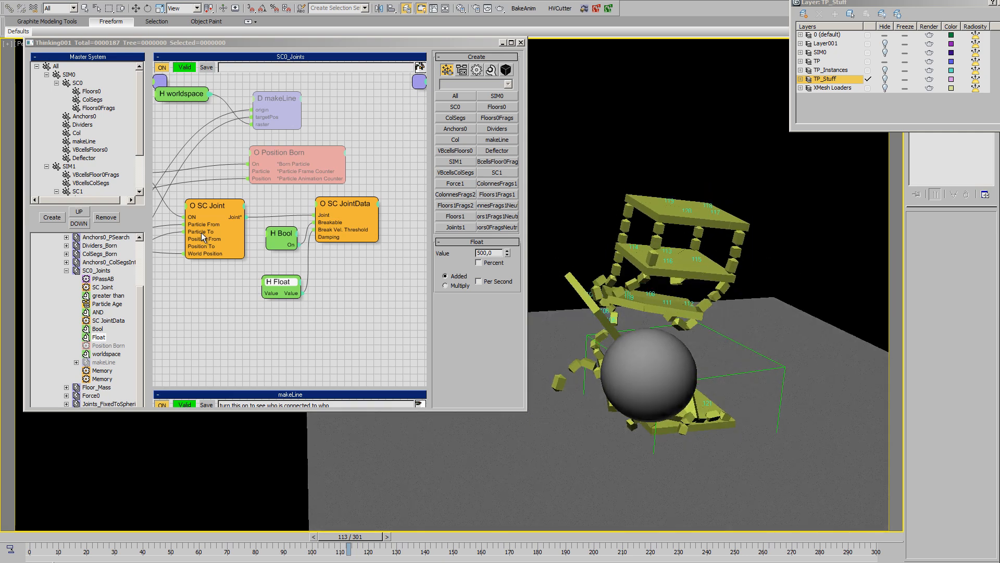
# Collapse the SC0_Joints and SC0 branches and open the Export operator's settings in the Export set
pyautogui.click(66, 271)
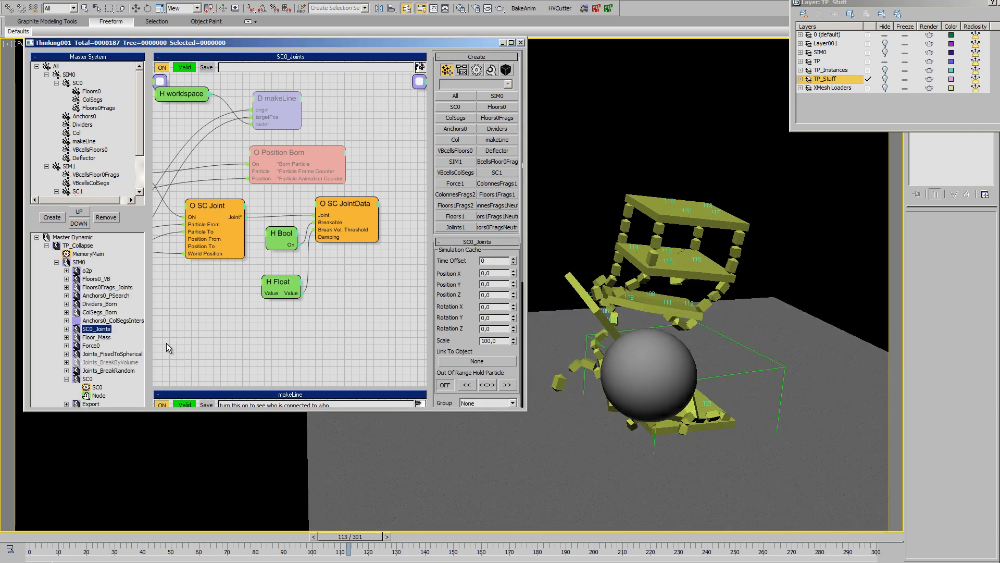
pyautogui.click(66, 379)
pyautogui.click(90, 388)
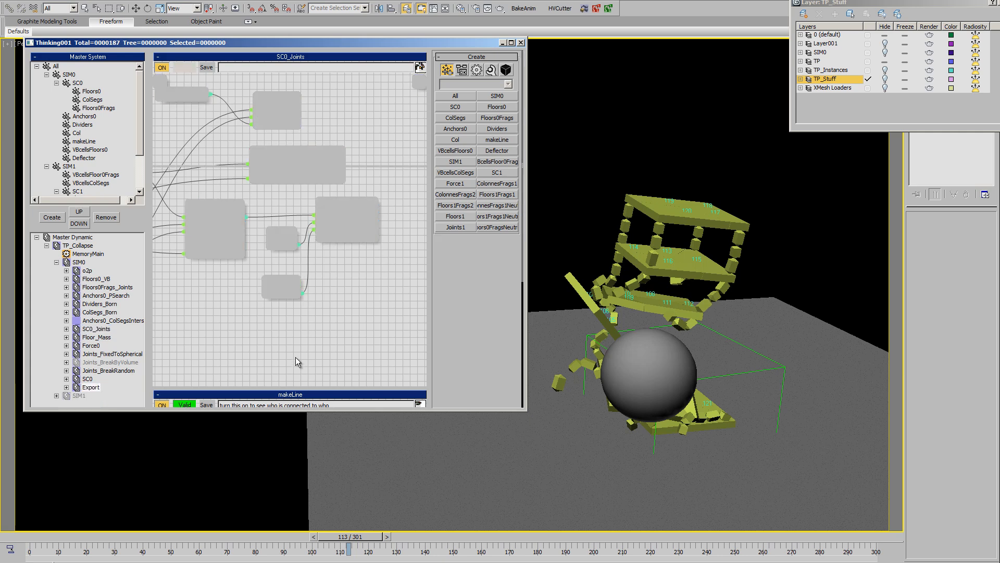
pyautogui.click(320, 131)
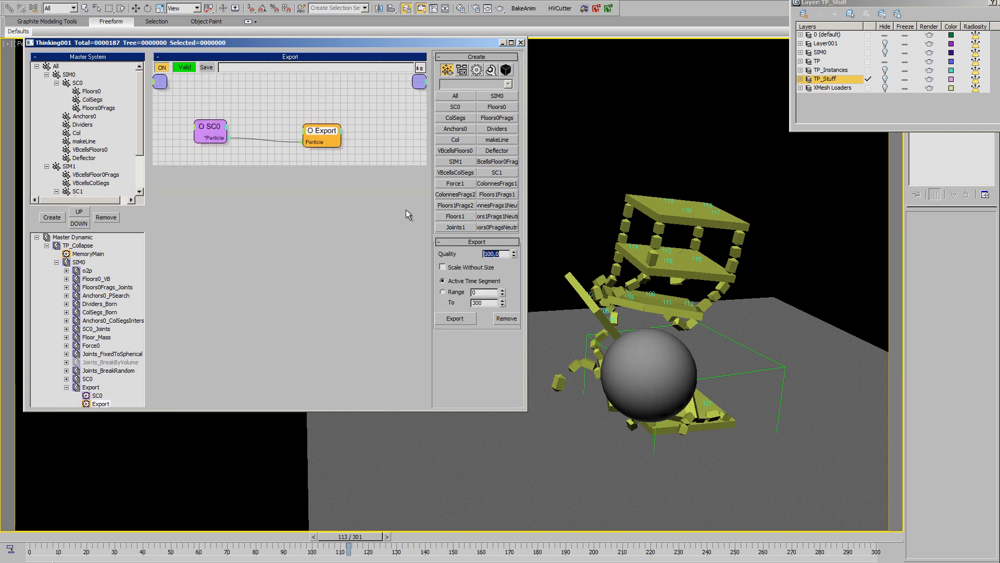
# Hide the TP layer and show the SIM0 layer containing the exported structure
pyautogui.moveTo(614, 297); pyautogui.dragTo(609, 315, button='middle')
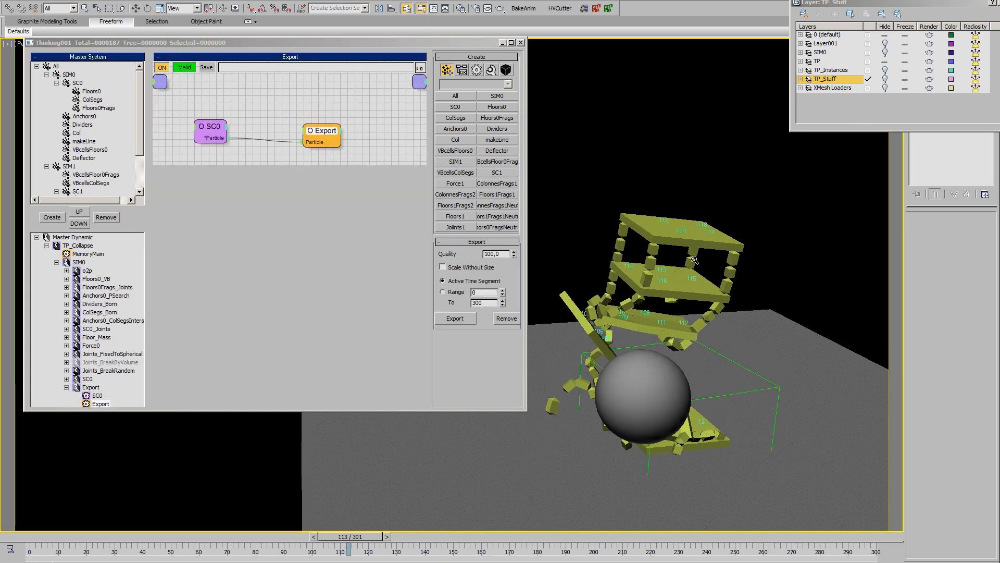
pyautogui.click(885, 62)
pyautogui.moveTo(698, 262); pyautogui.dragTo(690, 282, button='middle')
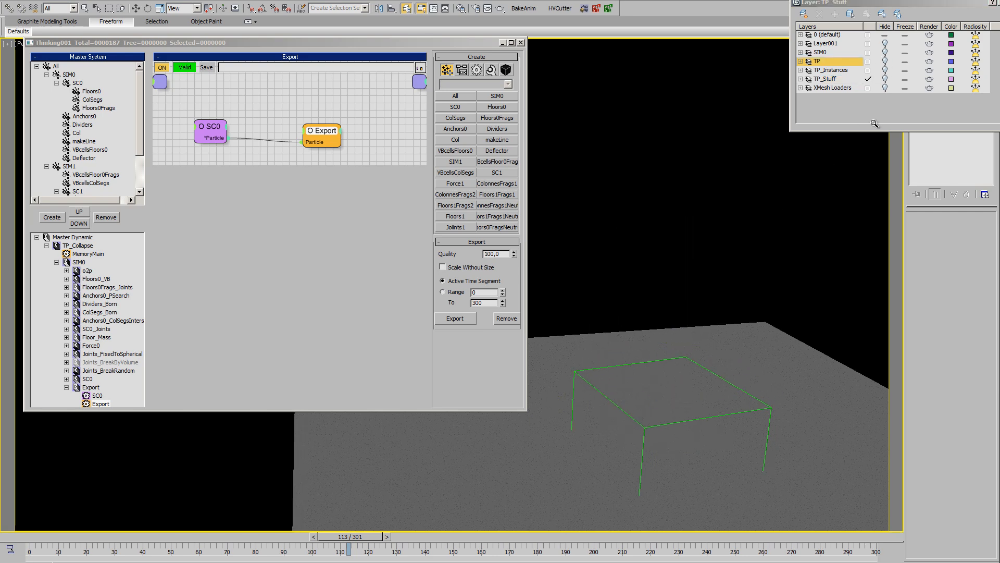
pyautogui.click(885, 52)
pyautogui.keyDown('alt'); pyautogui.moveTo(644, 317); pyautogui.dragTo(620, 342, button='middle'); pyautogui.keyUp('alt')
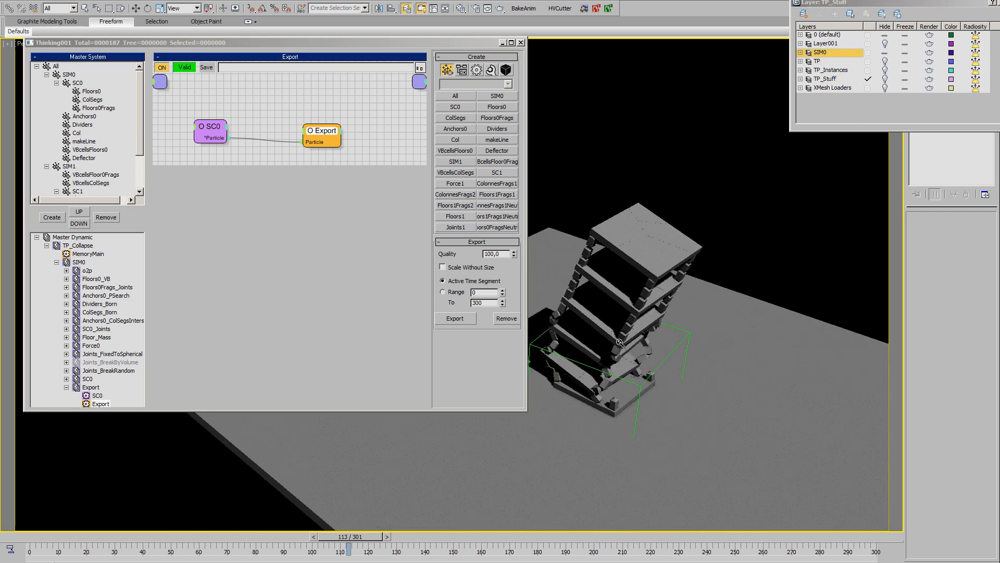
# Minimize the thinkingParticles window and select one column block of the exported structure to examine its keyframes
pyautogui.scroll(5, 620, 343)
pyautogui.click(502, 43)
pyautogui.keyDown('alt'); pyautogui.moveTo(515, 301); pyautogui.dragTo(616, 268, button='middle'); pyautogui.keyUp('alt')
pyautogui.moveTo(378, 361); pyautogui.dragTo(492, 276, button='middle')
pyautogui.keyDown('ctrl'); pyautogui.keyDown('alt'); pyautogui.moveTo(318, 334); pyautogui.dragTo(317, 310, button='middle'); pyautogui.keyUp('alt'); pyautogui.keyUp('ctrl')
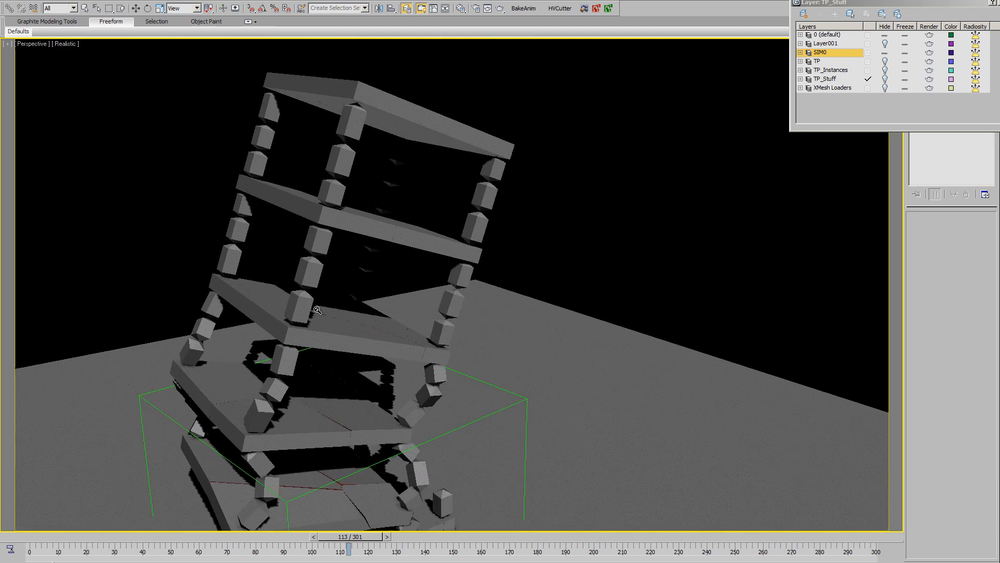
pyautogui.click(304, 273)
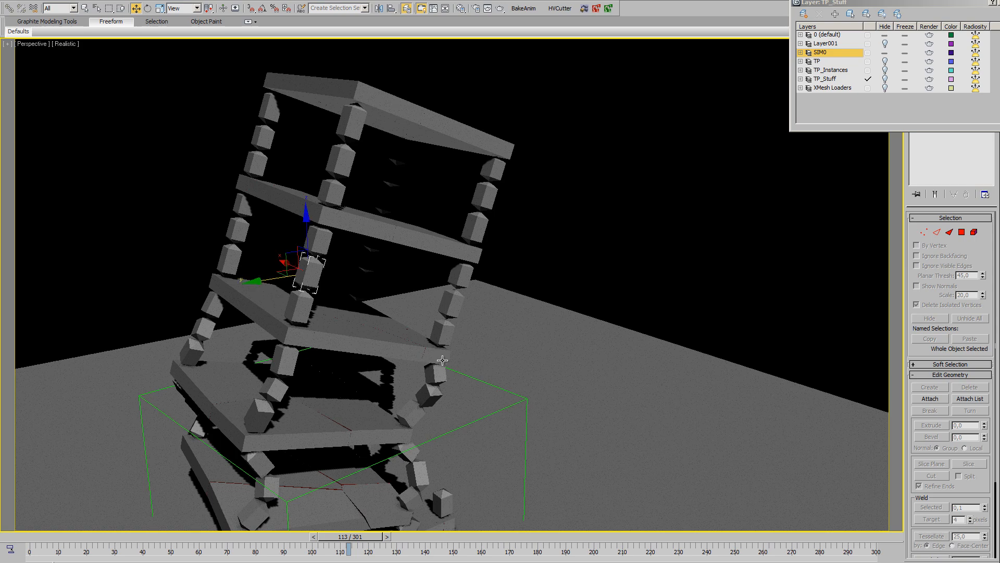
pyautogui.keyDown('alt'); pyautogui.moveTo(304, 273); pyautogui.dragTo(479, 353, button='middle'); pyautogui.keyUp('alt')
pyautogui.keyDown('ctrl'); pyautogui.keyDown('alt'); pyautogui.moveTo(480, 353); pyautogui.dragTo(484, 344, button='middle'); pyautogui.keyUp('alt'); pyautogui.keyUp('ctrl')
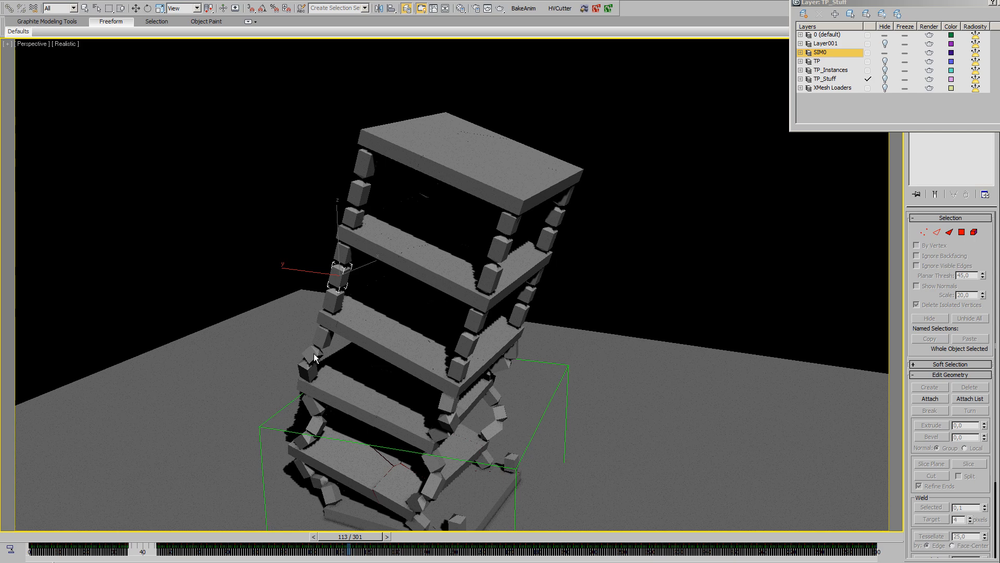
# Restore the thinkingParticles window, open the cache file dialog for the SIM0 set and dismiss it without saving
pyautogui.hotkey('alt', 'Tab')
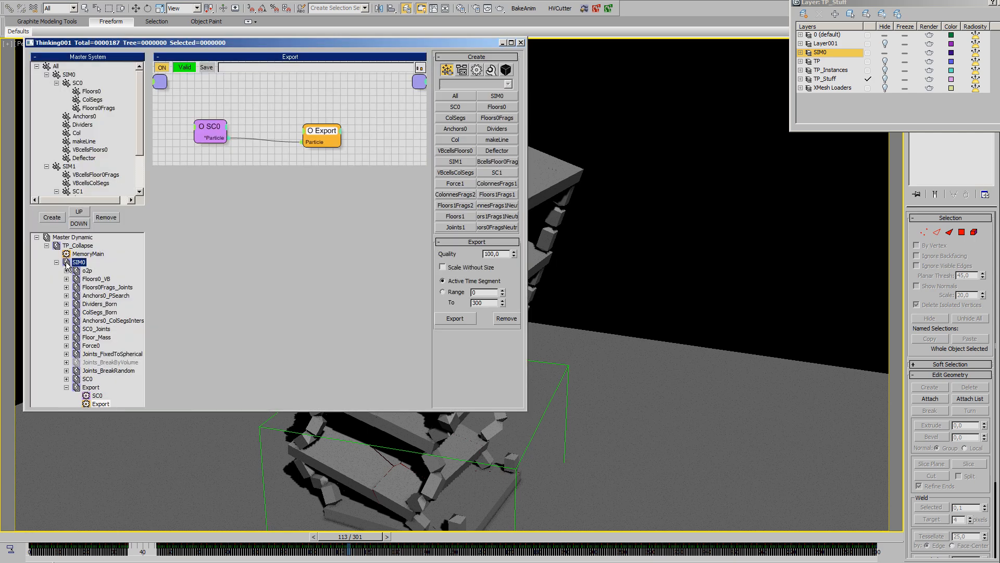
pyautogui.rightClick(67, 265)
pyautogui.click(52, 286)
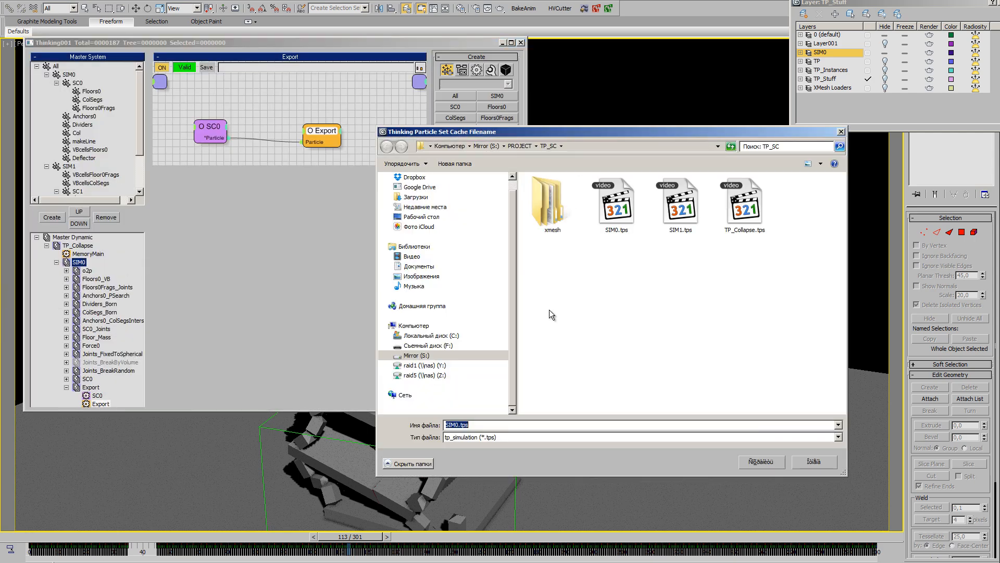
pyautogui.click(842, 132)
# Reposition the thinkingParticles window, collapse the Export branch in the dynamic sets tree and minimize the window
pyautogui.click(500, 41)
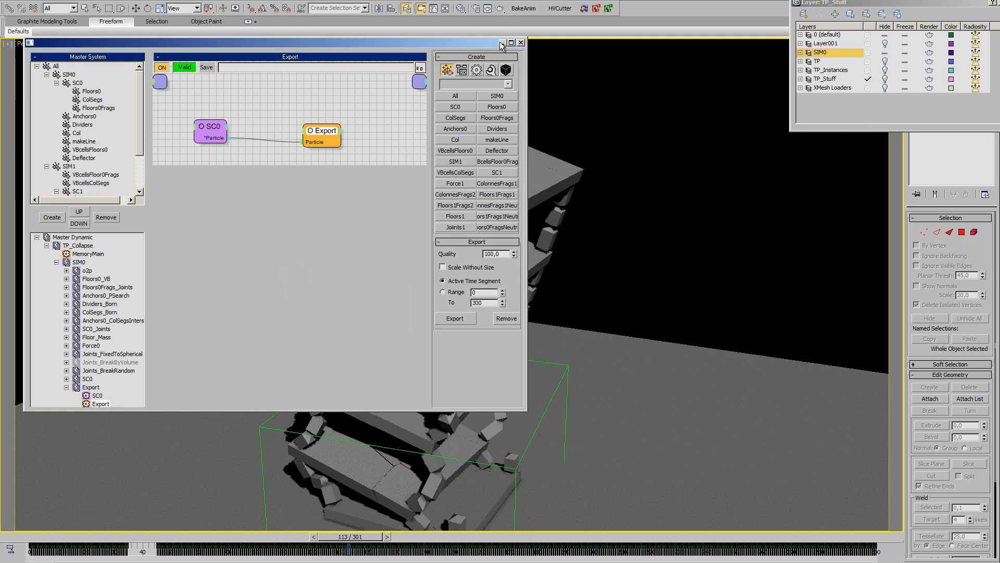
pyautogui.moveTo(460, 42); pyautogui.dragTo(441, 49)
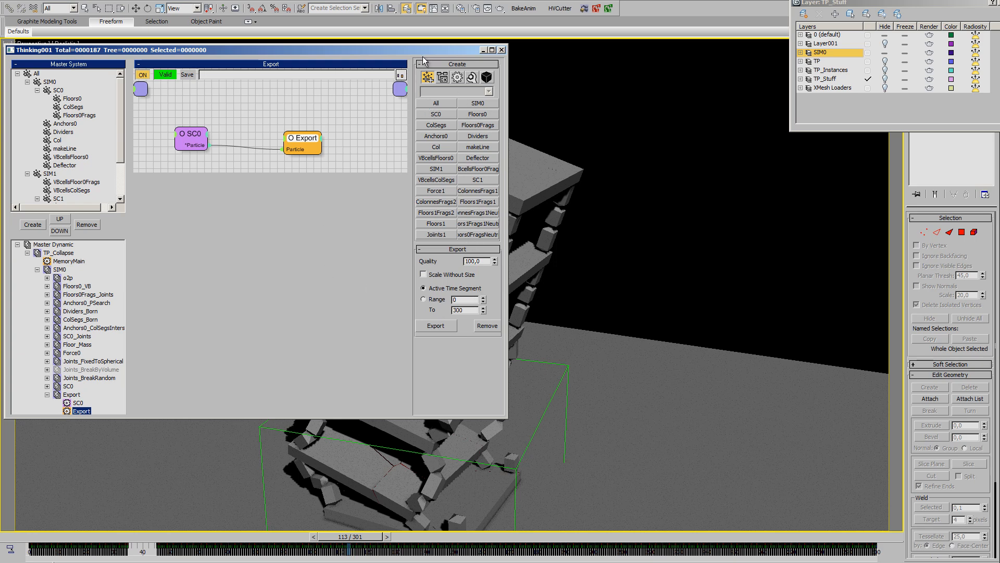
pyautogui.moveTo(423, 54); pyautogui.dragTo(424, 54)
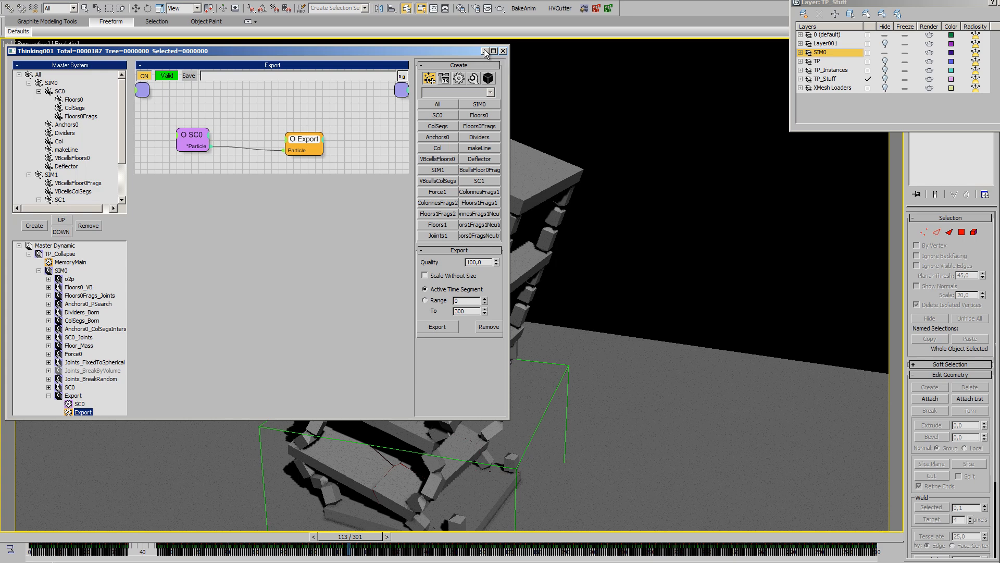
pyautogui.click(48, 396)
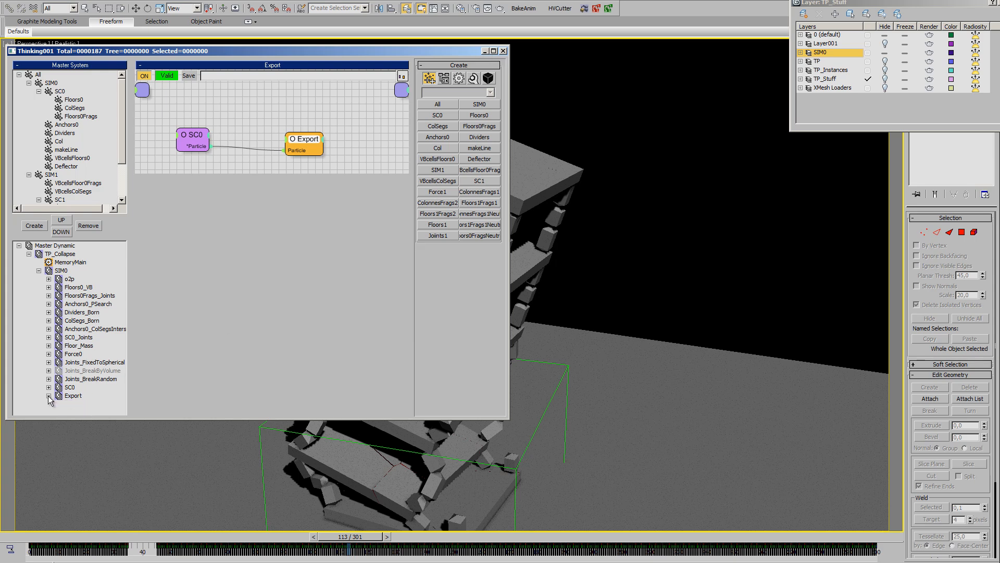
pyautogui.click(484, 51)
# Scrub the exported SIM0 structure to frame 141 and examine its tilting floors and column blocks from several angles
pyautogui.scroll(5, 414, 197)
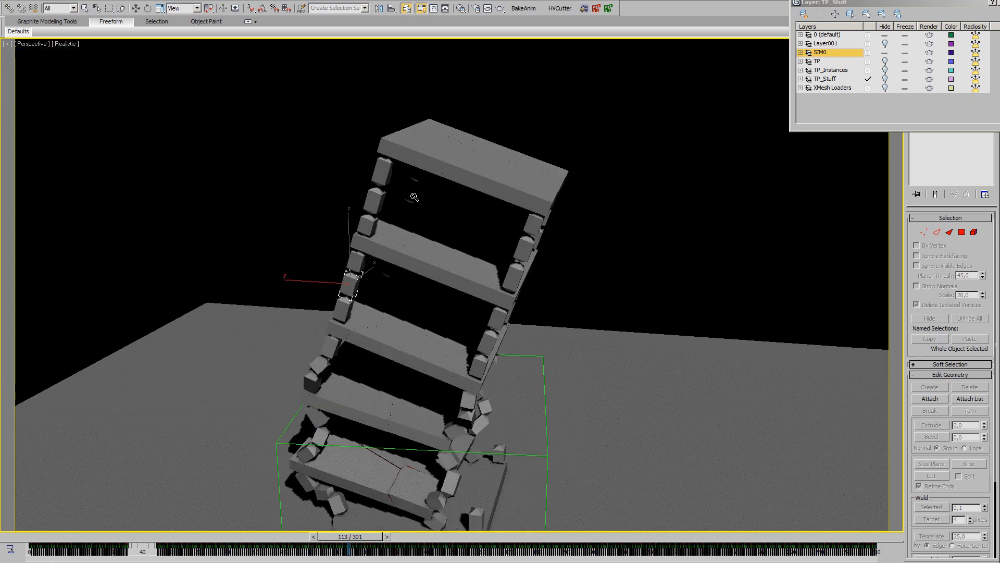
pyautogui.keyDown('alt'); pyautogui.moveTo(442, 326); pyautogui.dragTo(462, 315, button='middle'); pyautogui.keyUp('alt')
pyautogui.scroll(3, 433, 293)
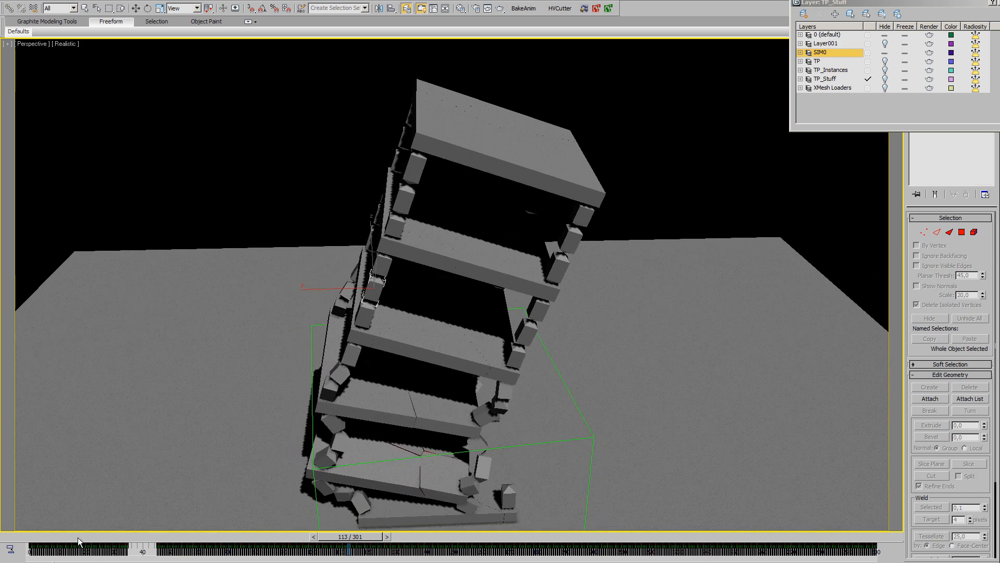
pyautogui.scroll(2, 400, 318)
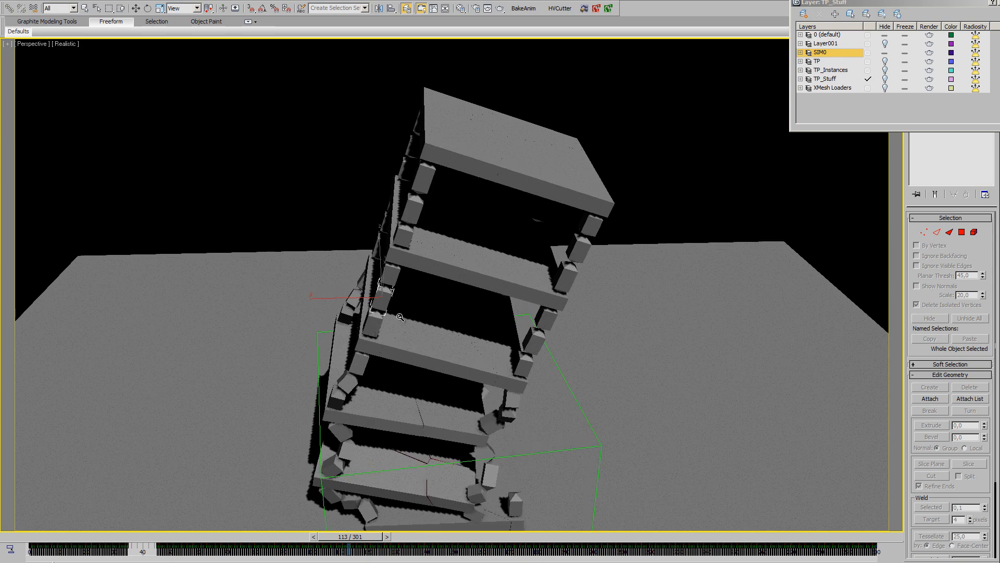
pyautogui.moveTo(44, 542); pyautogui.dragTo(448, 536)
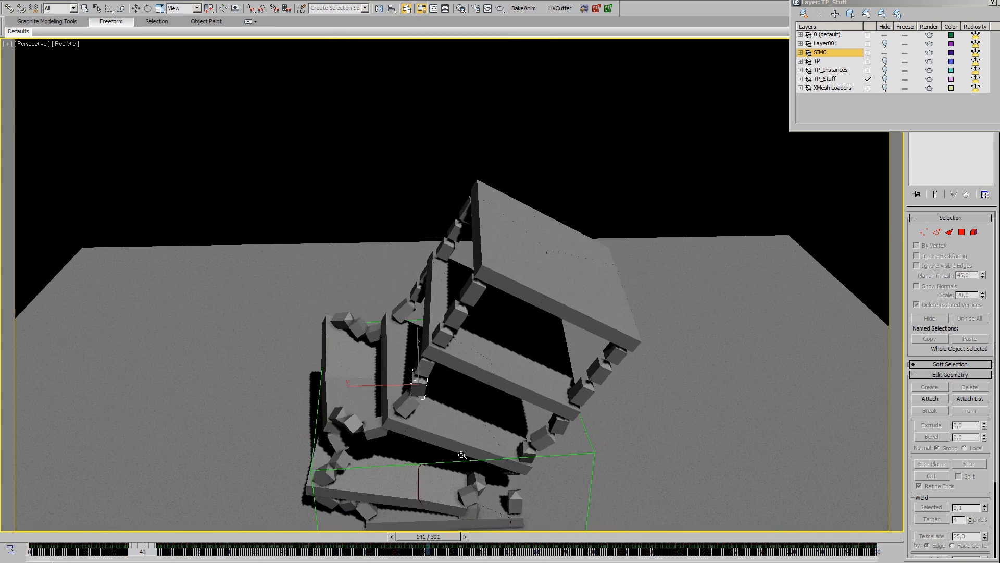
pyautogui.keyDown('alt'); pyautogui.moveTo(430, 407); pyautogui.dragTo(464, 396, button='middle'); pyautogui.keyUp('alt')
pyautogui.scroll(1, 465, 396)
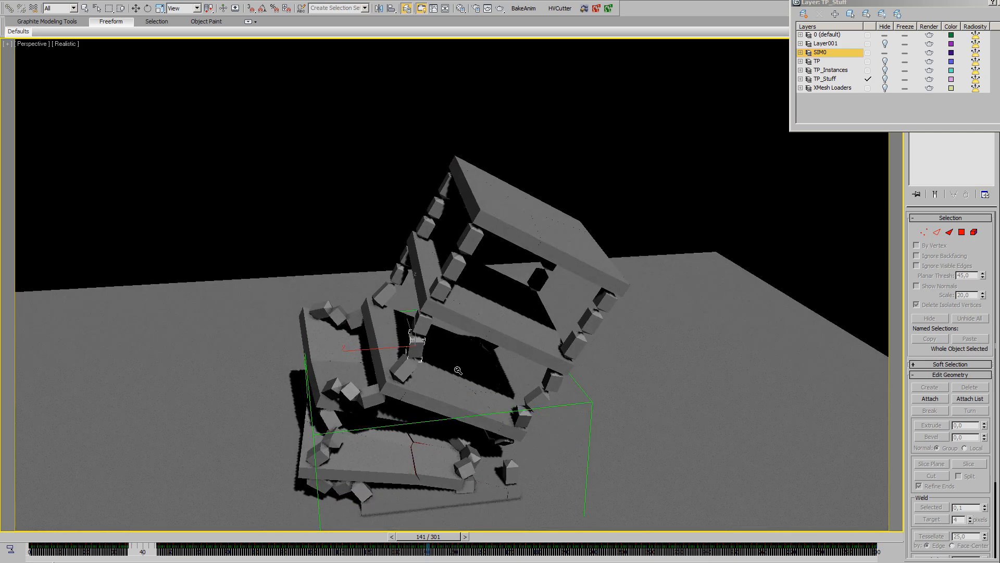
pyautogui.scroll(-1, 455, 348)
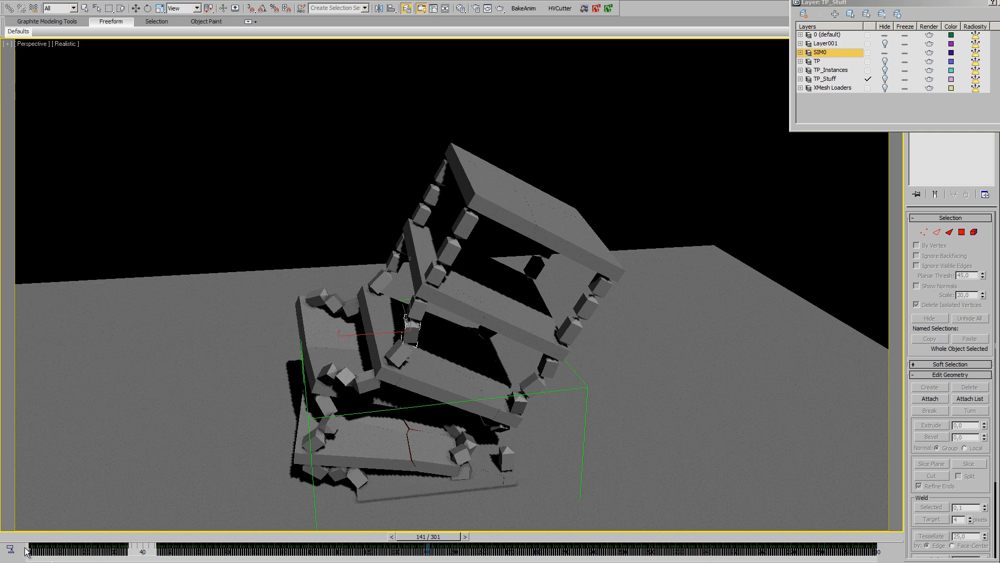
# Scrub back to frame 87 and examine the column blocks and floors early in the collapse
pyautogui.moveTo(42, 537); pyautogui.dragTo(284, 523)
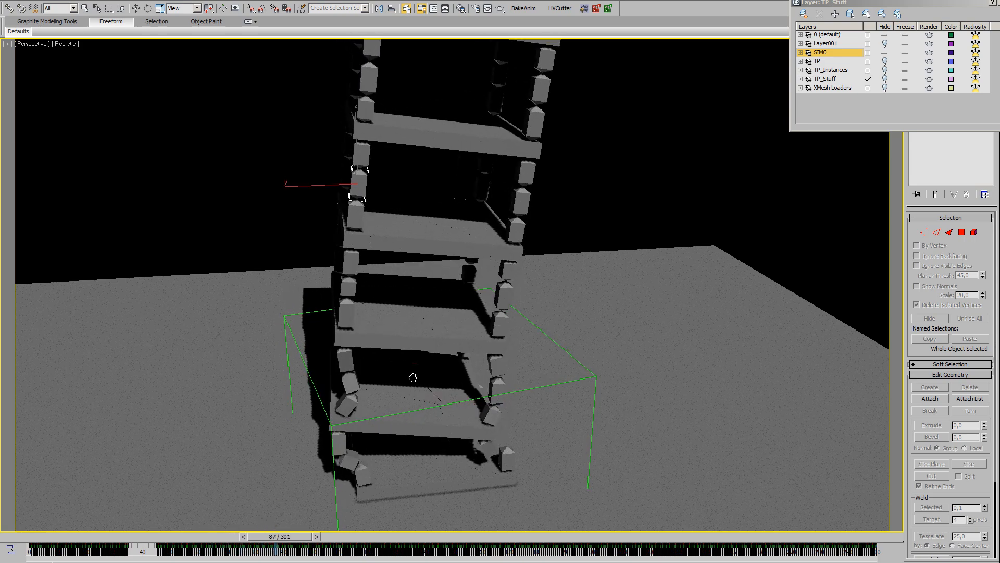
pyautogui.moveTo(413, 377); pyautogui.dragTo(496, 422, button='middle')
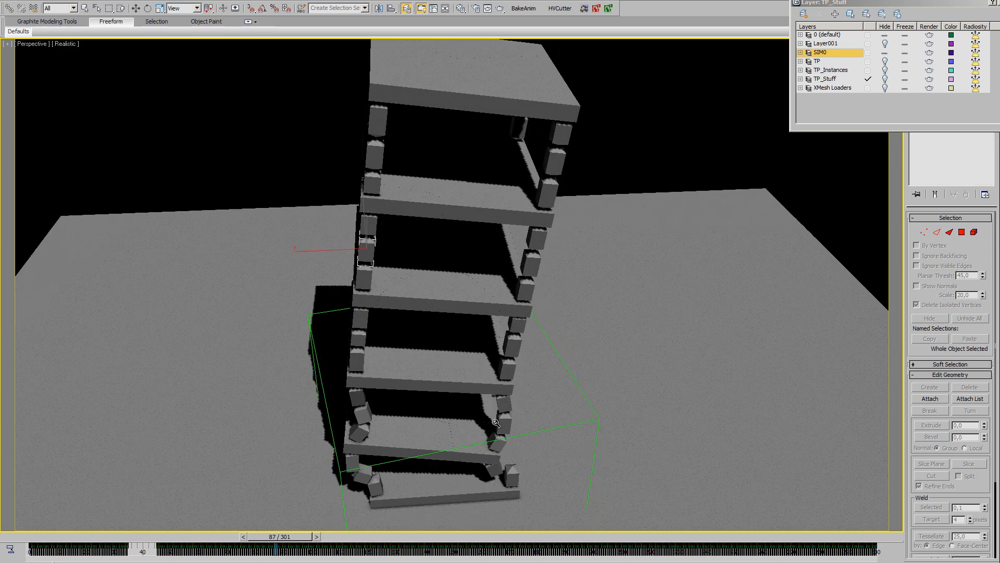
pyautogui.moveTo(521, 386); pyautogui.dragTo(522, 409, button='middle')
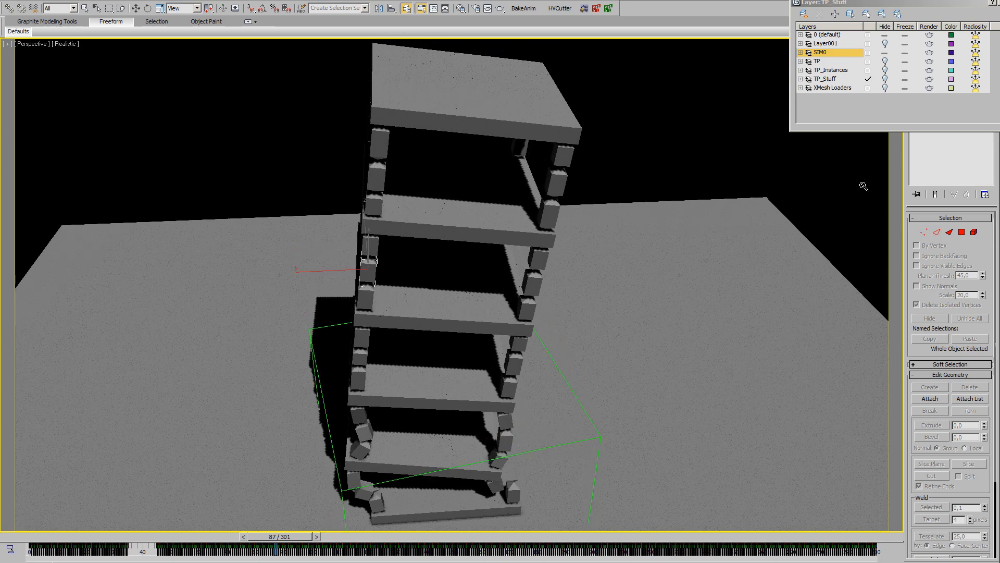
pyautogui.moveTo(580, 260); pyautogui.dragTo(591, 267, button='middle')
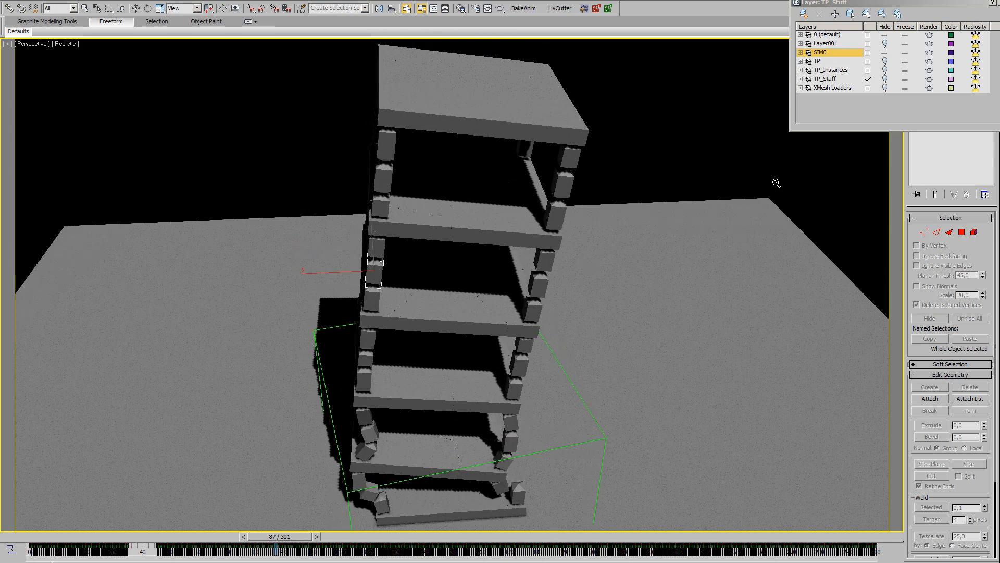
pyautogui.keyDown('alt'); pyautogui.moveTo(410, 282); pyautogui.dragTo(401, 312, button='middle'); pyautogui.keyUp('alt')
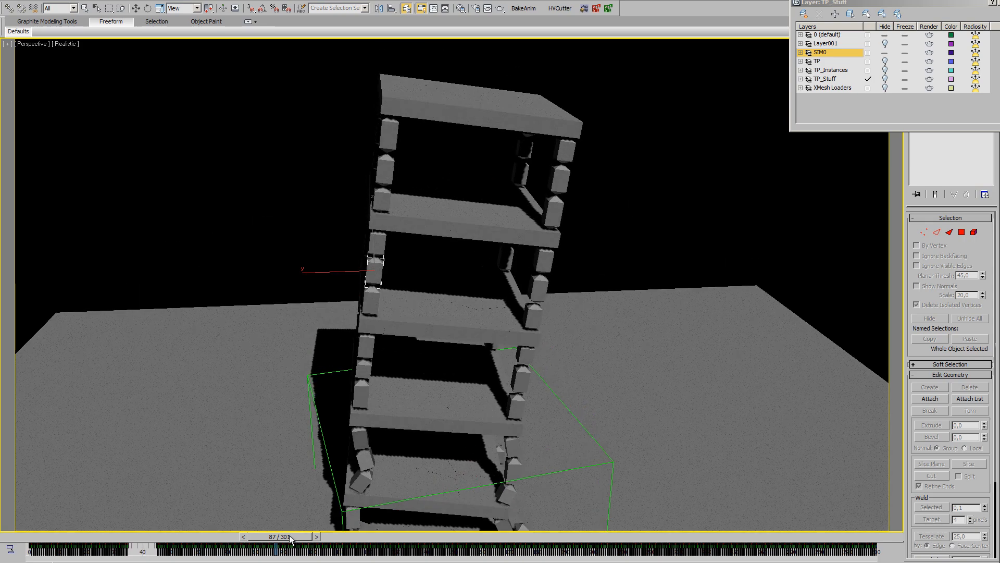
# Scrub to frame 204, examine the collapsed floors and select a piece of the uppermost floor slab
pyautogui.moveTo(290, 538); pyautogui.dragTo(630, 538)
pyautogui.moveTo(497, 331); pyautogui.dragTo(469, 242, button='middle')
pyautogui.keyDown('alt'); pyautogui.moveTo(473, 318); pyautogui.dragTo(440, 312, button='middle'); pyautogui.keyUp('alt')
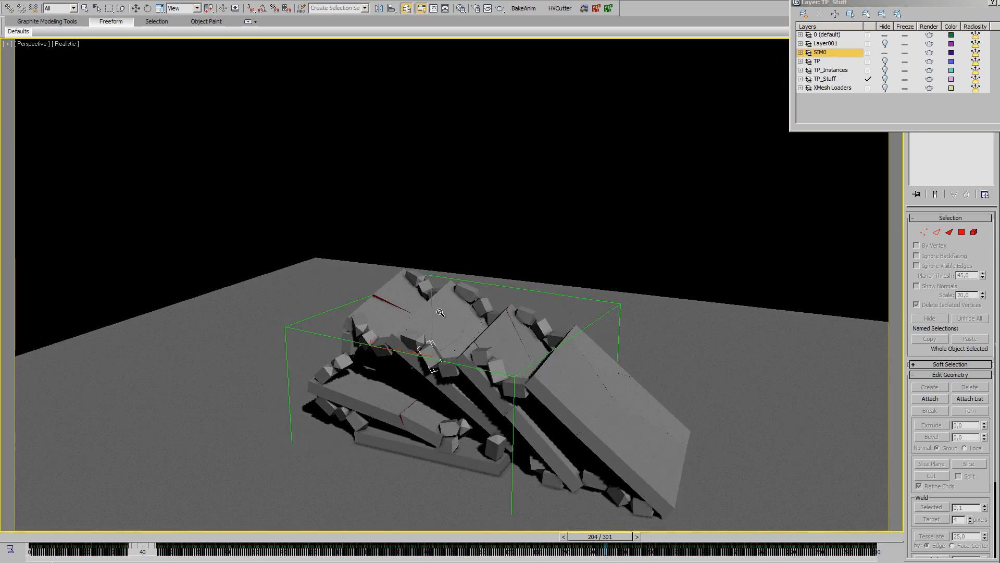
pyautogui.keyDown('alt'); pyautogui.moveTo(483, 372); pyautogui.dragTo(508, 342, button='middle'); pyautogui.keyUp('alt')
pyautogui.press('w')
pyautogui.click(580, 413)
pyautogui.keyDown('alt'); pyautogui.moveTo(507, 388); pyautogui.dragTo(443, 380, button='middle'); pyautogui.keyUp('alt')
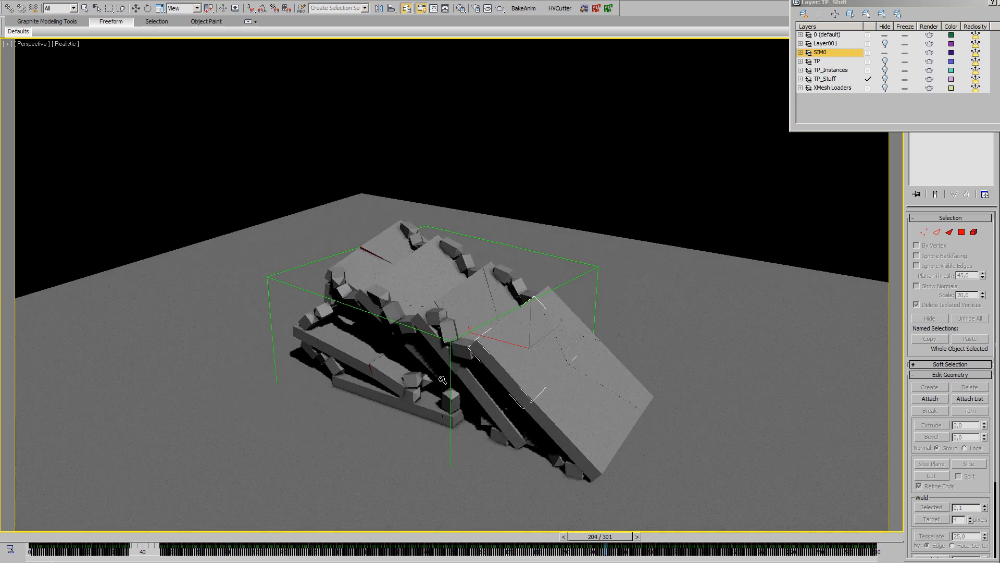
# Scrub to frame 278 and examine how the exported floors and column blocks lie on the ground
pyautogui.moveTo(621, 537); pyautogui.dragTo(825, 536)
pyautogui.keyDown('alt'); pyautogui.moveTo(552, 430); pyautogui.dragTo(535, 327, button='middle'); pyautogui.keyUp('alt')
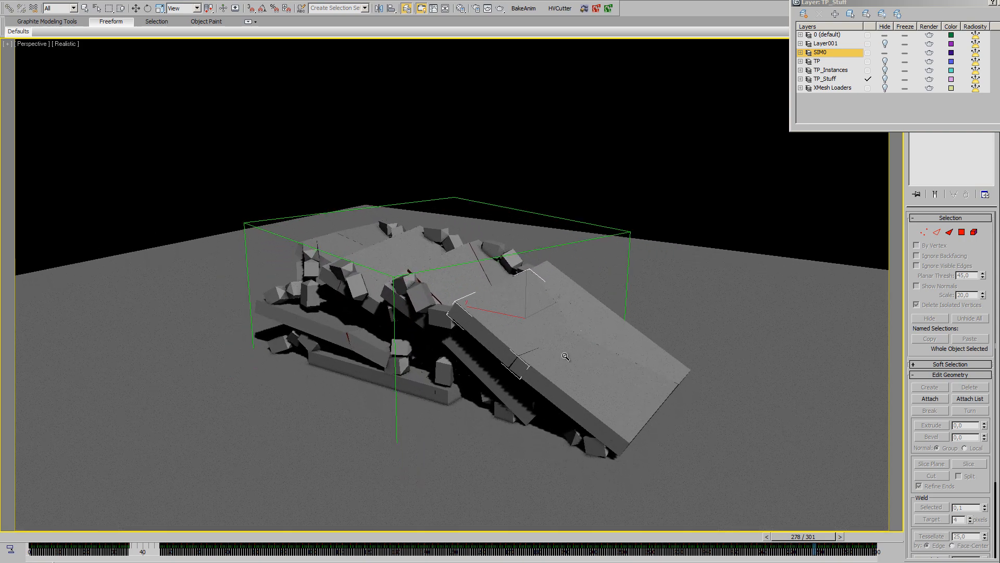
pyautogui.moveTo(565, 356); pyautogui.dragTo(544, 363, button='middle')
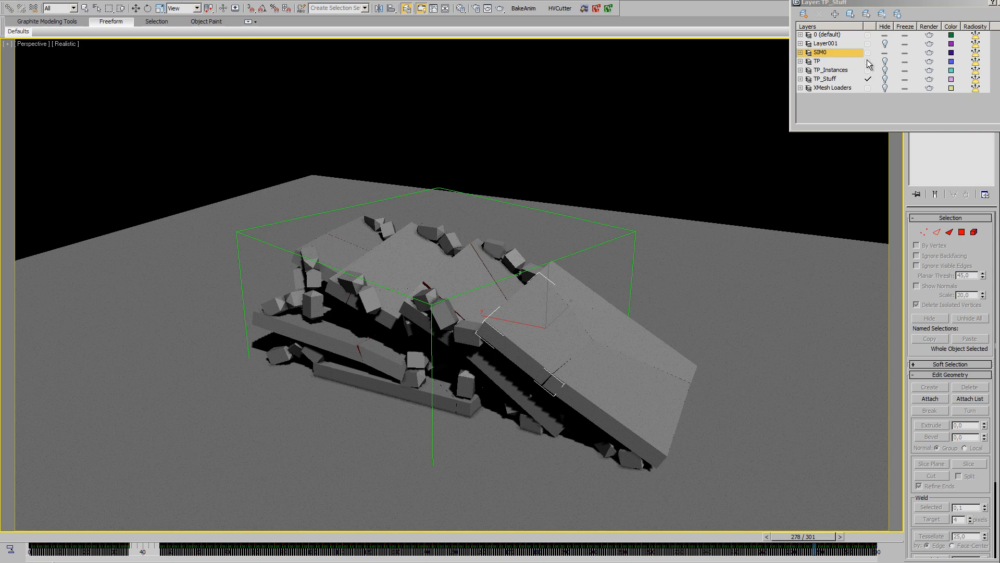
# Hide the SIM0 layer, show the XMesh Loaders layer and select the loaded fractured mesh
pyautogui.click(884, 53)
pyautogui.click(885, 88)
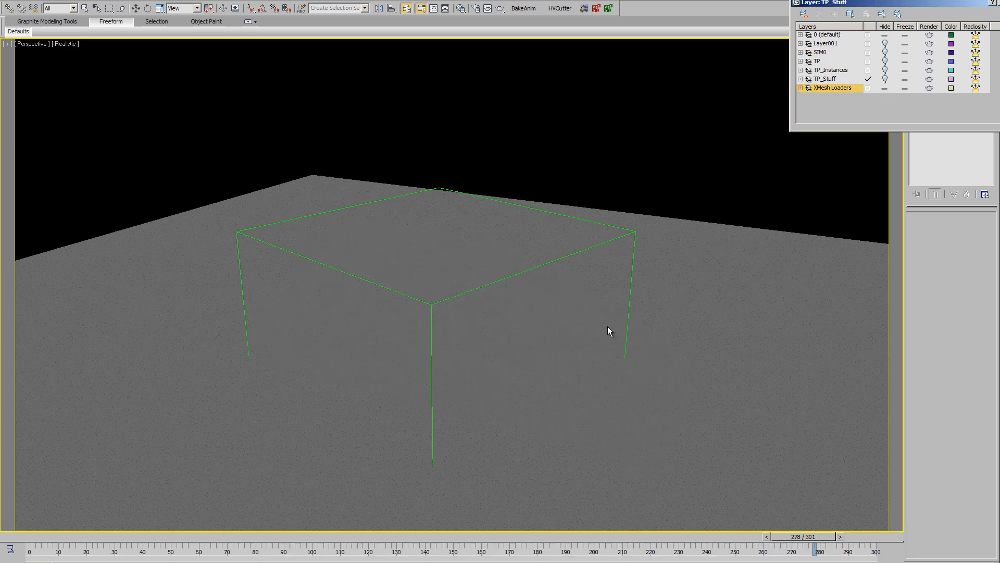
pyautogui.moveTo(497, 308); pyautogui.dragTo(503, 312, button='middle')
pyautogui.keyDown('alt'); pyautogui.moveTo(454, 336); pyautogui.dragTo(477, 308, button='middle'); pyautogui.keyUp('alt')
pyautogui.press('w')
pyautogui.click(457, 306)
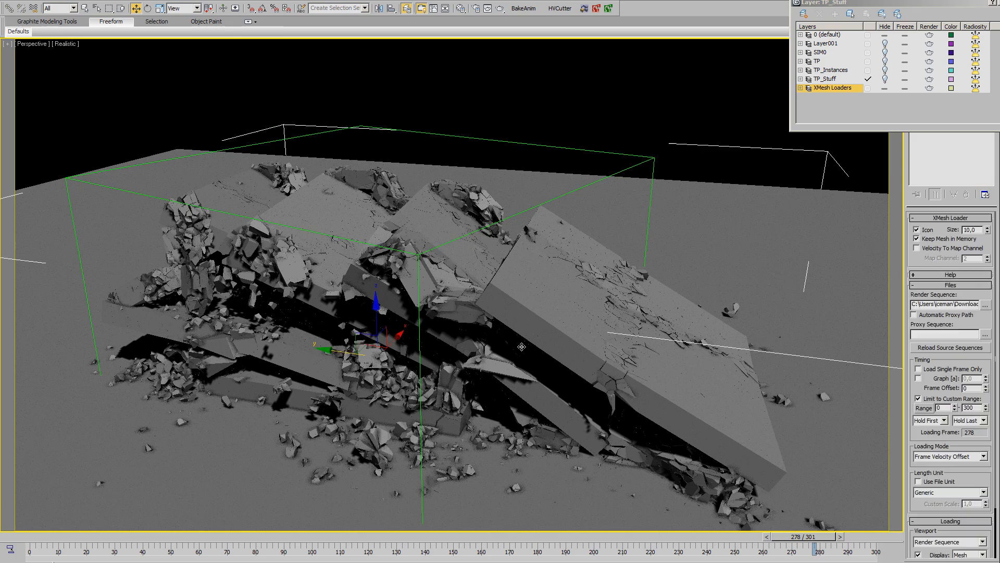
# Examine the fractured columns and debris between the fallen floors of the XMesh collapse from the side
pyautogui.moveTo(498, 368)
pyautogui.keyDown('alt'); pyautogui.mouseDown(button='middle')
pyautogui.moveTo(482, 357)
pyautogui.moveTo(509, 368)
pyautogui.moveTo(468, 368)
pyautogui.moveTo(497, 369)
pyautogui.mouseUp(button='middle'); pyautogui.keyUp('alt')
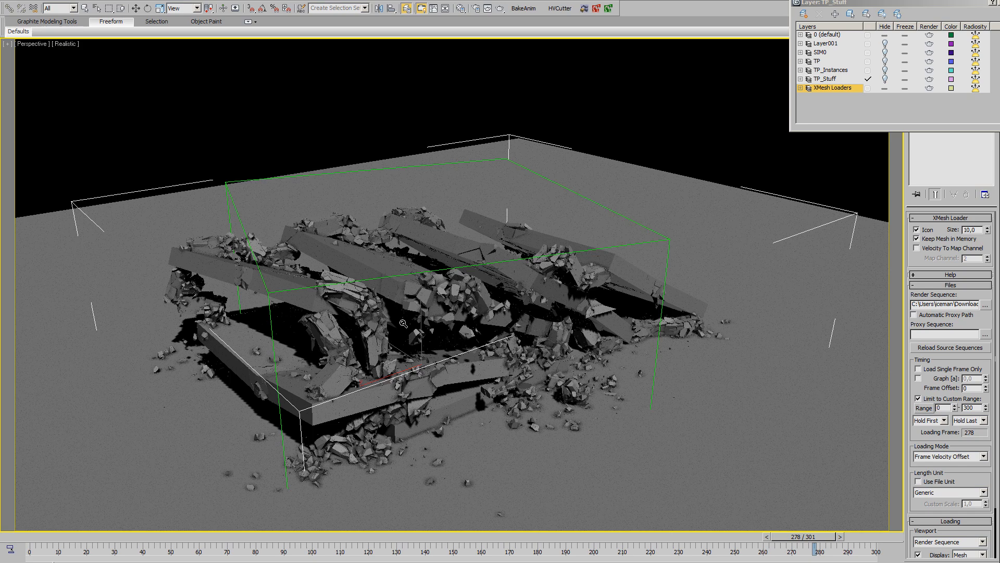
pyautogui.keyDown('alt'); pyautogui.moveTo(404, 324); pyautogui.dragTo(438, 285, button='middle'); pyautogui.keyUp('alt')
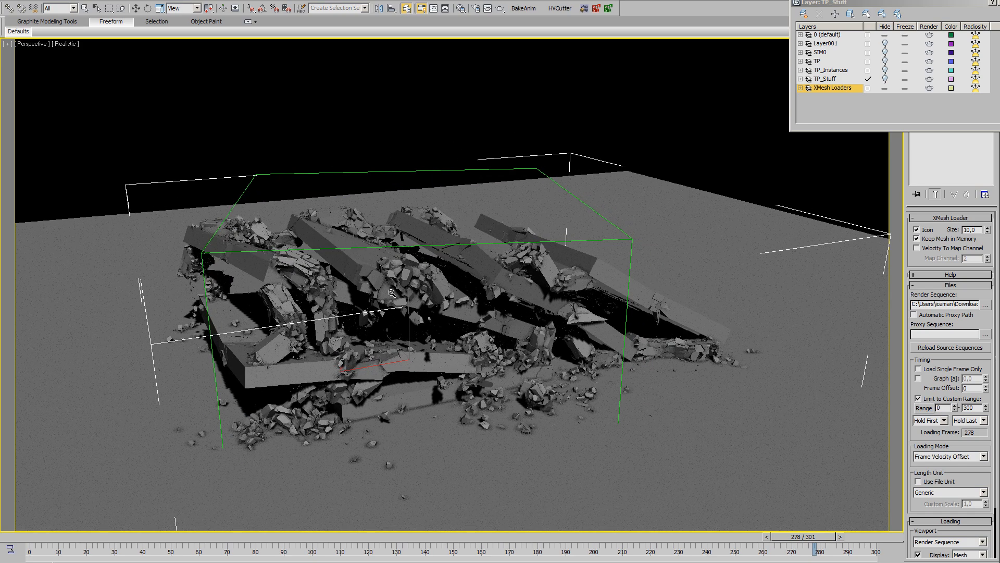
pyautogui.keyDown('alt'); pyautogui.moveTo(302, 268); pyautogui.dragTo(316, 271); pyautogui.keyUp('alt')
pyautogui.keyDown('alt'); pyautogui.moveTo(315, 270); pyautogui.dragTo(363, 284, button='middle'); pyautogui.keyUp('alt')
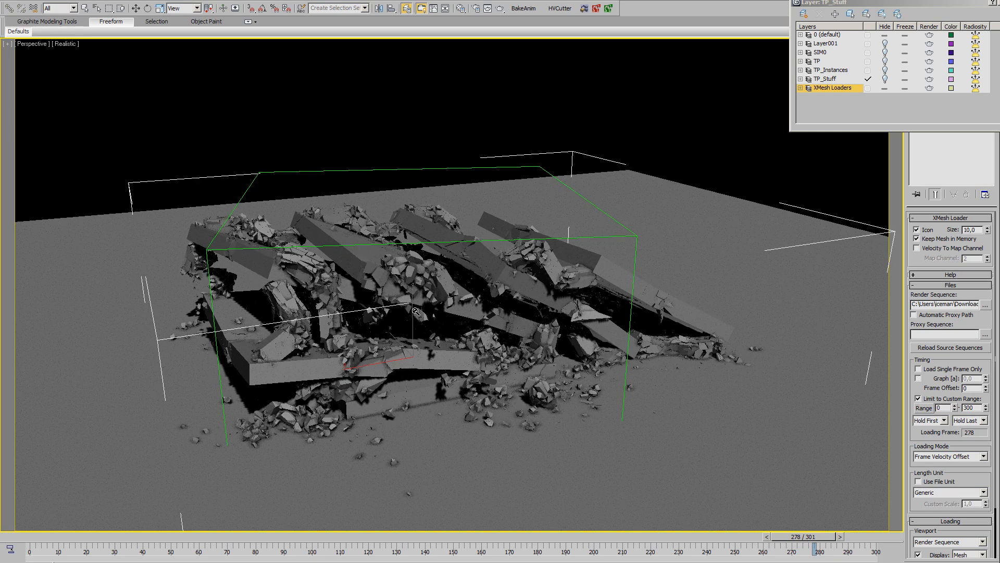
pyautogui.keyDown('alt'); pyautogui.moveTo(416, 311); pyautogui.dragTo(433, 266, button='middle'); pyautogui.keyUp('alt')
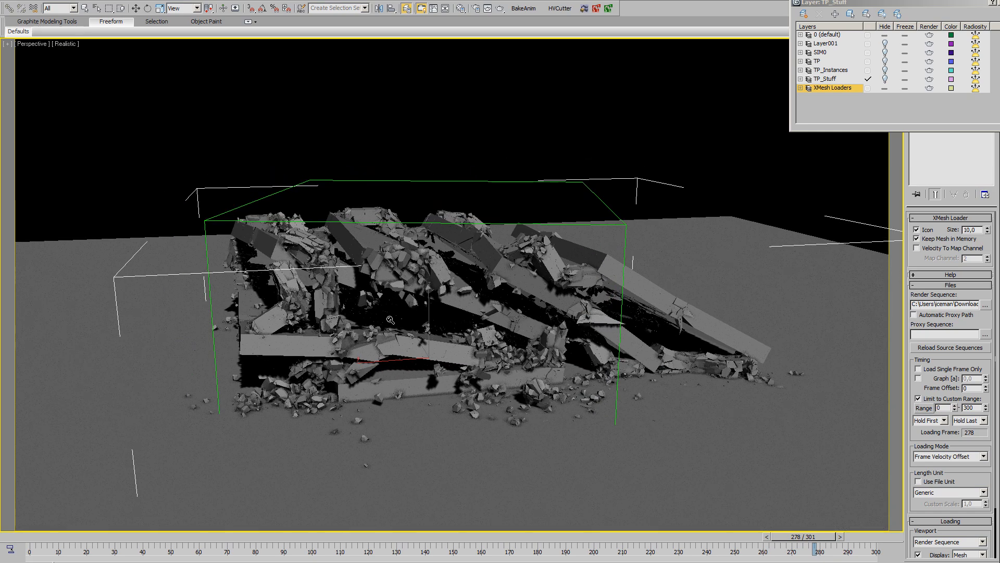
pyautogui.moveTo(398, 363); pyautogui.dragTo(481, 253, button='middle')
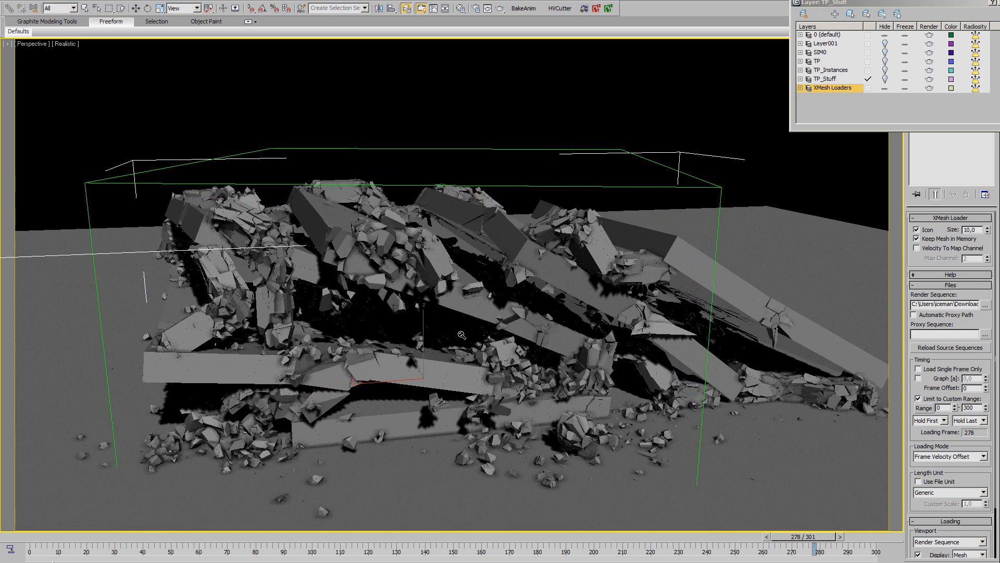
pyautogui.keyDown('ctrl'); pyautogui.keyDown('alt'); pyautogui.moveTo(461, 335); pyautogui.dragTo(458, 354, button='middle'); pyautogui.keyUp('alt'); pyautogui.keyUp('ctrl')
pyautogui.keyDown('alt'); pyautogui.moveTo(427, 323); pyautogui.dragTo(456, 337, button='middle'); pyautogui.keyUp('alt')
pyautogui.moveTo(425, 376); pyautogui.dragTo(443, 368, button='middle')
pyautogui.keyDown('ctrl'); pyautogui.keyDown('alt'); pyautogui.moveTo(443, 368); pyautogui.dragTo(471, 382, button='middle'); pyautogui.keyUp('alt'); pyautogui.keyUp('ctrl')
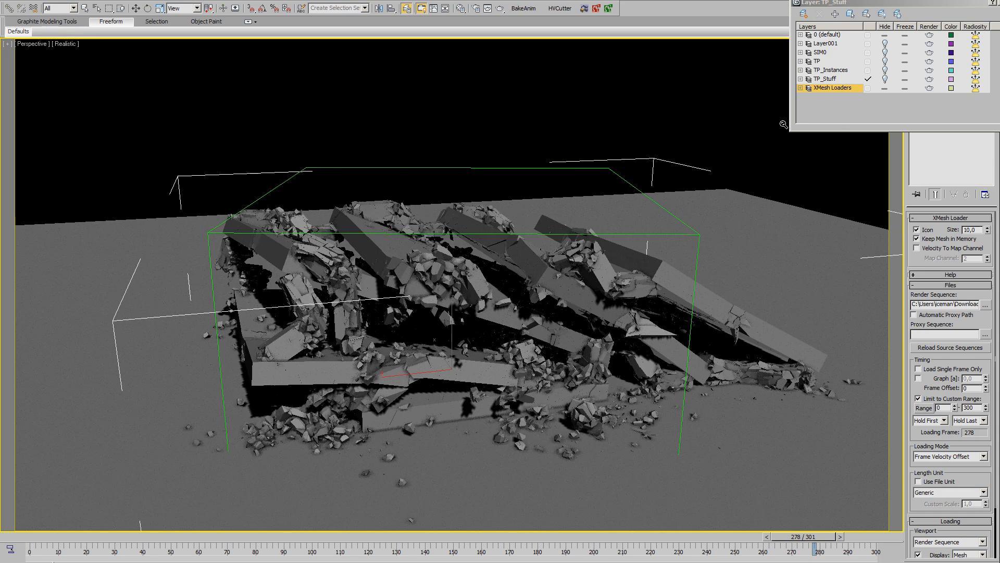
# Examine the cracks and broken fragments on the fallen floor slabs of the XMesh collapse from above and up close
pyautogui.keyDown('alt'); pyautogui.moveTo(525, 300); pyautogui.dragTo(452, 330, button='middle'); pyautogui.keyUp('alt')
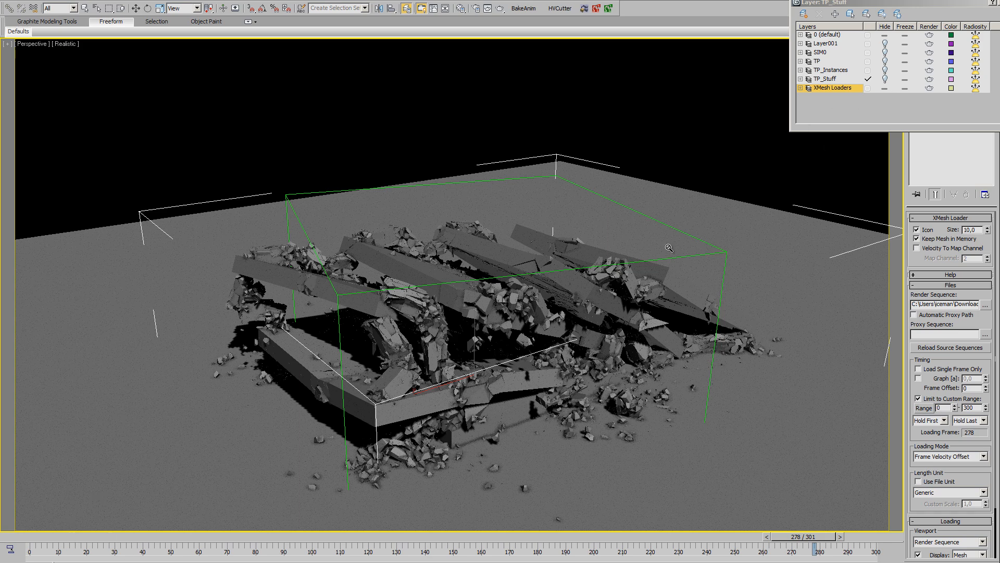
pyautogui.keyDown('alt'); pyautogui.moveTo(554, 298); pyautogui.dragTo(521, 295, button='middle'); pyautogui.keyUp('alt')
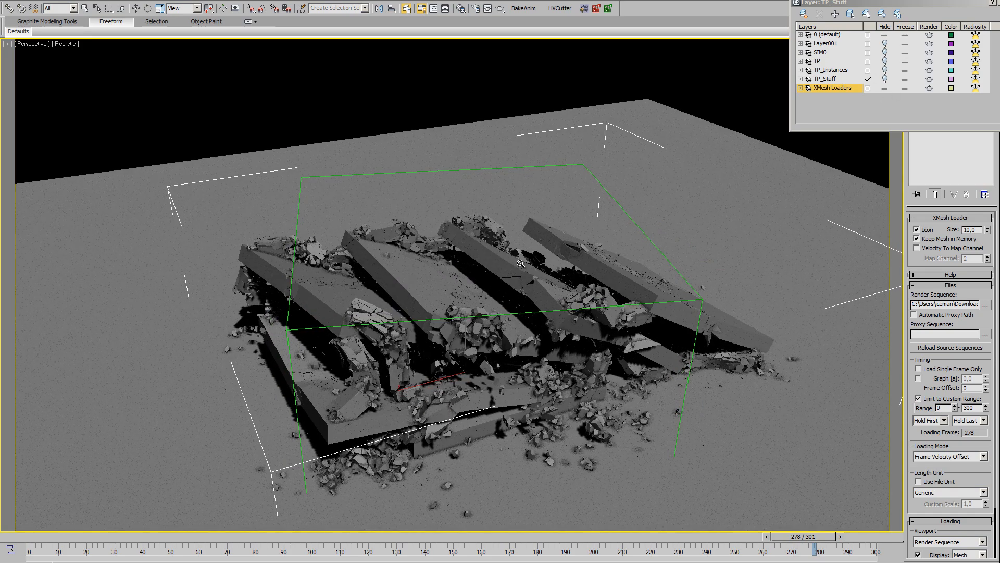
pyautogui.keyDown('alt'); pyautogui.moveTo(520, 263); pyautogui.dragTo(540, 300, button='middle'); pyautogui.keyUp('alt')
pyautogui.scroll(2, 494, 317)
pyautogui.scroll(1, 573, 316)
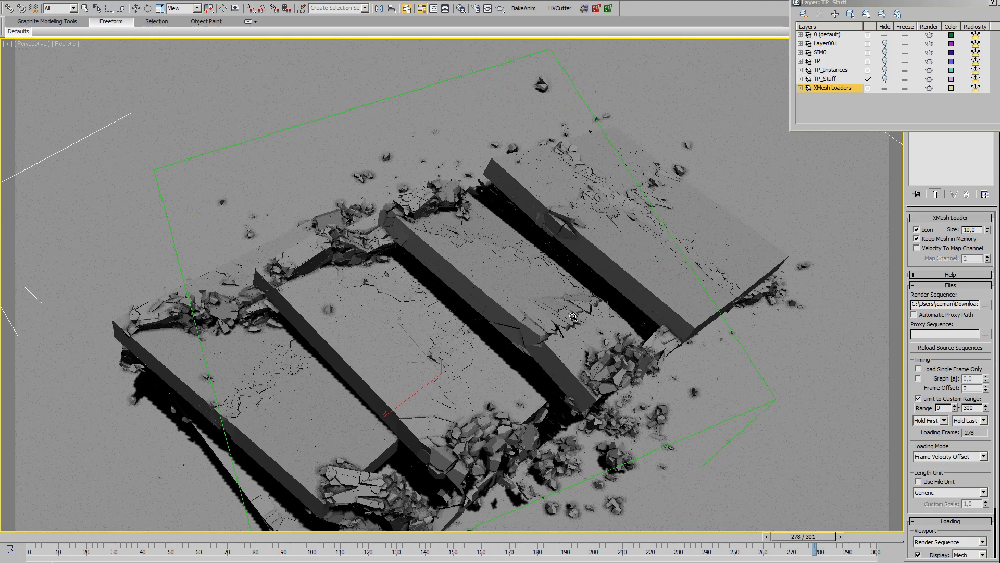
pyautogui.keyDown('alt'); pyautogui.moveTo(416, 330); pyautogui.dragTo(350, 363, button='middle'); pyautogui.keyUp('alt')
pyautogui.scroll(1, 350, 363)
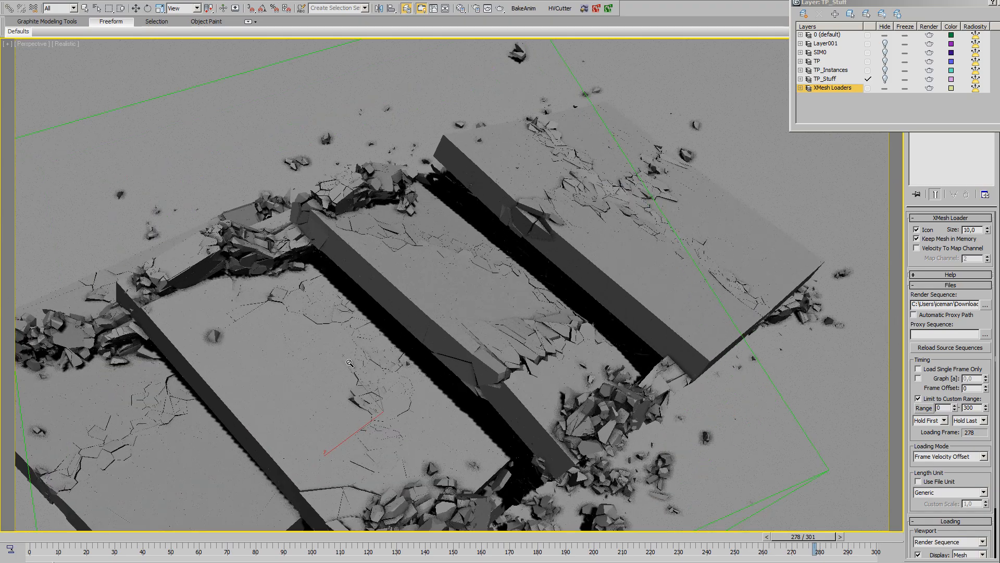
pyautogui.keyDown('alt'); pyautogui.moveTo(505, 350); pyautogui.dragTo(395, 308, button='middle'); pyautogui.keyUp('alt')
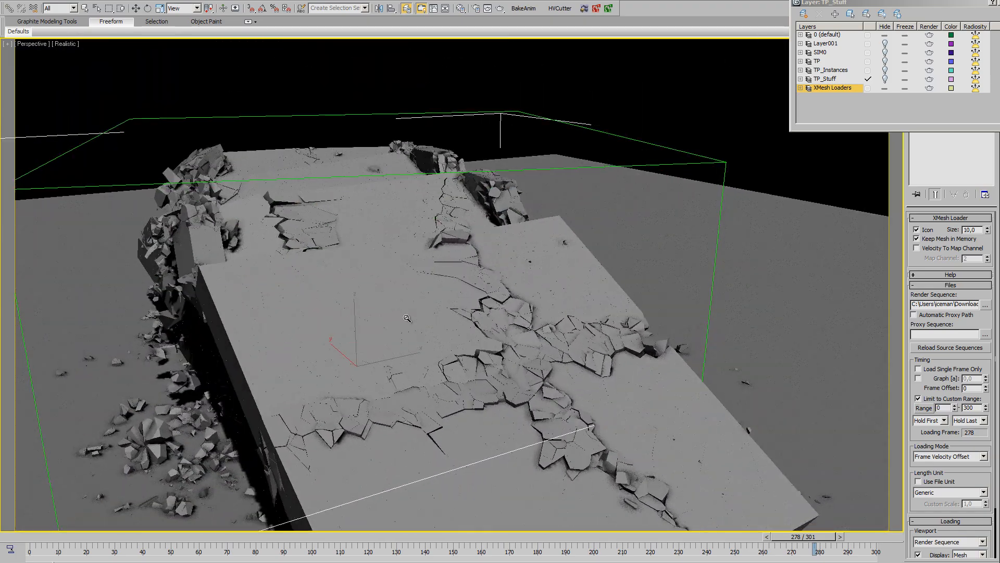
pyautogui.scroll(-2, 403, 381)
pyautogui.scroll(-2, 403, 381)
pyautogui.keyDown('alt'); pyautogui.moveTo(403, 381); pyautogui.dragTo(858, 186, button='middle'); pyautogui.keyUp('alt')
pyautogui.scroll(1, 506, 385)
pyautogui.scroll(1, 435, 249)
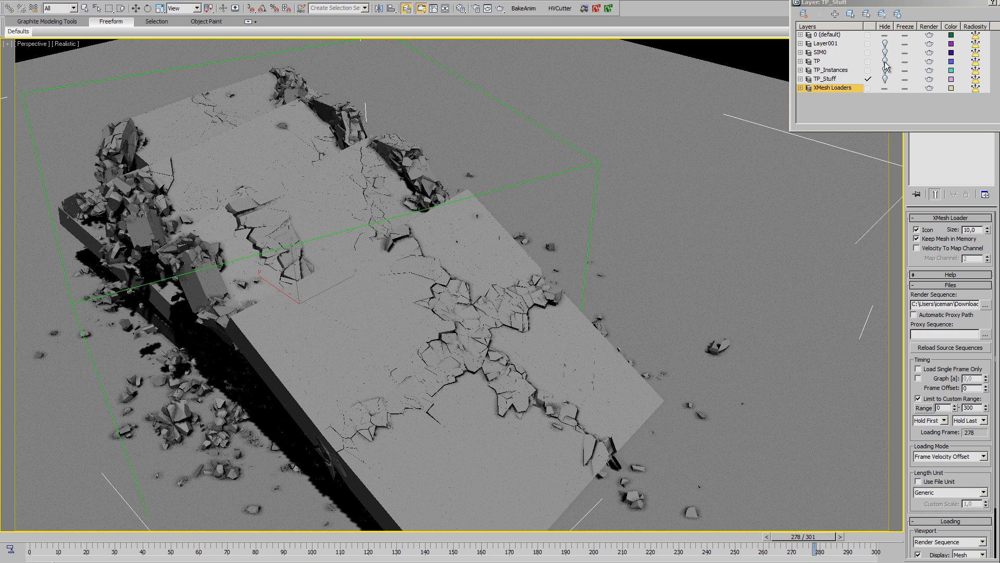
# Show the SIM0 layer with edged faces and overlay it on the XMesh Loaders layer to compare the original pieces with the fractured mesh
pyautogui.click(885, 88)
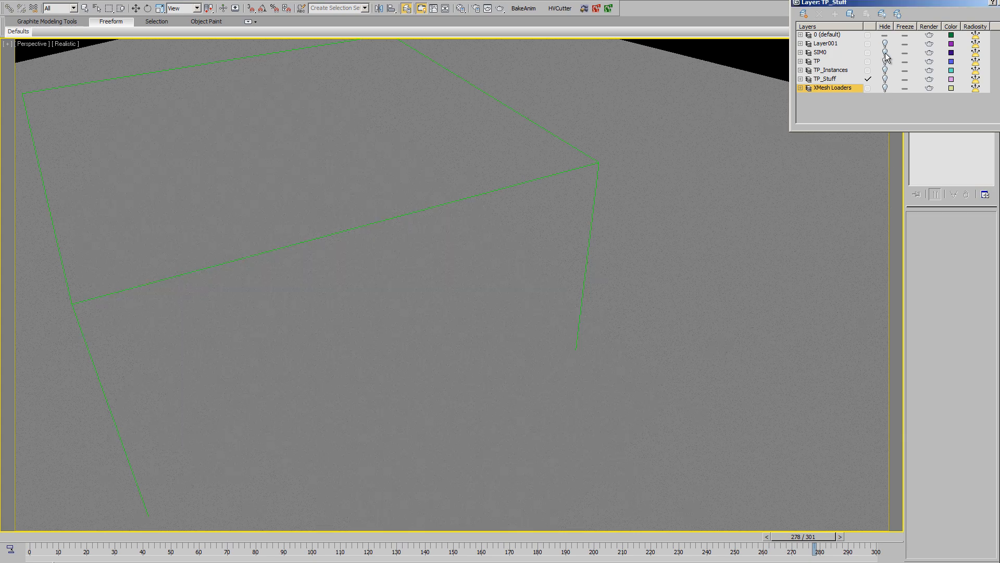
pyautogui.click(885, 53)
pyautogui.press('F4')
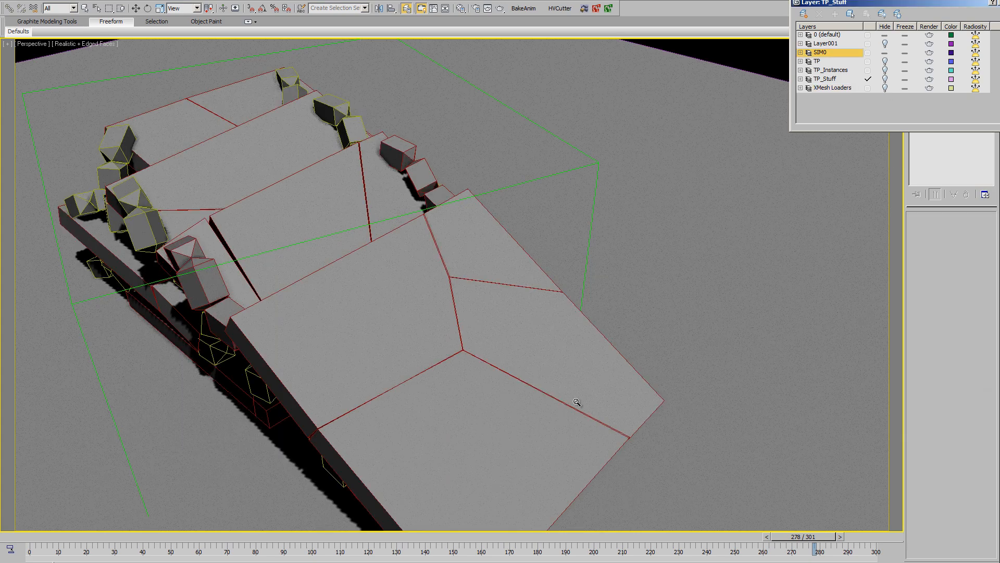
pyautogui.click(885, 88)
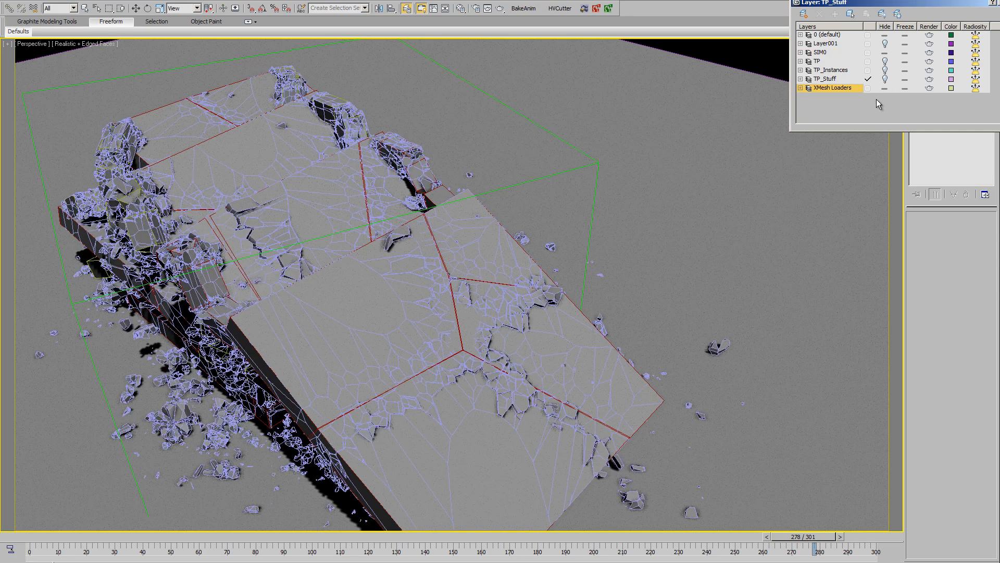
pyautogui.moveTo(443, 366); pyautogui.dragTo(435, 337, button='middle')
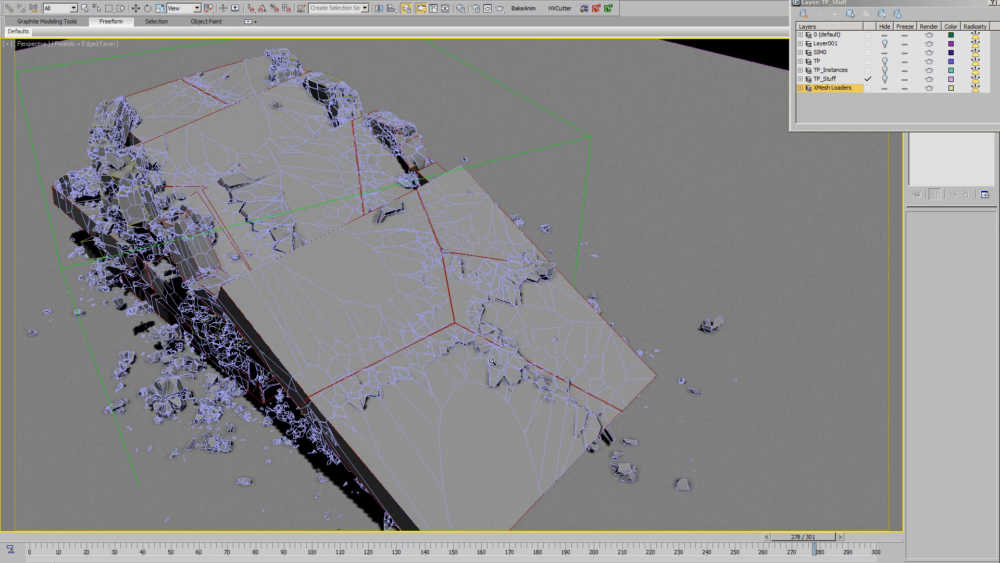
pyautogui.press('F4')
pyautogui.press('F4')
pyautogui.moveTo(374, 293); pyautogui.dragTo(577, 418, button='middle')
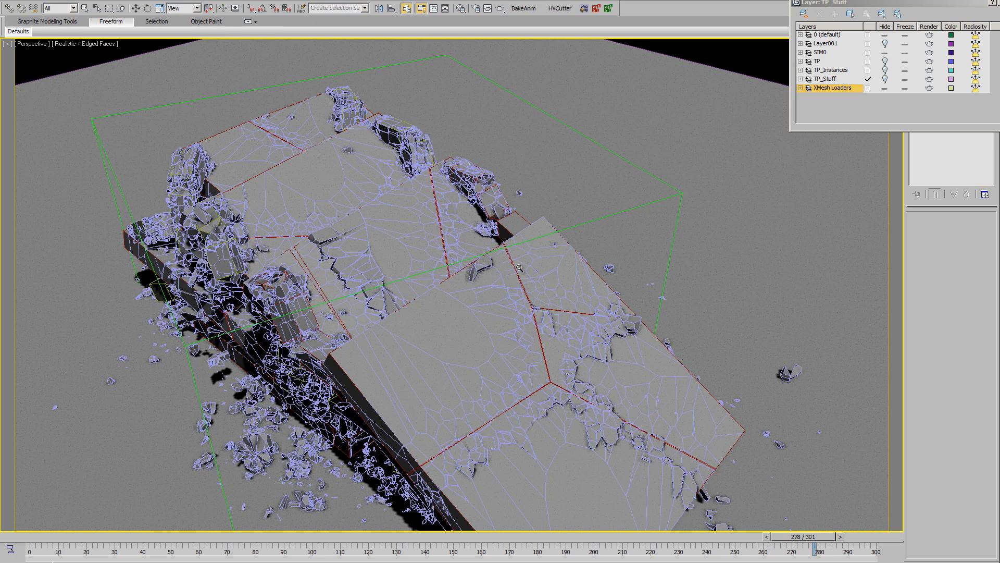
pyautogui.moveTo(418, 265); pyautogui.dragTo(451, 254, button='middle')
# Hide the SIM0 layer, look over the fractured floor slabs alone, and hide the XMesh Loaders layer
pyautogui.click(884, 53)
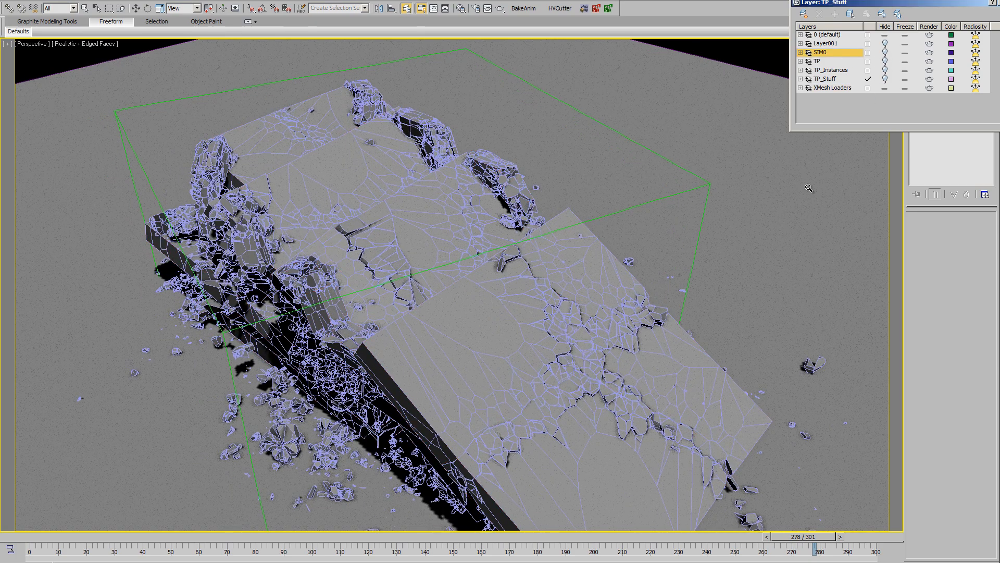
pyautogui.keyDown('alt'); pyautogui.moveTo(469, 344); pyautogui.dragTo(488, 232, button='middle'); pyautogui.keyUp('alt')
pyautogui.scroll(-4, 377, 346)
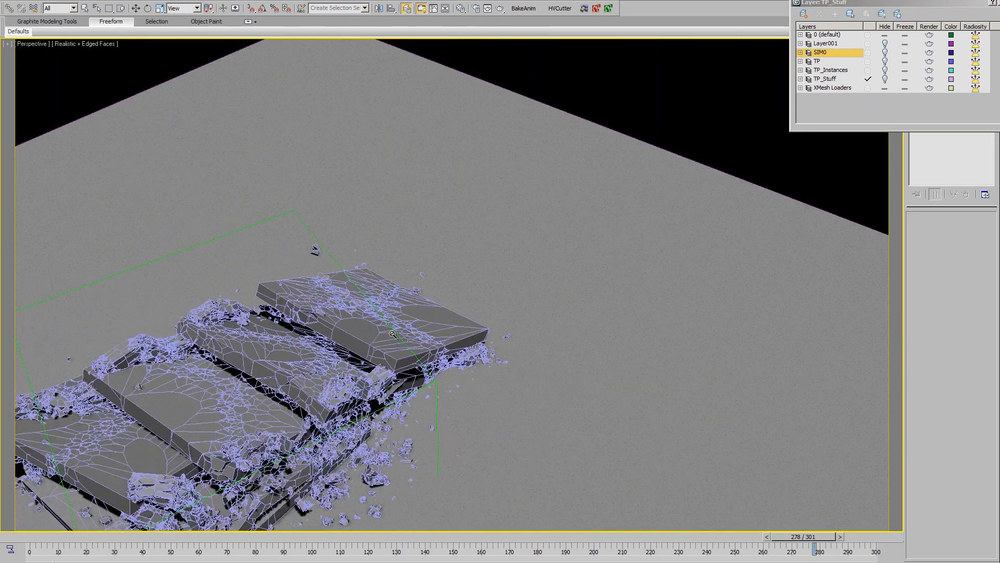
pyautogui.moveTo(376, 346); pyautogui.dragTo(536, 228, button='middle')
pyautogui.scroll(-1, 537, 228)
pyautogui.click(884, 88)
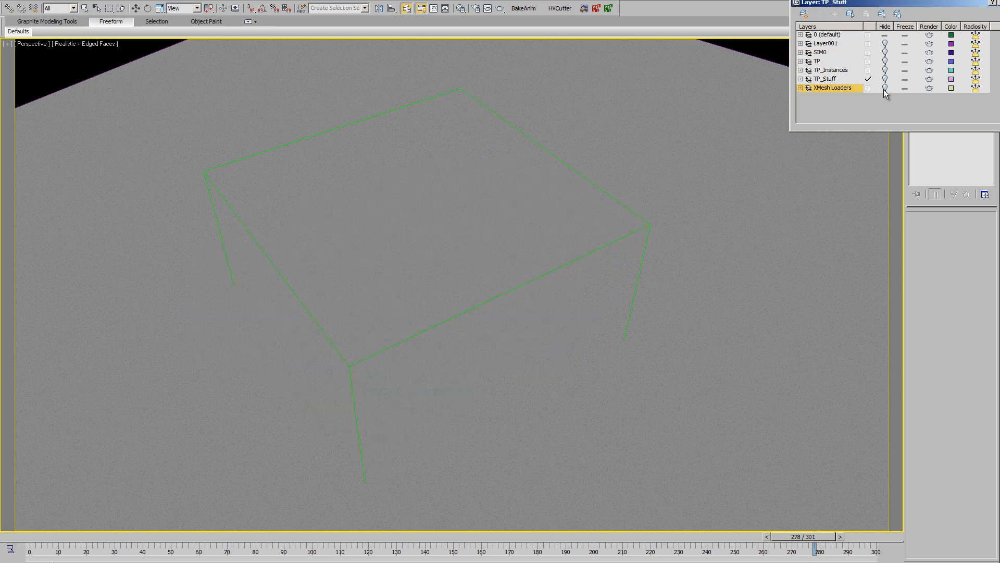
# Rewind to frame -1 and, in the Thinking001 particle setup, disable the SIM0 dynamic set and enable SIM1
pyautogui.scroll(3, 428, 328)
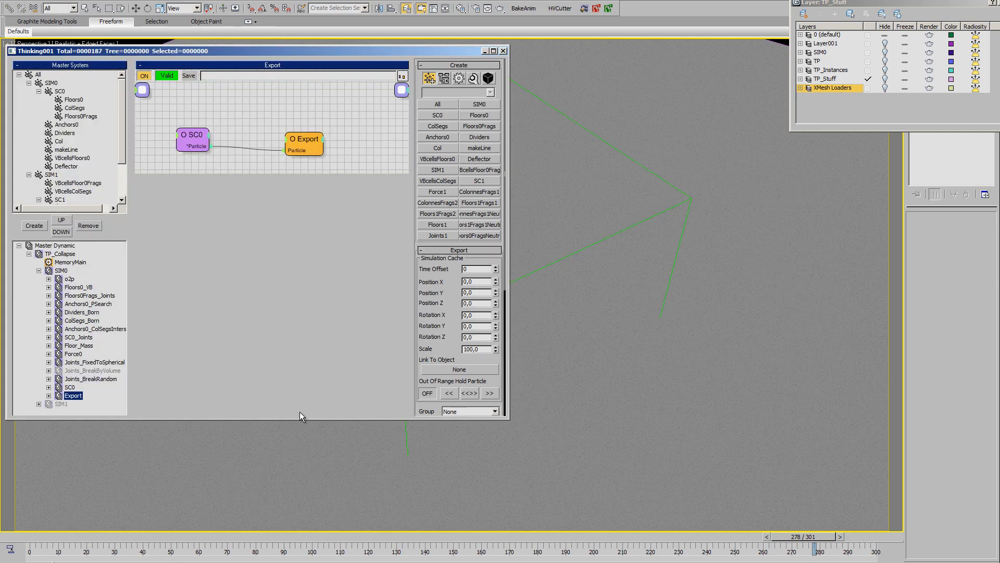
pyautogui.moveTo(586, 287); pyautogui.dragTo(775, 339, button='middle')
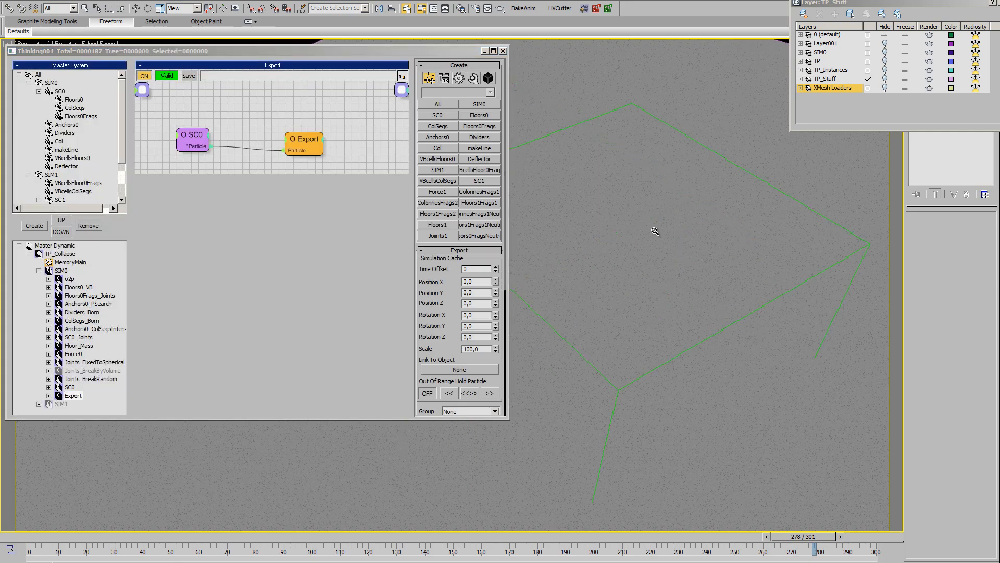
pyautogui.click(349, 53)
pyautogui.moveTo(559, 250); pyautogui.dragTo(616, 280, button='middle')
pyautogui.scroll(-5, 616, 280)
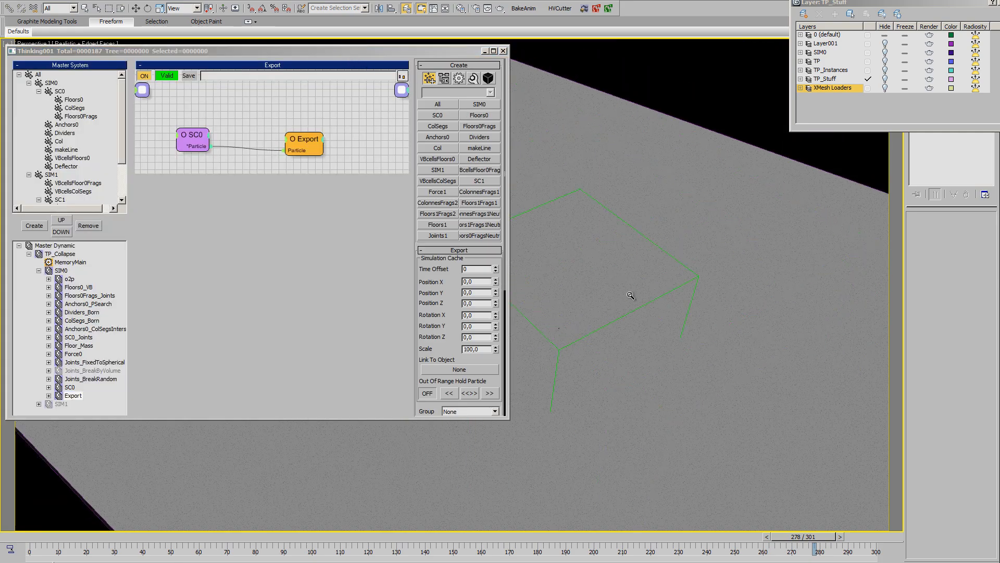
pyautogui.moveTo(692, 328); pyautogui.dragTo(741, 348, button='middle')
pyautogui.scroll(2, 740, 348)
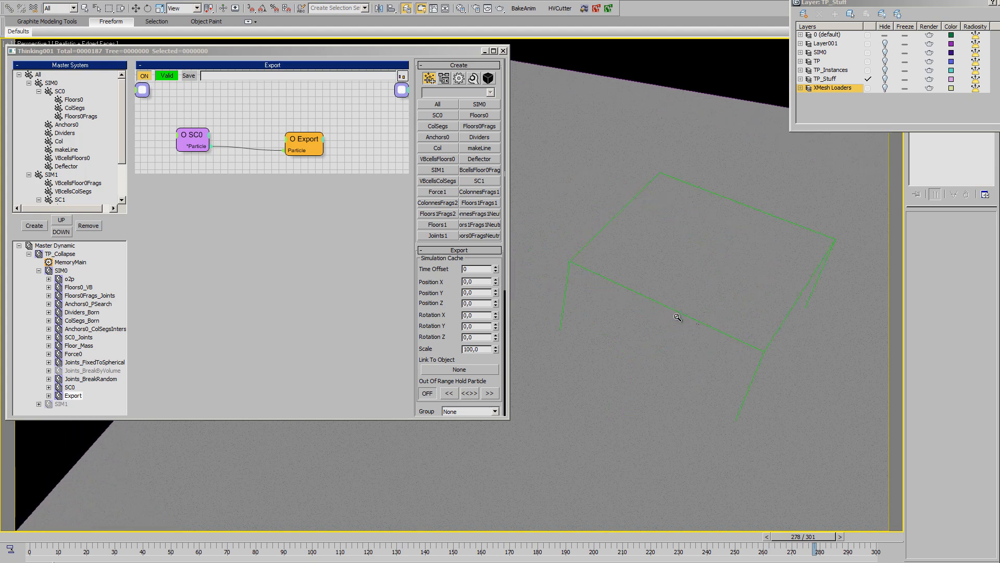
pyautogui.click(38, 271)
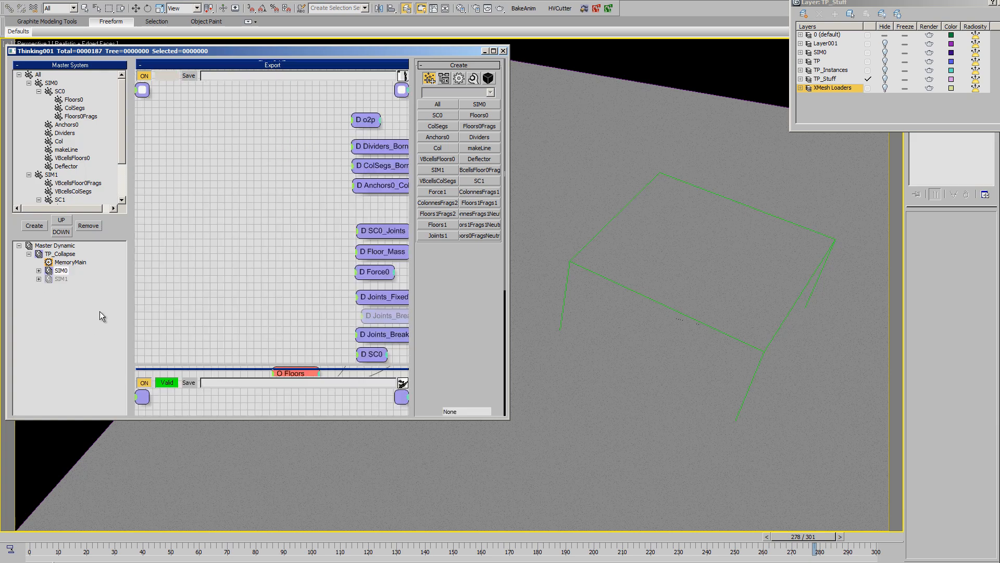
pyautogui.click(61, 277)
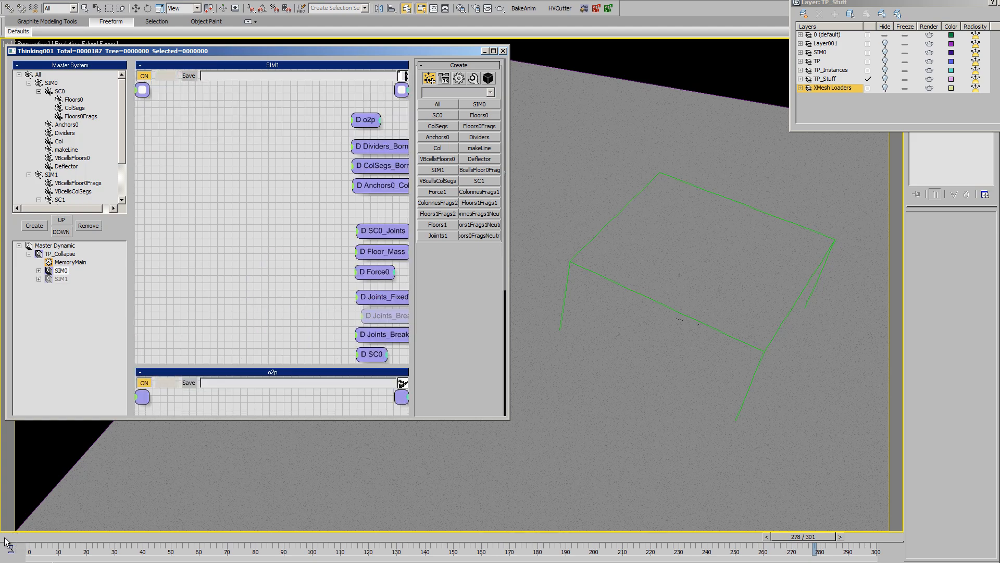
pyautogui.click(16, 538)
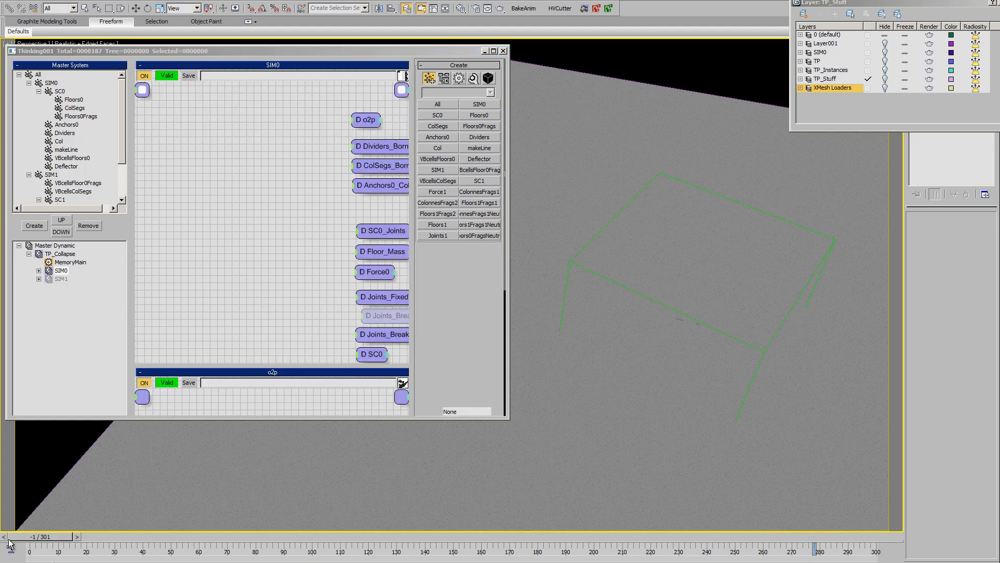
pyautogui.click(60, 270)
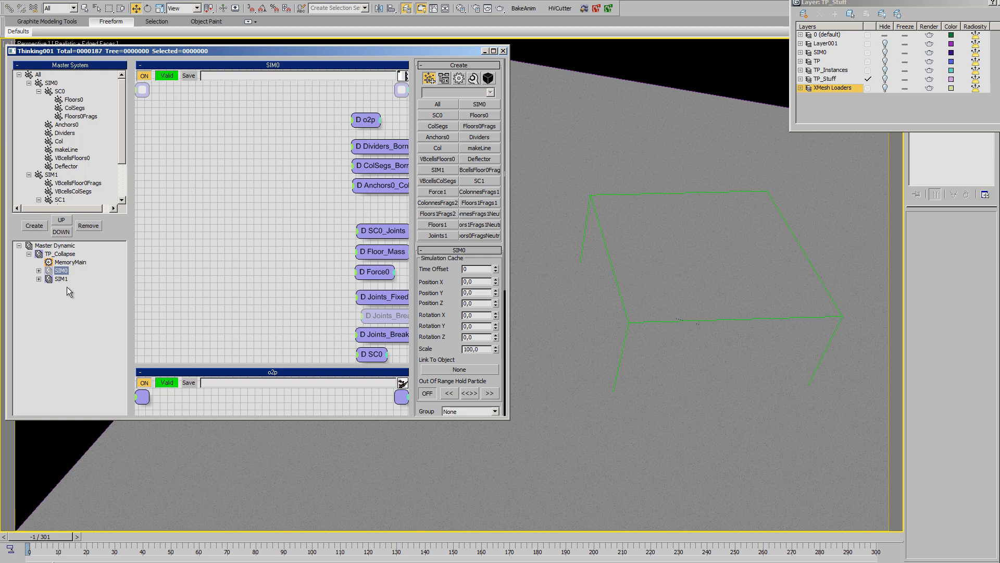
# Show the TP layer and advance to frame 0 to examine the SIM1 particle fragments on the building's floors and columns
pyautogui.moveTo(597, 372); pyautogui.dragTo(626, 366, button='middle')
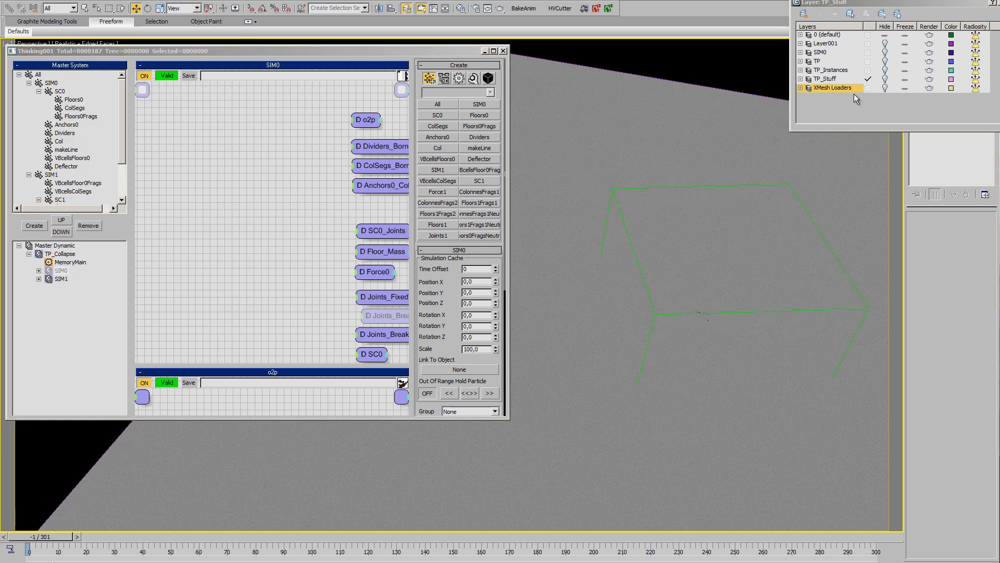
pyautogui.click(885, 61)
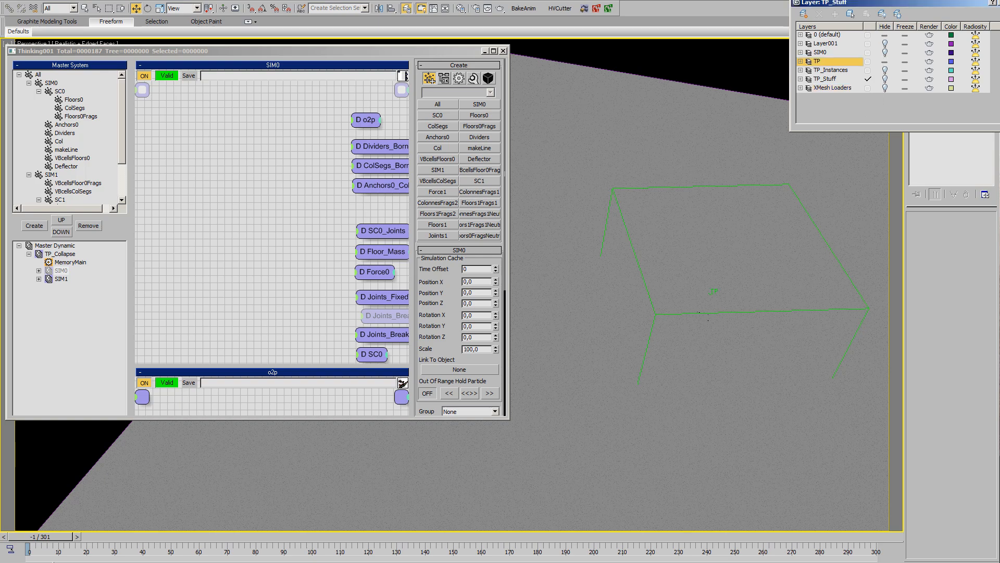
pyautogui.click(942, 562)
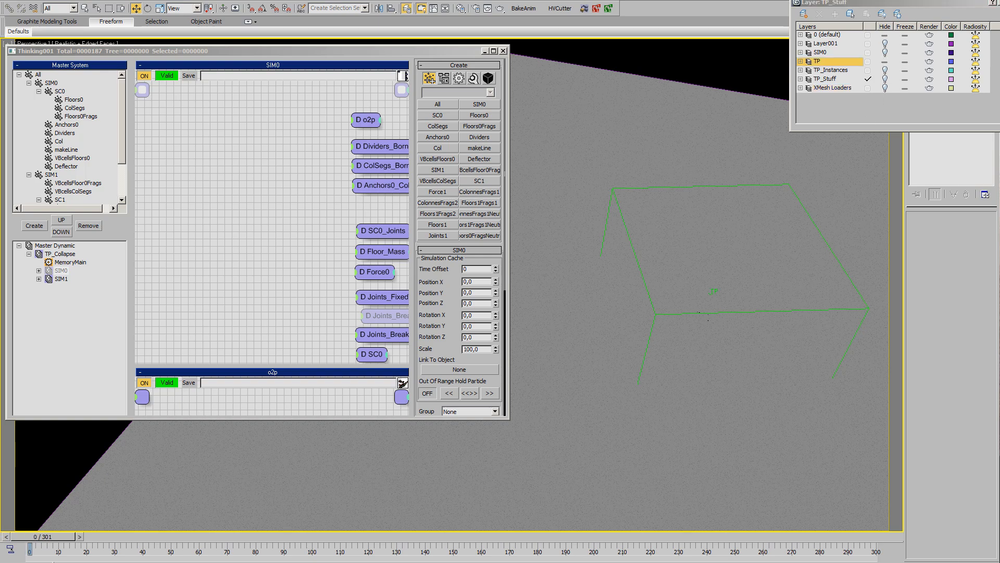
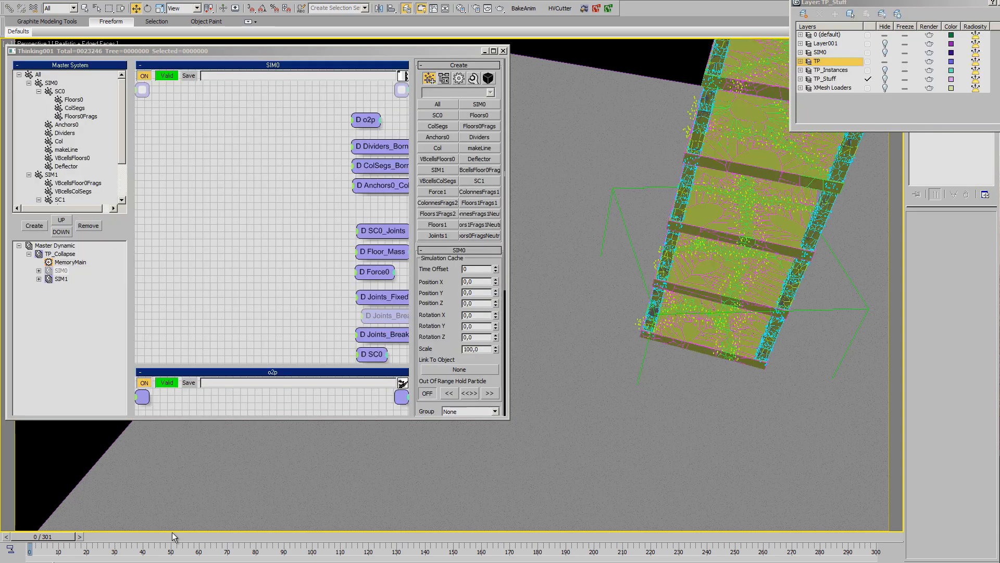
pyautogui.moveTo(674, 413); pyautogui.dragTo(702, 413, button='middle')
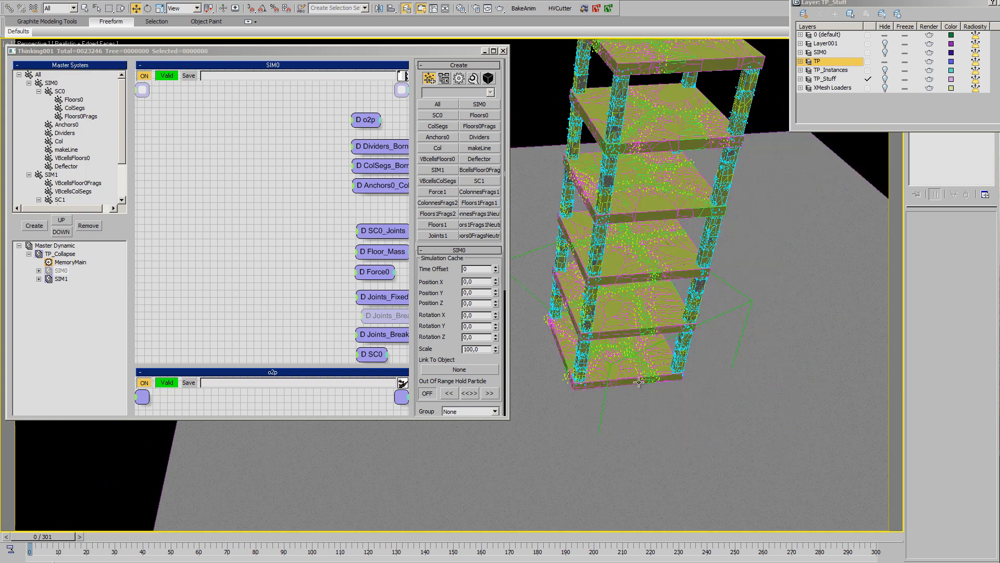
pyautogui.scroll(4, 628, 364)
pyautogui.scroll(5, 633, 447)
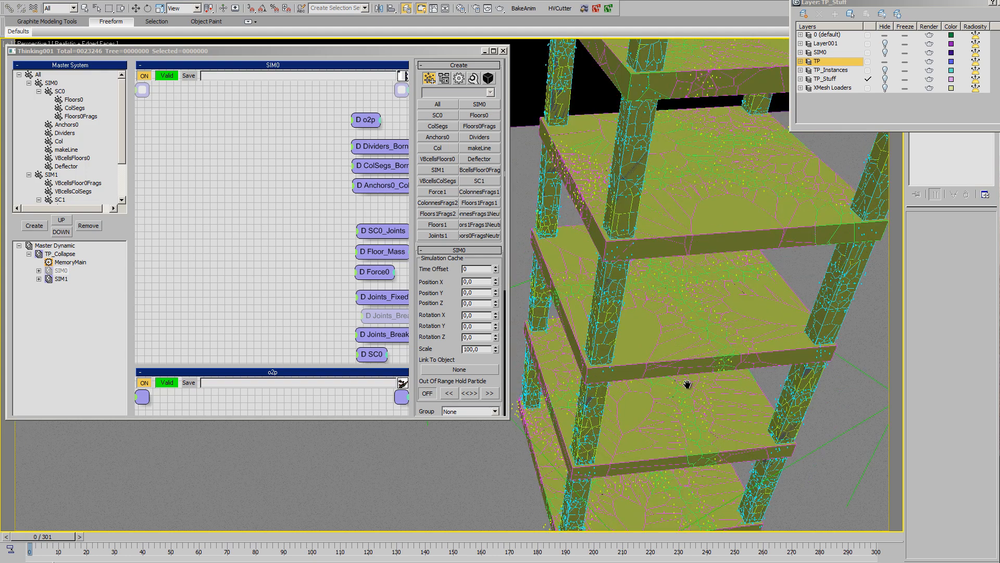
pyautogui.moveTo(688, 384); pyautogui.dragTo(689, 393, button='middle')
# Expand the SIM1 dynamic set and collapse its opened subsets so only their names are listed
pyautogui.click(39, 279)
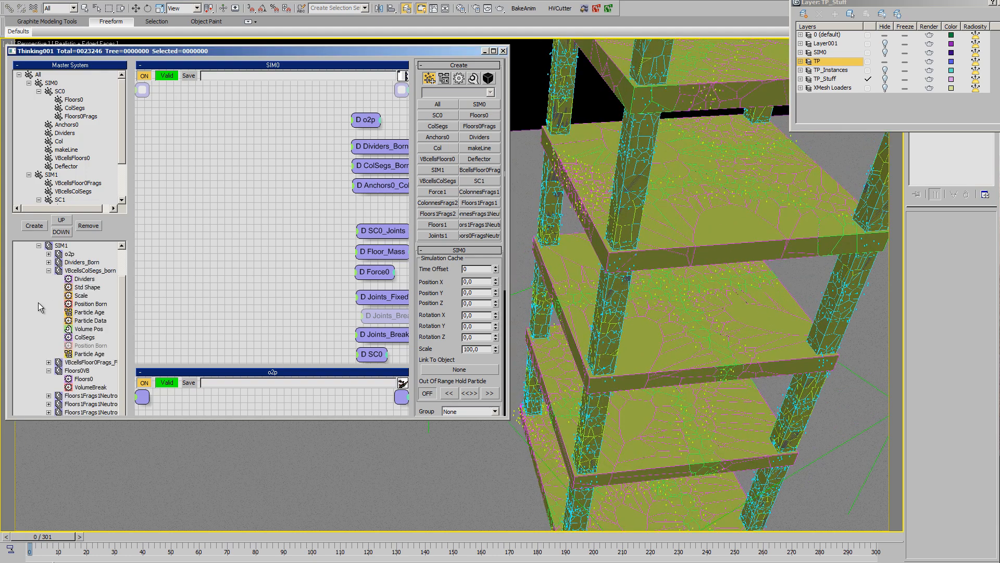
pyautogui.click(48, 271)
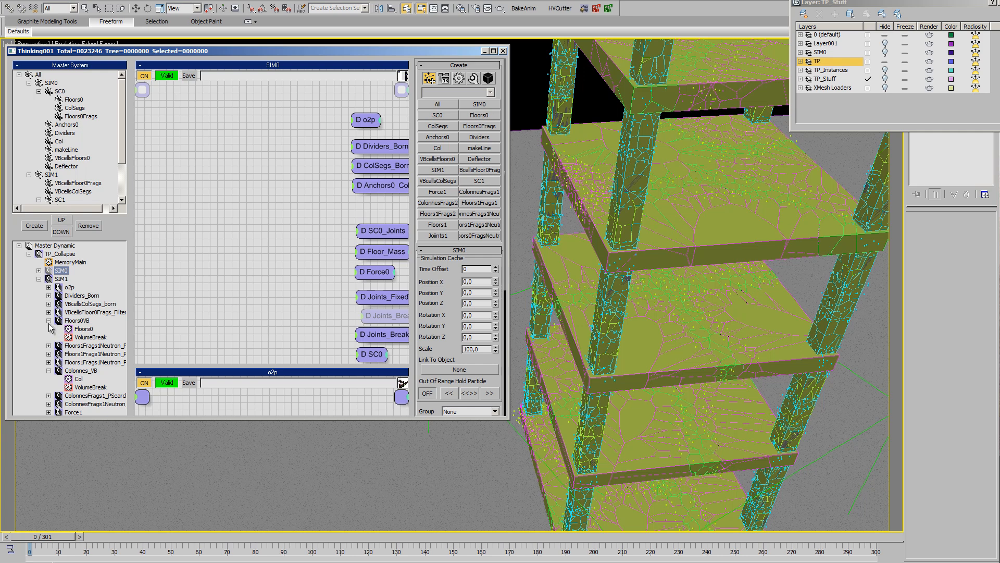
pyautogui.click(49, 320)
pyautogui.click(48, 354)
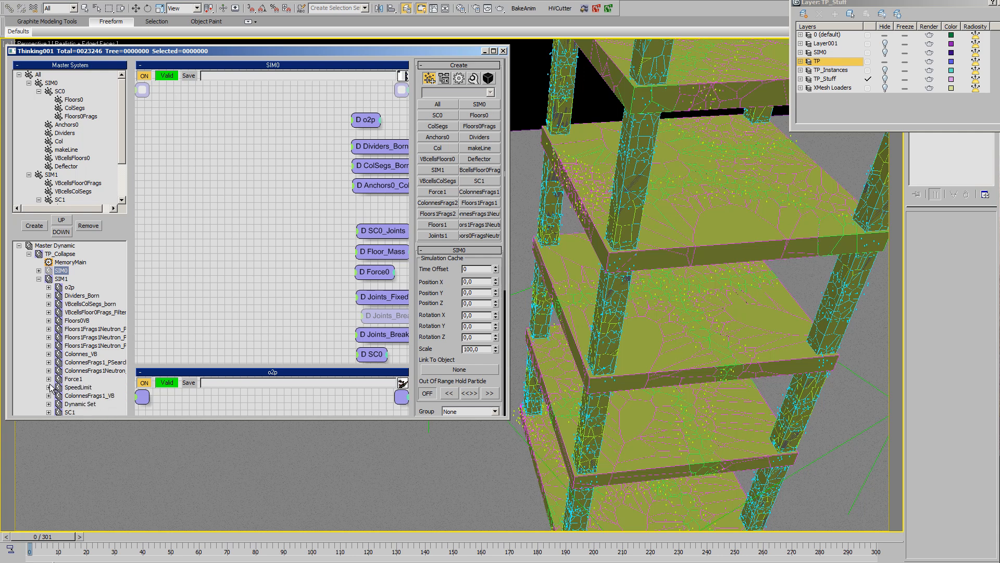
# Open SIM1's o2p dynamic set and select all the column segment objects listed in its ColSegs node
pyautogui.click(69, 287)
pyautogui.moveTo(338, 304); pyautogui.dragTo(364, 237, button='middle')
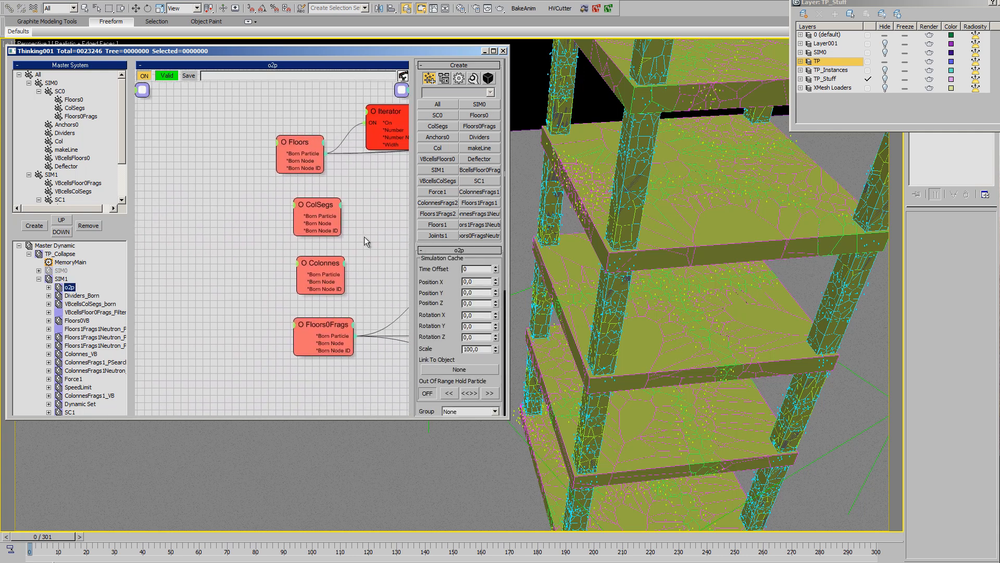
pyautogui.moveTo(314, 205)
pyautogui.mouseDown()
pyautogui.moveTo(305, 256)
pyautogui.moveTo(312, 194)
pyautogui.mouseUp()
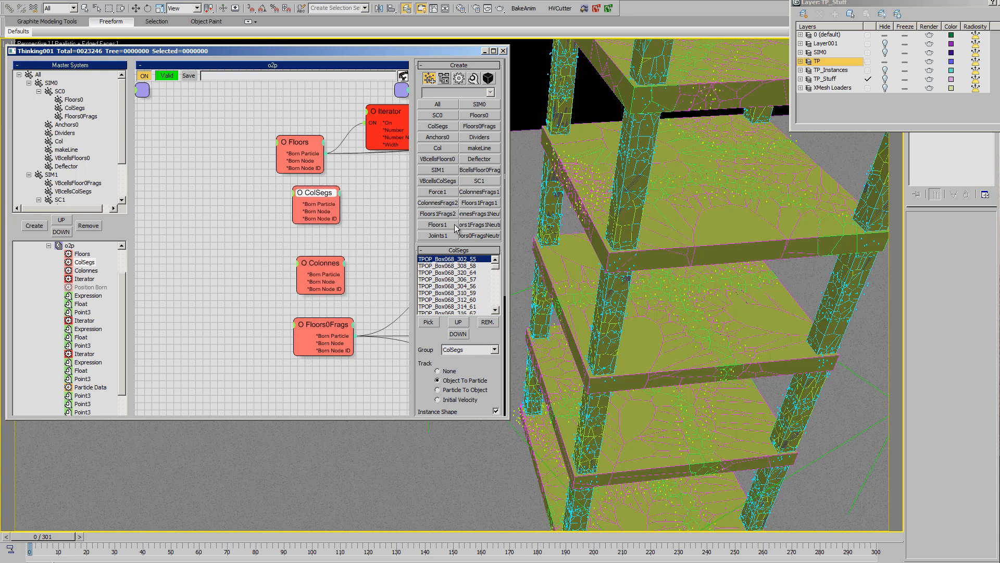
pyautogui.moveTo(495, 266); pyautogui.dragTo(496, 304)
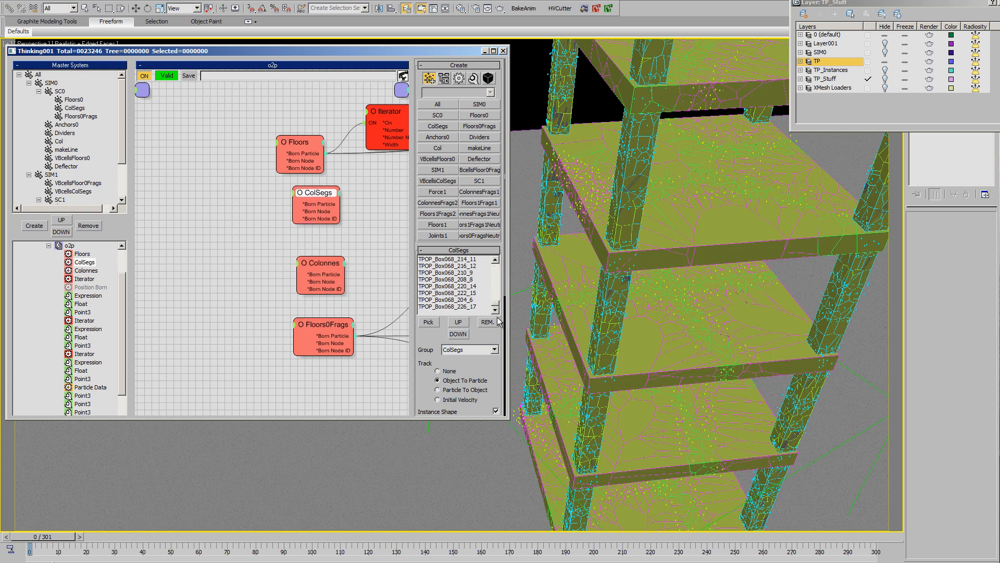
pyautogui.keyDown('shift'); pyautogui.click(452, 307); pyautogui.keyUp('shift')
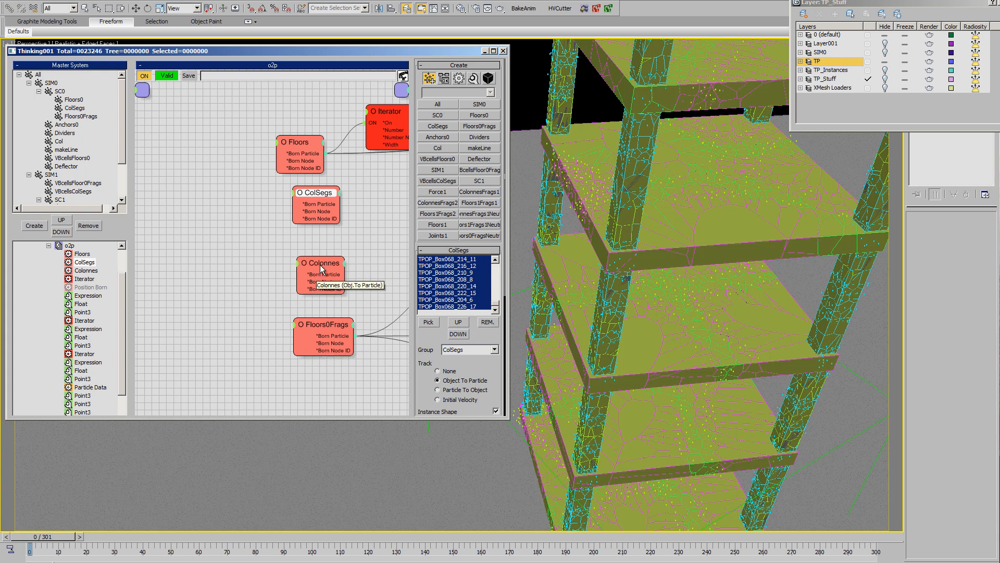
# Inspect the settings of the Colonnes and Floors0Frags nodes and examine the matching fractured columns and floors of the building
pyautogui.click(324, 284)
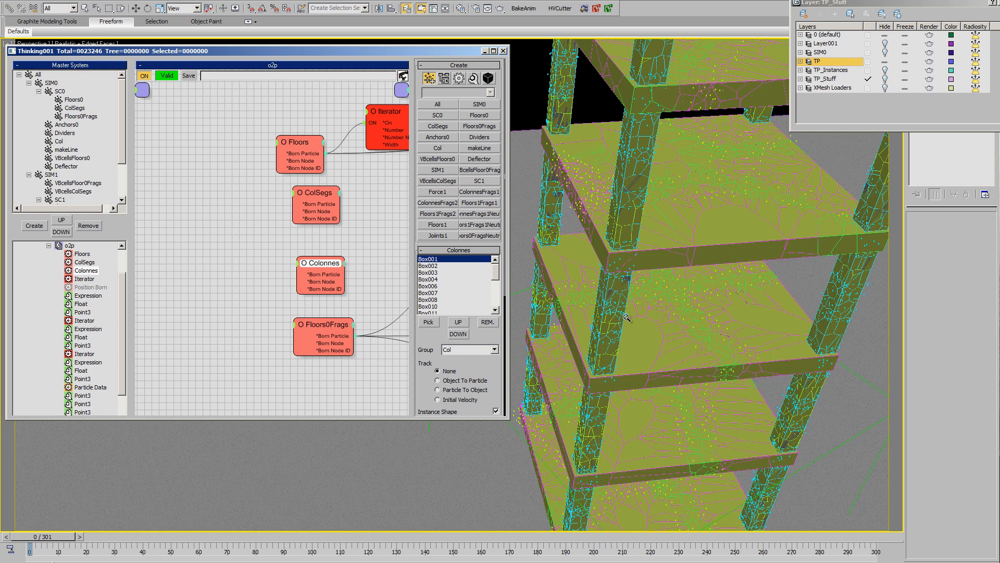
pyautogui.moveTo(320, 327); pyautogui.dragTo(329, 352)
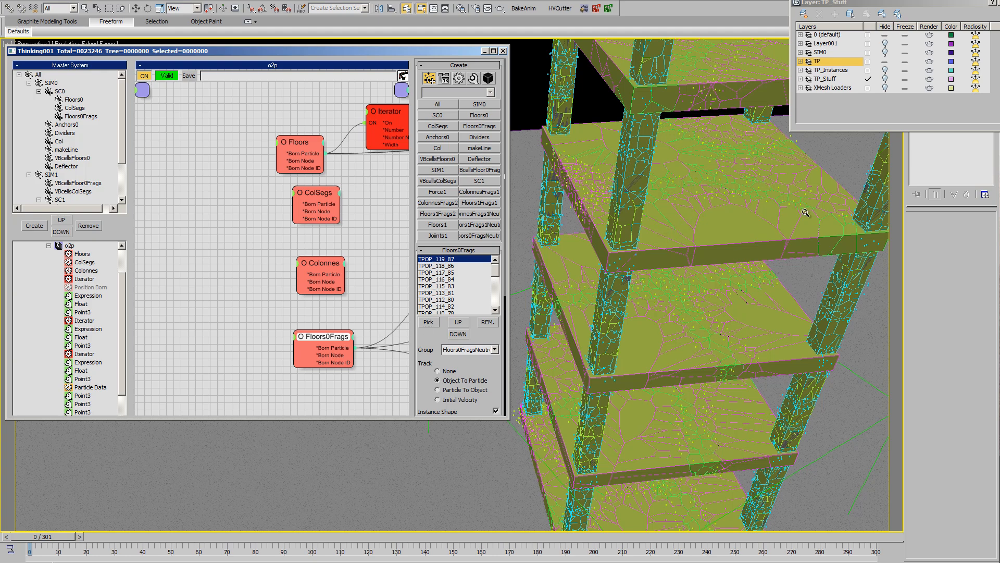
pyautogui.moveTo(671, 290)
pyautogui.keyDown('alt'); pyautogui.mouseDown(button='middle')
pyautogui.moveTo(658, 299)
pyautogui.moveTo(664, 284)
pyautogui.moveTo(681, 288)
pyautogui.moveTo(675, 300)
pyautogui.mouseUp(button='middle'); pyautogui.keyUp('alt')
pyautogui.moveTo(605, 347); pyautogui.dragTo(622, 249, button='middle')
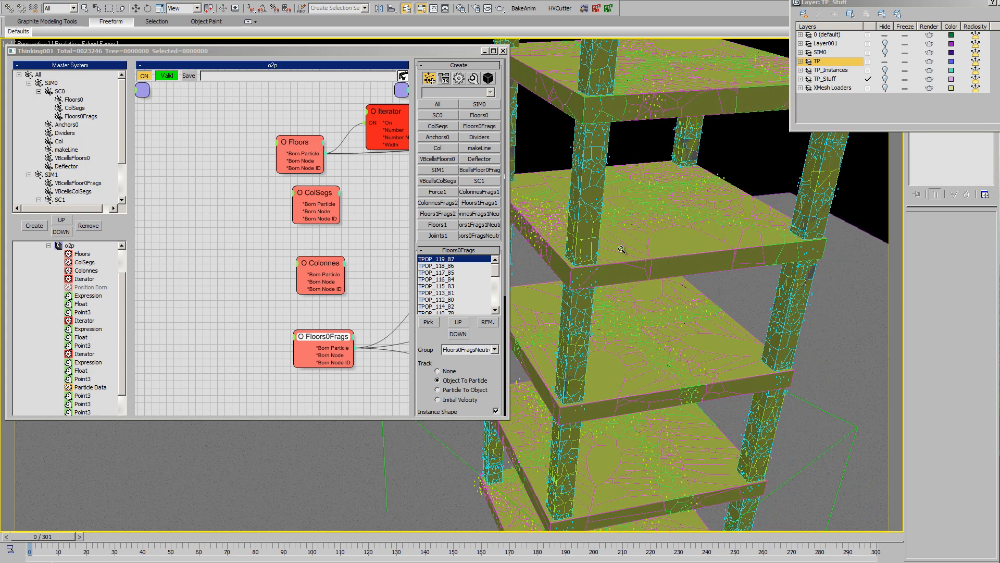
pyautogui.scroll(2, 636, 268)
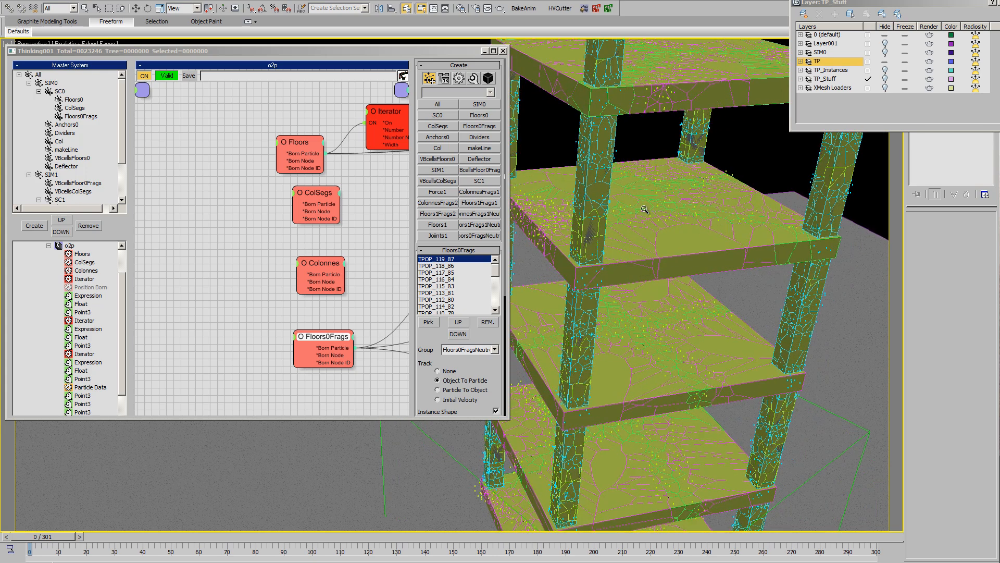
pyautogui.scroll(-1, 641, 318)
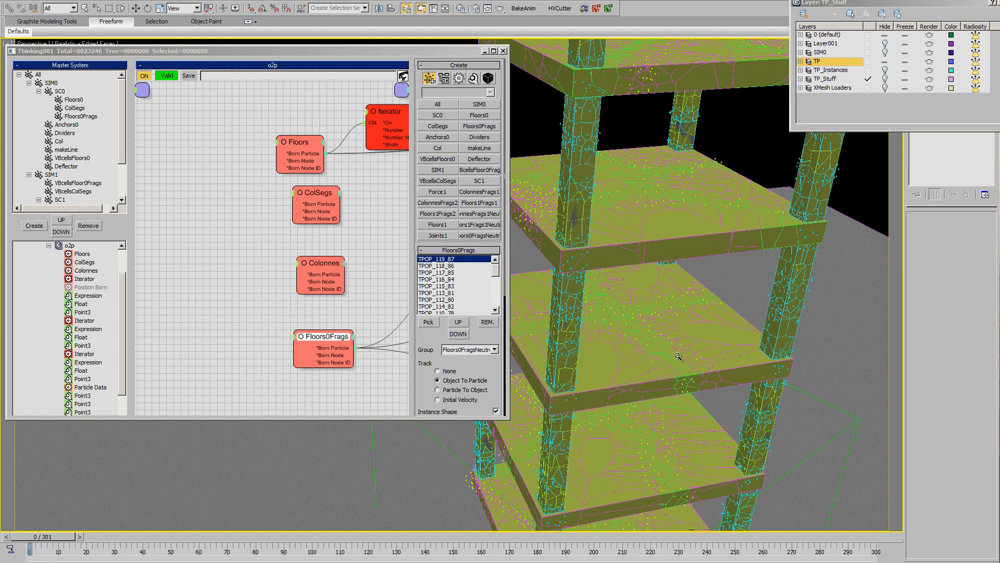
pyautogui.moveTo(579, 349); pyautogui.dragTo(600, 350, button='middle')
pyautogui.scroll(2, 602, 342)
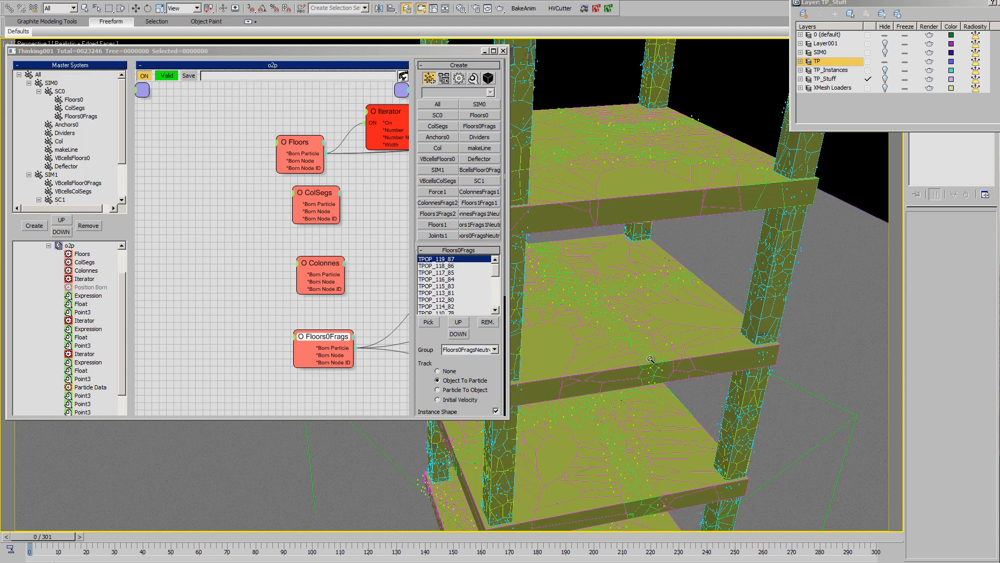
pyautogui.scroll(2, 654, 354)
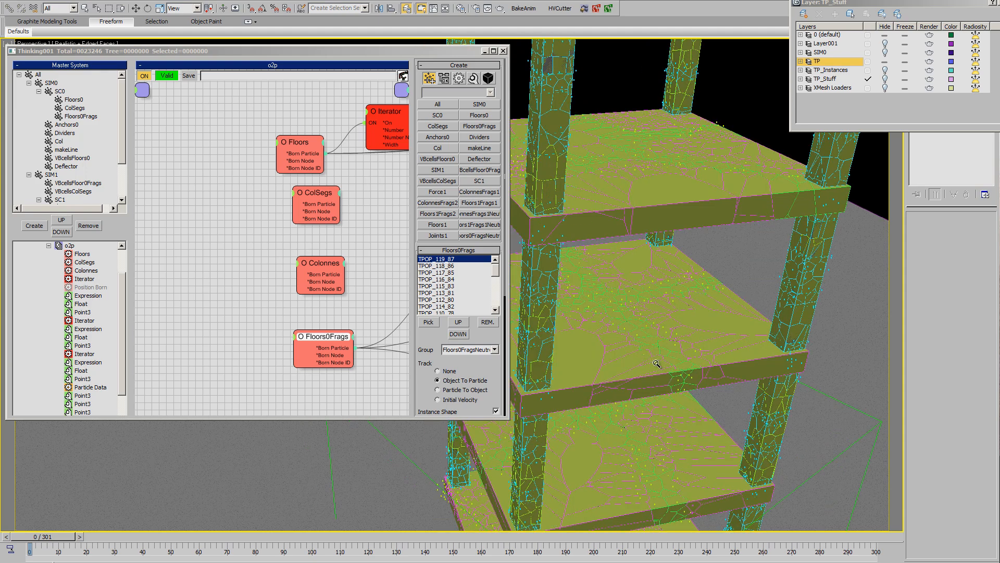
pyautogui.moveTo(623, 339); pyautogui.dragTo(579, 291, button='middle')
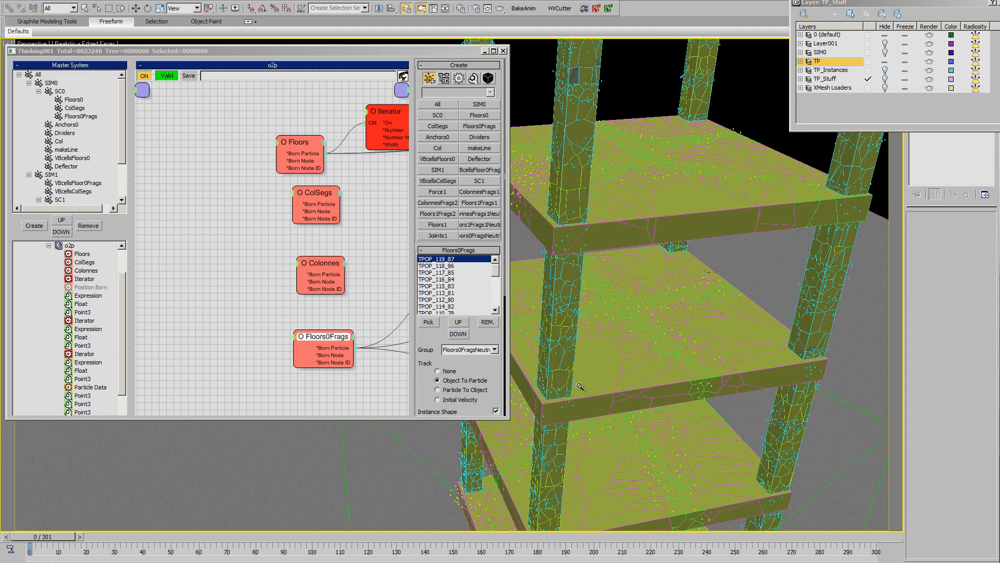
pyautogui.moveTo(600, 374); pyautogui.dragTo(604, 351, button='middle')
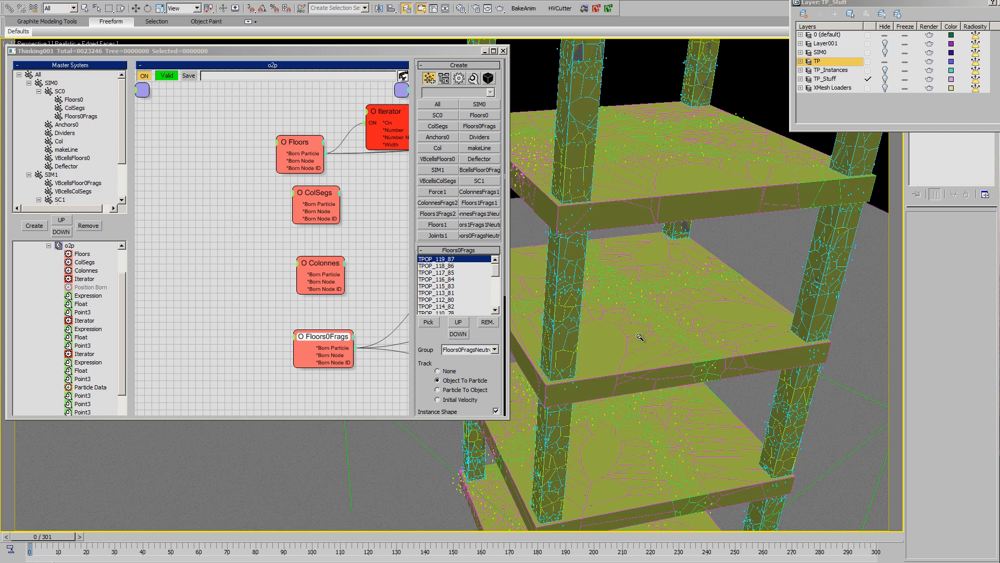
pyautogui.moveTo(641, 342); pyautogui.dragTo(645, 341, button='middle')
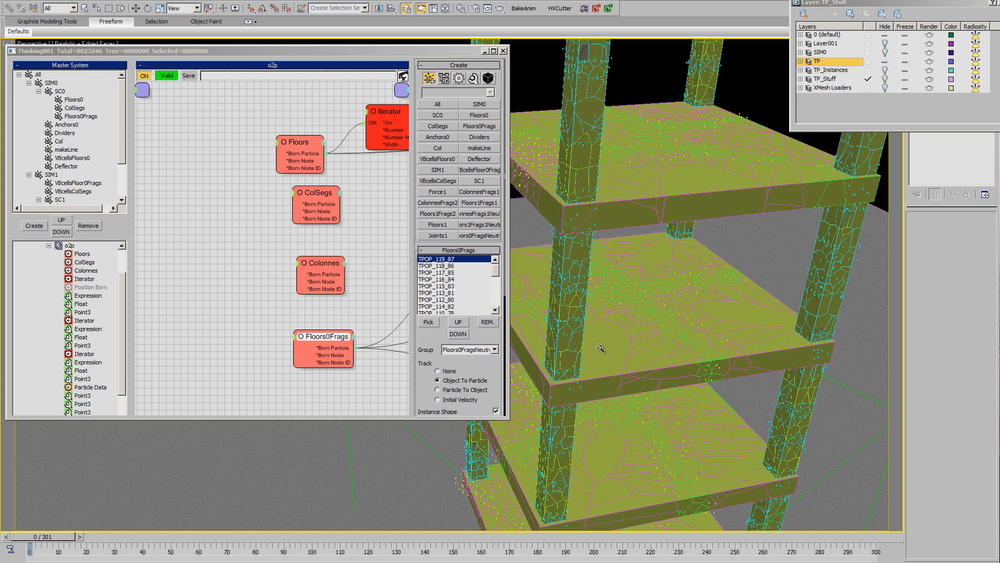
pyautogui.scroll(2, 601, 344)
pyautogui.scroll(1, 601, 344)
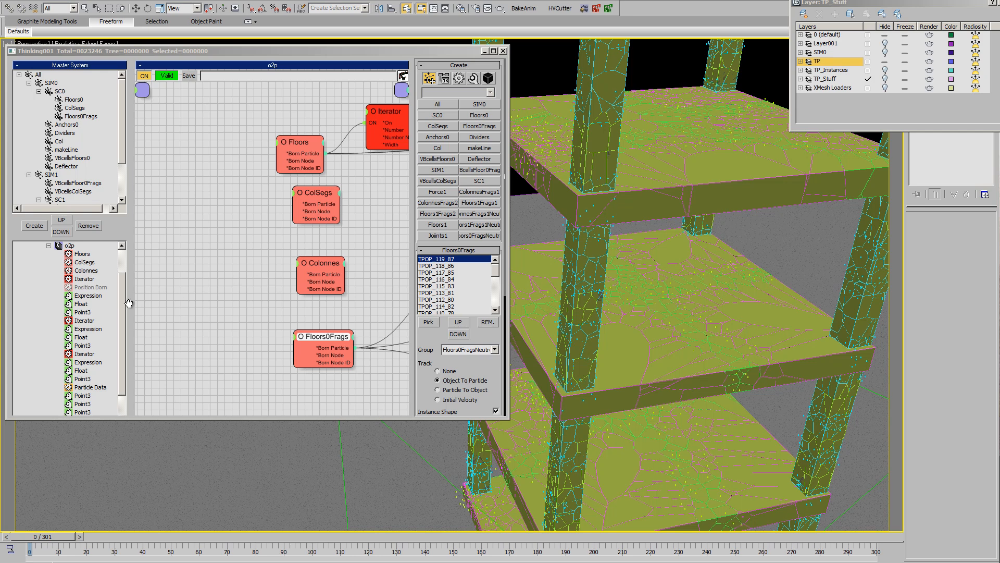
# Open the Floors1Frags1Neutron_PSearch dynamic set under SIM1 and show the settings of its PSearch operator
pyautogui.moveTo(124, 303); pyautogui.dragTo(122, 286)
pyautogui.click(49, 280)
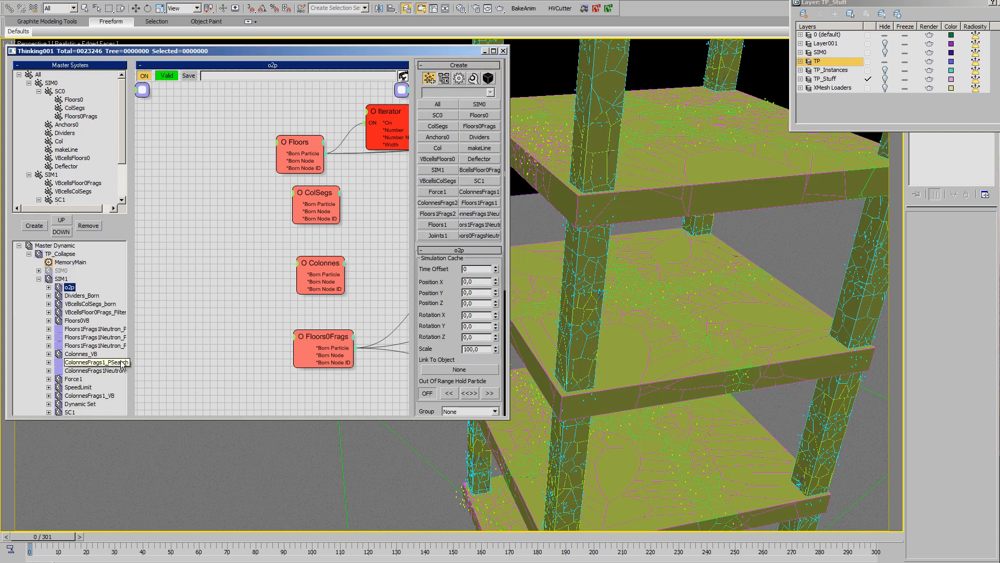
pyautogui.click(106, 331)
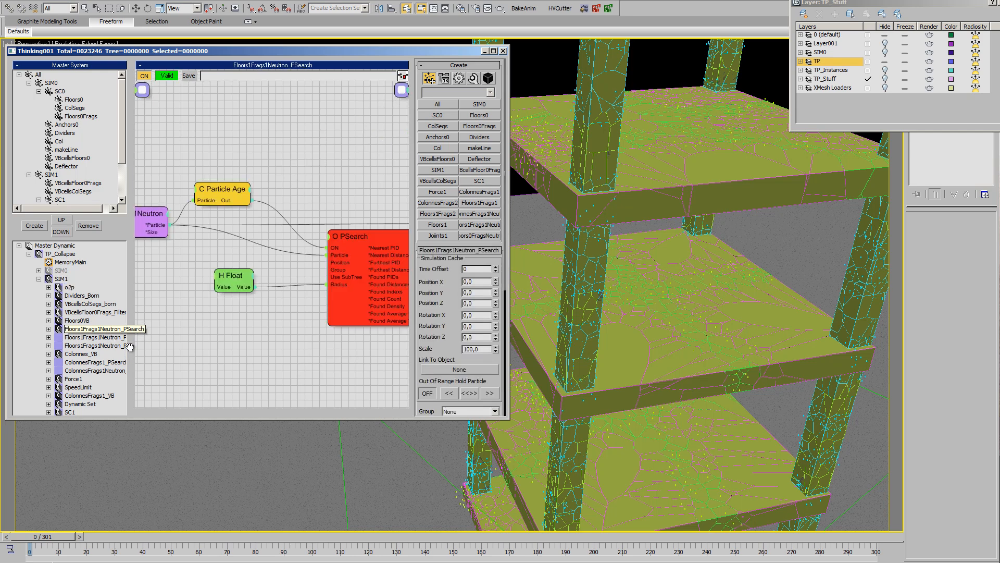
pyautogui.moveTo(354, 365); pyautogui.dragTo(364, 342, button='middle')
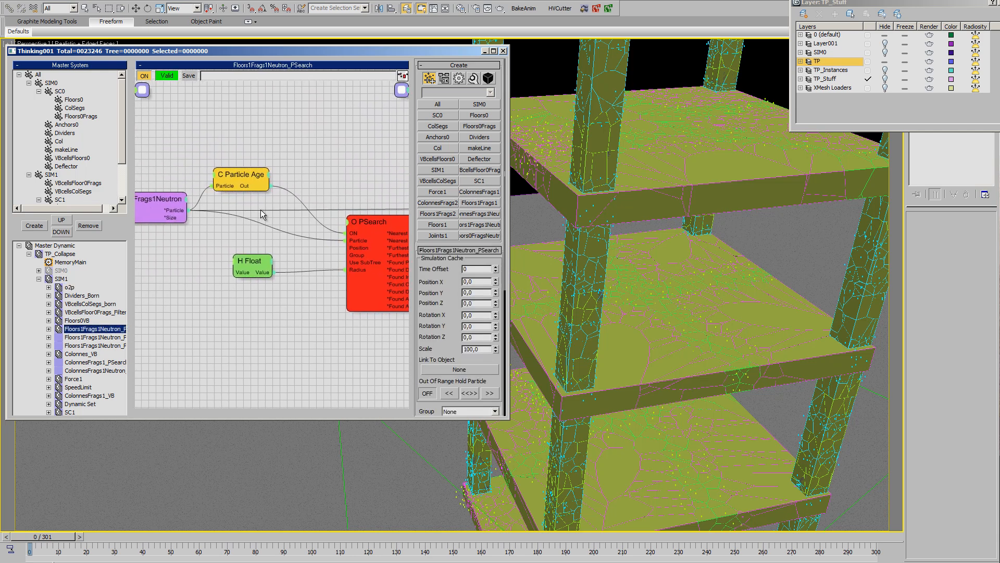
pyautogui.click(377, 237)
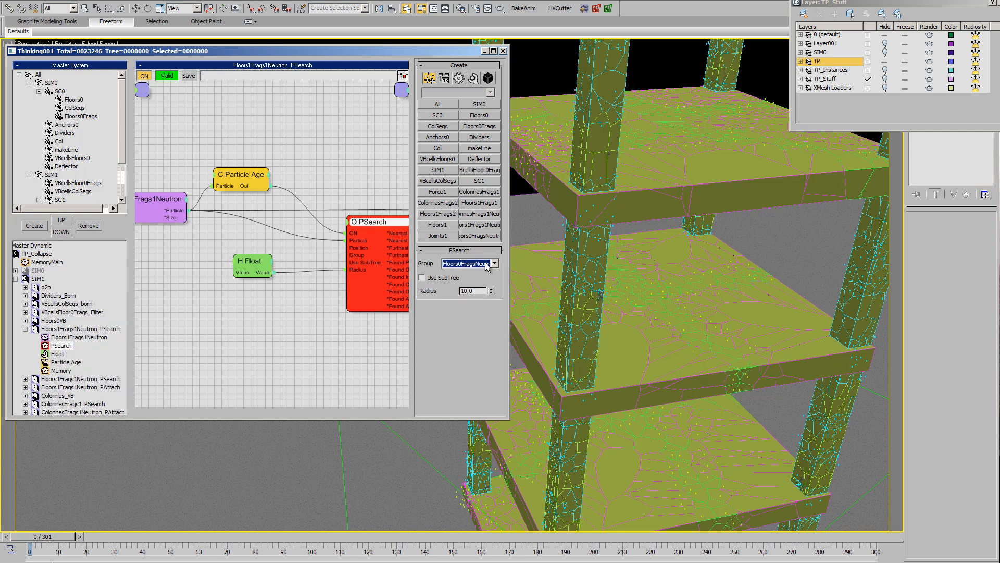
# Examine the column and floor fragments from several angles in both wireframe and shaded display
pyautogui.keyDown('alt'); pyautogui.moveTo(656, 294); pyautogui.dragTo(621, 268, button='middle'); pyautogui.keyUp('alt')
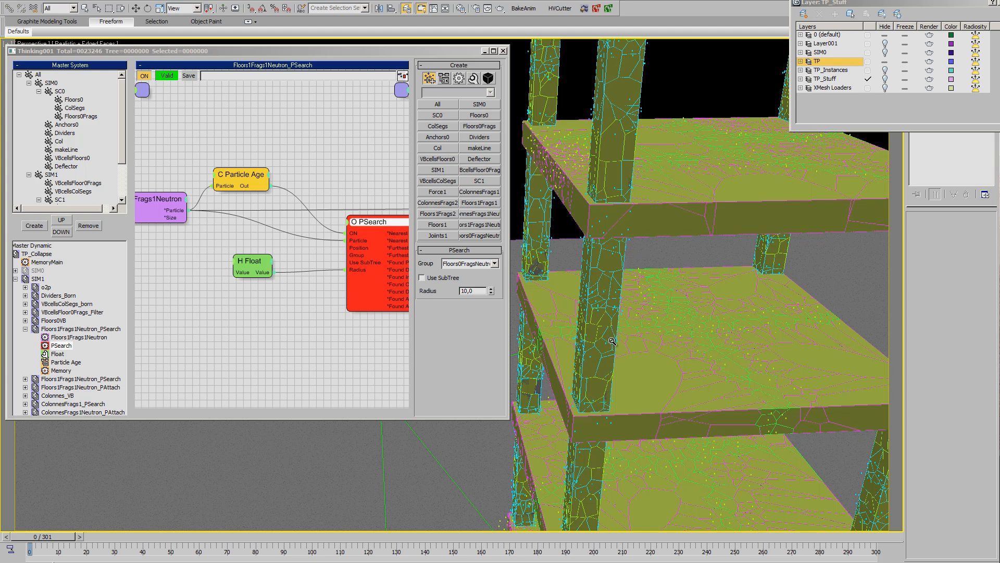
pyautogui.moveTo(614, 341)
pyautogui.keyDown('alt'); pyautogui.mouseDown(button='middle')
pyautogui.moveTo(643, 355)
pyautogui.moveTo(641, 311)
pyautogui.mouseUp(button='middle'); pyautogui.keyUp('alt')
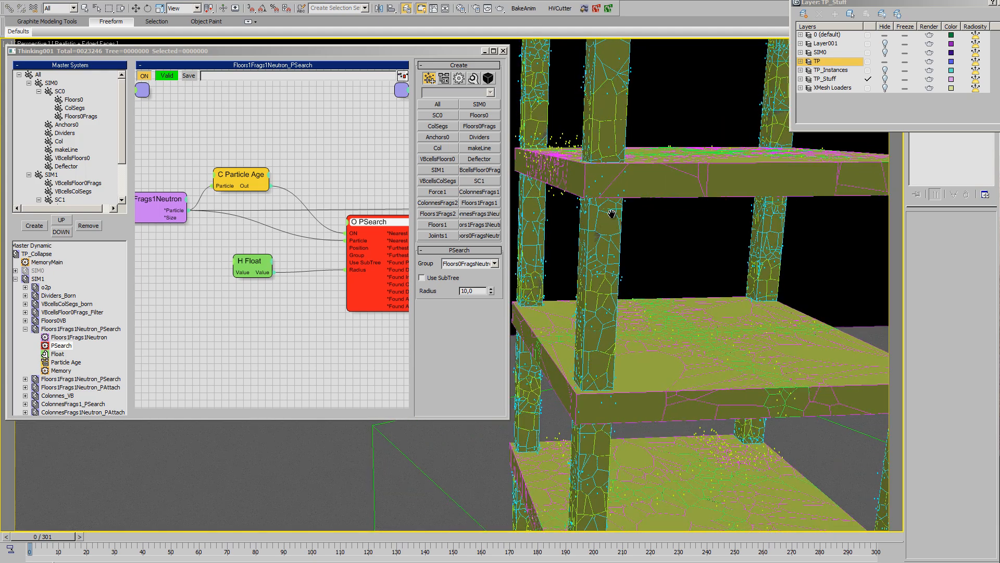
pyautogui.keyDown('ctrl'); pyautogui.keyDown('alt'); pyautogui.moveTo(598, 216); pyautogui.dragTo(611, 248, button='middle'); pyautogui.keyUp('alt'); pyautogui.keyUp('ctrl')
pyautogui.press('F3')
pyautogui.keyDown('ctrl'); pyautogui.keyDown('alt'); pyautogui.moveTo(637, 328); pyautogui.dragTo(584, 244, button='middle'); pyautogui.keyUp('alt'); pyautogui.keyUp('ctrl')
pyautogui.moveTo(633, 288); pyautogui.dragTo(644, 280, button='middle')
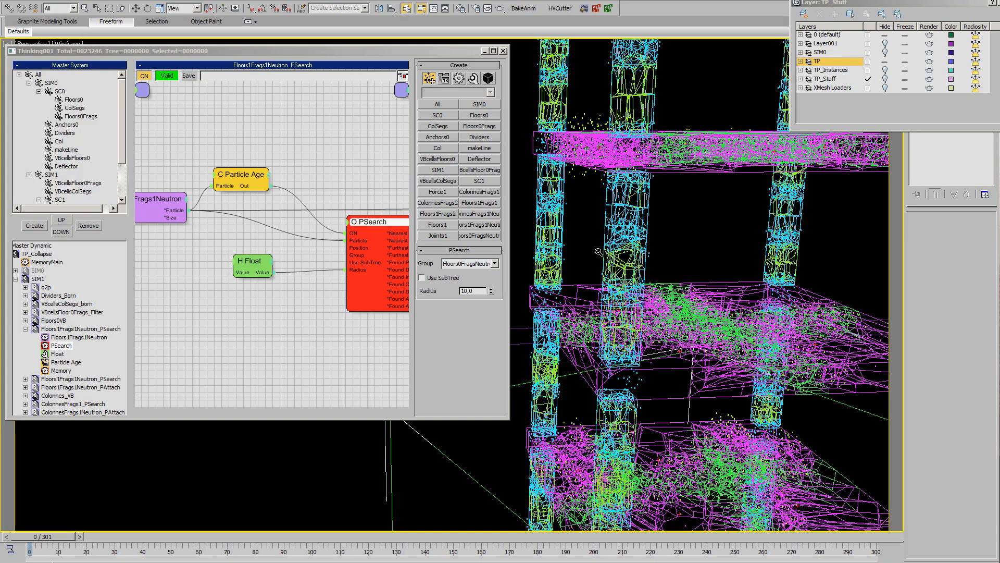
pyautogui.moveTo(600, 253)
pyautogui.keyDown('alt'); pyautogui.mouseDown(button='middle')
pyautogui.moveTo(632, 297)
pyautogui.moveTo(601, 247)
pyautogui.mouseUp(button='middle'); pyautogui.keyUp('alt')
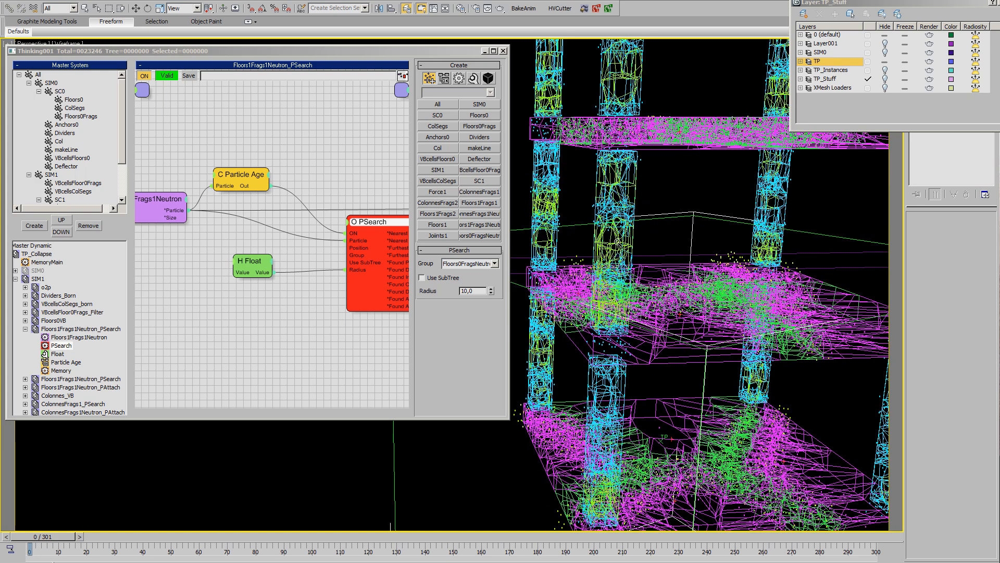
pyautogui.press('F3')
pyautogui.press('F3')
pyautogui.press('F3')
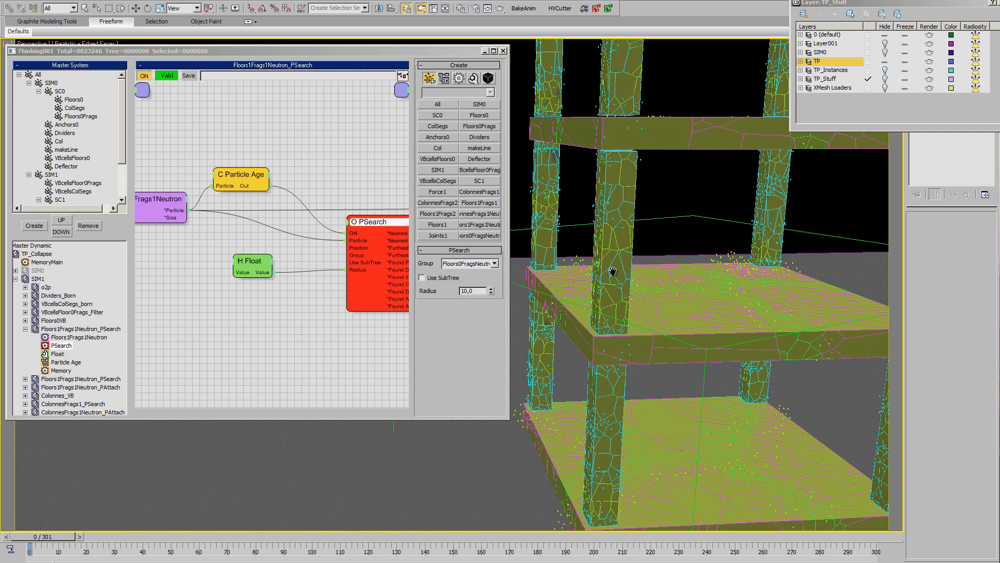
pyautogui.scroll(5, 611, 268)
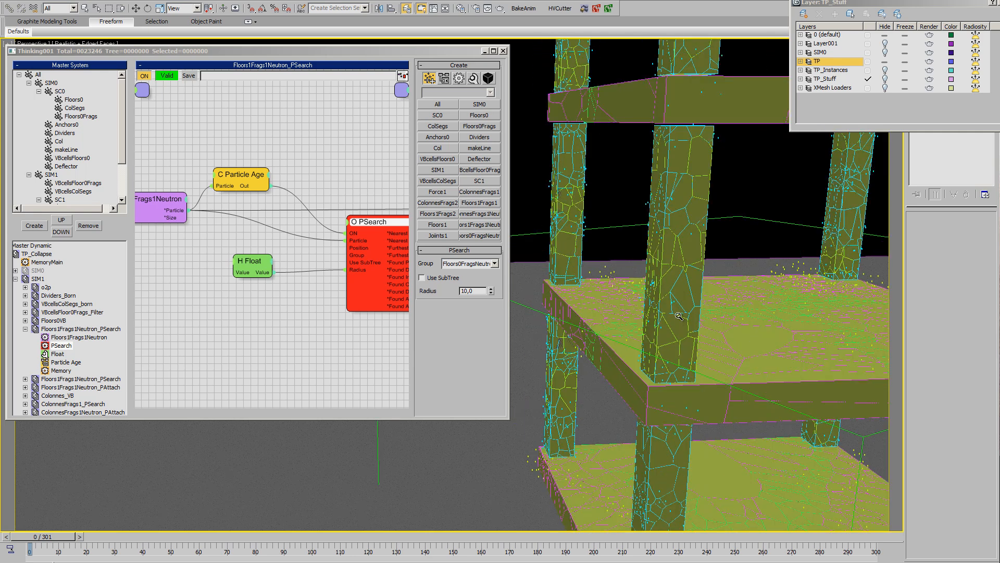
# Collapse SIM0 in the particle group tree and show the properties of the Floors1Frags1Neutron group under SC1
pyautogui.moveTo(120, 147); pyautogui.dragTo(127, 192)
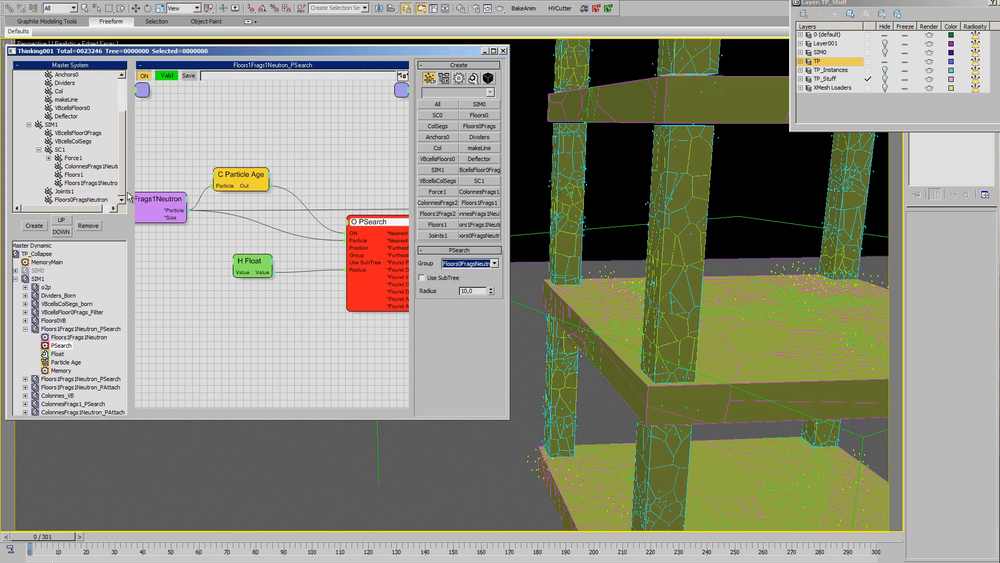
pyautogui.click(39, 149)
pyautogui.click(40, 83)
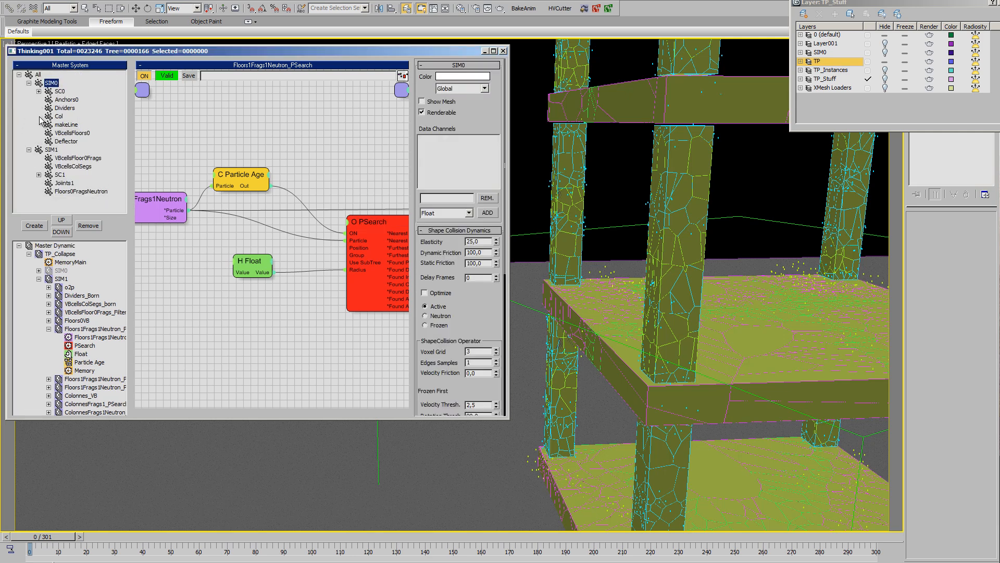
pyautogui.click(37, 93)
pyautogui.click(37, 93)
pyautogui.click(38, 92)
pyautogui.click(29, 83)
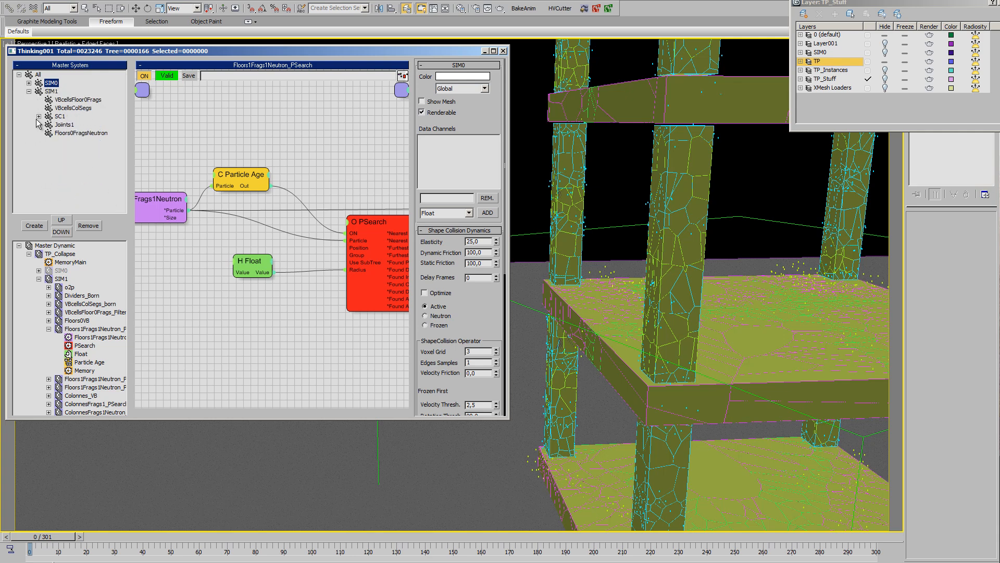
pyautogui.click(39, 116)
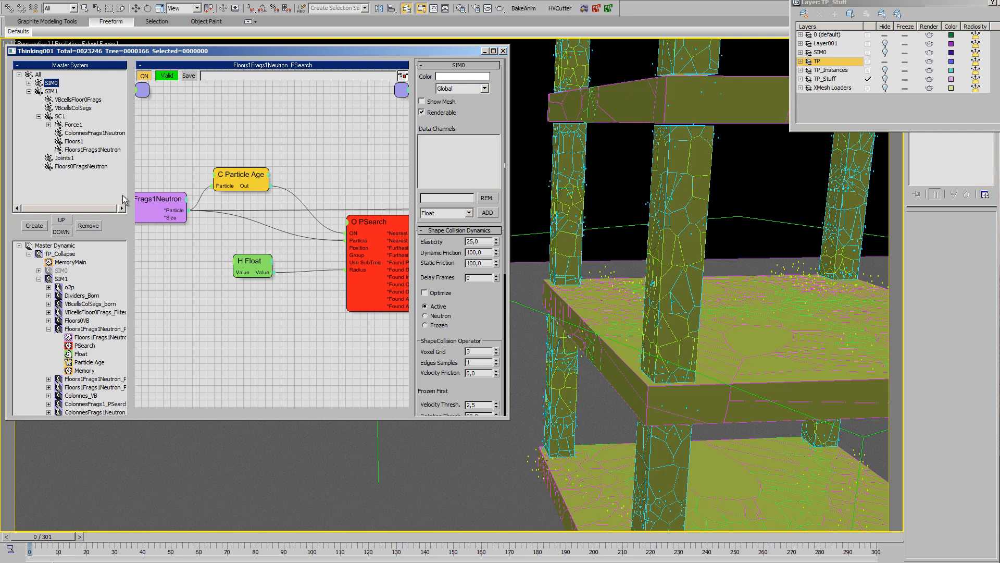
pyautogui.click(92, 150)
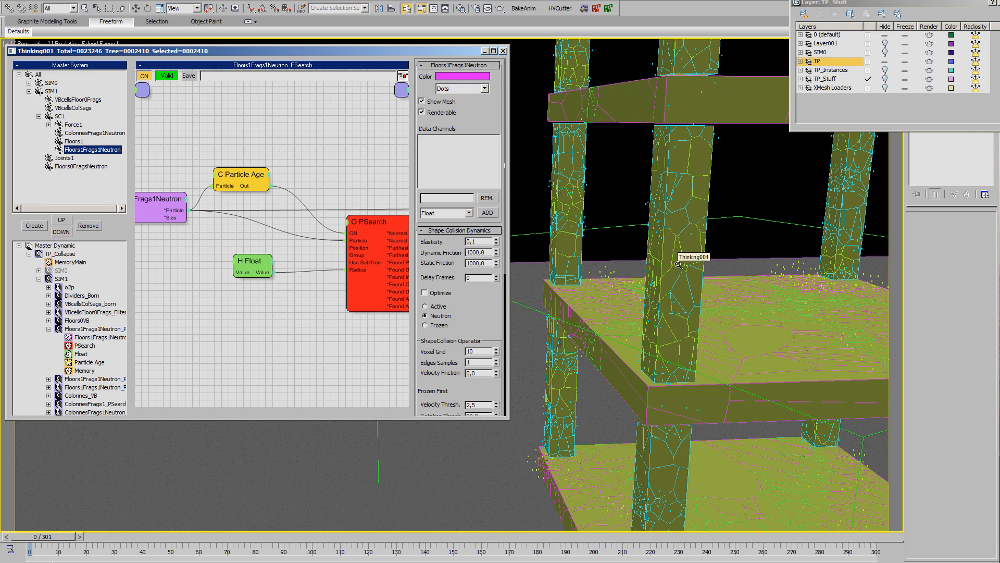
# Show the settings of the Float helper that feeds the PSearch radius for the floor neutron fragments
pyautogui.moveTo(676, 284); pyautogui.dragTo(672, 297, button='middle')
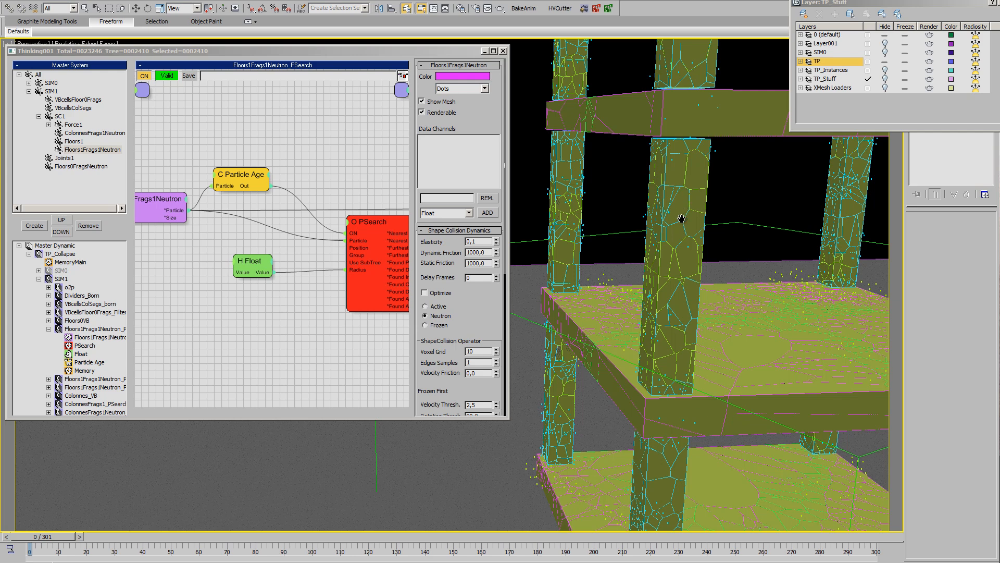
pyautogui.moveTo(681, 219); pyautogui.dragTo(685, 207, button='middle')
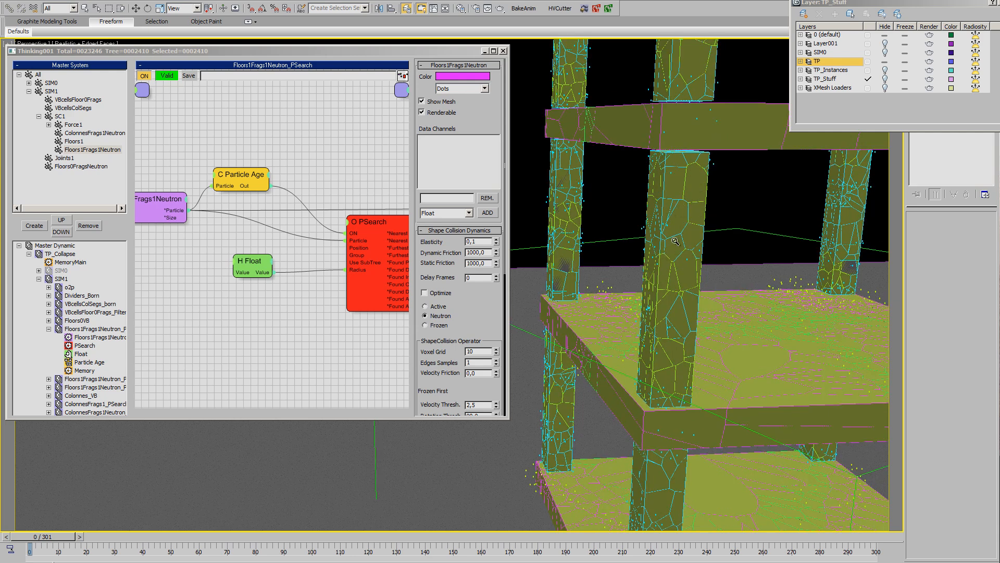
pyautogui.click(256, 267)
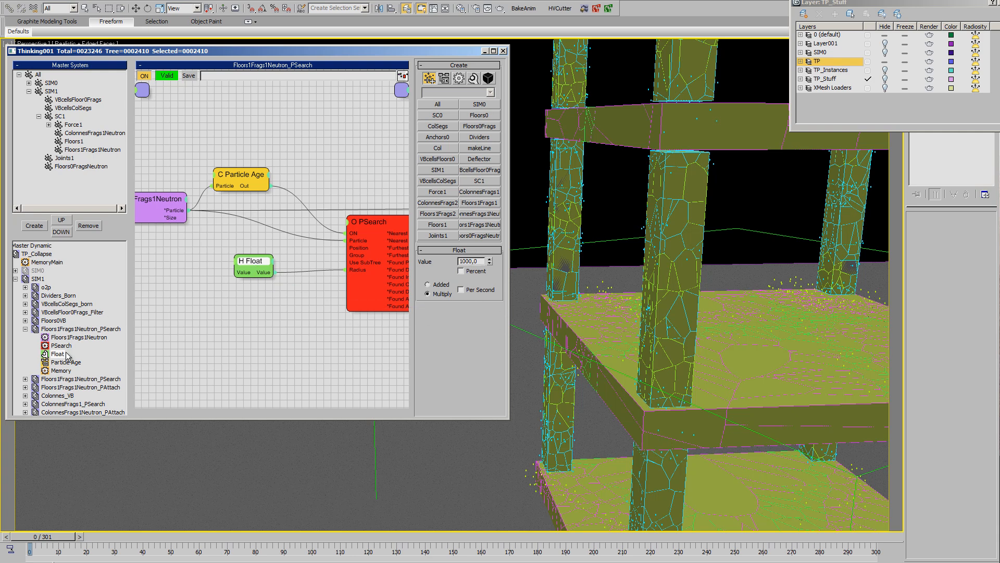
# Open the ColonnesFrags1_PSearch dynamic set and inspect the settings of its Random helper and PSearch operator
pyautogui.click(86, 405)
pyautogui.moveTo(258, 372); pyautogui.dragTo(342, 364, button='middle')
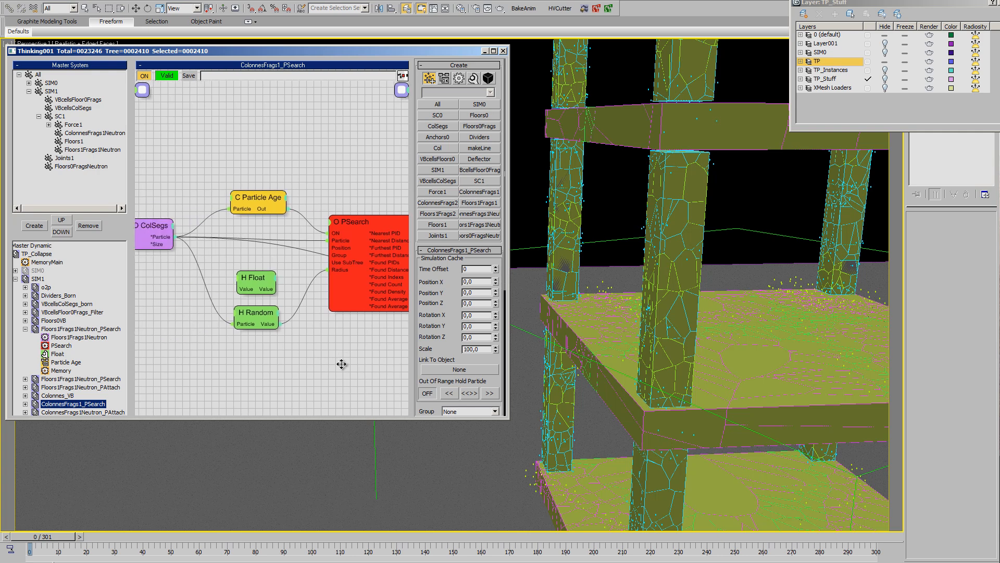
pyautogui.click(248, 315)
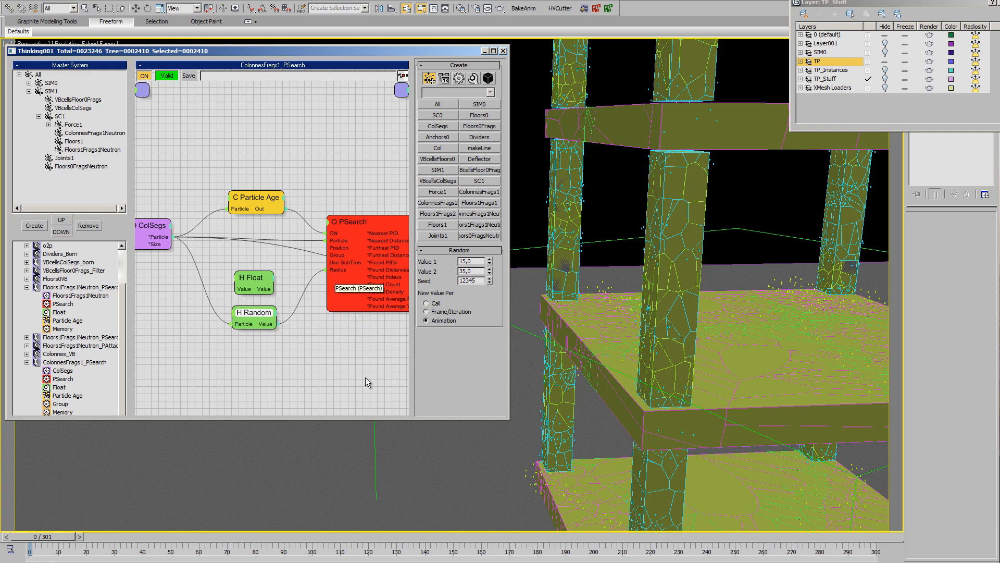
pyautogui.moveTo(360, 365); pyautogui.dragTo(213, 370, button='middle')
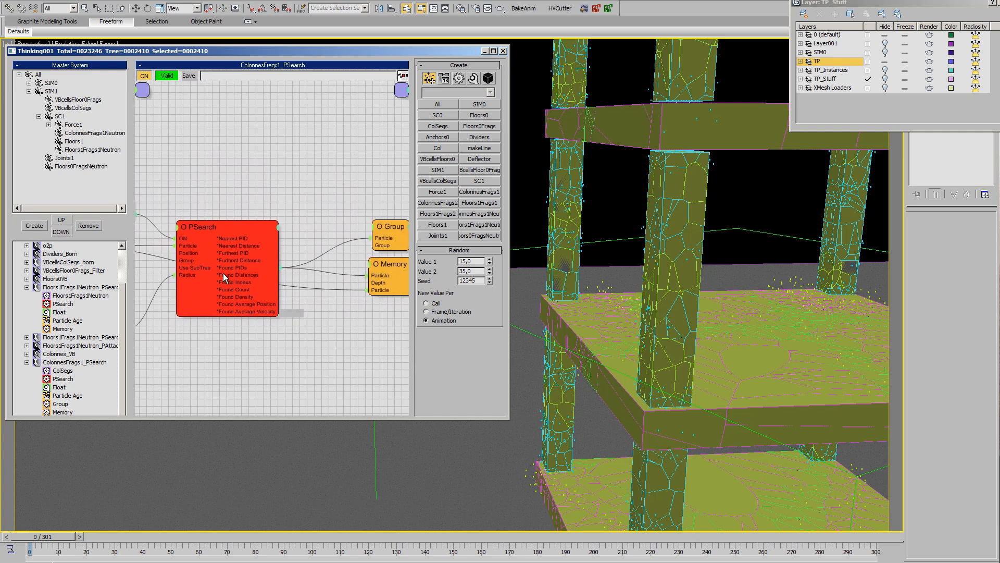
pyautogui.click(211, 228)
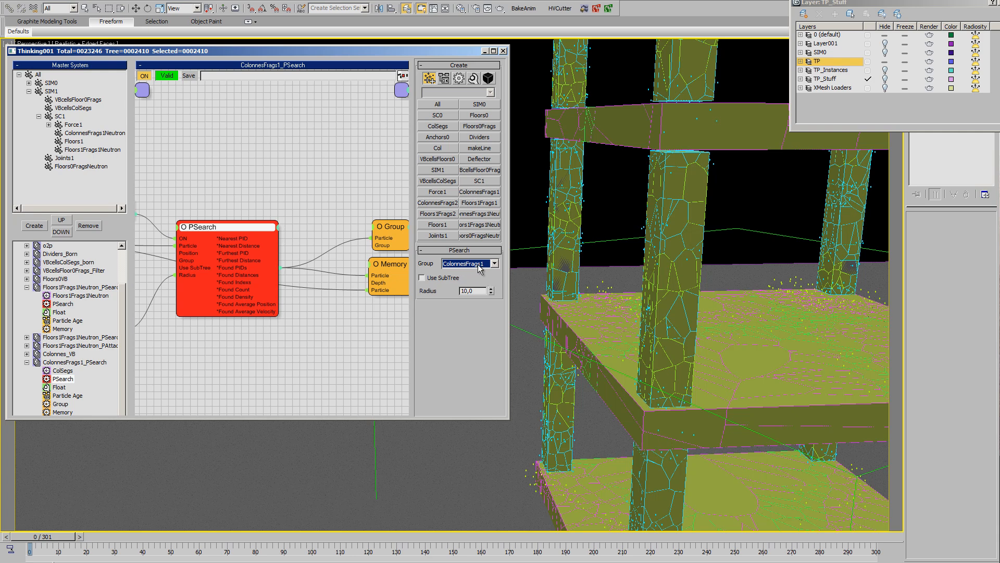
# Look at the column fragments in the viewport and show the Memory operator's settings in ColonnesFrags1_PSearch
pyautogui.moveTo(691, 291); pyautogui.dragTo(692, 306, button='middle')
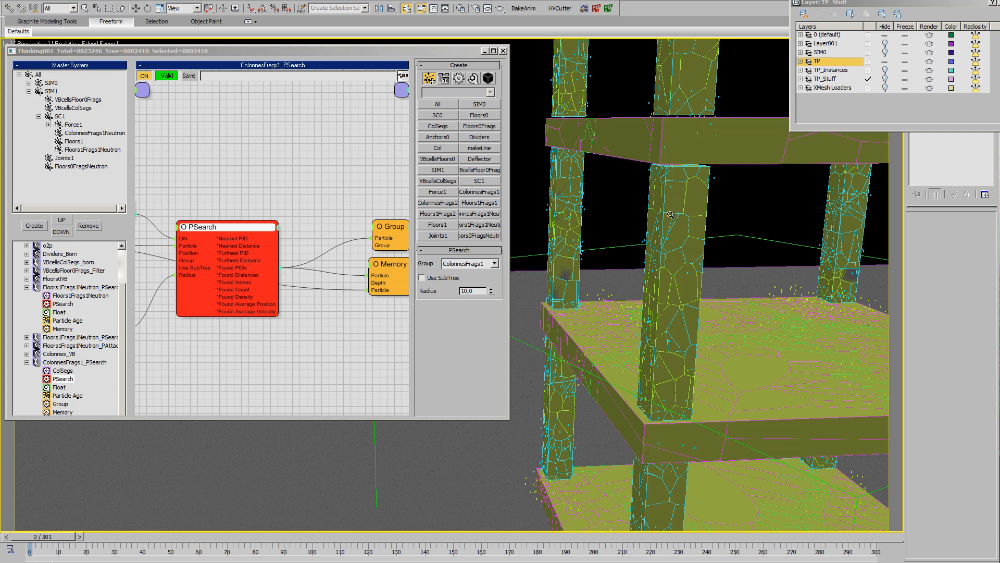
pyautogui.moveTo(696, 377); pyautogui.dragTo(676, 331)
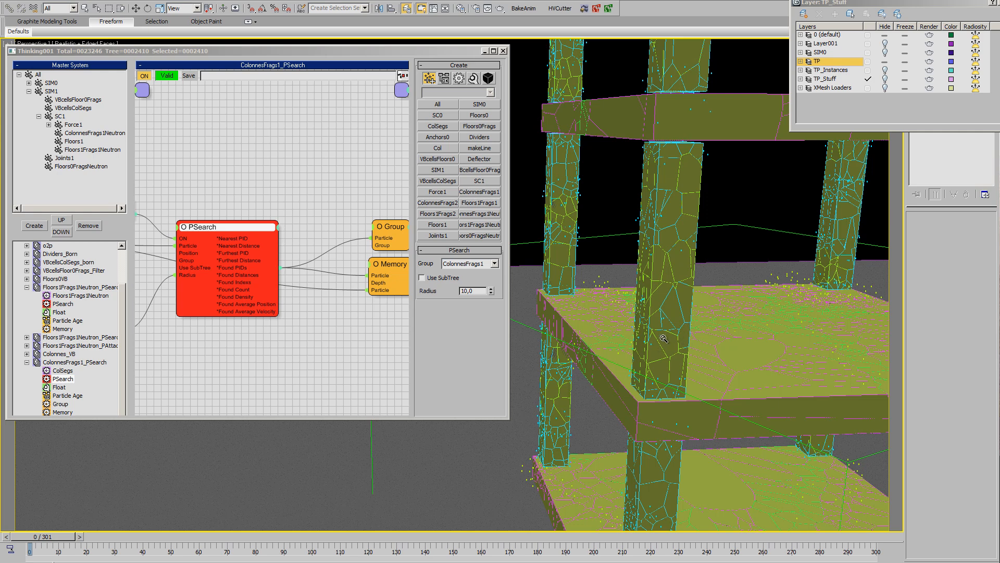
pyautogui.click(386, 293)
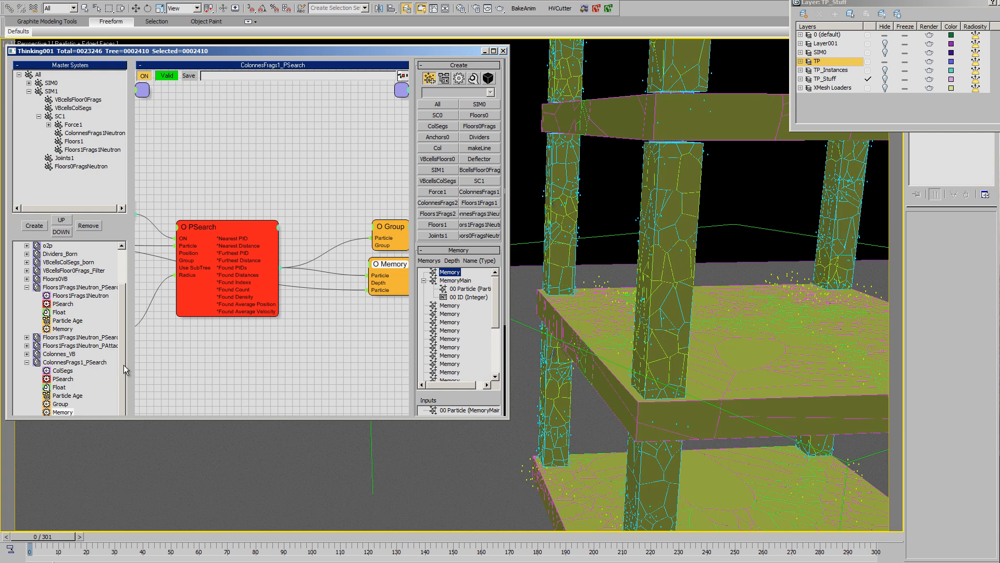
# Collapse ColonnesFrags1_PSearch, open the ColonnesFrags1Neutron_PAttach dynamic set, and look over the building's columns and floors
pyautogui.click(28, 363)
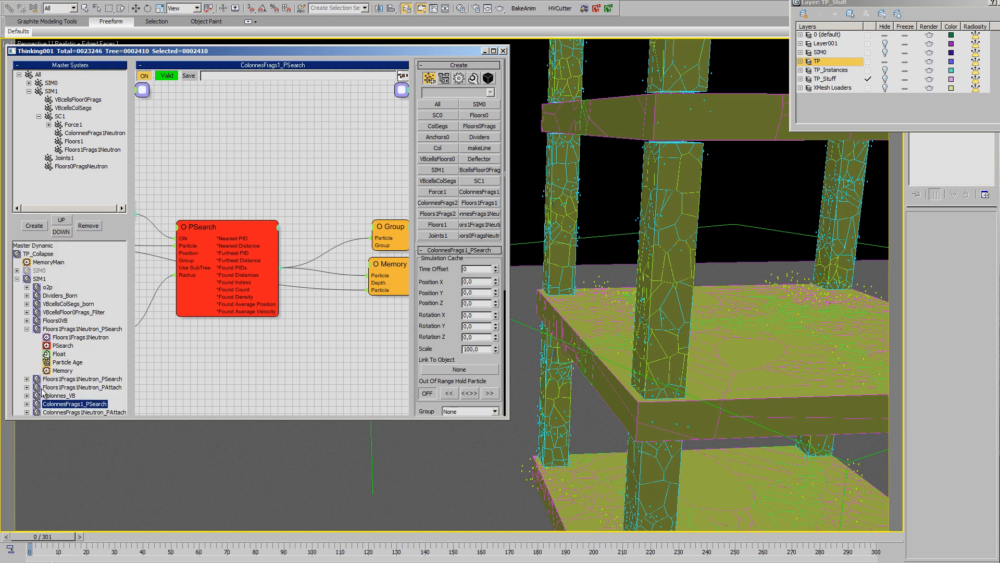
pyautogui.click(104, 412)
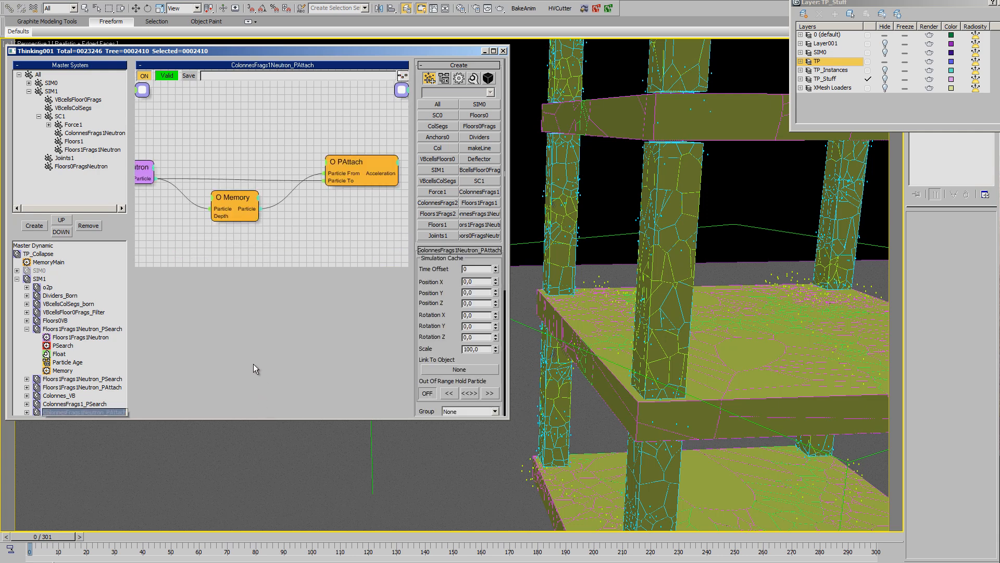
pyautogui.moveTo(736, 346); pyautogui.dragTo(657, 367, button='middle')
pyautogui.scroll(-3, 704, 390)
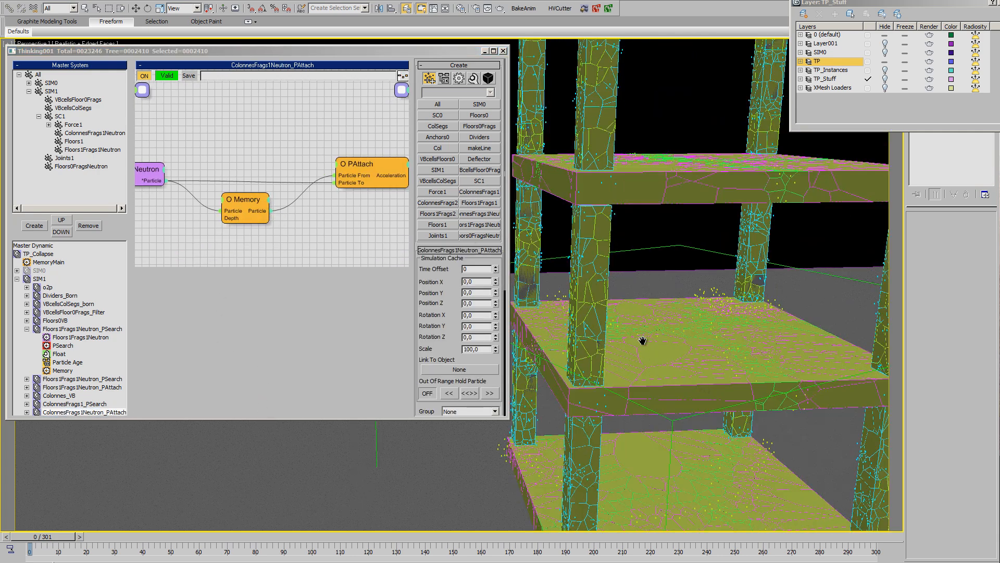
pyautogui.scroll(1, 643, 340)
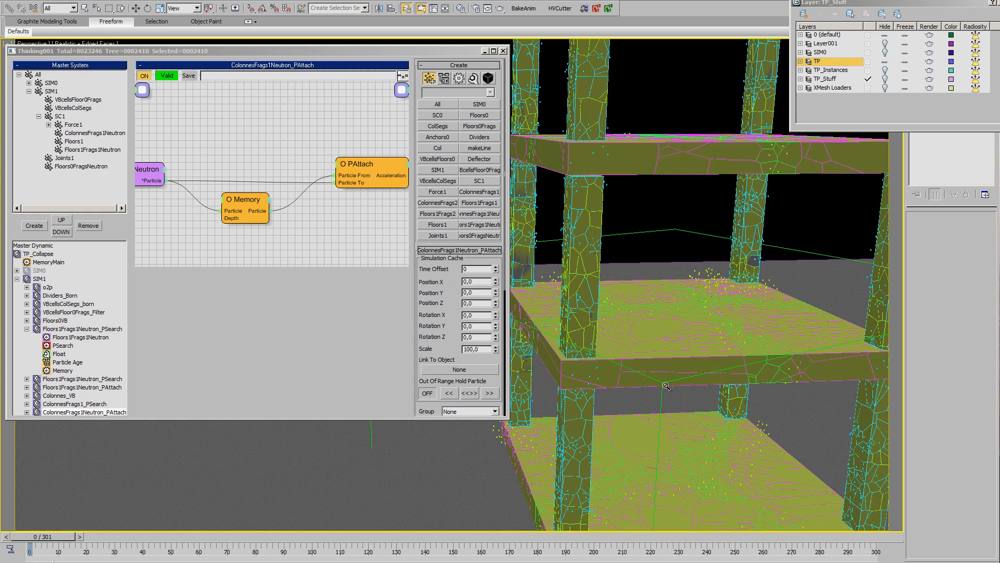
pyautogui.moveTo(658, 391); pyautogui.dragTo(666, 400, button='middle')
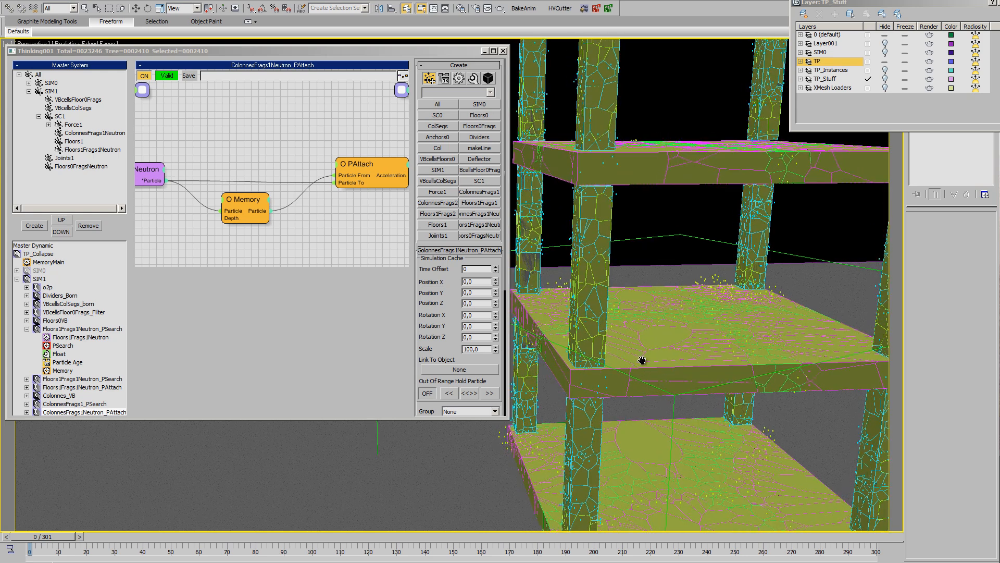
# Collapse the Floors1Frags1Neutron_PSearch dynamic set and show the SC1 operator and its settings in the SC1 dynamic set
pyautogui.scroll(1, 657, 339)
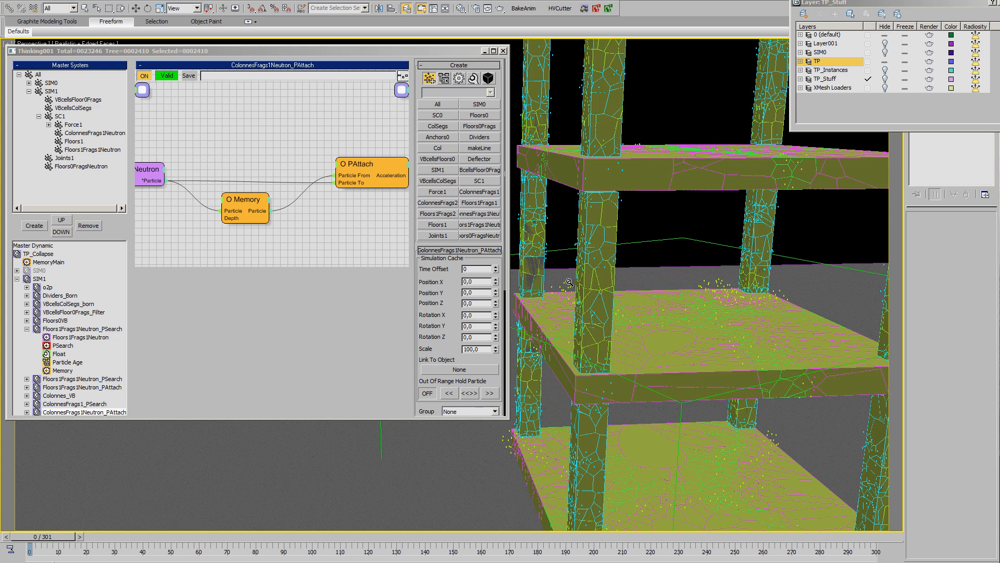
pyautogui.moveTo(633, 320); pyautogui.dragTo(636, 336, button='middle')
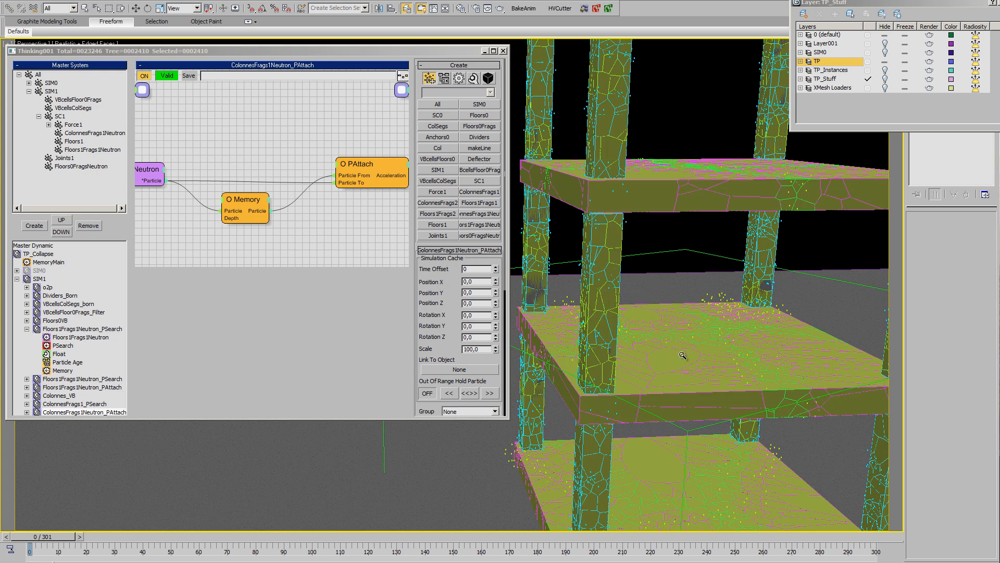
pyautogui.keyDown('alt'); pyautogui.moveTo(673, 352); pyautogui.dragTo(684, 356, button='middle'); pyautogui.keyUp('alt')
pyautogui.keyDown('ctrl'); pyautogui.keyDown('alt'); pyautogui.moveTo(618, 341); pyautogui.dragTo(616, 367, button='middle'); pyautogui.keyUp('alt'); pyautogui.keyUp('ctrl')
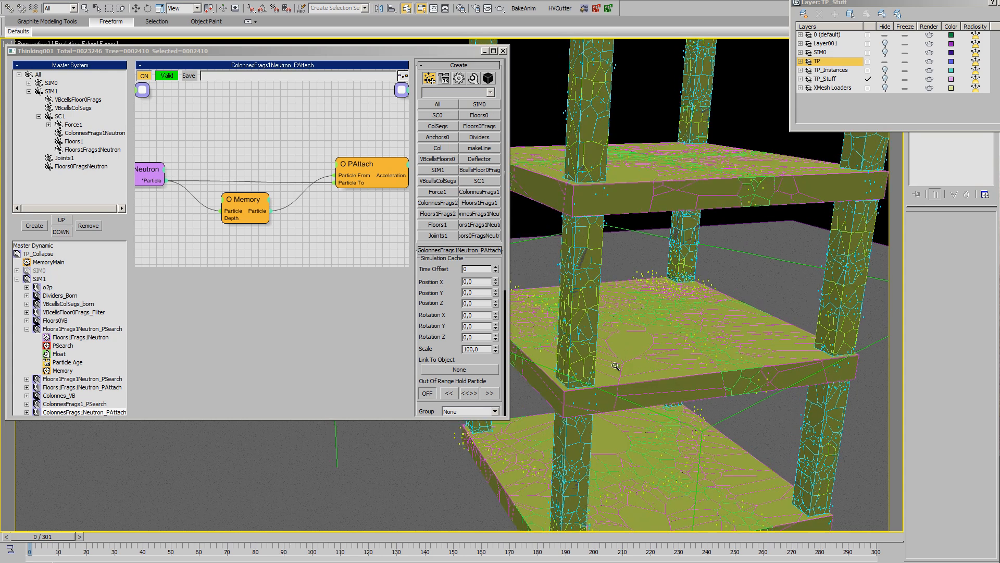
pyautogui.moveTo(598, 317); pyautogui.dragTo(599, 339, button='middle')
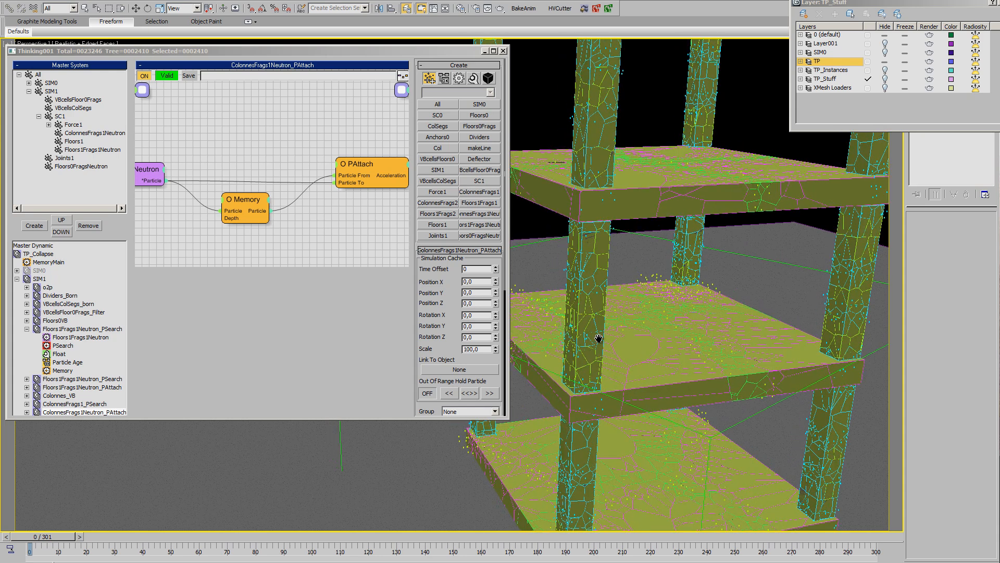
pyautogui.click(27, 330)
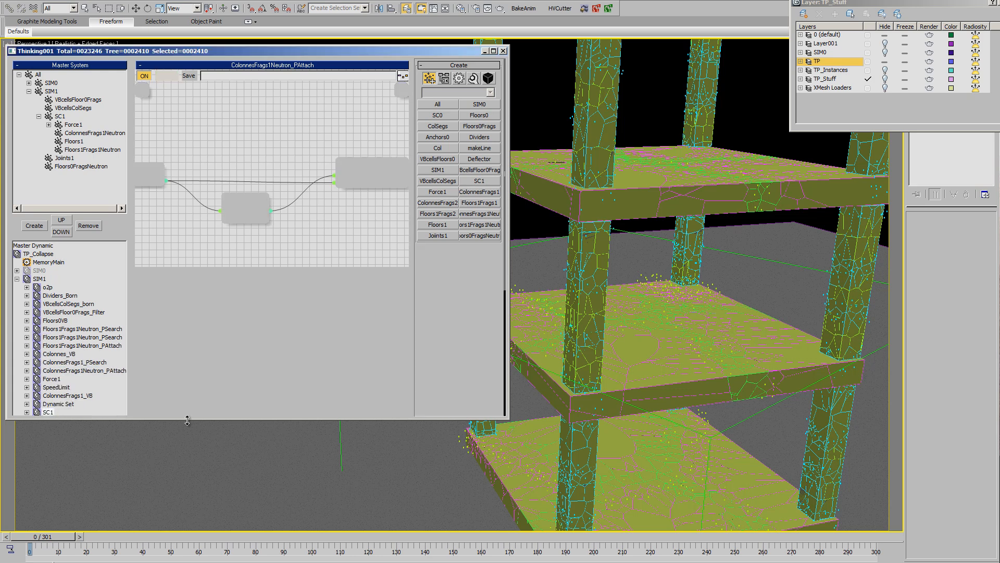
pyautogui.click(226, 233)
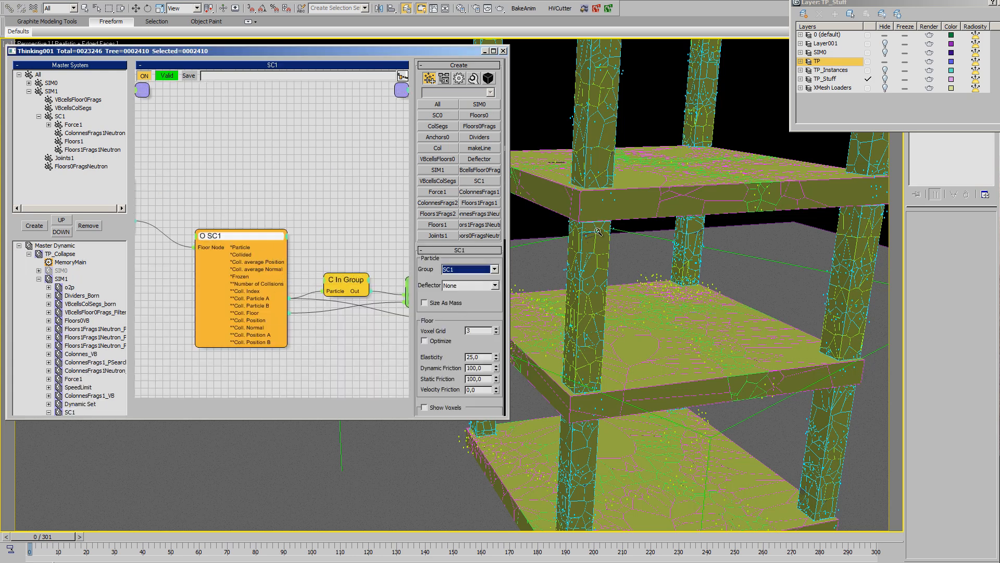
# Examine the front corner column and the floors it meets in the fractured building
pyautogui.moveTo(636, 315); pyautogui.dragTo(674, 353, button='middle')
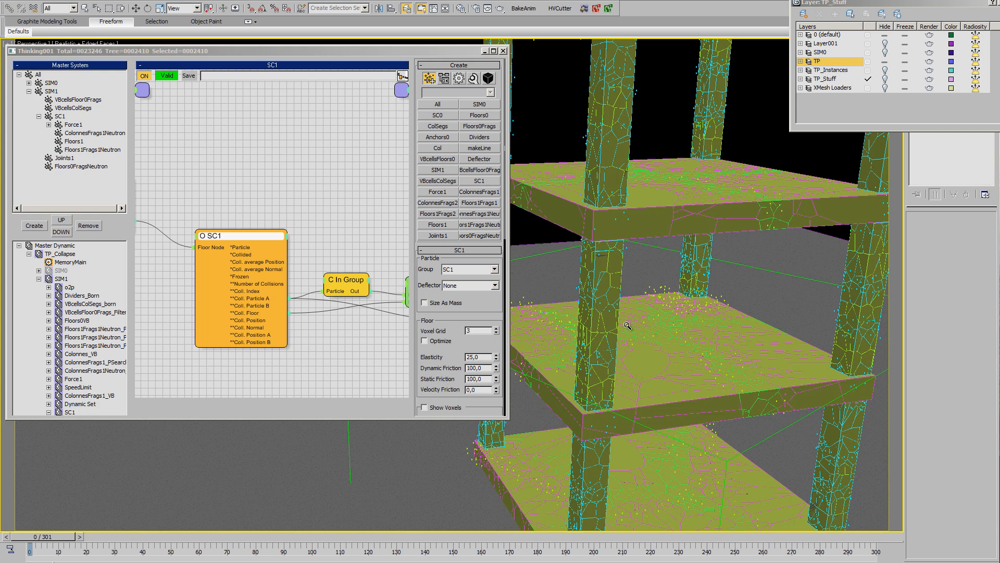
pyautogui.moveTo(631, 330); pyautogui.dragTo(641, 328, button='middle')
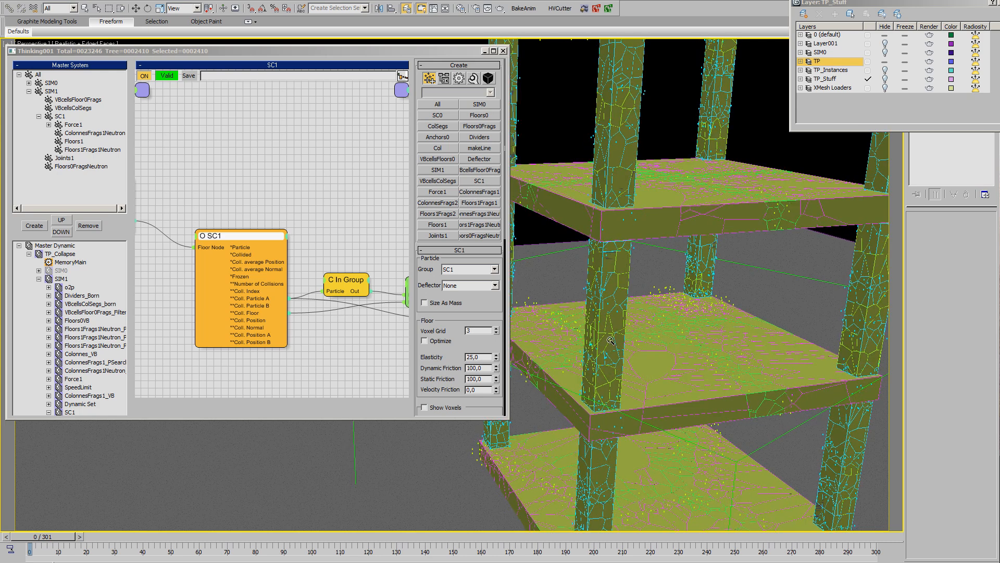
pyautogui.moveTo(628, 347); pyautogui.dragTo(634, 347, button='middle')
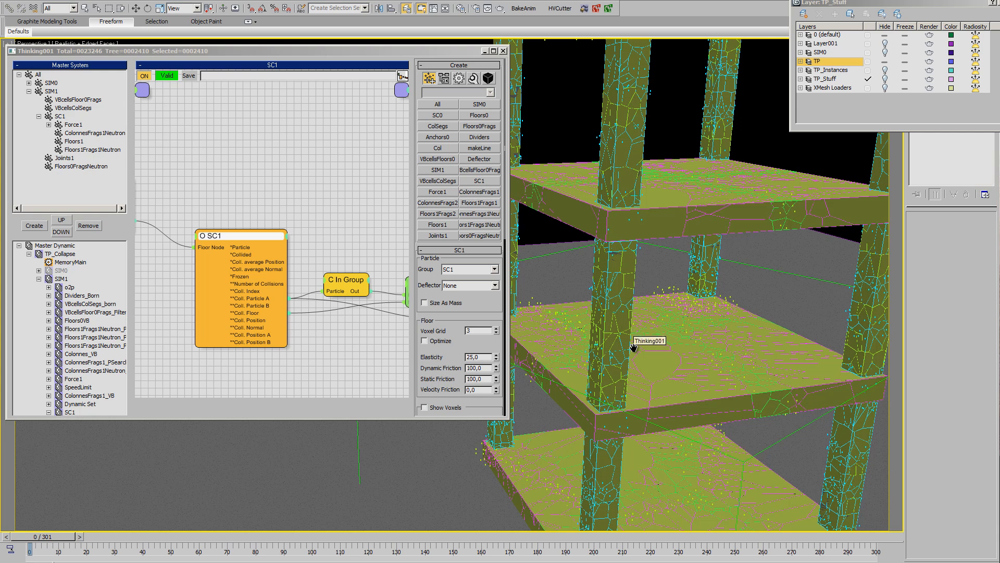
pyautogui.scroll(1, 631, 341)
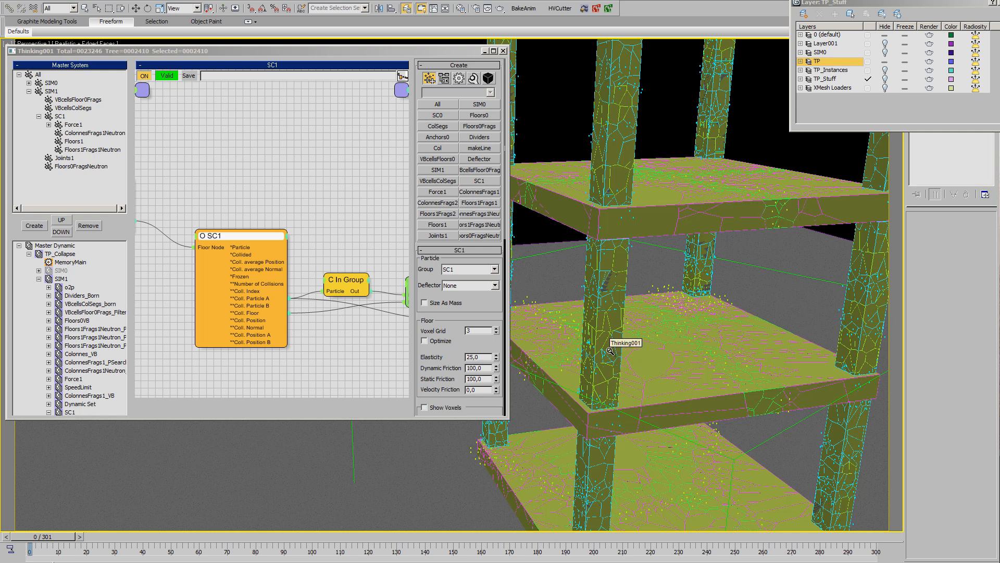
pyautogui.scroll(2, 636, 332)
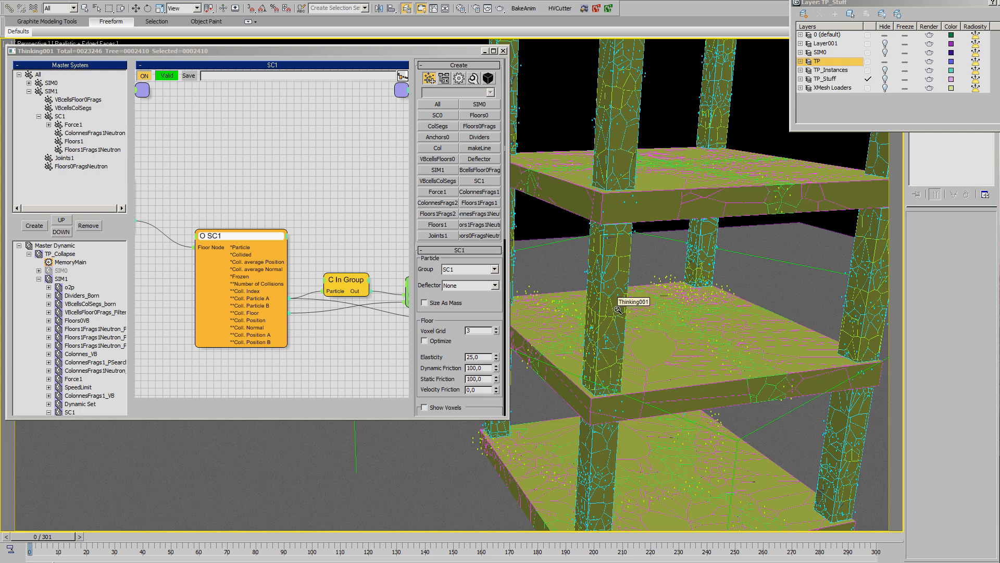
pyautogui.moveTo(618, 314); pyautogui.dragTo(627, 332, button='middle')
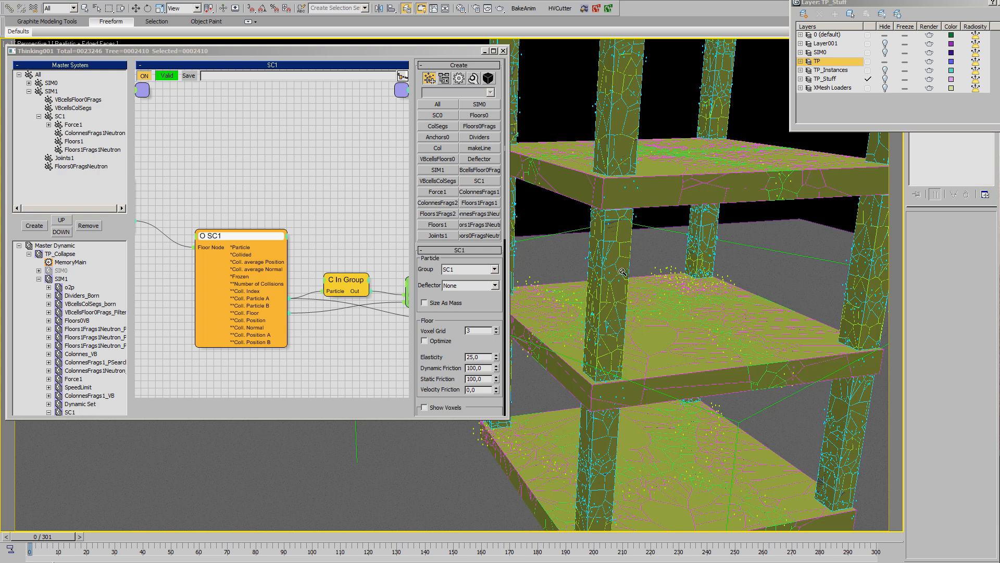
# Hide the TP layer, show the XMesh Loaders layer instead, and turn off edged faces in the perspective view
pyautogui.click(885, 61)
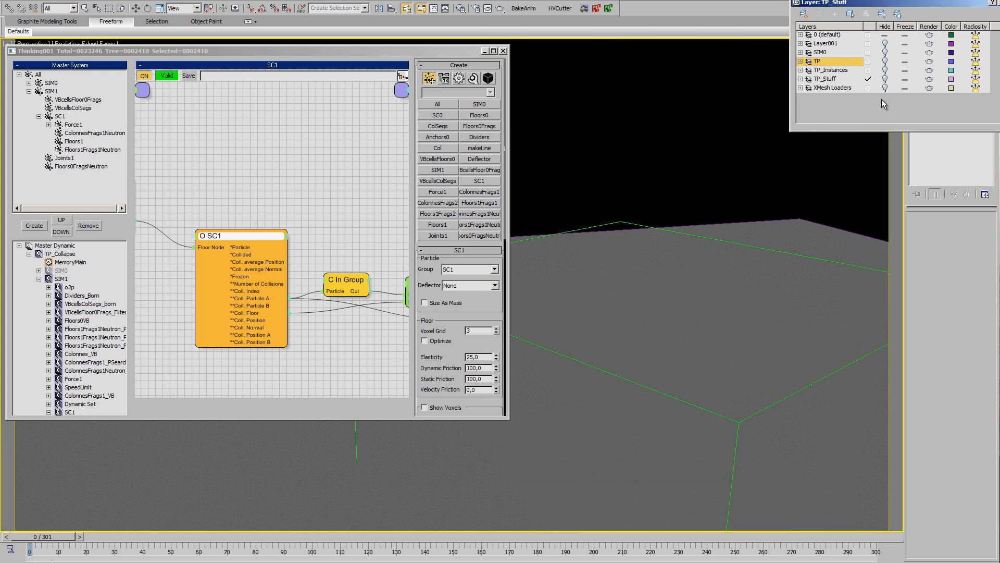
pyautogui.click(885, 87)
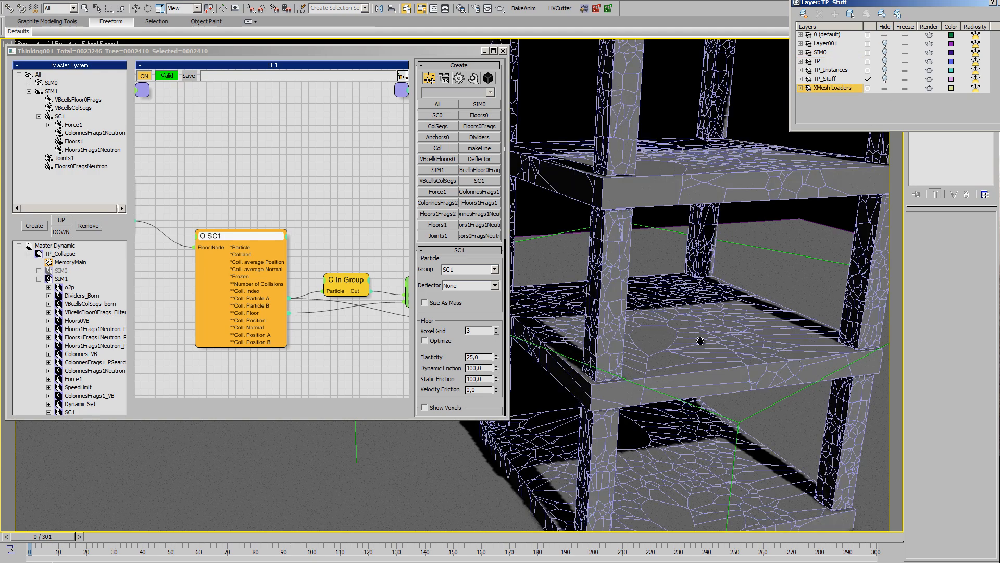
pyautogui.moveTo(700, 342); pyautogui.dragTo(700, 349, button='middle')
pyautogui.press('F4')
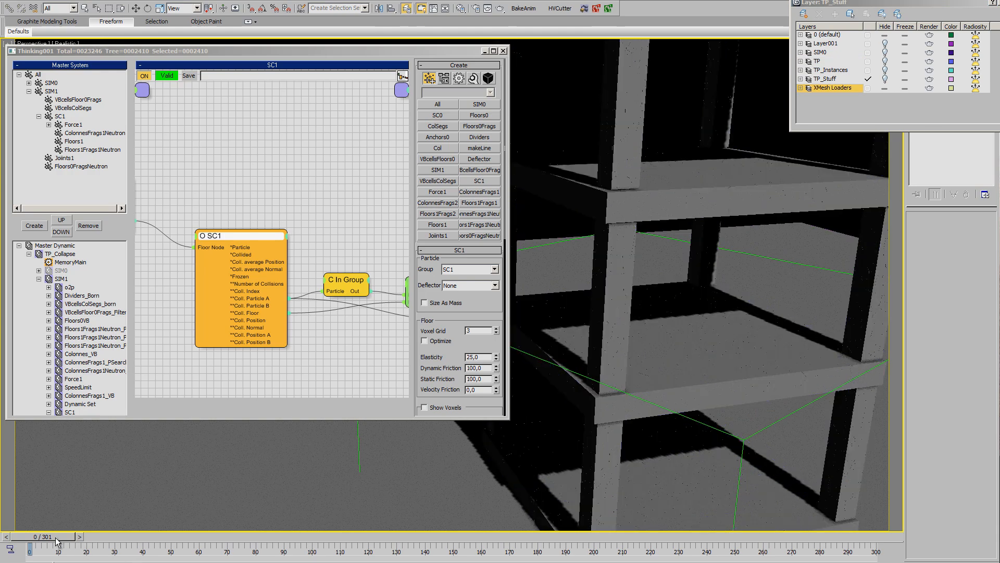
# Scrub the cached collapse through frames 50 and 98 to frame 132 while viewing the bending columns
pyautogui.moveTo(57, 536); pyautogui.dragTo(186, 545)
pyautogui.moveTo(673, 379); pyautogui.dragTo(642, 306, button='middle')
pyautogui.keyDown('ctrl'); pyautogui.keyDown('alt'); pyautogui.moveTo(629, 259); pyautogui.dragTo(616, 298, button='middle'); pyautogui.keyUp('alt'); pyautogui.keyUp('ctrl')
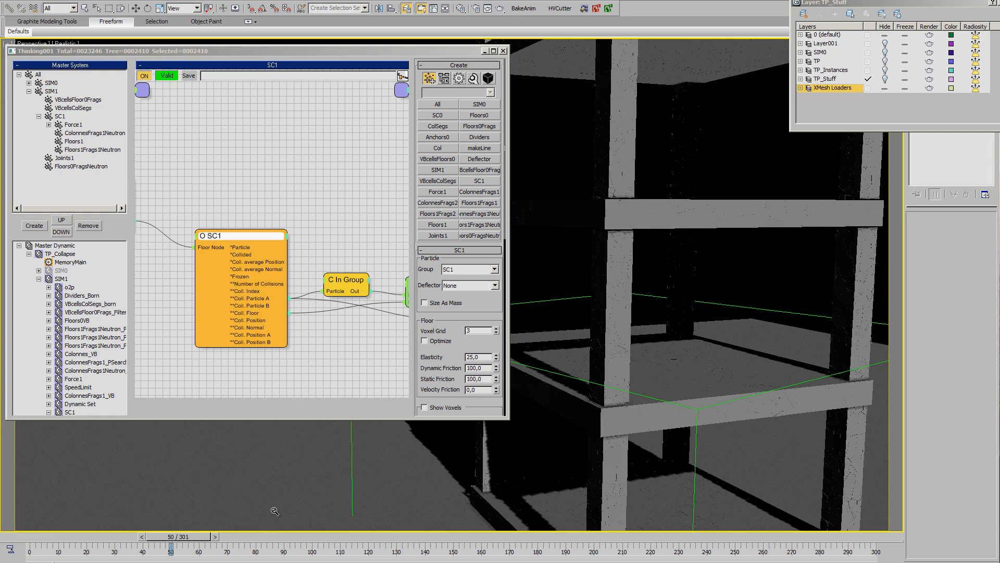
pyautogui.moveTo(198, 537); pyautogui.dragTo(343, 545)
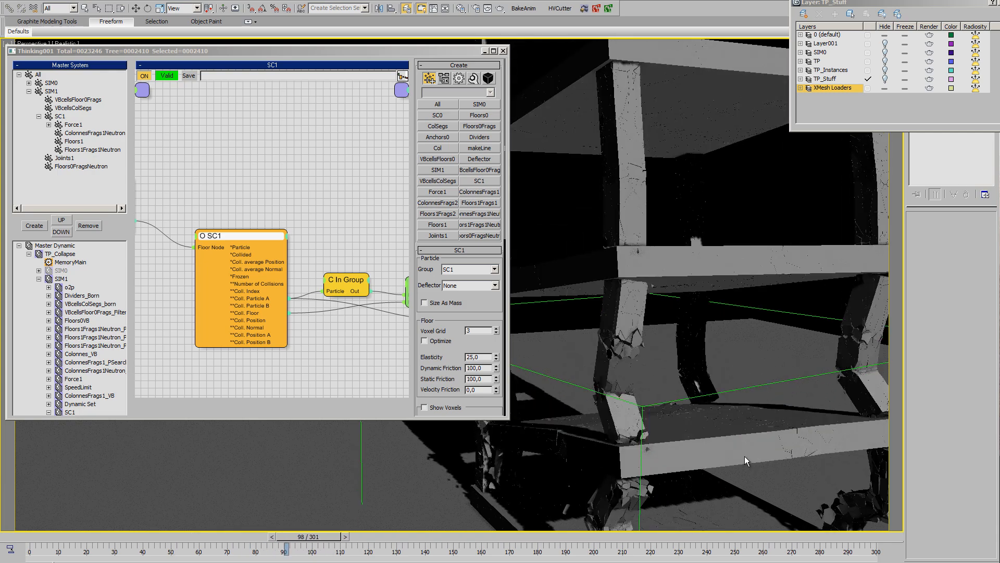
pyautogui.moveTo(745, 455); pyautogui.dragTo(650, 349, button='middle')
pyautogui.moveTo(331, 542); pyautogui.dragTo(417, 542)
# Examine the broken column pieces between the floors up close at frame 132
pyautogui.scroll(5, 664, 437)
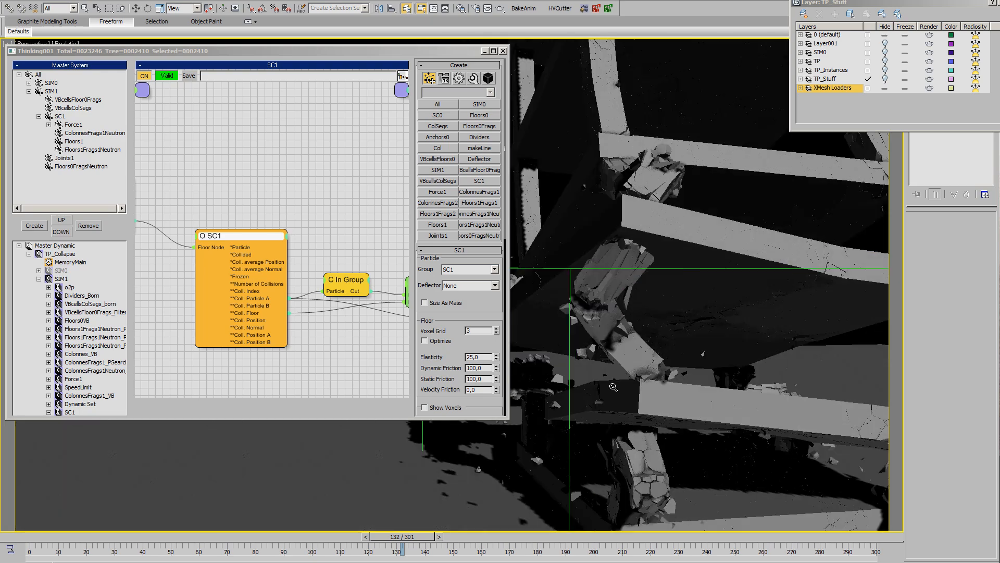
pyautogui.keyDown('alt'); pyautogui.moveTo(614, 388); pyautogui.dragTo(655, 355, button='middle'); pyautogui.keyUp('alt')
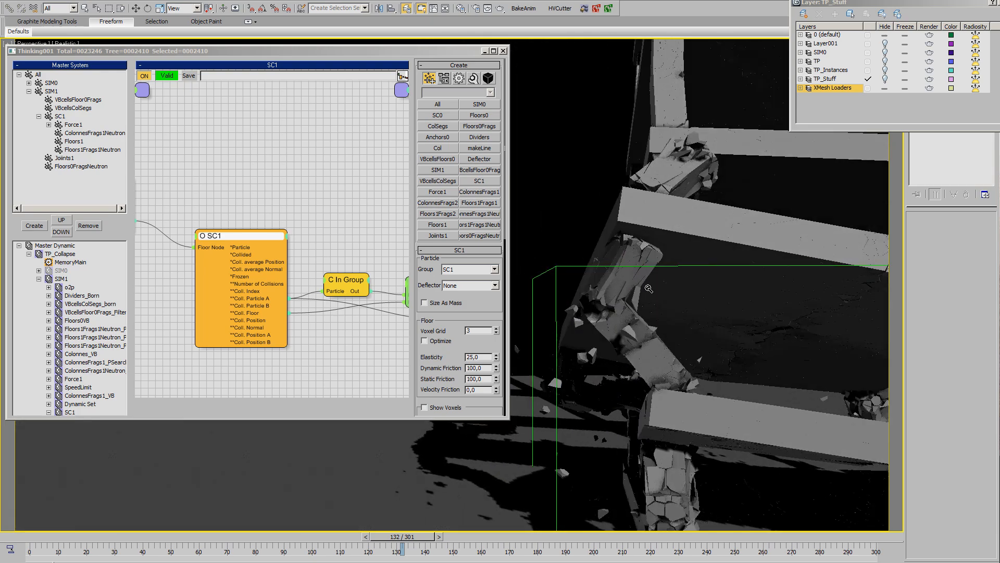
pyautogui.keyDown('alt'); pyautogui.moveTo(649, 288); pyautogui.dragTo(669, 360, button='middle'); pyautogui.keyUp('alt')
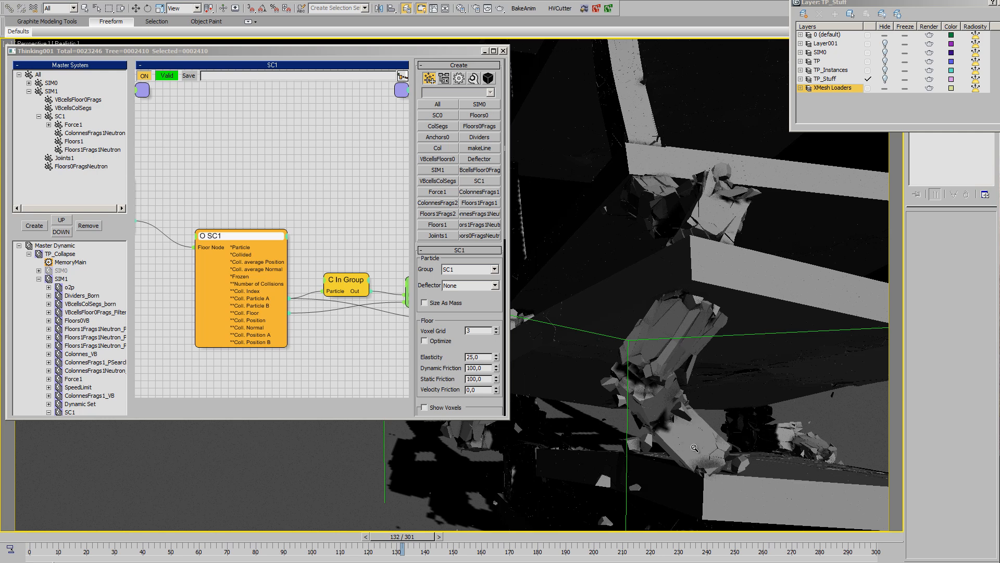
pyautogui.moveTo(734, 433); pyautogui.dragTo(714, 391, button='middle')
pyautogui.moveTo(702, 433)
pyautogui.keyDown('alt'); pyautogui.mouseDown(button='middle')
pyautogui.moveTo(667, 456)
pyautogui.moveTo(625, 423)
pyautogui.moveTo(702, 444)
pyautogui.mouseUp(button='middle'); pyautogui.keyUp('alt')
# Examine the whole leaning building from several angles, including the crushed lower floors and their debris
pyautogui.scroll(-4, 625, 423)
pyautogui.scroll(4, 626, 423)
pyautogui.scroll(-4, 626, 423)
pyautogui.scroll(1, 675, 408)
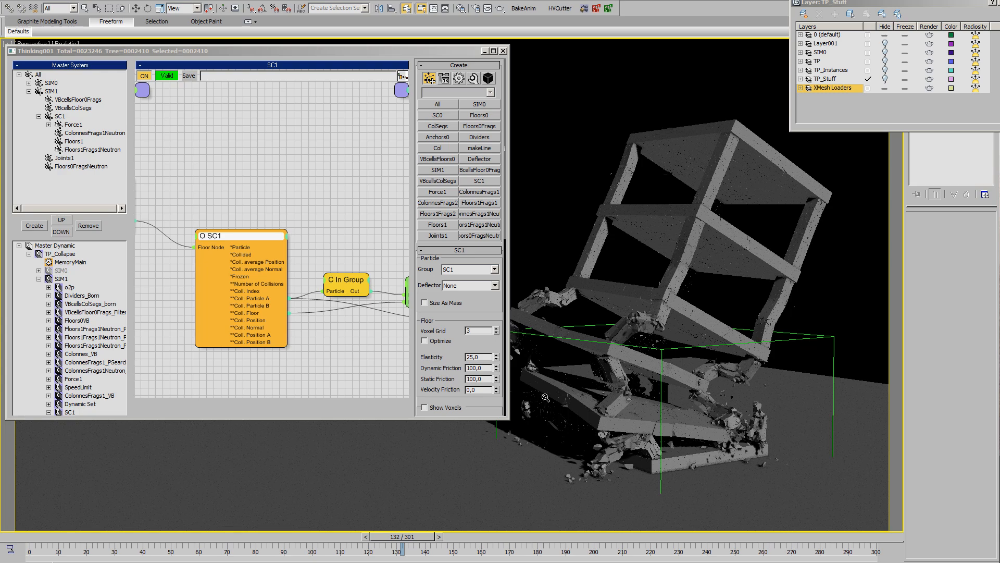
pyautogui.keyDown('alt'); pyautogui.moveTo(546, 397); pyautogui.dragTo(617, 369, button='middle'); pyautogui.keyUp('alt')
pyautogui.scroll(-2, 617, 370)
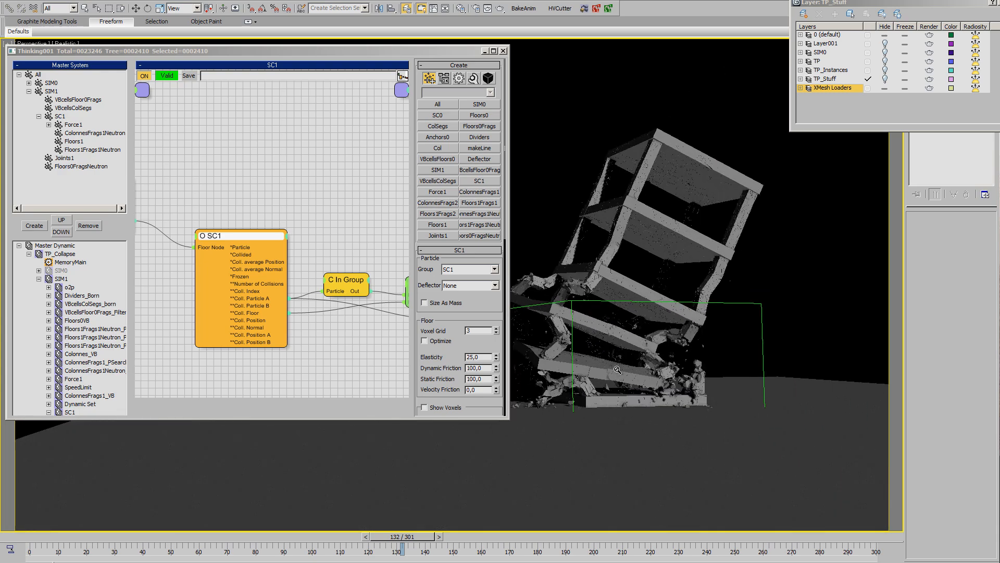
pyautogui.scroll(2, 617, 369)
pyautogui.scroll(3, 727, 282)
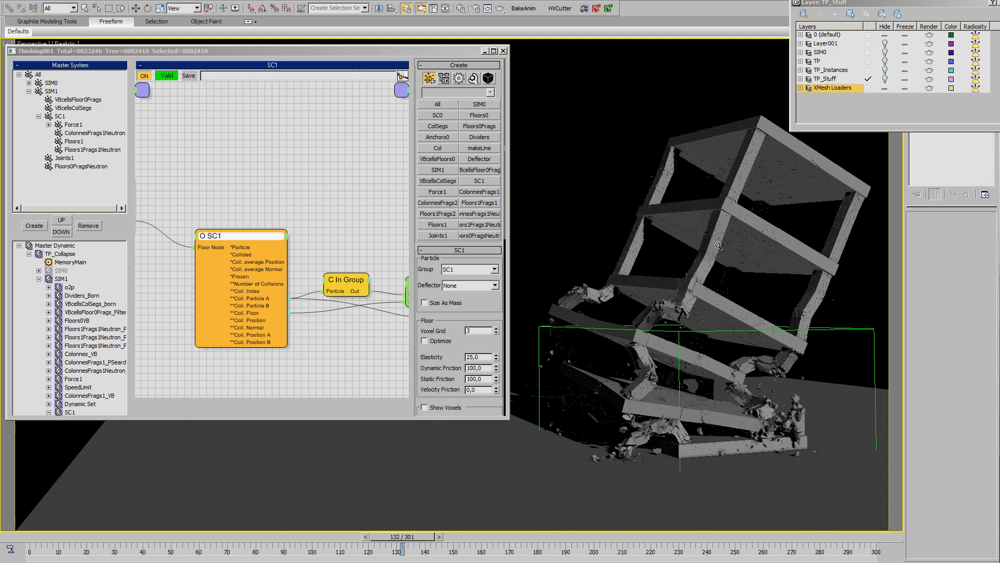
pyautogui.scroll(6, 665, 397)
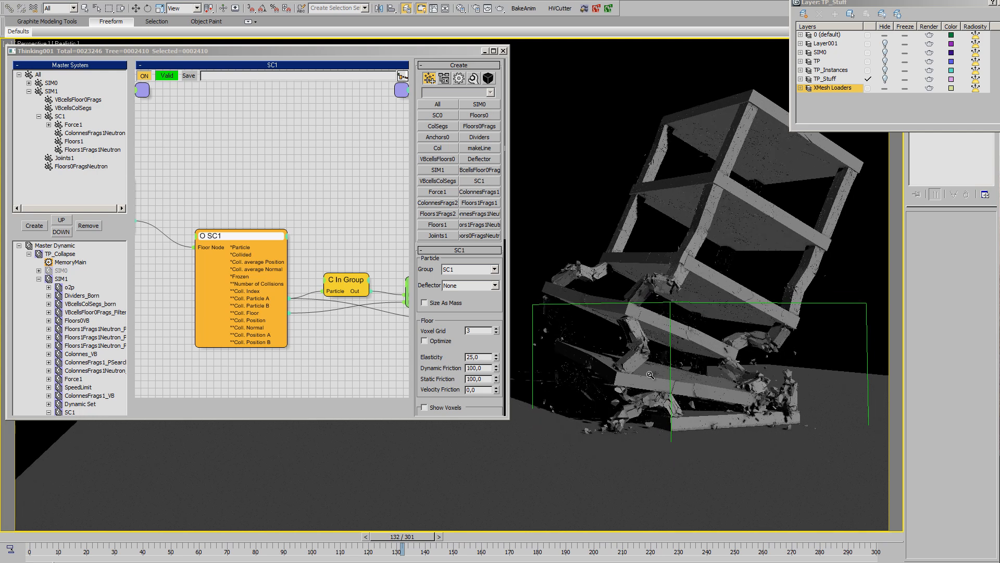
pyautogui.scroll(2, 626, 396)
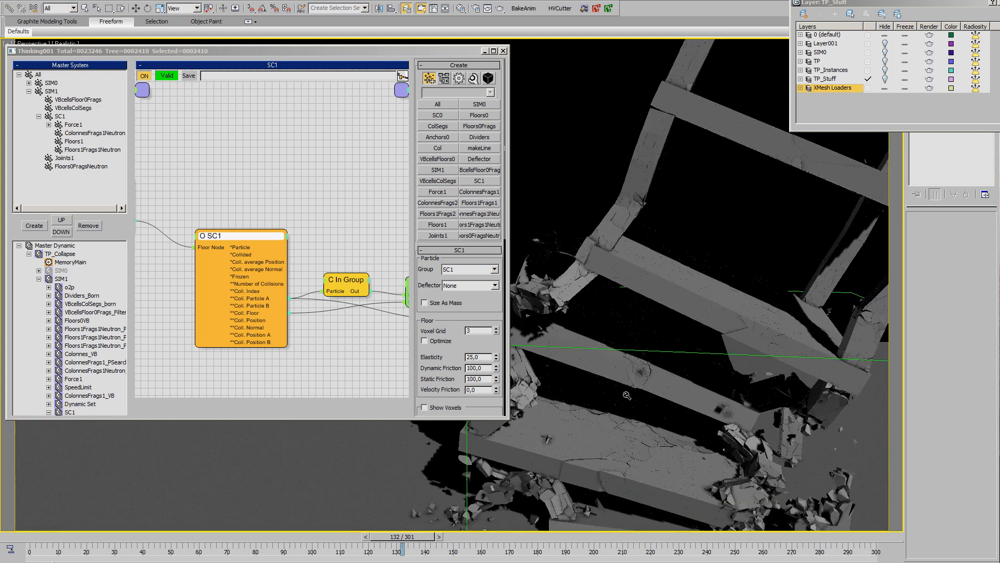
pyautogui.keyDown('alt'); pyautogui.moveTo(622, 457); pyautogui.dragTo(636, 460, button='middle'); pyautogui.keyUp('alt')
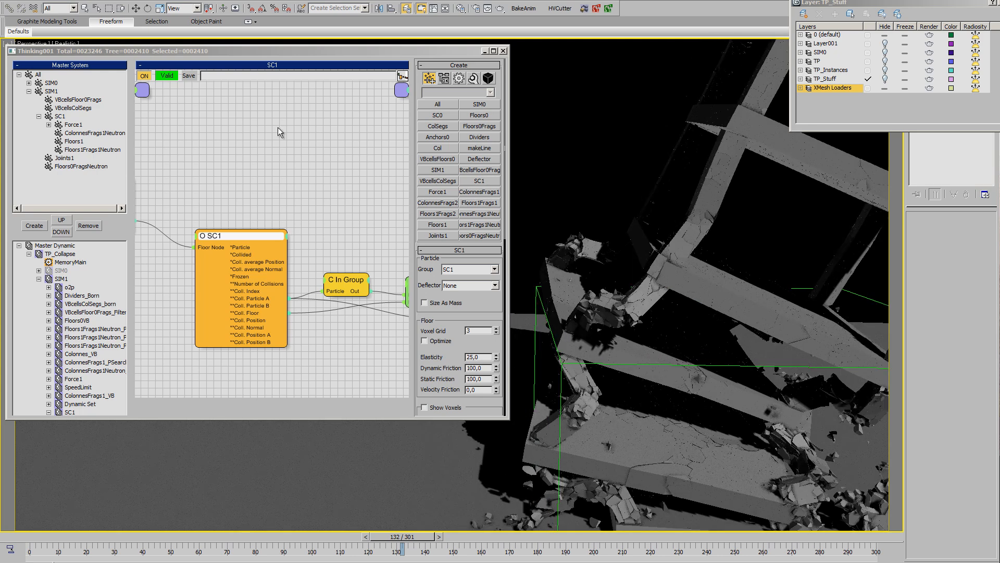
# Open the recent scene tp_parking09.max without saving the changes to the current scene
pyautogui.click(11, 0)
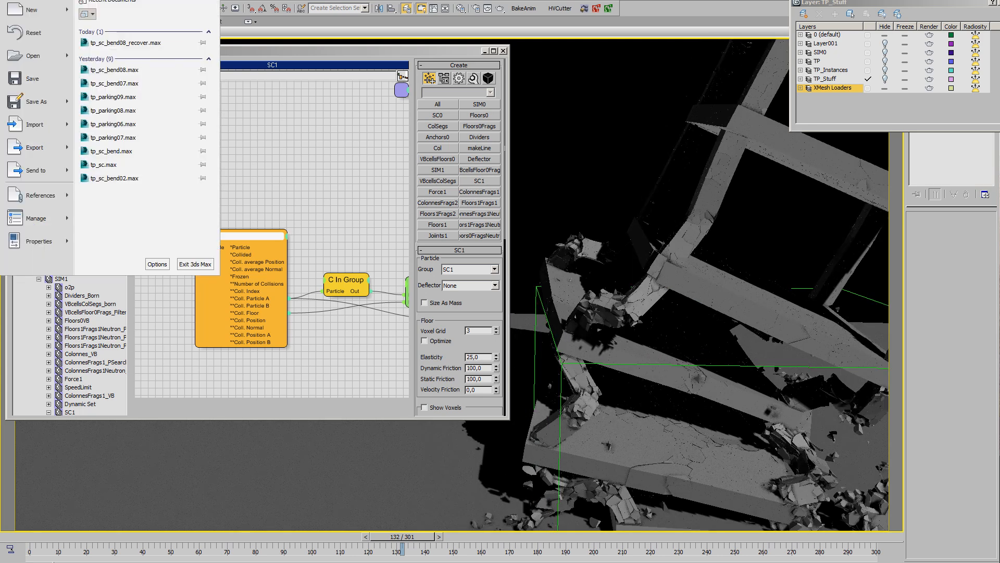
pyautogui.click(134, 99)
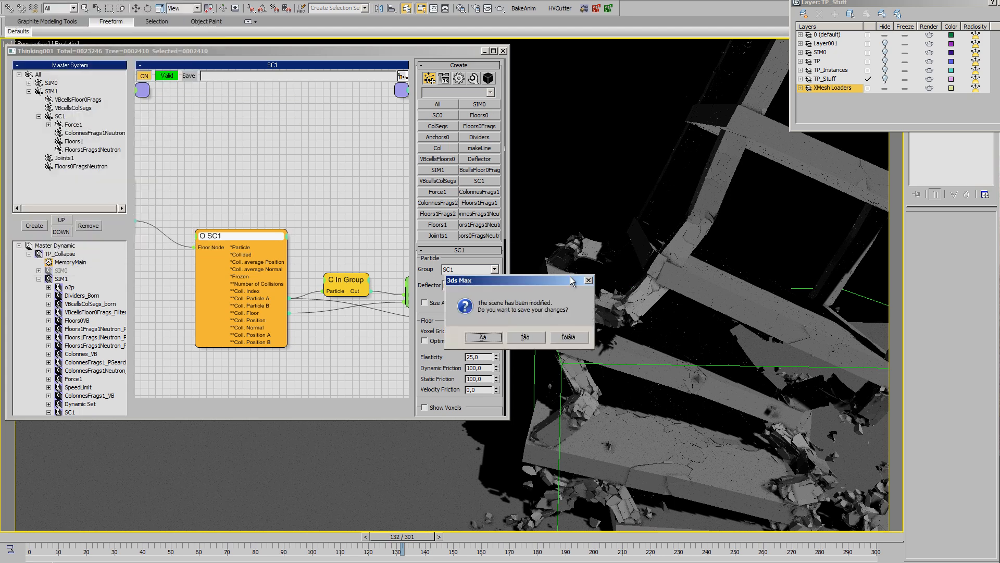
pyautogui.click(531, 340)
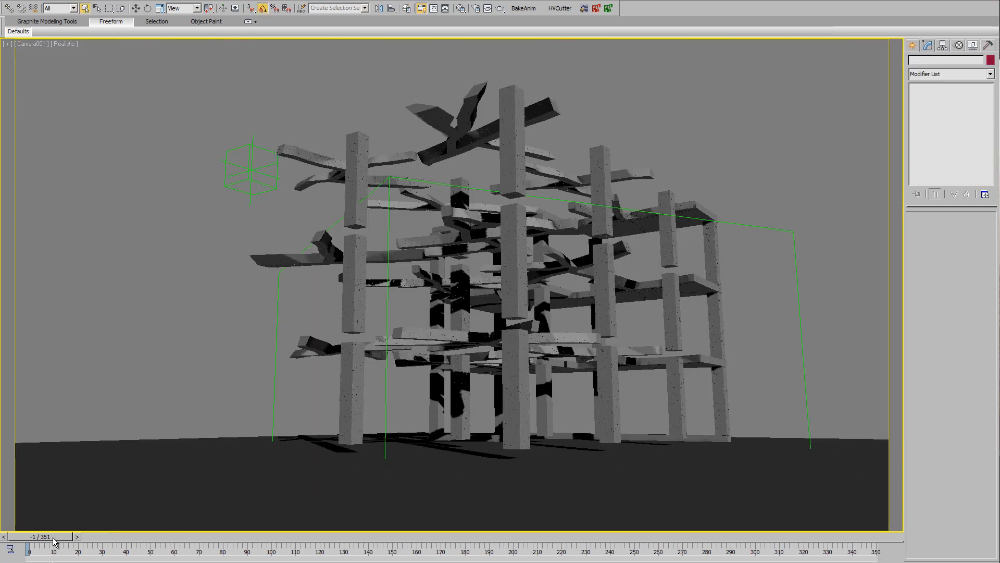
# Scrub the parking building's collapse to frame 146, back to frame 61, and forward to frame 86
pyautogui.moveTo(54, 542); pyautogui.dragTo(430, 539)
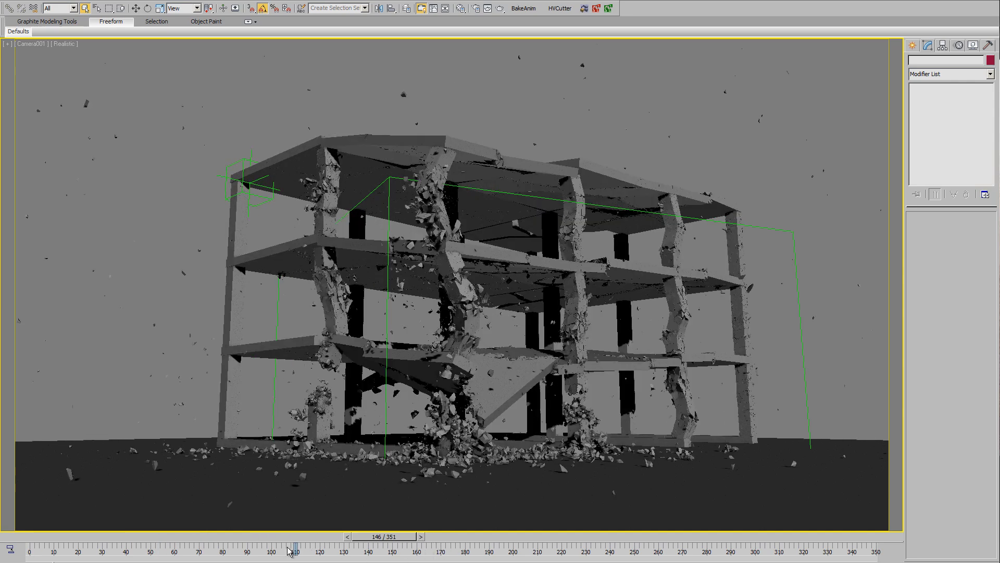
pyautogui.click(189, 539)
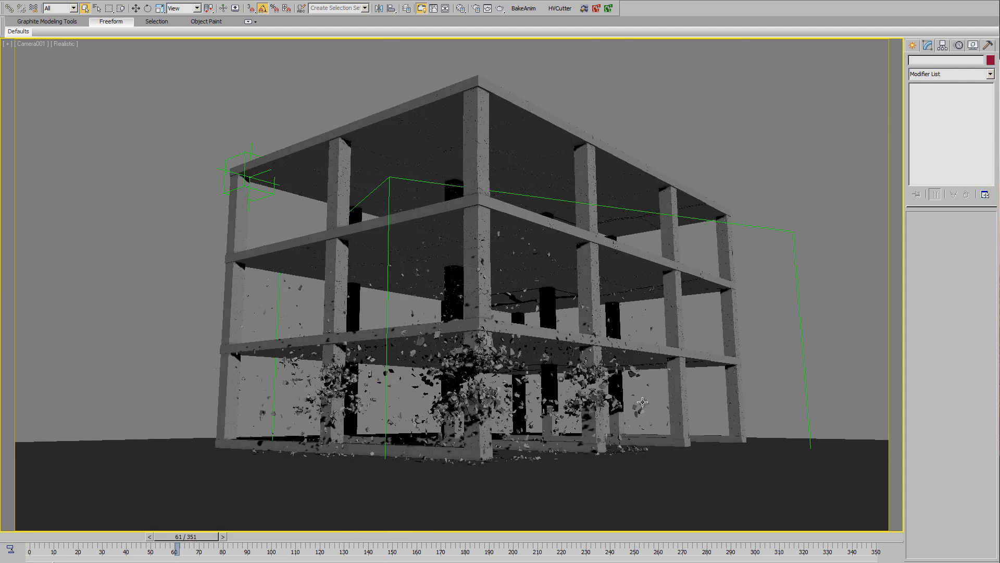
pyautogui.click(223, 537)
pyautogui.click(247, 537)
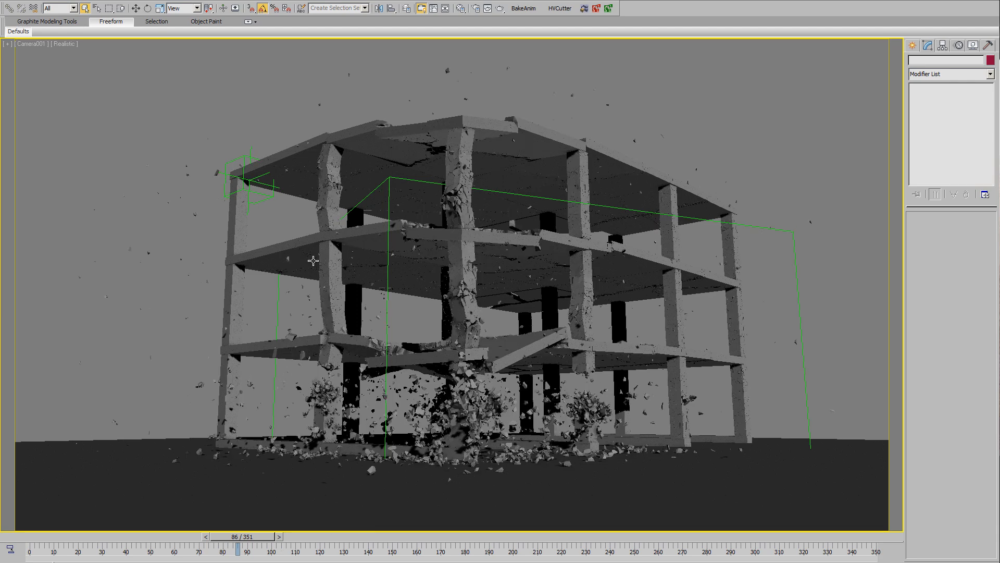
# Select a top-floor fragment, then the XML_colonnes_v2 column loader, and show all four viewports
pyautogui.click(301, 161)
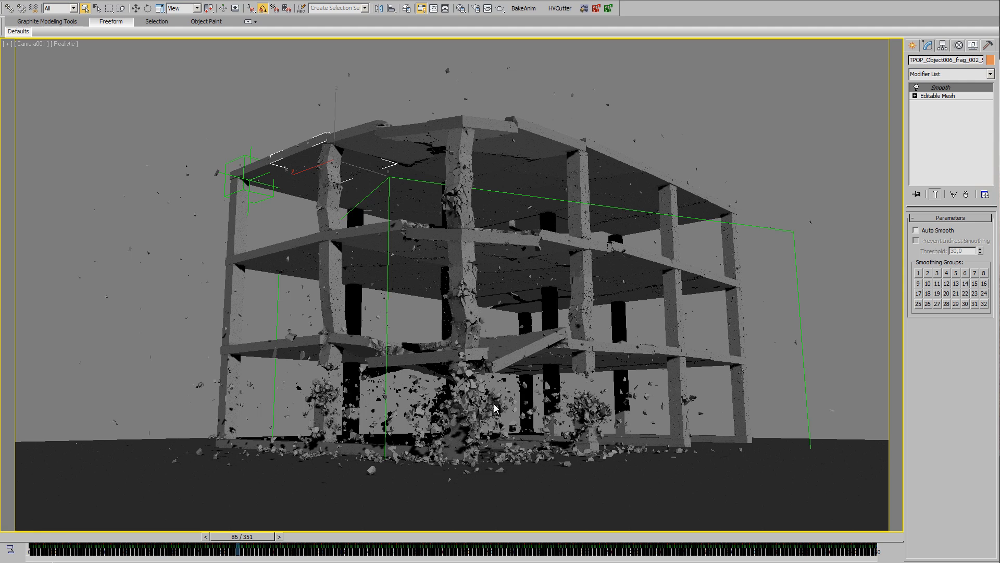
pyautogui.click(479, 413)
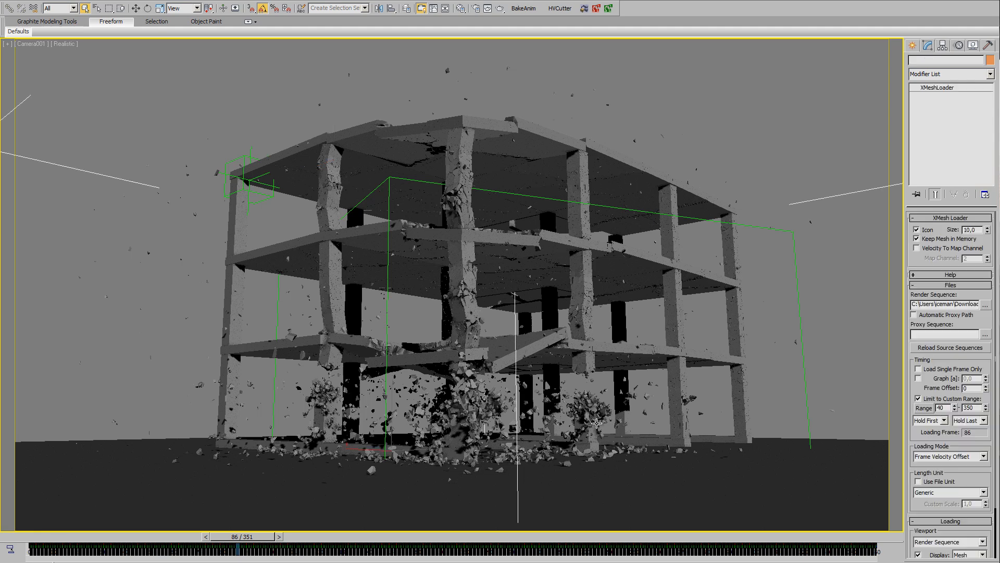
pyautogui.hotkey('alt', 'w')
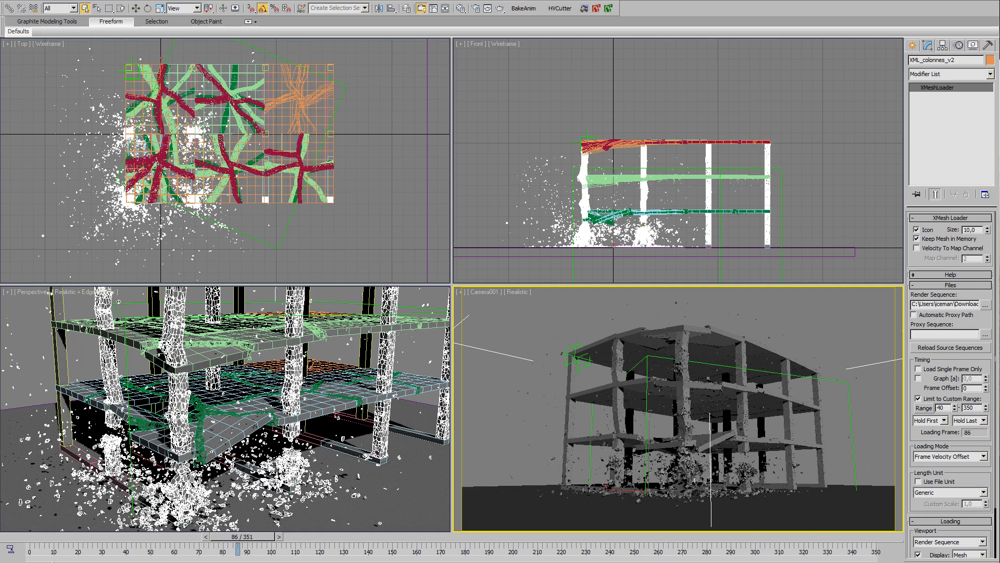
# Maximize the perspective view of the parking building and hide the XMesh Loaders layer
pyautogui.rightClick(363, 459)
pyautogui.hotkey('alt', 'w')
pyautogui.moveTo(474, 389); pyautogui.dragTo(488, 431, button='middle')
pyautogui.scroll(-5, 494, 366)
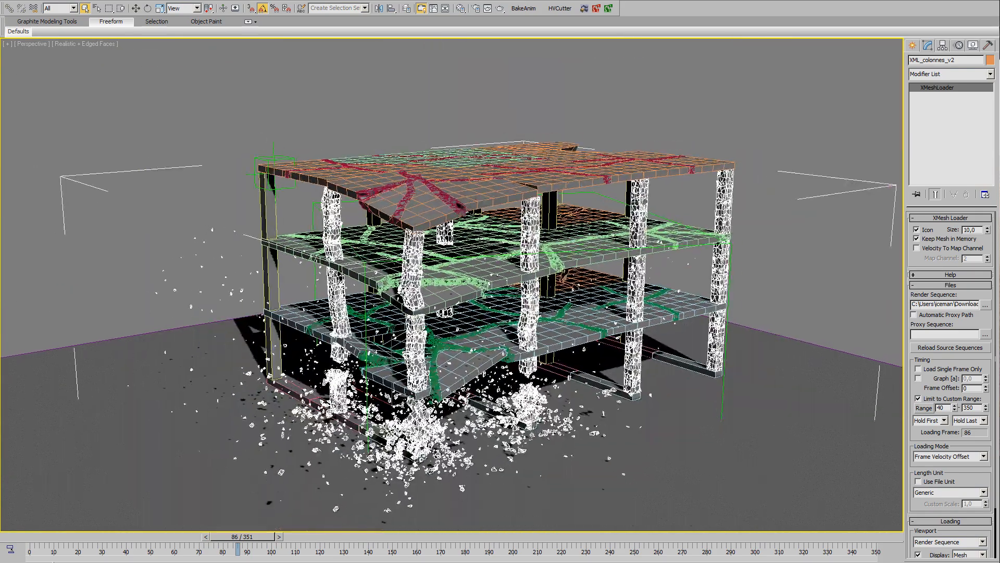
pyautogui.keyDown('alt'); pyautogui.moveTo(446, 314); pyautogui.dragTo(503, 384, button='middle'); pyautogui.keyUp('alt')
pyautogui.scroll(-2, 489, 371)
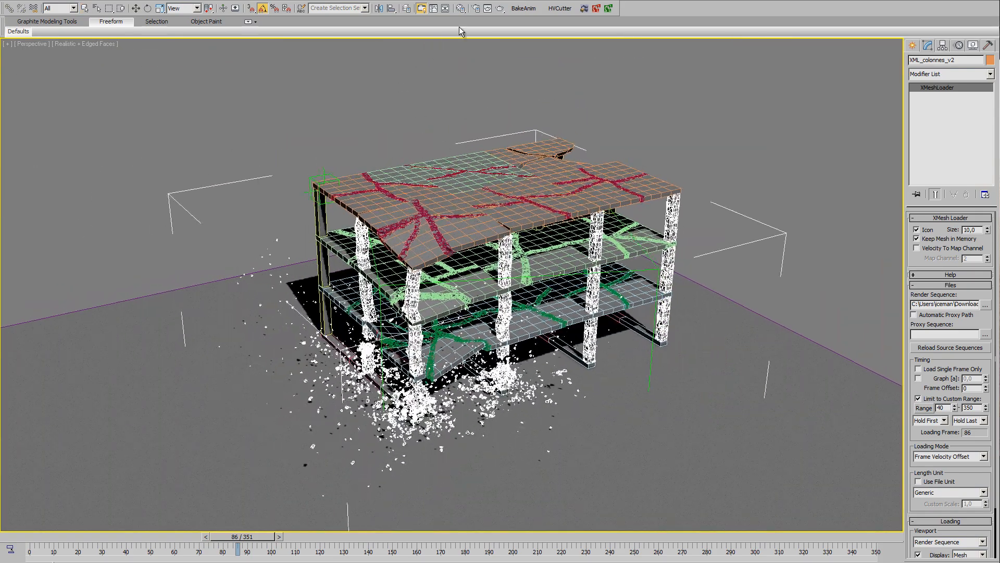
pyautogui.click(406, 7)
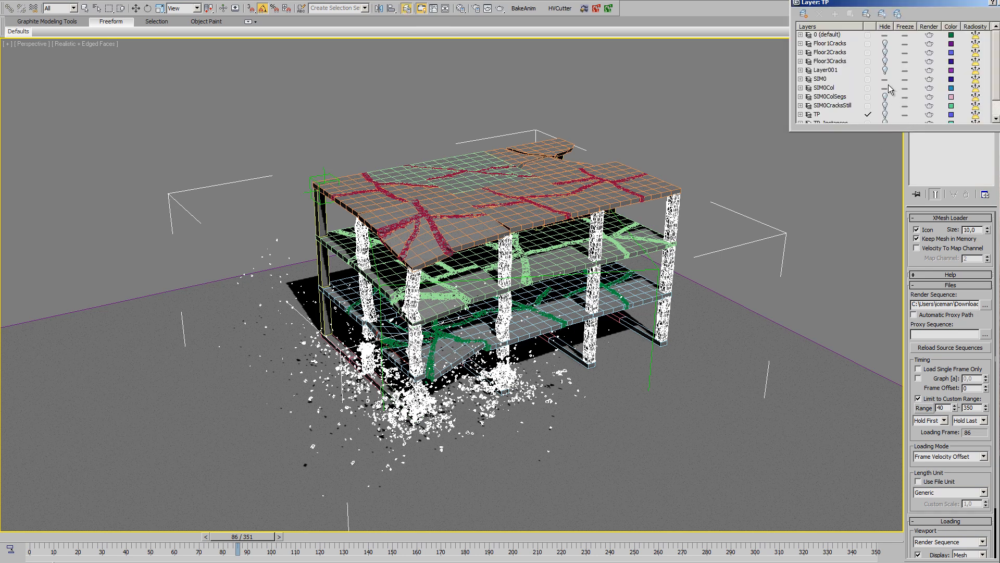
pyautogui.moveTo(887, 134); pyautogui.dragTo(886, 225)
pyautogui.click(885, 132)
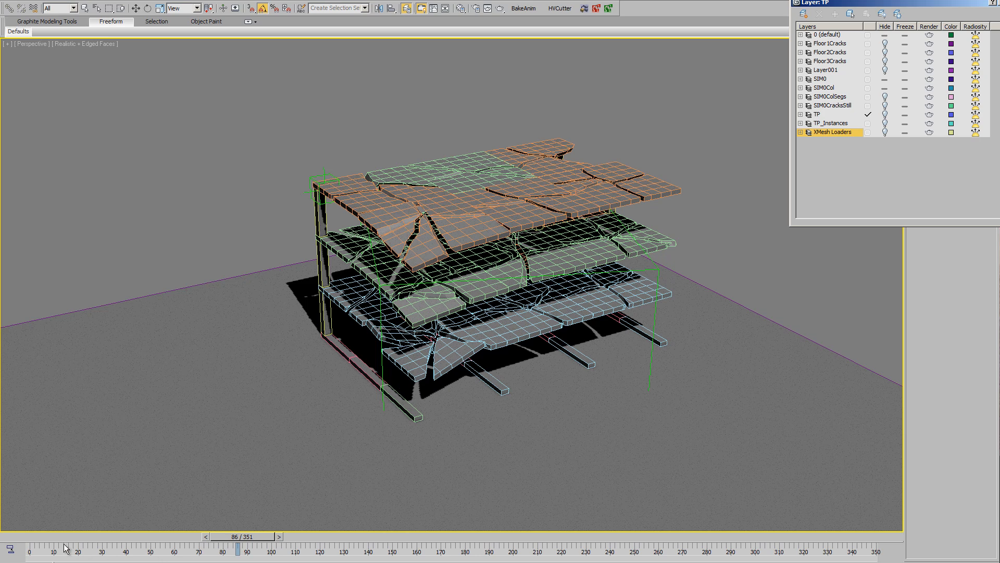
# Rewind to frame -1, then hide the SIM0Col and SIM0 layers and show the TP layer
pyautogui.click(30, 537)
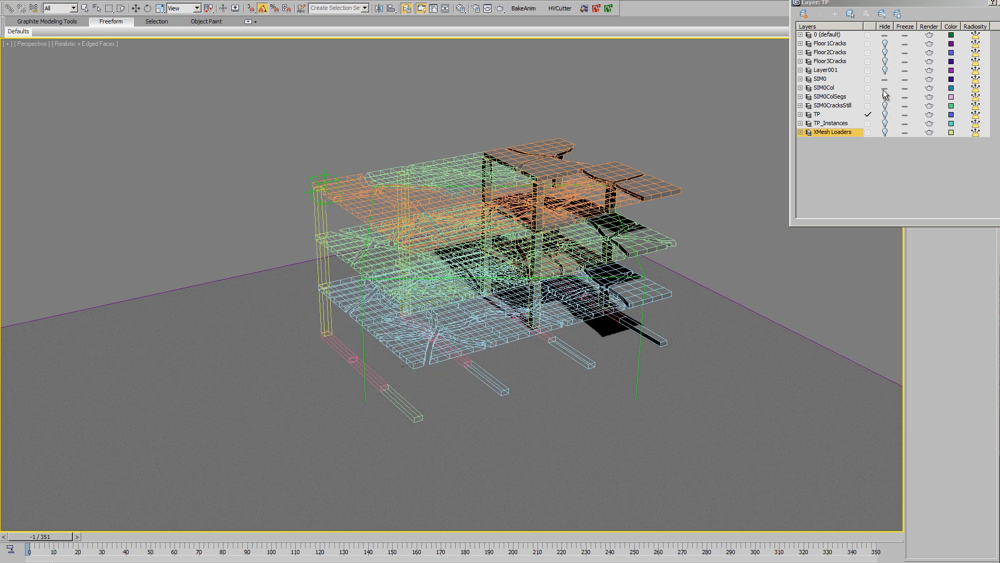
pyautogui.click(885, 88)
pyautogui.click(885, 79)
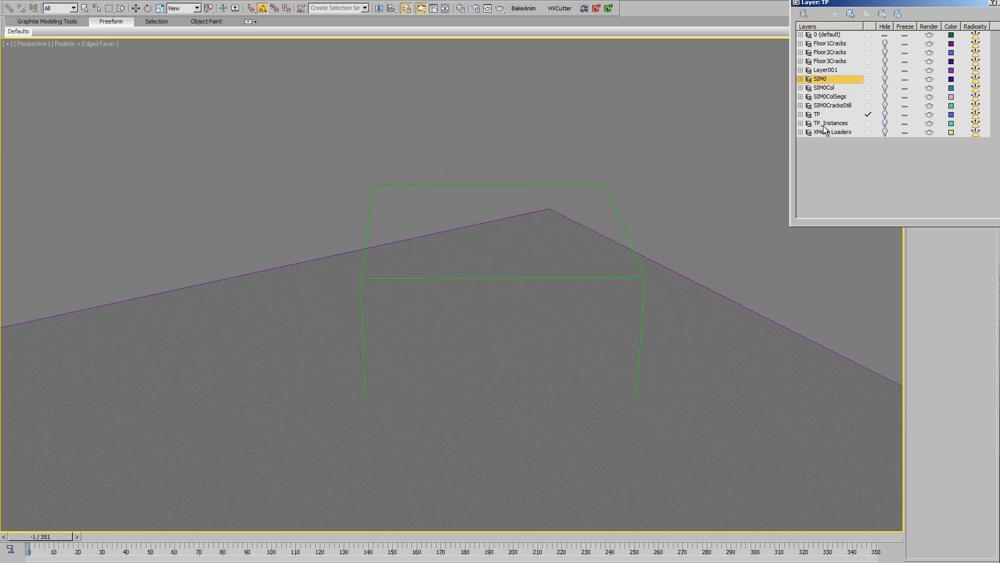
pyautogui.click(884, 115)
# Display the perspective view in wireframe, select the Thinking001 object and open its particle setup
pyautogui.scroll(3, 453, 325)
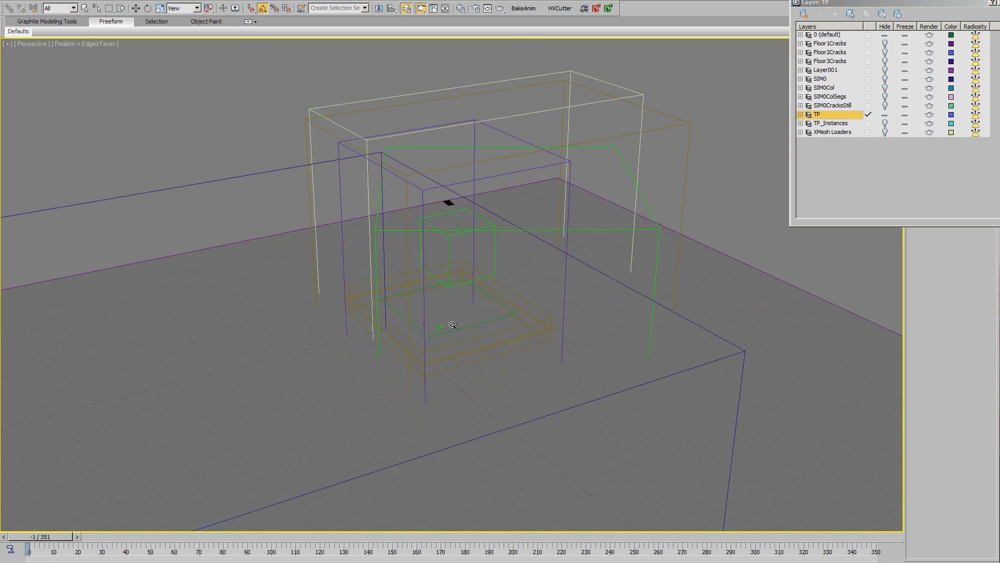
pyautogui.scroll(2, 452, 326)
pyautogui.press('q')
pyautogui.click(429, 352)
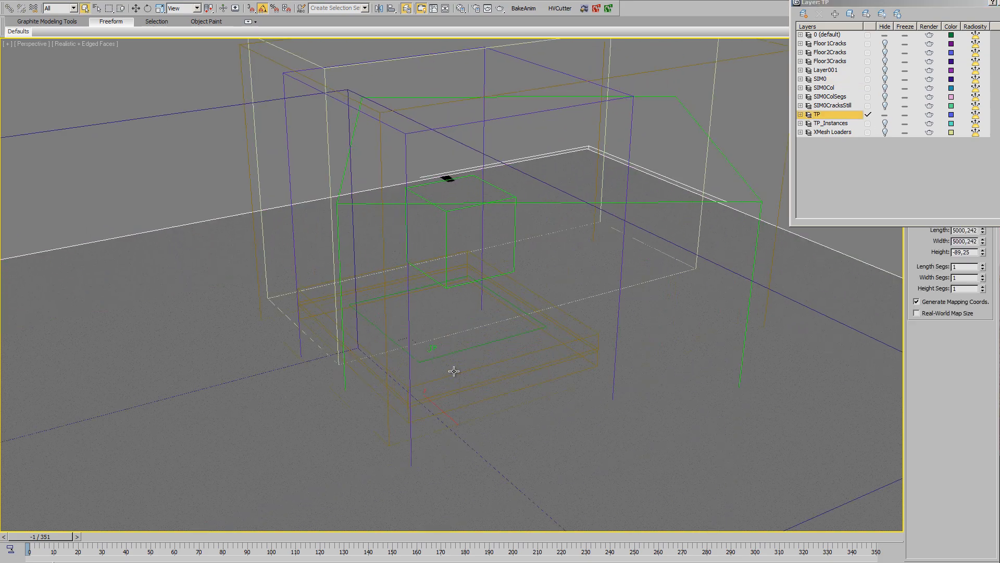
pyautogui.moveTo(453, 371); pyautogui.dragTo(455, 392, button='middle')
pyautogui.press('F3')
pyautogui.click(434, 368)
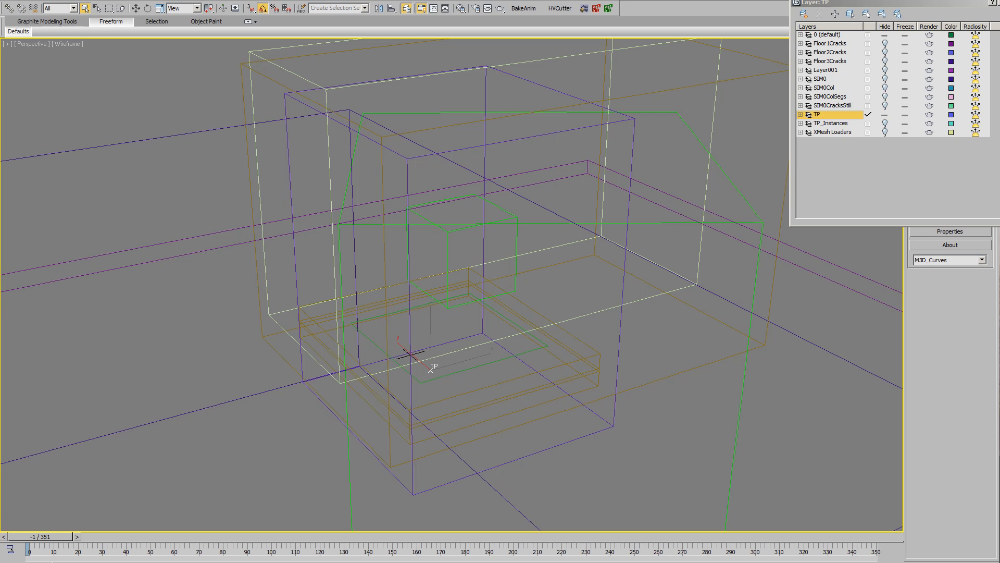
pyautogui.moveTo(881, 3); pyautogui.dragTo(725, 12)
pyautogui.click(950, 231)
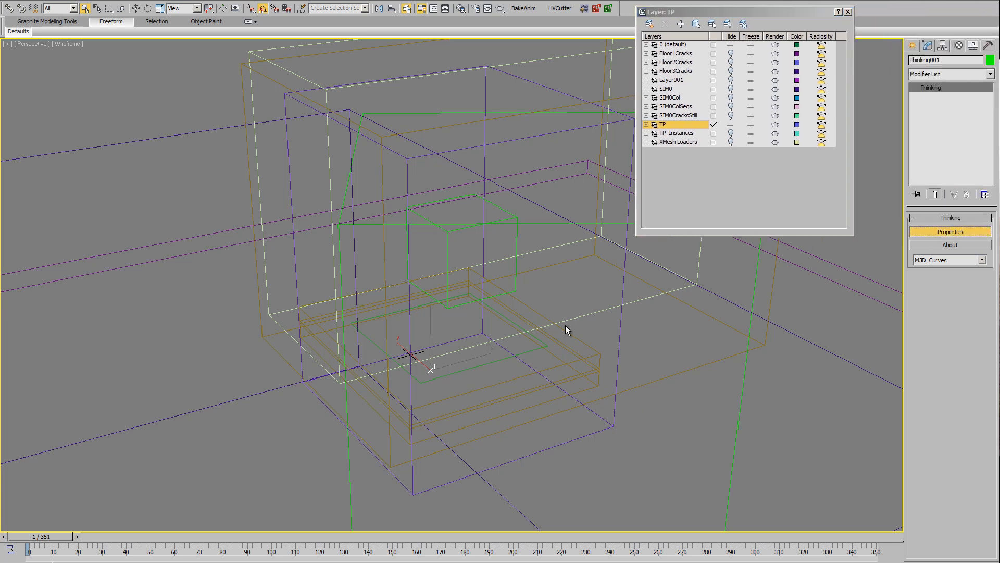
# Expand the master dynamic sets, enable SIM0 and disable SIM1
pyautogui.click(68, 312)
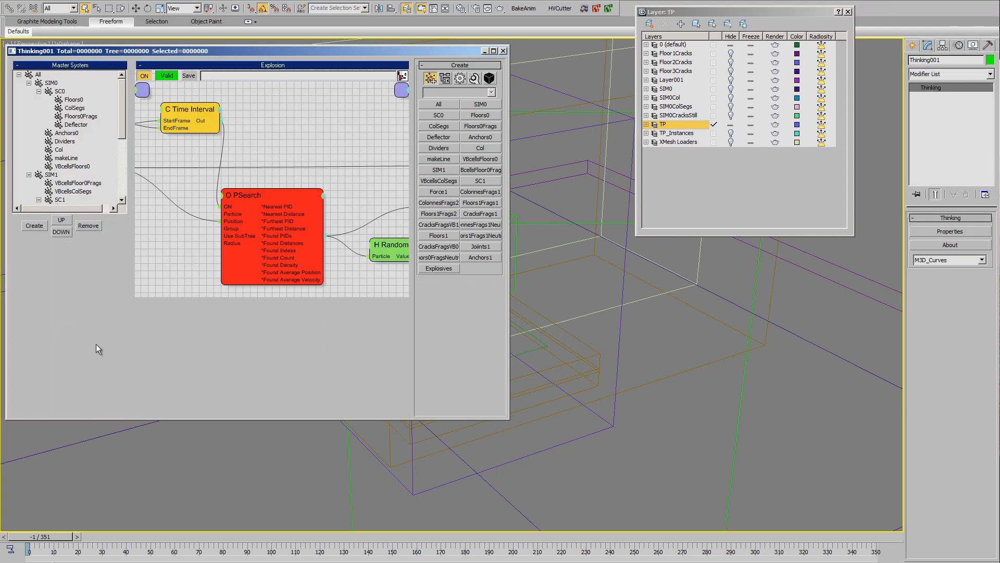
pyautogui.click(38, 279)
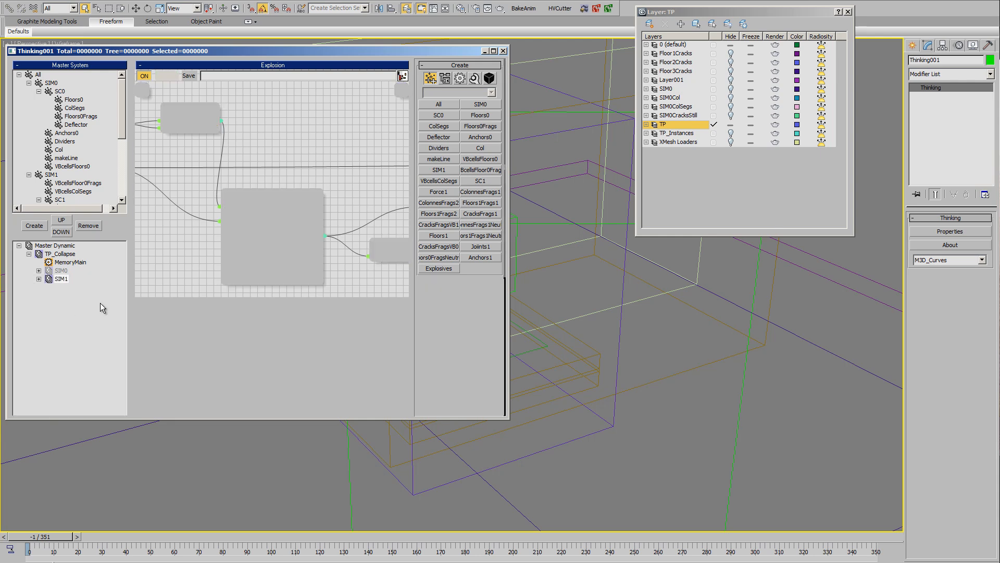
pyautogui.click(61, 280)
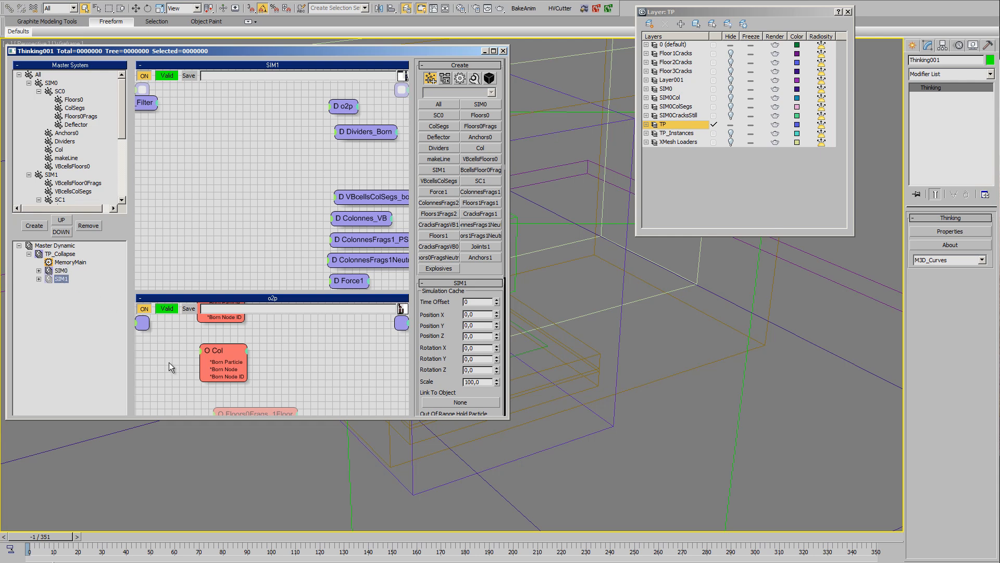
# Scrub the SIM0 simulation to frame 18 and back to frame 1
pyautogui.moveTo(41, 544); pyautogui.dragTo(55, 542)
pyautogui.moveTo(679, 328); pyautogui.dragTo(672, 410, button='middle')
pyautogui.moveTo(37, 538); pyautogui.dragTo(190, 539)
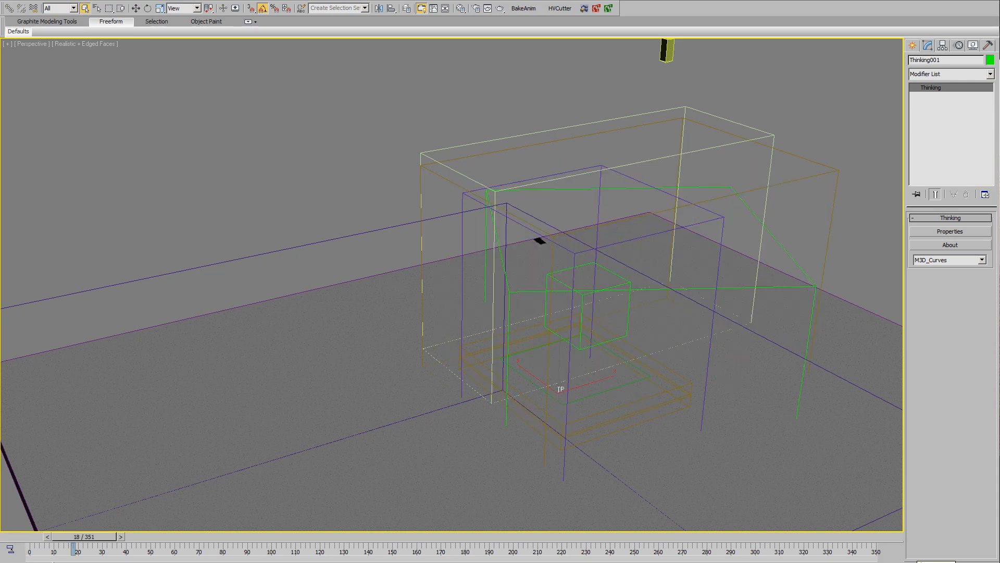
pyautogui.click(11, 537)
pyautogui.moveTo(50, 536); pyautogui.dragTo(56, 537)
# Examine the pre-cracked floors and segmented columns of the building at frame 1
pyautogui.moveTo(555, 361); pyautogui.dragTo(440, 321, button='middle')
pyautogui.press('F4')
pyautogui.press('F4')
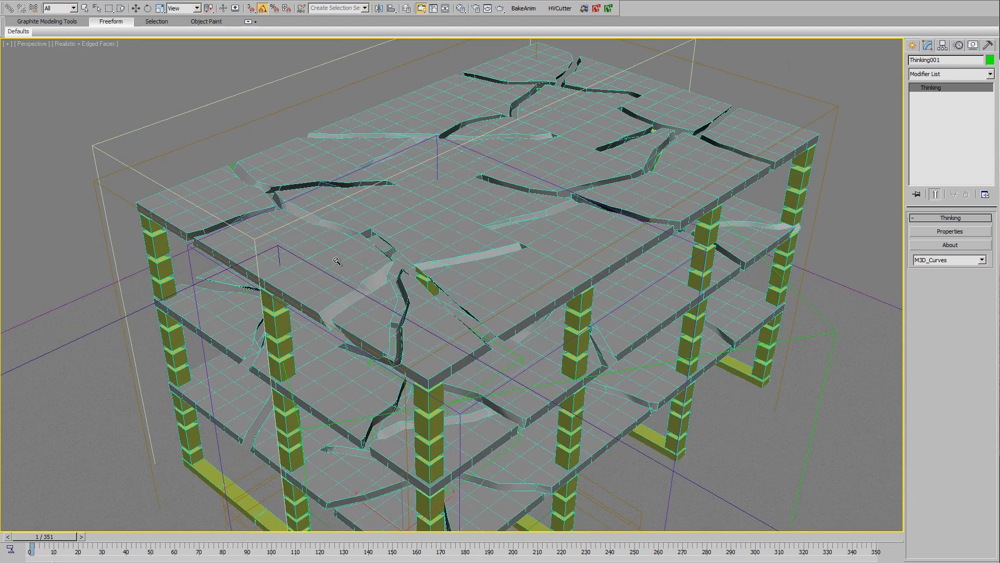
pyautogui.moveTo(336, 261); pyautogui.dragTo(423, 332, button='middle')
pyautogui.moveTo(373, 302); pyautogui.dragTo(401, 296, button='middle')
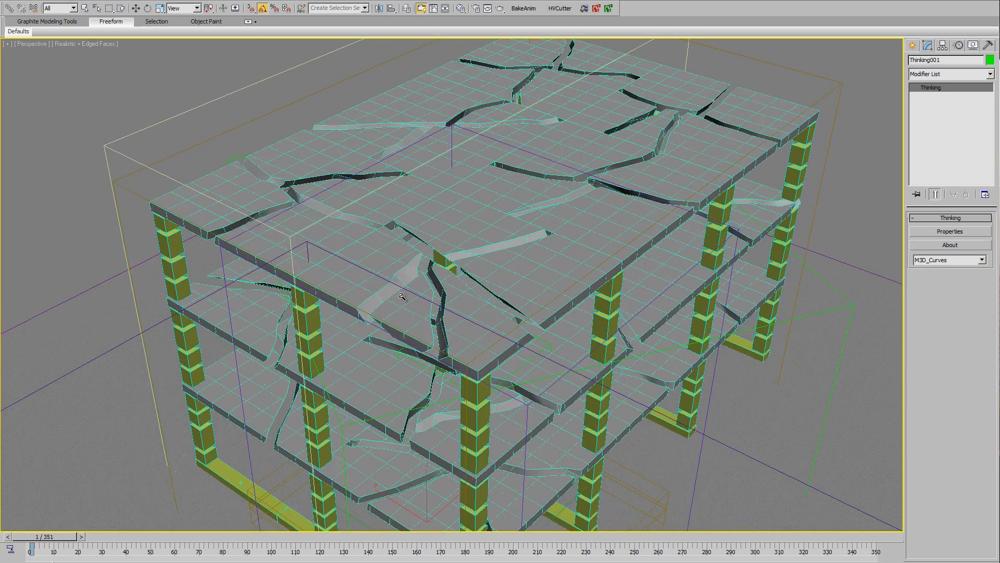
pyautogui.scroll(-1, 446, 280)
pyautogui.moveTo(446, 280)
pyautogui.keyDown('alt'); pyautogui.mouseDown(button='middle')
pyautogui.moveTo(417, 267)
pyautogui.moveTo(442, 277)
pyautogui.mouseUp(button='middle'); pyautogui.keyUp('alt')
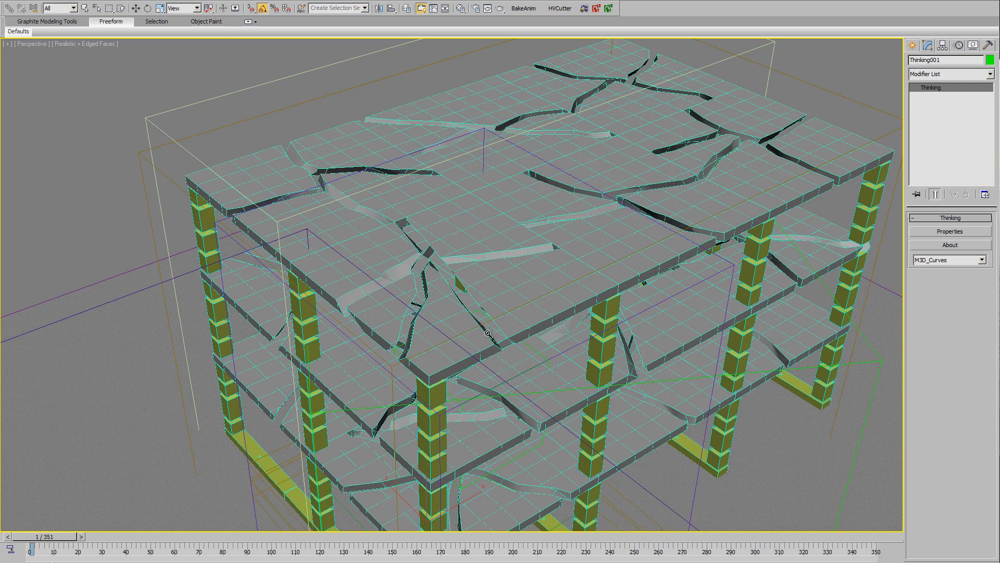
pyautogui.scroll(-5, 487, 333)
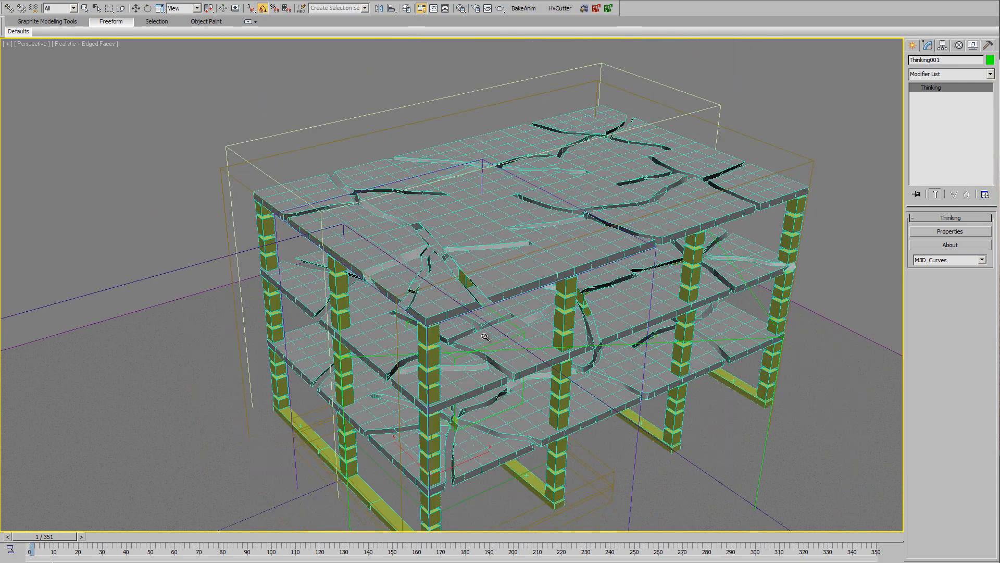
pyautogui.scroll(4, 485, 337)
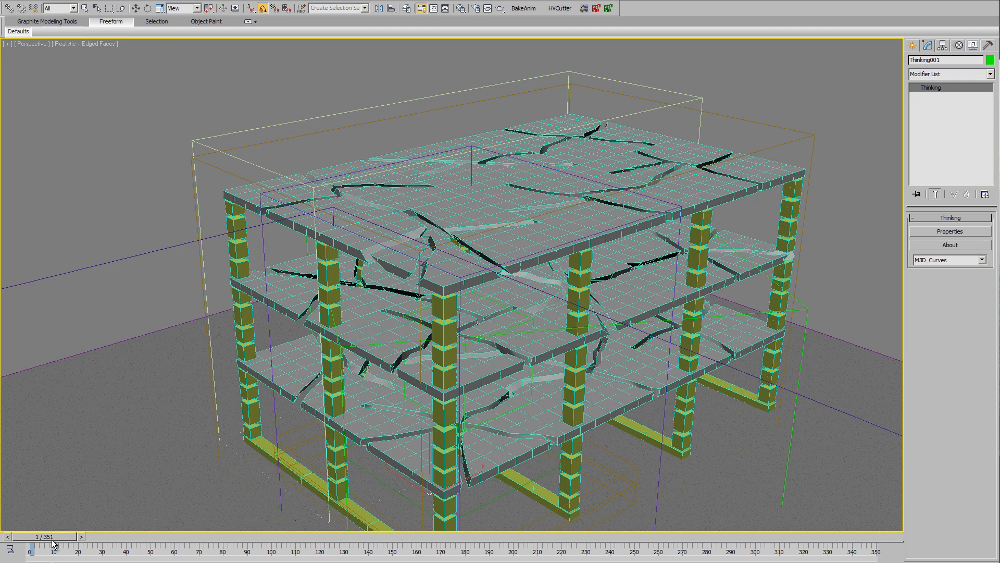
# Scrub the SIM0 collapse forward to frame 157
pyautogui.moveTo(63, 542); pyautogui.dragTo(268, 547)
pyautogui.moveTo(494, 429); pyautogui.dragTo(488, 342, button='middle')
pyautogui.moveTo(256, 544); pyautogui.dragTo(433, 542)
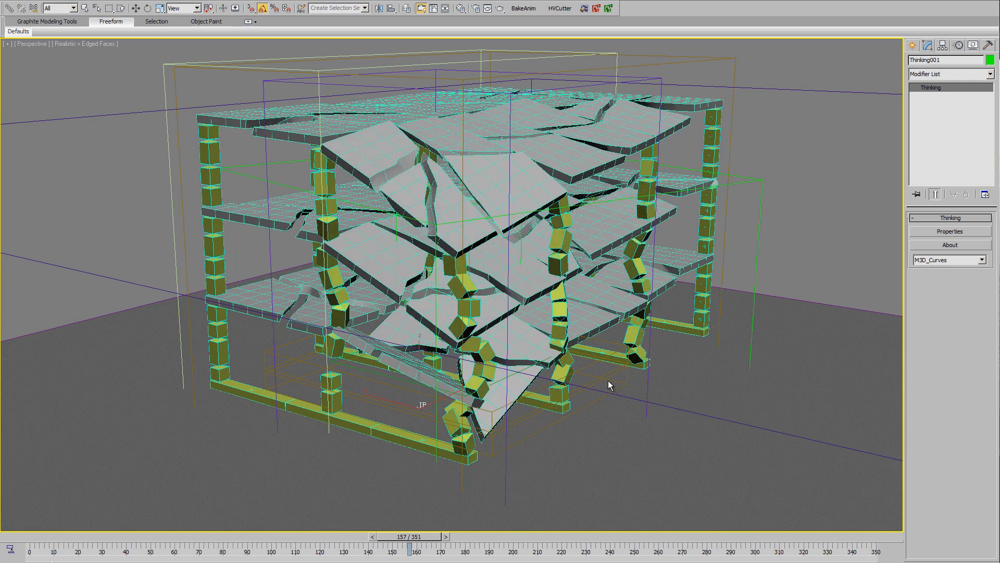
# Examine the tilting floor pieces and buckling columns at frame 157 from several angles, including from above
pyautogui.keyDown('alt'); pyautogui.moveTo(609, 386); pyautogui.dragTo(584, 211, button='middle'); pyautogui.keyUp('alt')
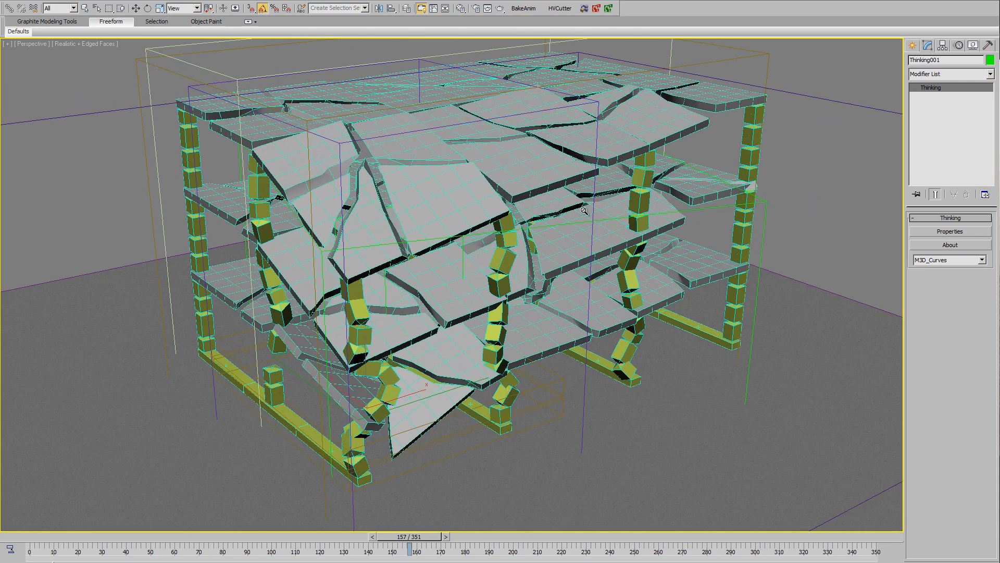
pyautogui.keyDown('alt'); pyautogui.moveTo(388, 240); pyautogui.dragTo(390, 255, button='middle'); pyautogui.keyUp('alt')
pyautogui.moveTo(402, 292); pyautogui.dragTo(434, 317)
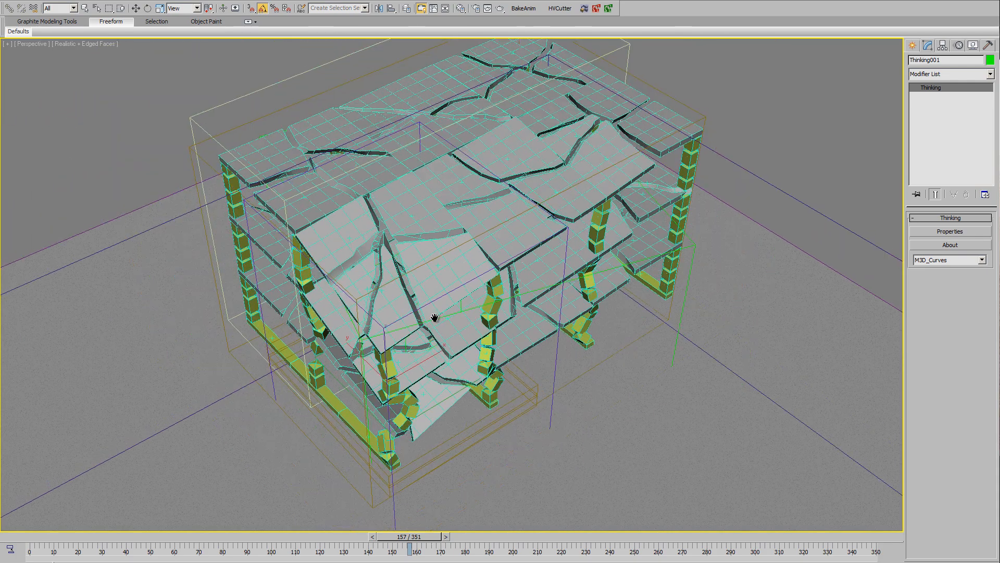
pyautogui.moveTo(433, 317); pyautogui.dragTo(426, 361, button='middle')
pyautogui.keyDown('alt'); pyautogui.moveTo(479, 294); pyautogui.dragTo(478, 309, button='middle'); pyautogui.keyUp('alt')
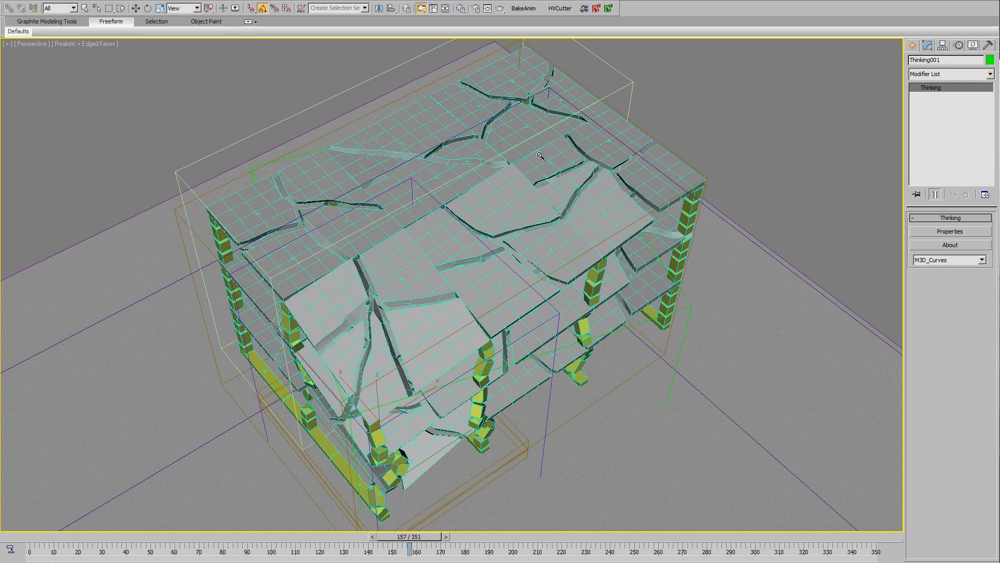
pyautogui.keyDown('alt'); pyautogui.moveTo(488, 182); pyautogui.dragTo(472, 249, button='middle'); pyautogui.keyUp('alt')
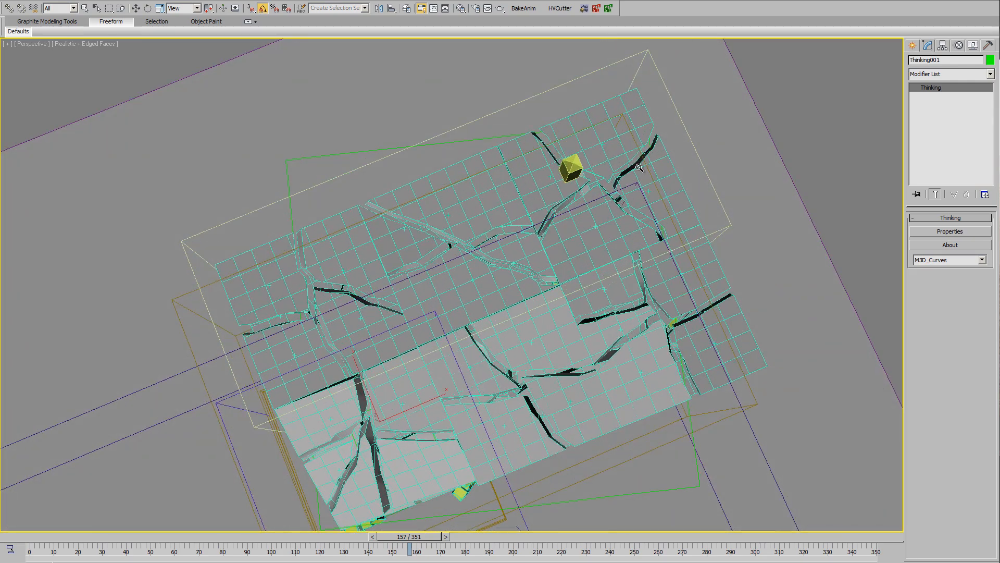
pyautogui.keyDown('alt'); pyautogui.moveTo(676, 338); pyautogui.dragTo(665, 314, button='middle'); pyautogui.keyUp('alt')
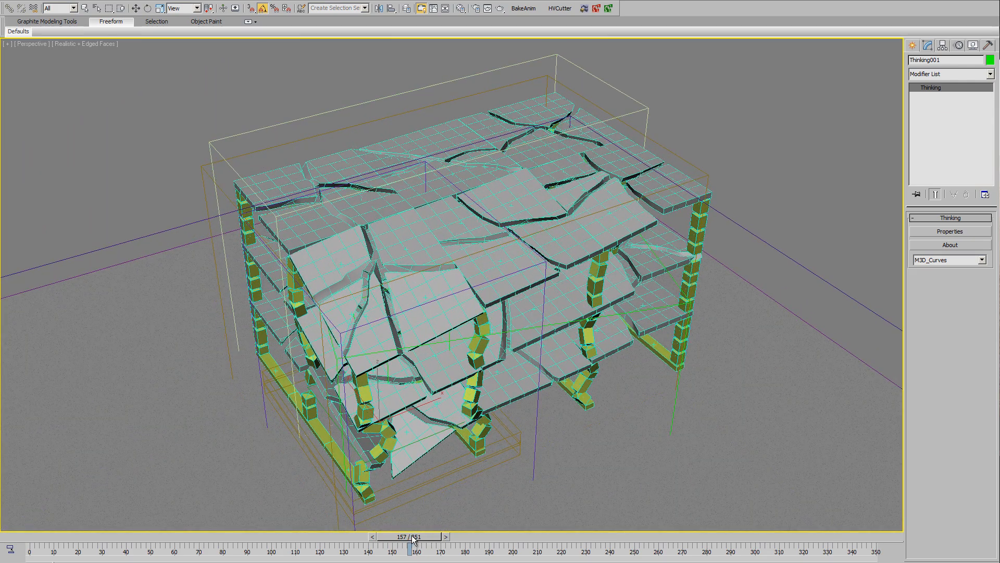
# Advance the collapse to frame 222 and select the extruded line that forms a wall through the back of the building
pyautogui.moveTo(413, 539); pyautogui.dragTo(571, 540)
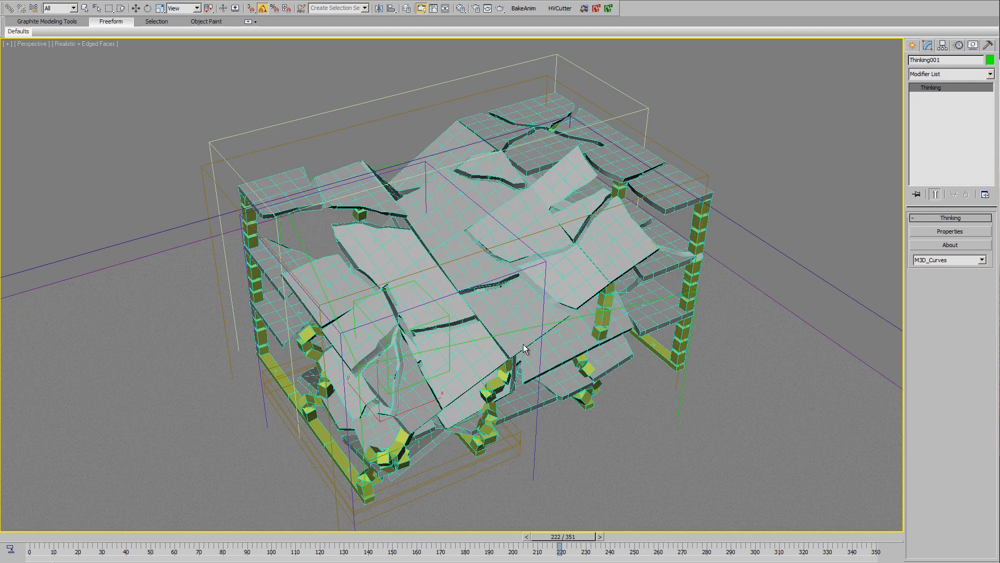
pyautogui.keyDown('alt'); pyautogui.moveTo(545, 328); pyautogui.dragTo(540, 336, button='middle'); pyautogui.keyUp('alt')
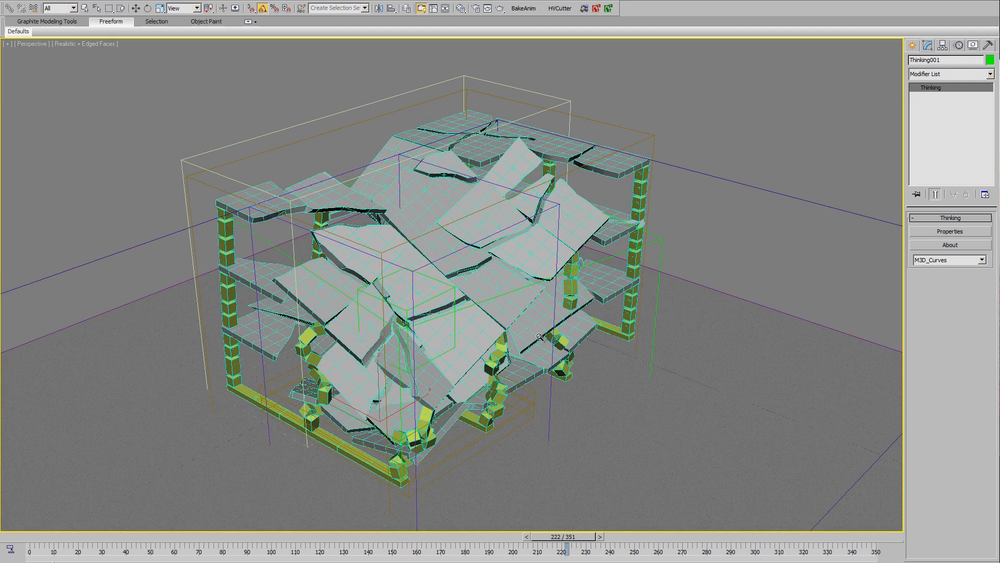
pyautogui.click(212, 188)
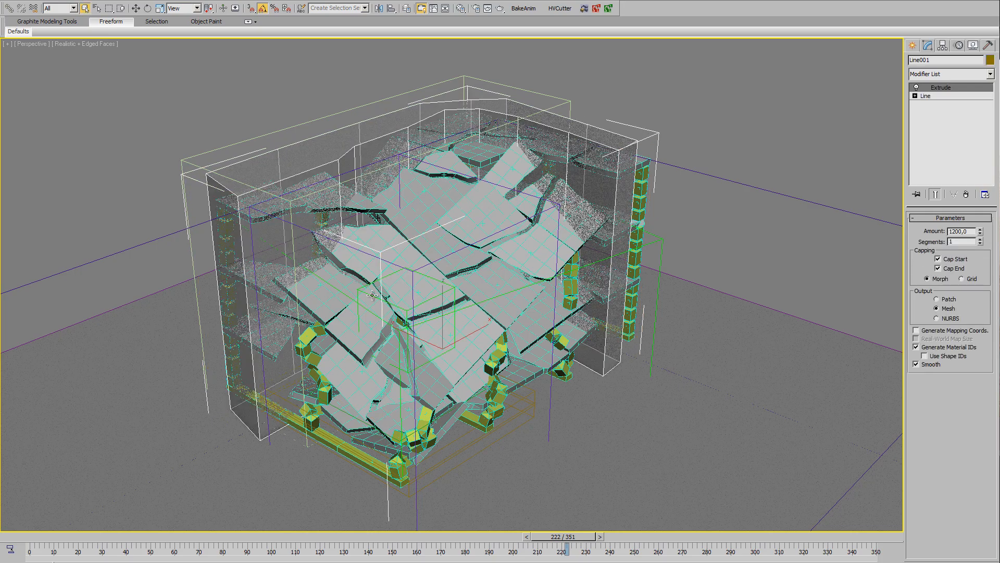
pyautogui.moveTo(477, 286)
pyautogui.keyDown('alt'); pyautogui.mouseDown(button='middle')
pyautogui.moveTo(522, 323)
pyautogui.moveTo(542, 302)
pyautogui.moveTo(484, 284)
pyautogui.mouseUp(button='middle'); pyautogui.keyUp('alt')
# Examine the outline of the selected extruded wall in the maximized top view
pyautogui.hotkey('alt', 'w')
pyautogui.rightClick(303, 182)
pyautogui.hotkey('alt', 'w')
pyautogui.moveTo(516, 329); pyautogui.dragTo(527, 359, button='middle')
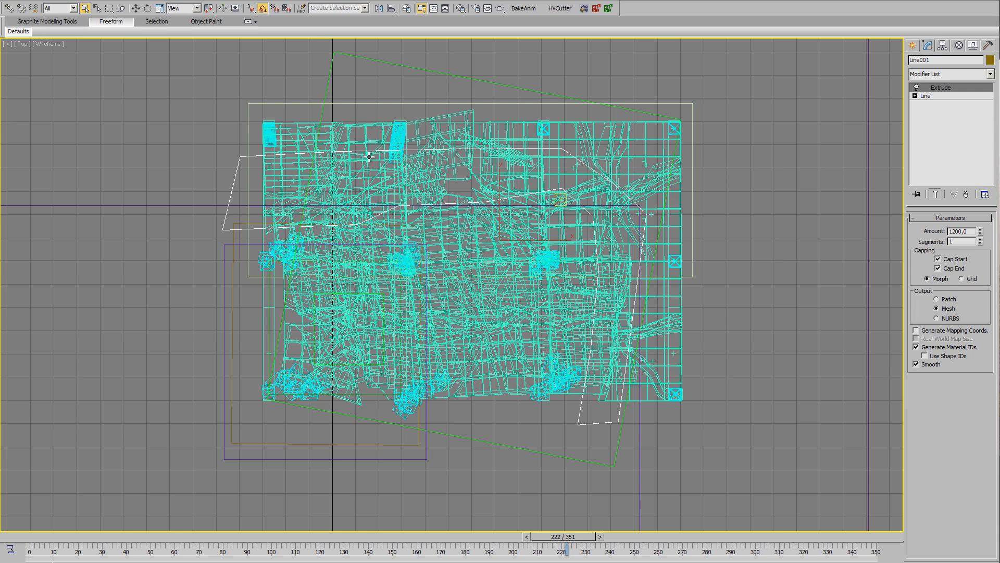
pyautogui.moveTo(538, 221); pyautogui.dragTo(549, 203, button='middle')
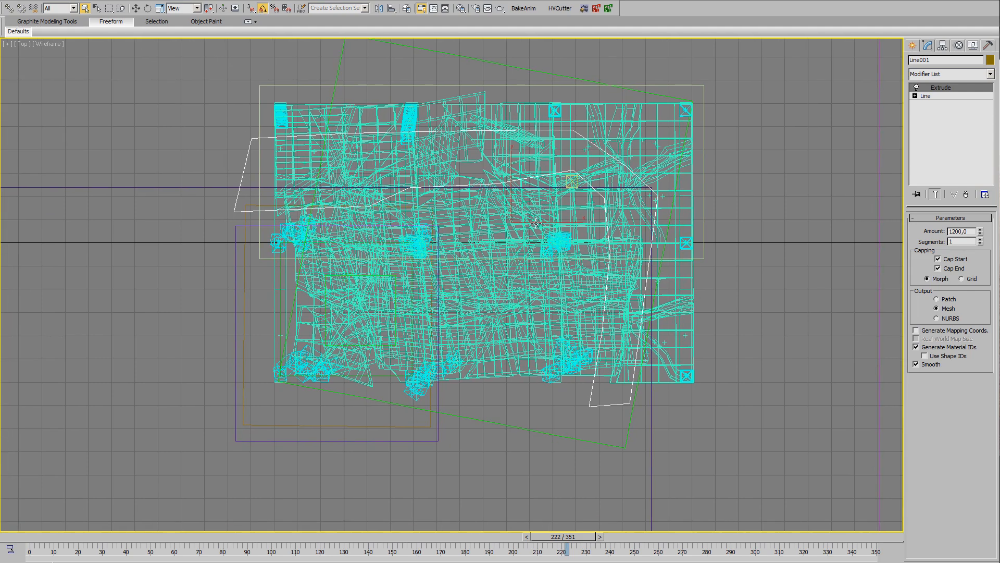
# Return to the maximized perspective view and inspect the extruded wall around the collapsing floors at frame 222
pyautogui.hotkey('alt', 'w')
pyautogui.rightClick(622, 371)
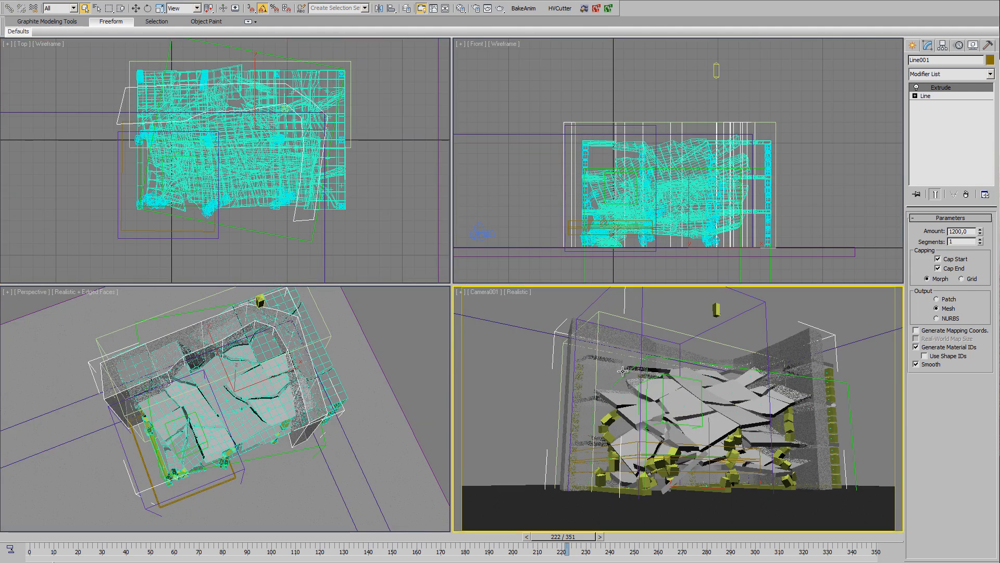
pyautogui.rightClick(316, 391)
pyautogui.hotkey('alt', 'w')
pyautogui.keyDown('alt'); pyautogui.moveTo(382, 402); pyautogui.dragTo(505, 394, button='middle'); pyautogui.keyUp('alt')
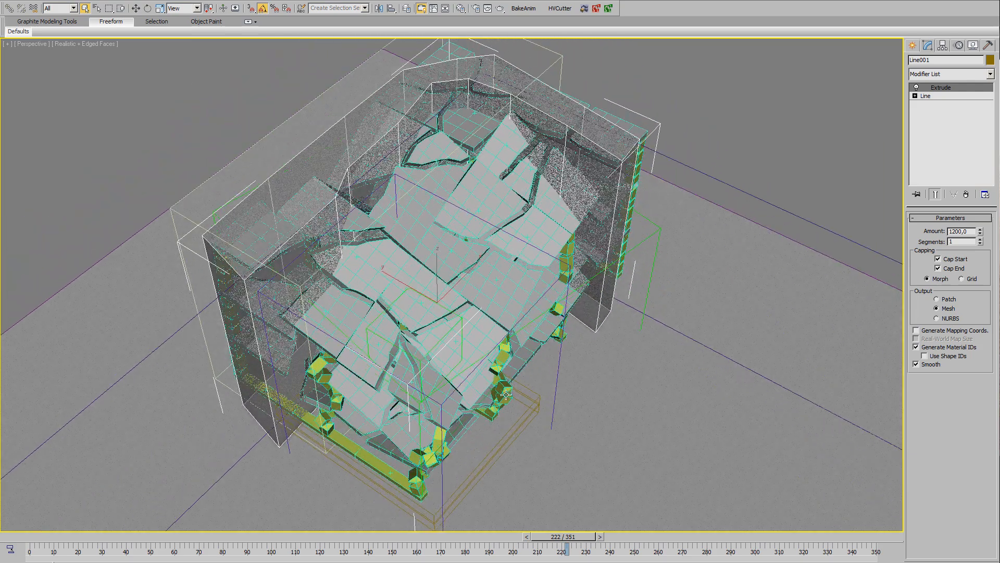
pyautogui.keyDown('alt'); pyautogui.moveTo(508, 308); pyautogui.dragTo(512, 297, button='middle'); pyautogui.keyUp('alt')
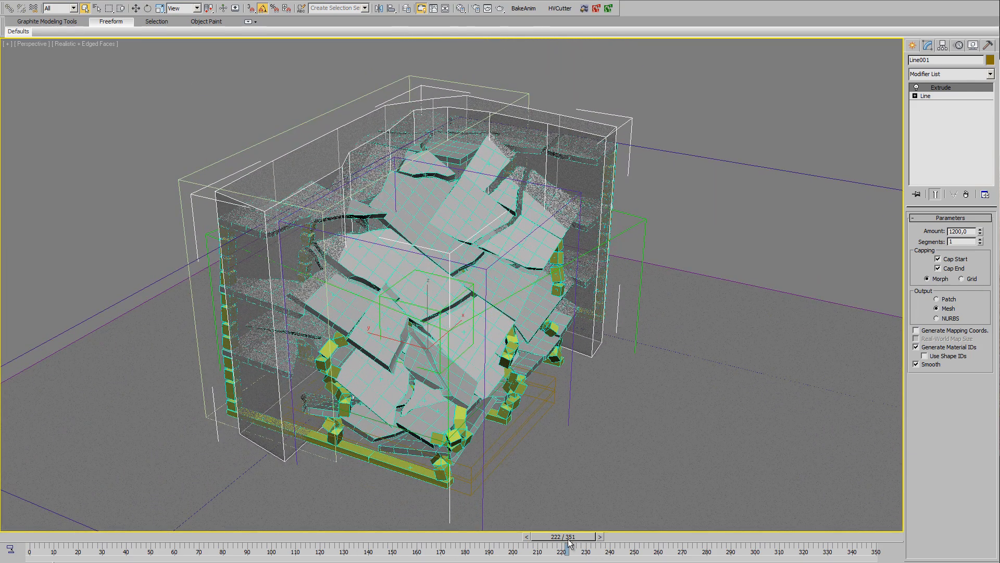
# Scrub the collapse to frame 306 and inspect the fallen floors and columns from a low angle
pyautogui.moveTo(588, 542); pyautogui.dragTo(772, 544)
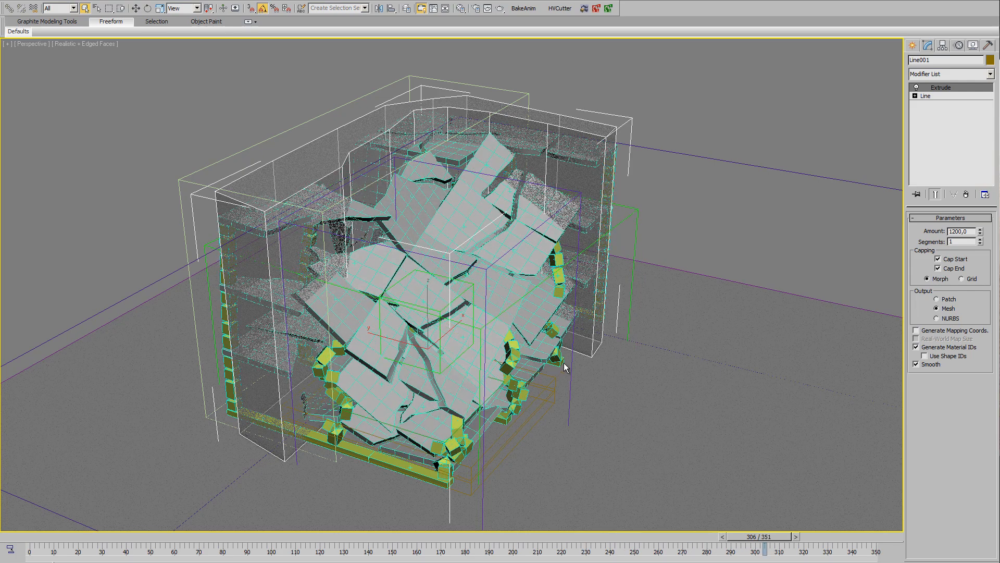
pyautogui.keyDown('alt'); pyautogui.moveTo(511, 351); pyautogui.dragTo(543, 332, button='middle'); pyautogui.keyUp('alt')
pyautogui.scroll(3, 533, 351)
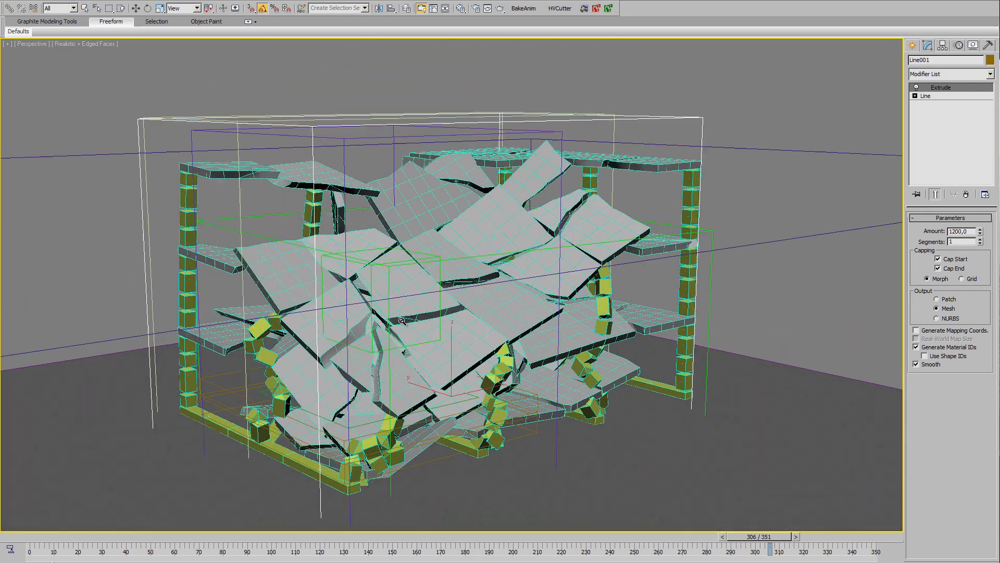
# Inspect the building's cracked floor slabs from several angles at frame 1, with the second extruded line selected
pyautogui.scroll(-3, 432, 330)
pyautogui.moveTo(454, 334); pyautogui.dragTo(474, 360, button='middle')
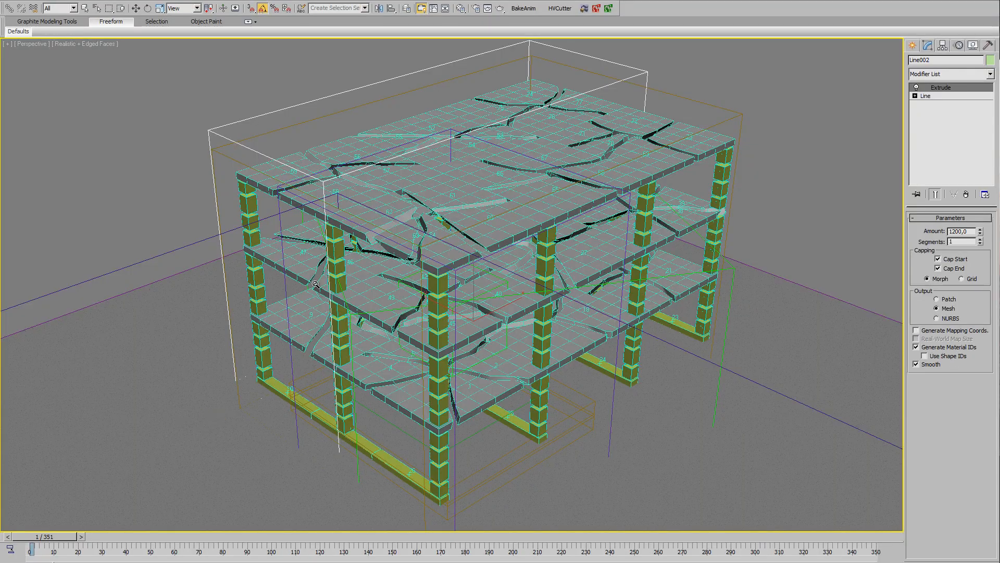
pyautogui.scroll(4, 375, 279)
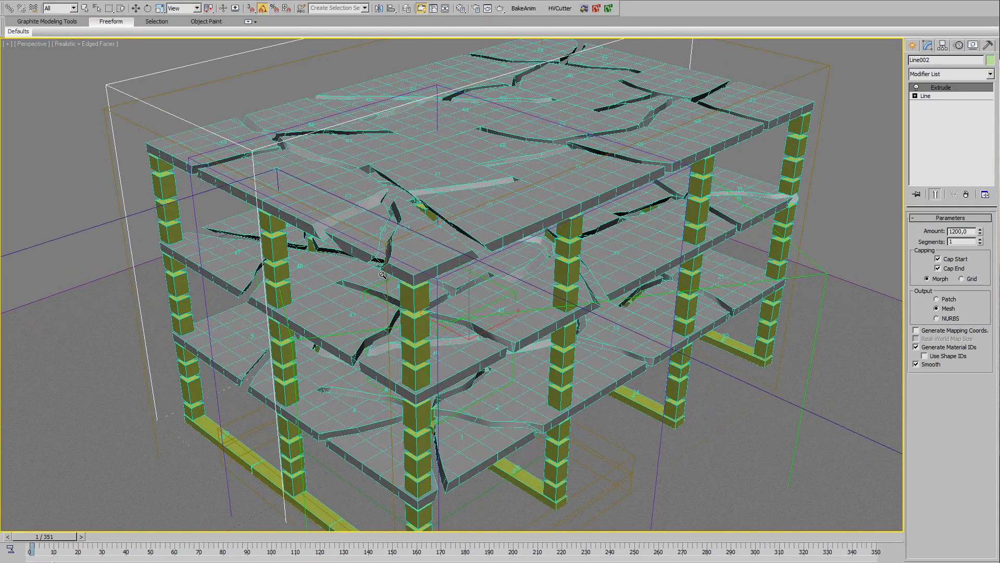
pyautogui.scroll(5, 383, 274)
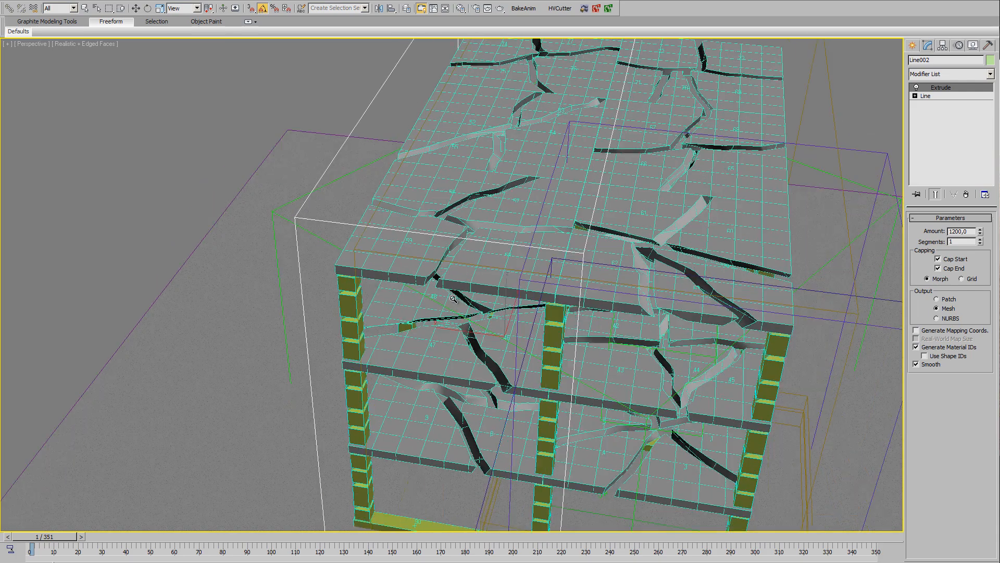
pyautogui.scroll(-6, 453, 299)
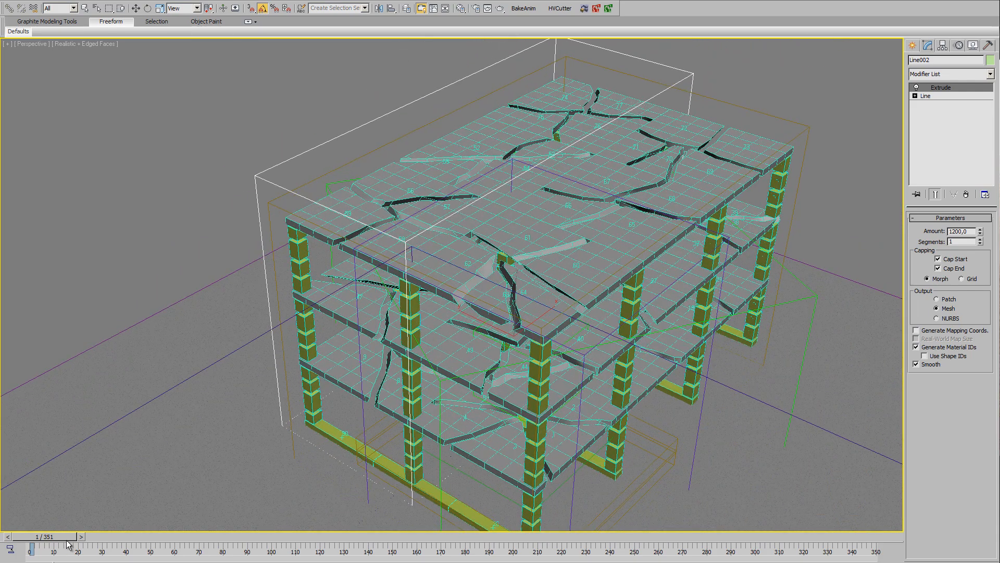
# Scrub the collapse through frames 103 and 175 to frame 255, inspecting how the floors and columns fall
pyautogui.moveTo(67, 540); pyautogui.dragTo(297, 548)
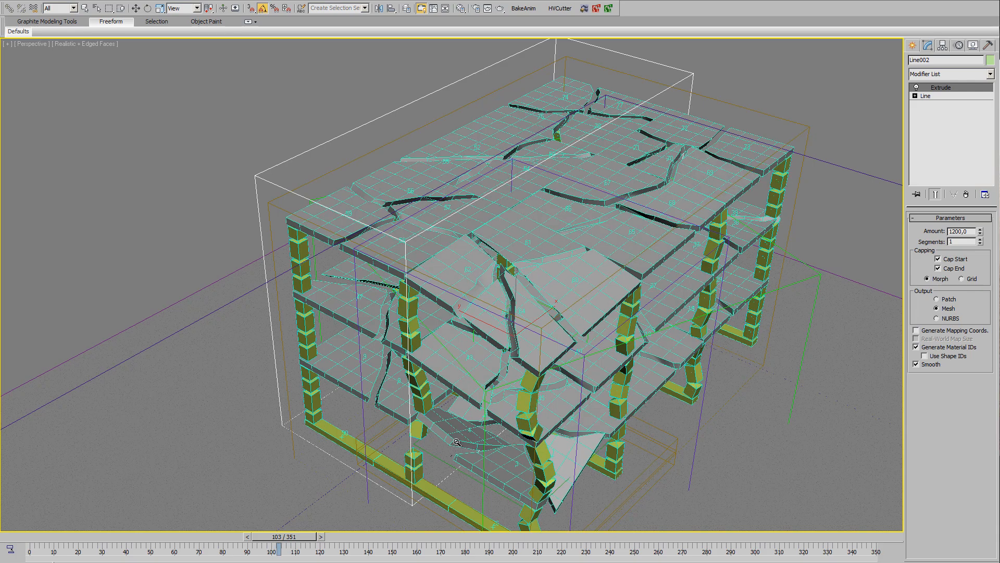
pyautogui.moveTo(457, 442); pyautogui.dragTo(541, 428)
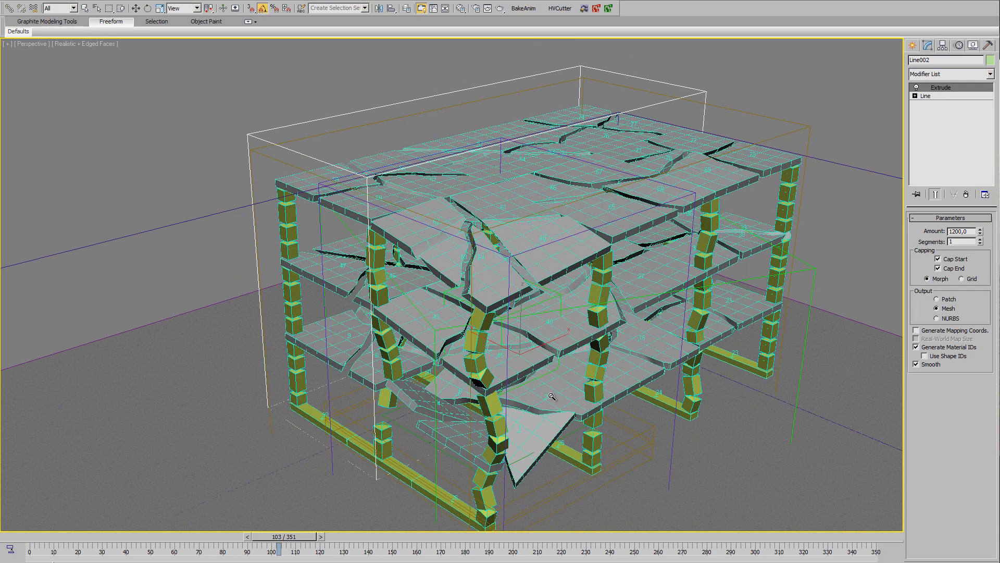
pyautogui.keyDown('alt'); pyautogui.moveTo(551, 396); pyautogui.dragTo(536, 388, button='middle'); pyautogui.keyUp('alt')
pyautogui.moveTo(297, 537); pyautogui.dragTo(523, 535)
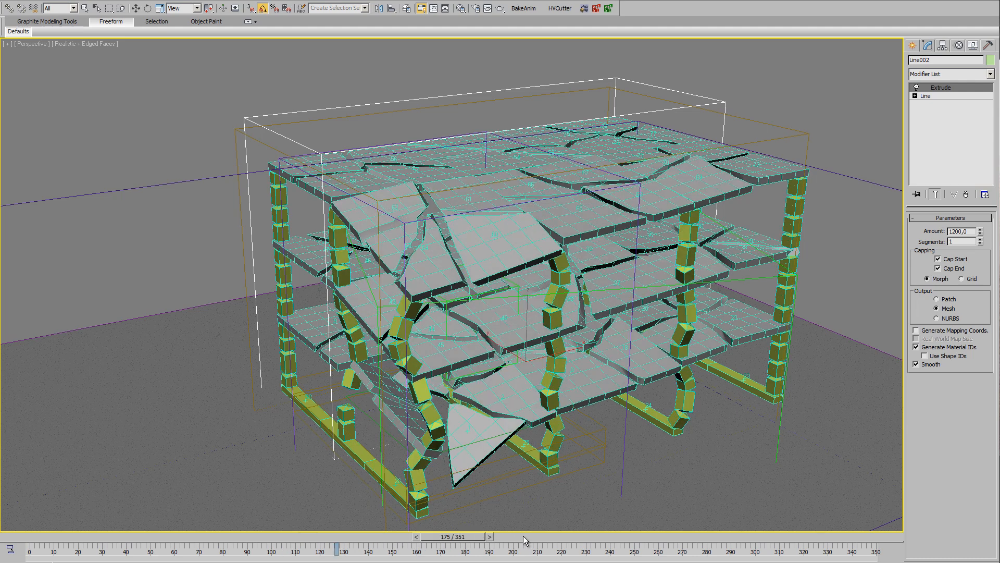
pyautogui.moveTo(604, 537); pyautogui.dragTo(639, 539)
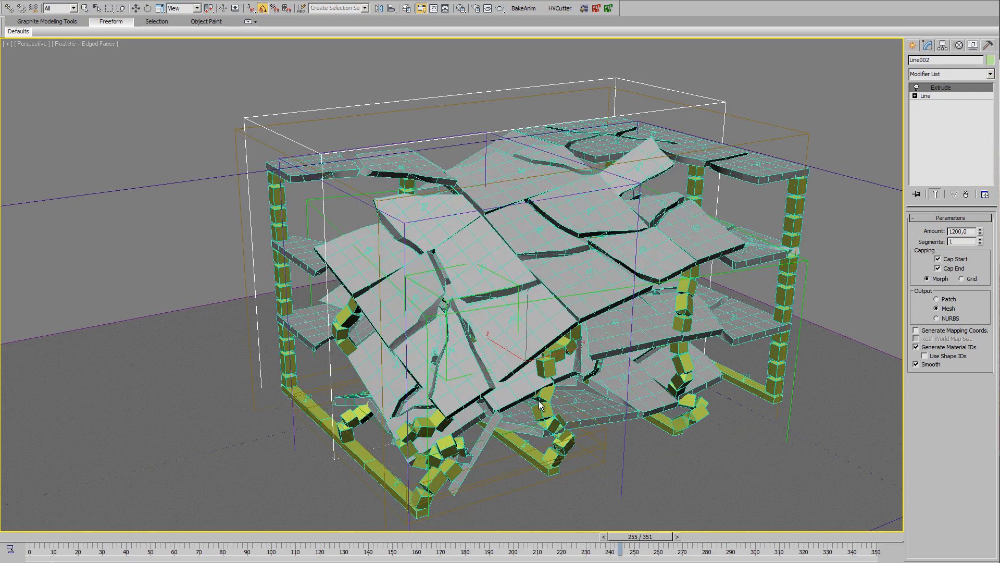
pyautogui.moveTo(540, 405)
pyautogui.keyDown('alt'); pyautogui.mouseDown(button='middle')
pyautogui.moveTo(562, 420)
pyautogui.moveTo(477, 392)
pyautogui.moveTo(522, 410)
pyautogui.mouseUp(button='middle'); pyautogui.keyUp('alt')
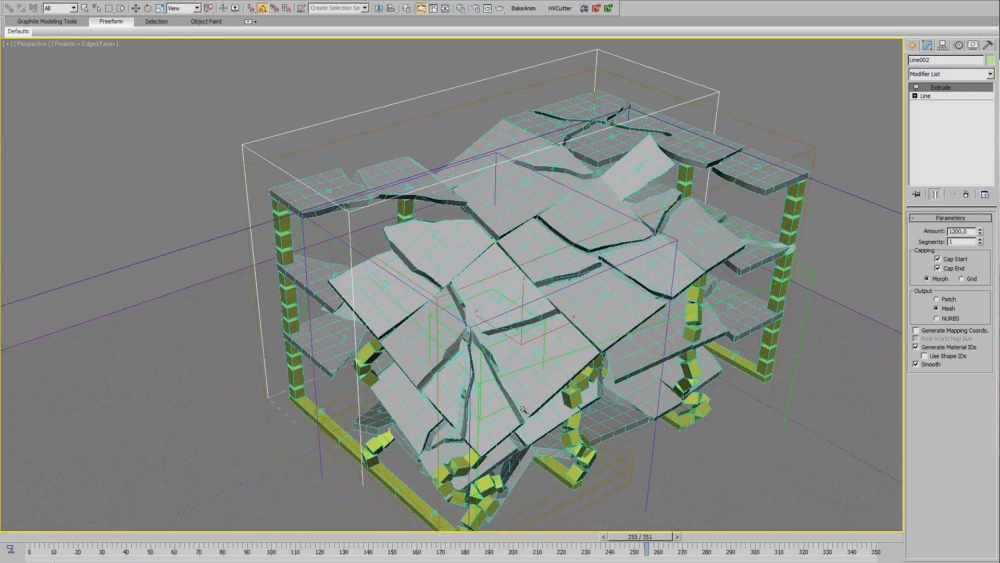
# Examine the slabs still standing at the building's corner up close at frame 255, in shaded and wireframe display
pyautogui.scroll(3, 392, 334)
pyautogui.moveTo(368, 315); pyautogui.dragTo(518, 384, button='middle')
pyautogui.scroll(3, 518, 384)
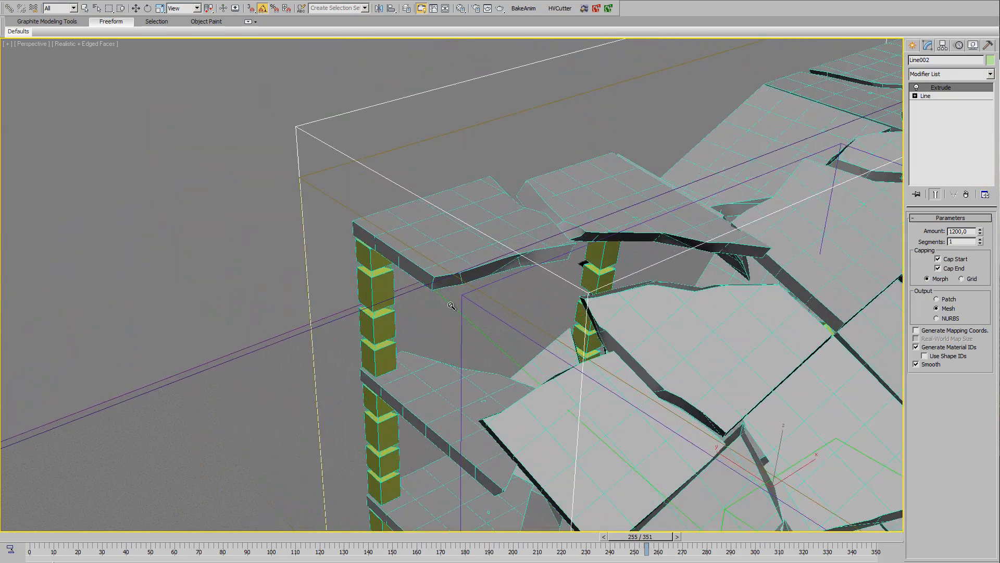
pyautogui.scroll(1, 453, 286)
pyautogui.keyDown('alt'); pyautogui.moveTo(453, 308); pyautogui.dragTo(437, 276, button='middle'); pyautogui.keyUp('alt')
pyautogui.moveTo(458, 198)
pyautogui.keyDown('alt'); pyautogui.mouseDown(button='middle')
pyautogui.moveTo(479, 308)
pyautogui.moveTo(458, 302)
pyautogui.mouseUp(button='middle'); pyautogui.keyUp('alt')
pyautogui.press('F3')
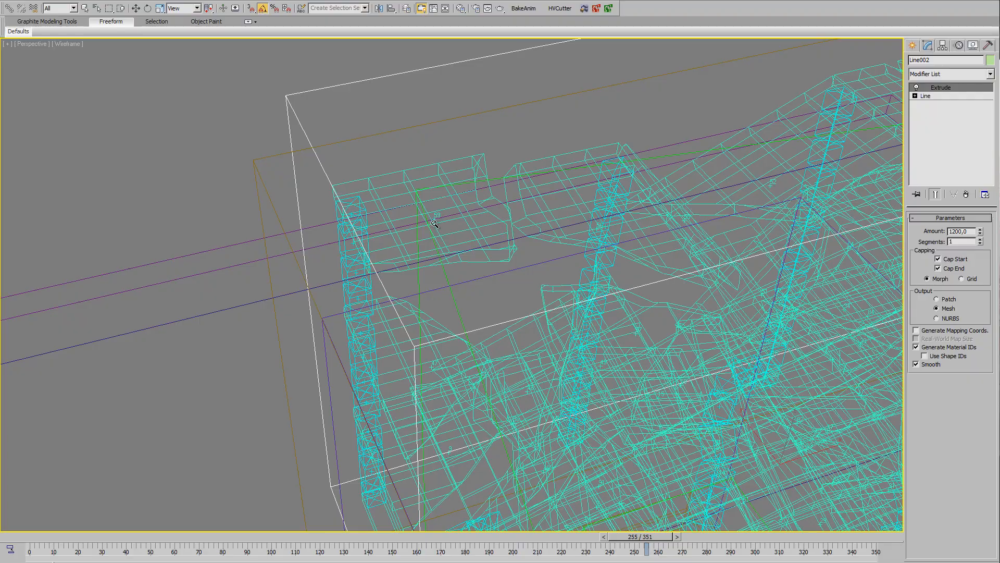
pyautogui.scroll(-8, 434, 223)
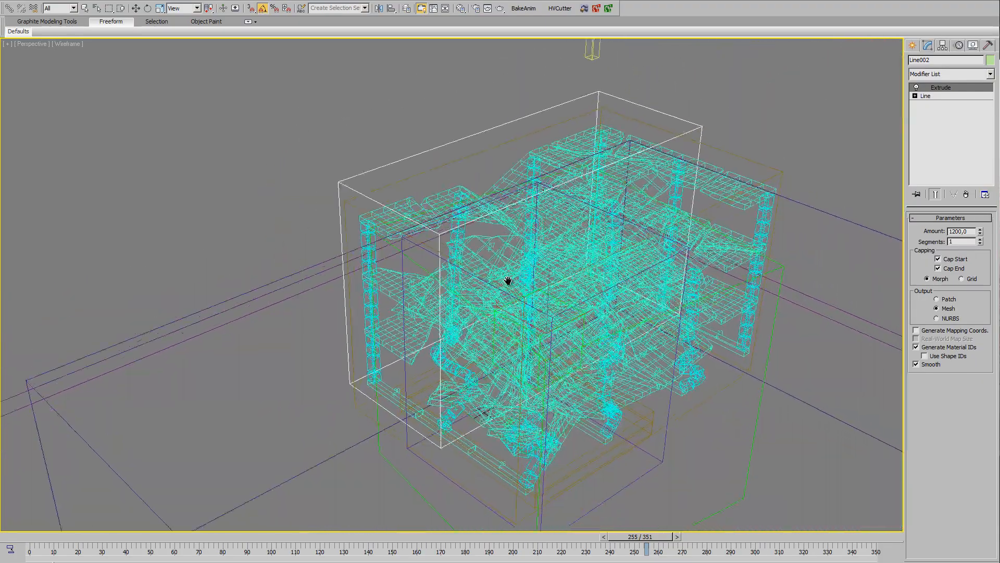
pyautogui.moveTo(508, 281); pyautogui.dragTo(494, 273, button='middle')
# Open the Joints0_BreakByVolume dynamic set in the particle editor and check which object its second Node operator uses
pyautogui.hotkey('alt', 'Tab')
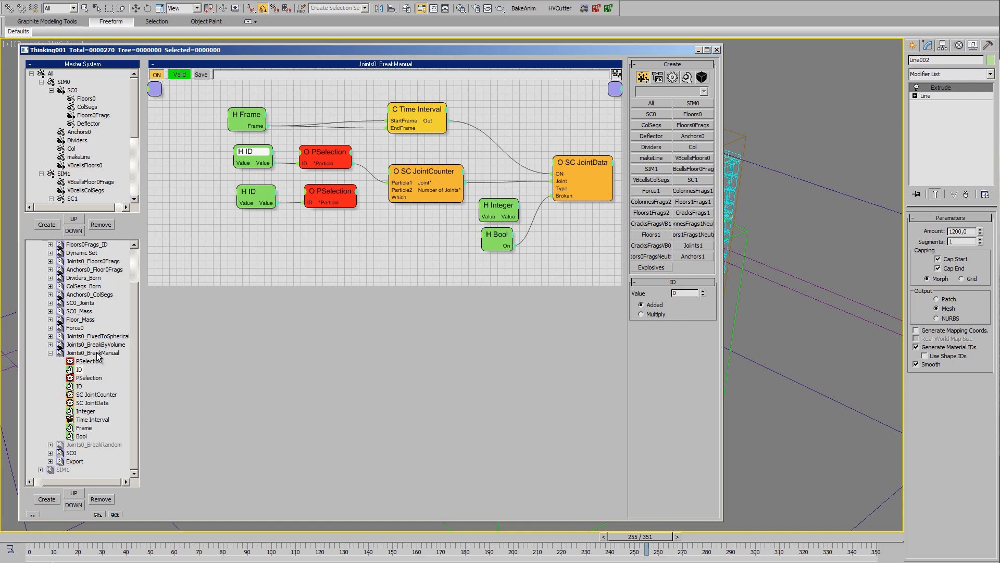
pyautogui.click(99, 344)
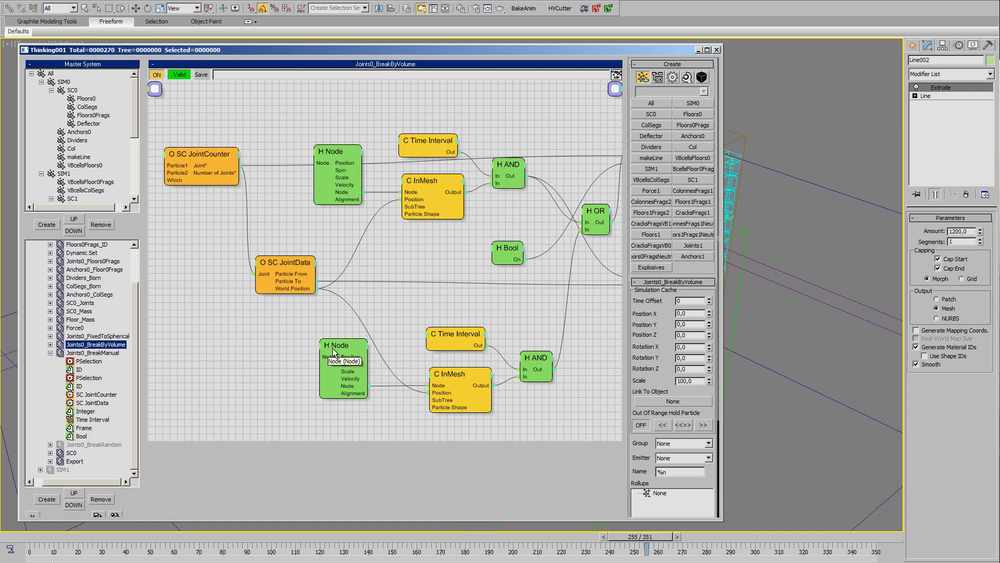
pyautogui.click(334, 346)
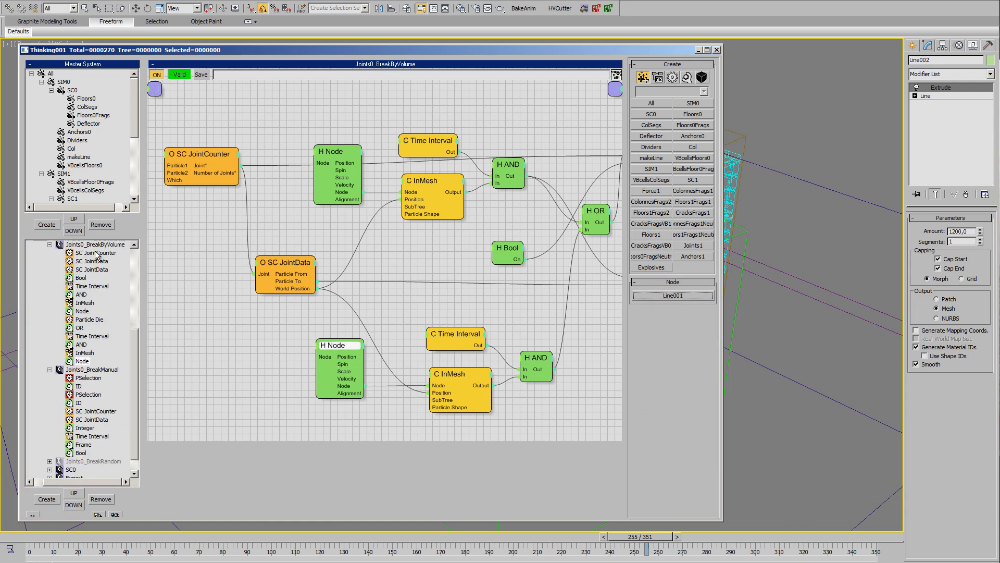
# Open the Joints0_BreakManual dynamic set and review its first ID and PSelection operators
pyautogui.click(89, 370)
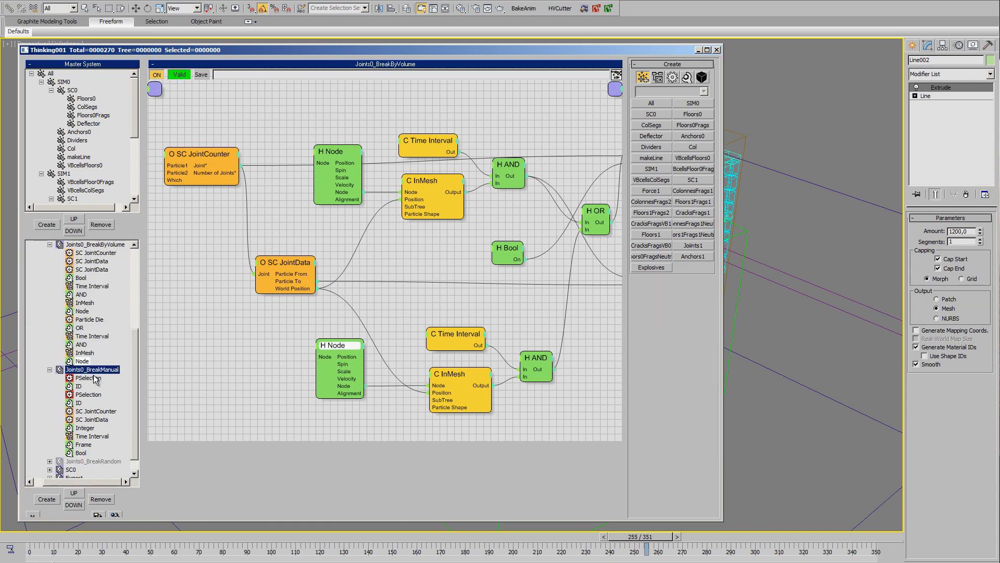
pyautogui.moveTo(304, 269); pyautogui.dragTo(337, 308, button='middle')
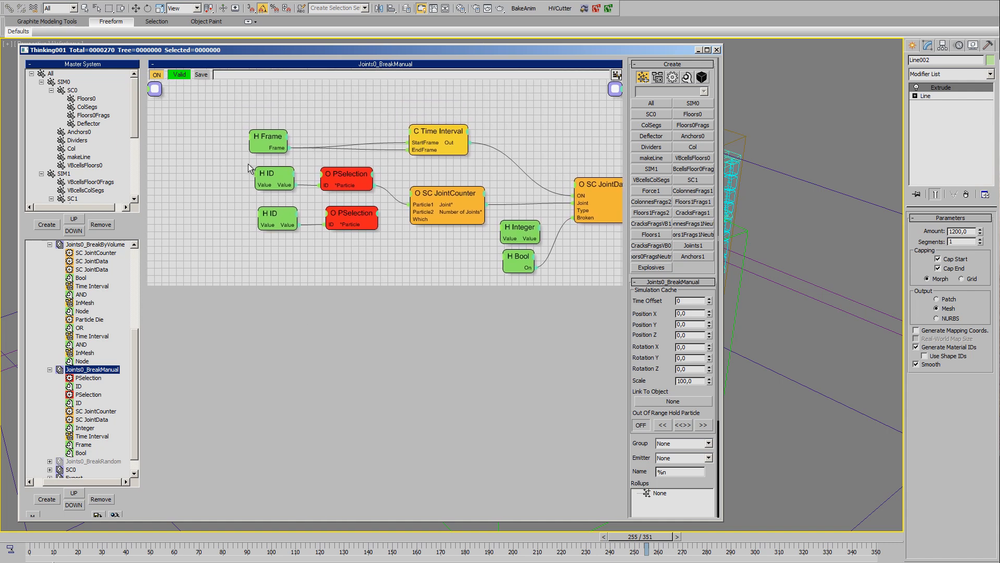
pyautogui.click(278, 185)
pyautogui.moveTo(370, 255); pyautogui.dragTo(314, 259, button='middle')
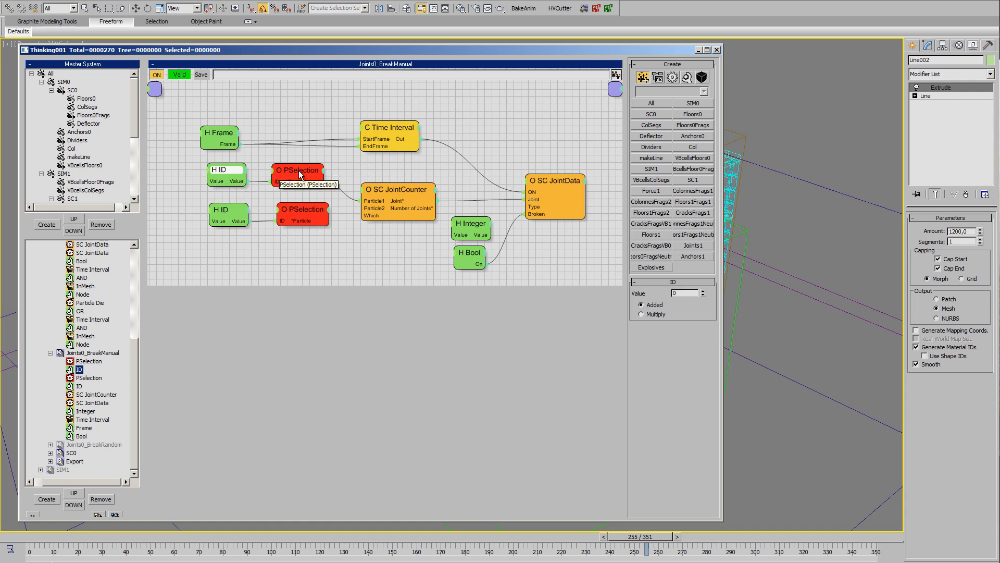
pyautogui.moveTo(306, 173); pyautogui.dragTo(310, 174)
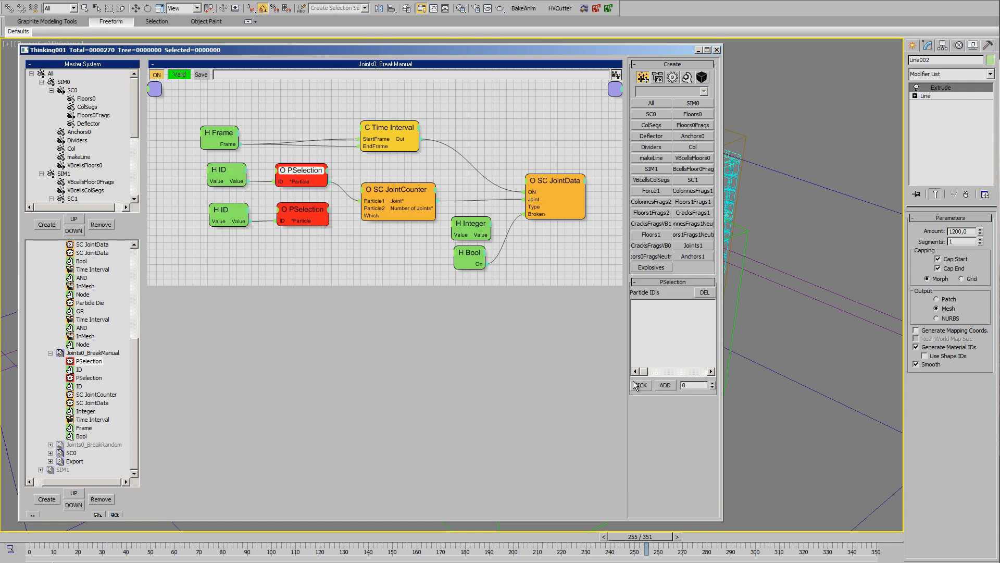
pyautogui.click(221, 170)
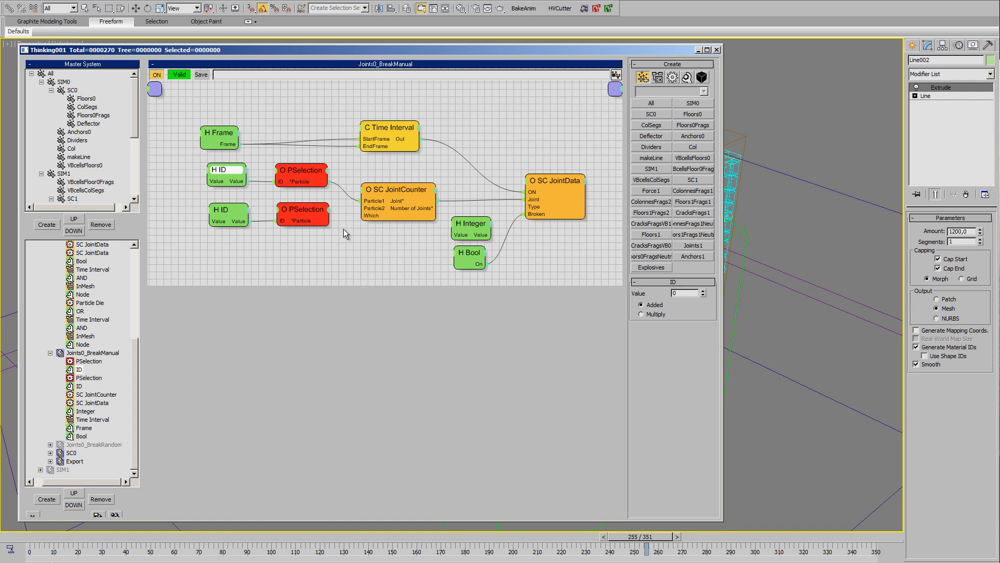
# Set the first ID operator's value to 59, and shrink and move the editor window to uncover the building
pyautogui.moveTo(561, 53); pyautogui.dragTo(608, 48)
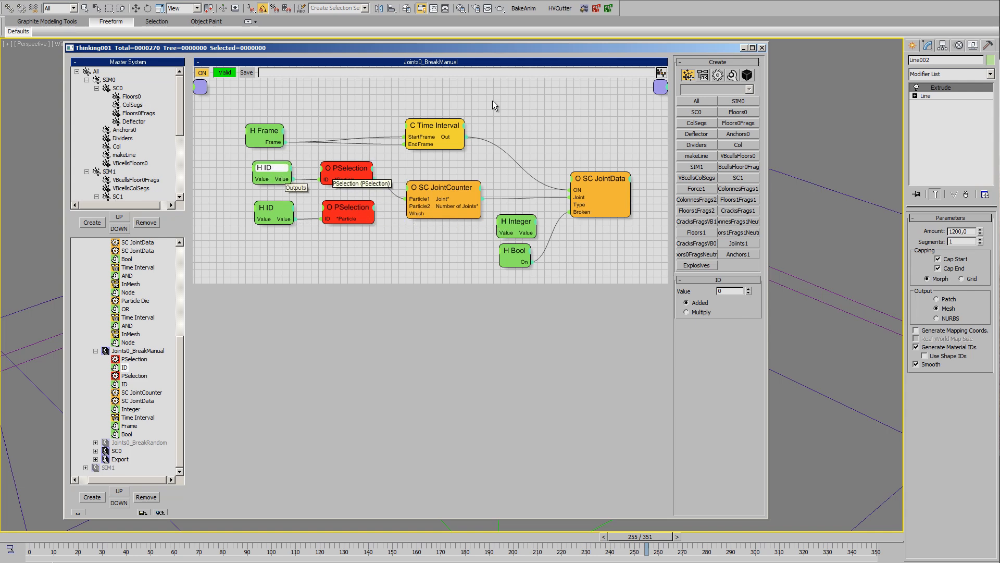
pyautogui.moveTo(586, 54); pyautogui.dragTo(588, 66)
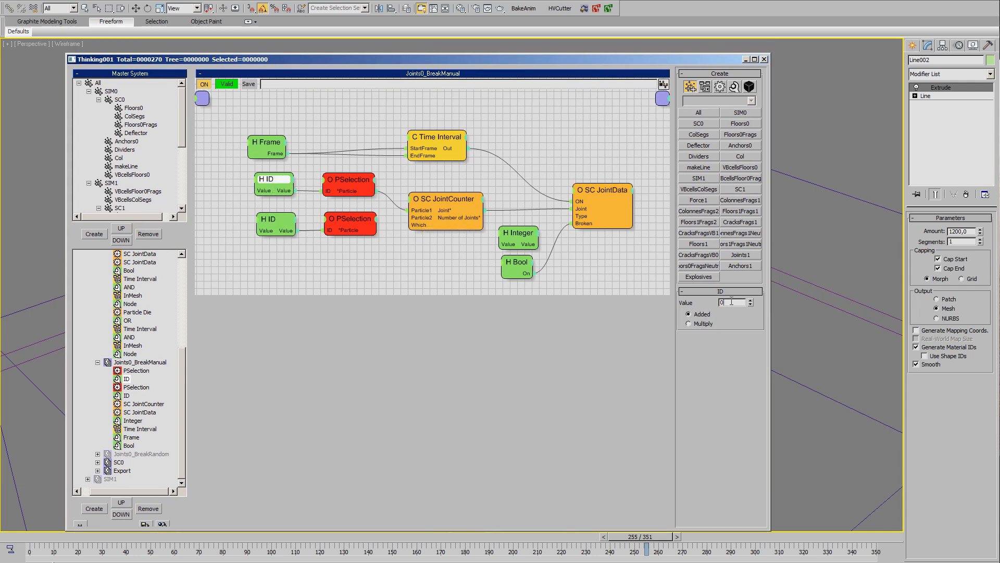
pyautogui.write('59')
pyautogui.moveTo(771, 531); pyautogui.dragTo(806, 404)
pyautogui.moveTo(429, 61); pyautogui.dragTo(768, 283)
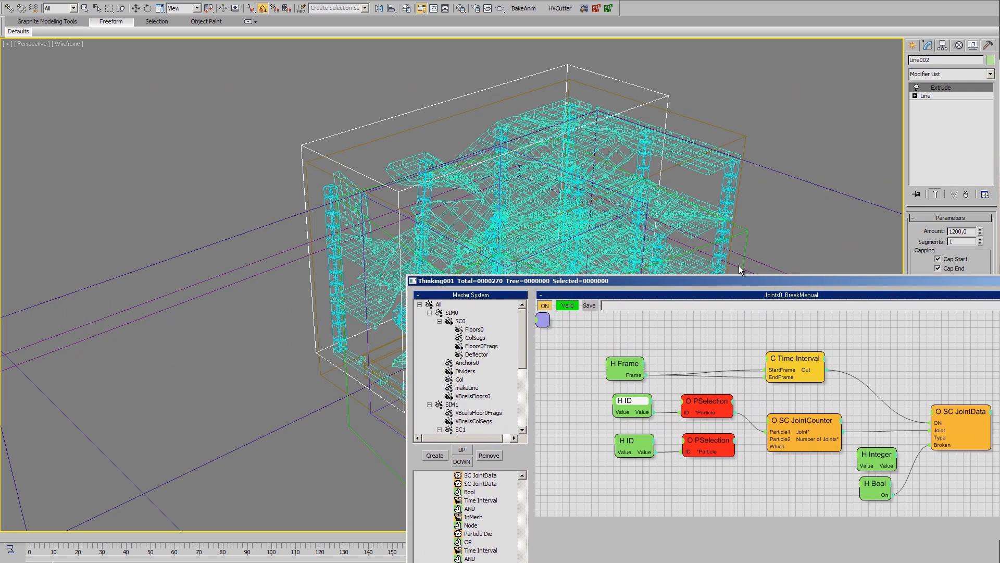
# Return the viewport to shaded display with edged faces and inspect the detached corner slab up close at frame 255
pyautogui.keyDown('alt'); pyautogui.moveTo(419, 240); pyautogui.dragTo(235, 227, button='middle'); pyautogui.keyUp('alt')
pyautogui.scroll(3, 349, 220)
pyautogui.press('F3')
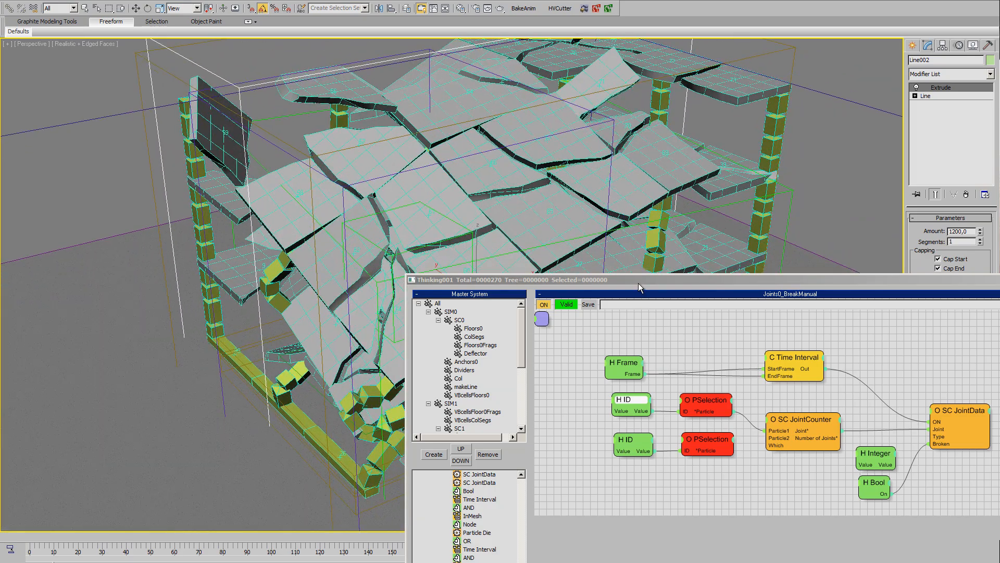
# Reposition the editor and review the Frame, first PSelection, SC JointCounter, SC JointData and Bool operators of Joints0_BreakManual
pyautogui.moveTo(638, 283); pyautogui.dragTo(574, 108)
pyautogui.click(542, 205)
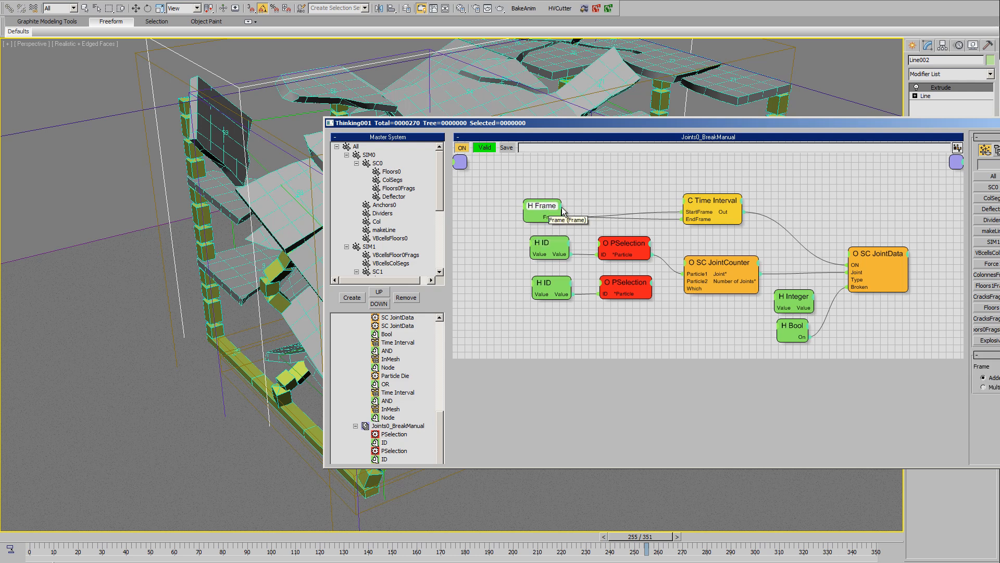
pyautogui.moveTo(722, 124); pyautogui.dragTo(536, 178)
pyautogui.moveTo(461, 380)
pyautogui.mouseDown(button='middle')
pyautogui.moveTo(457, 371)
pyautogui.moveTo(478, 375)
pyautogui.mouseUp(button='middle')
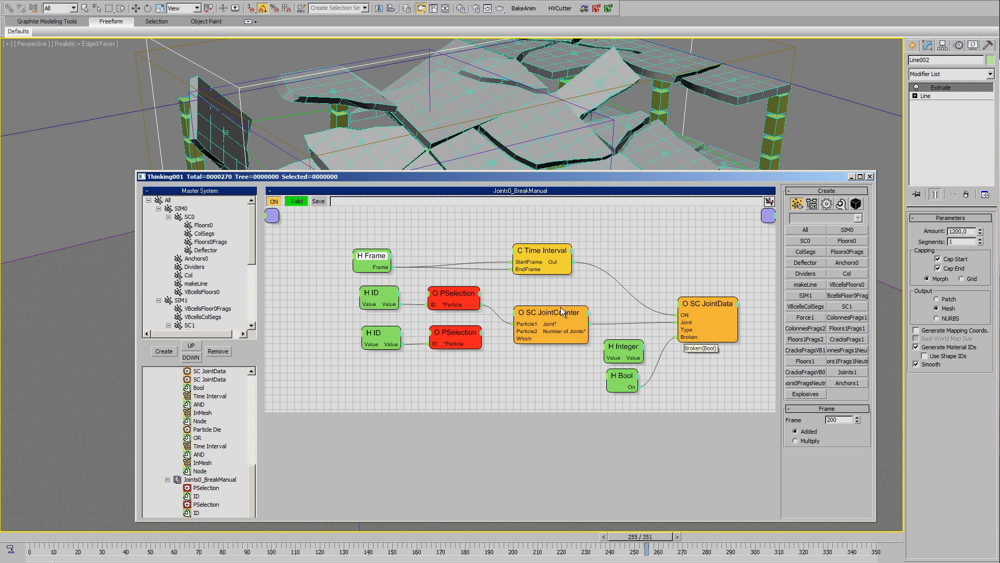
pyautogui.click(450, 298)
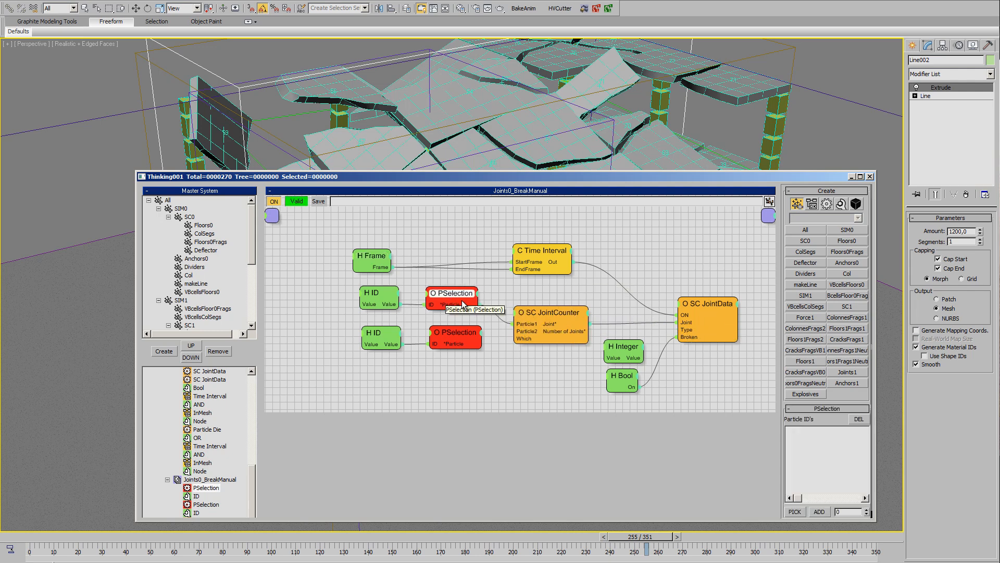
pyautogui.click(553, 316)
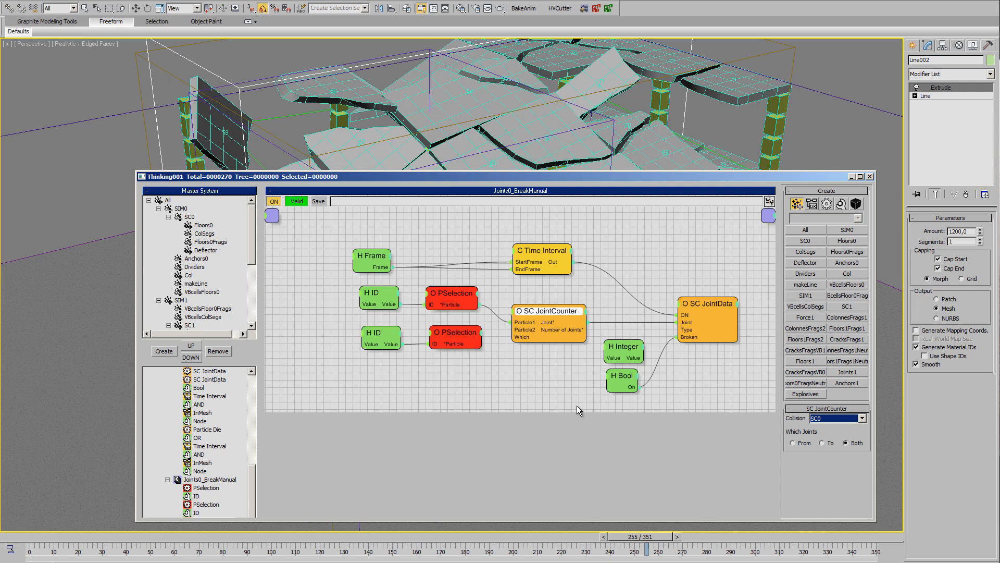
pyautogui.click(709, 304)
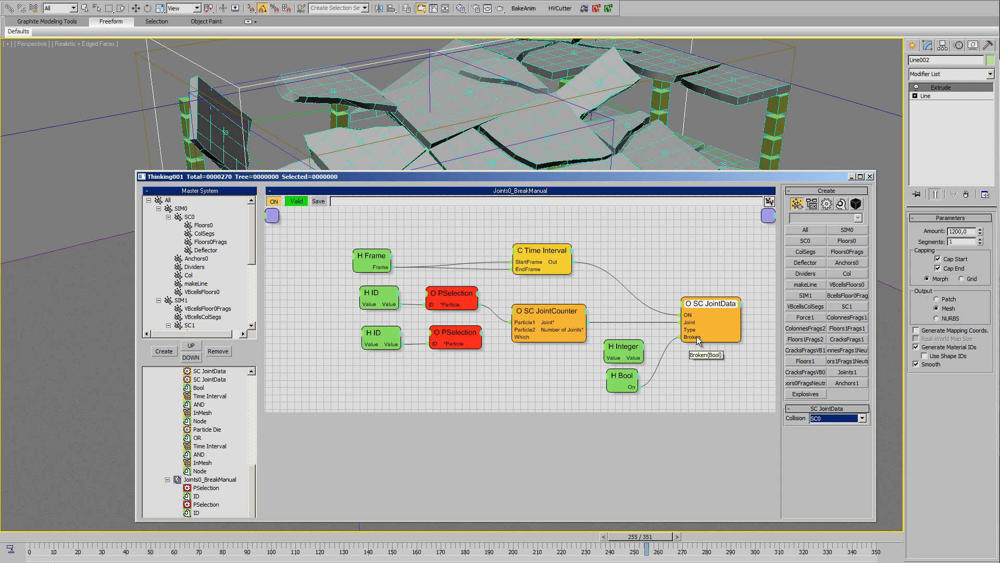
pyautogui.moveTo(625, 375); pyautogui.dragTo(637, 379)
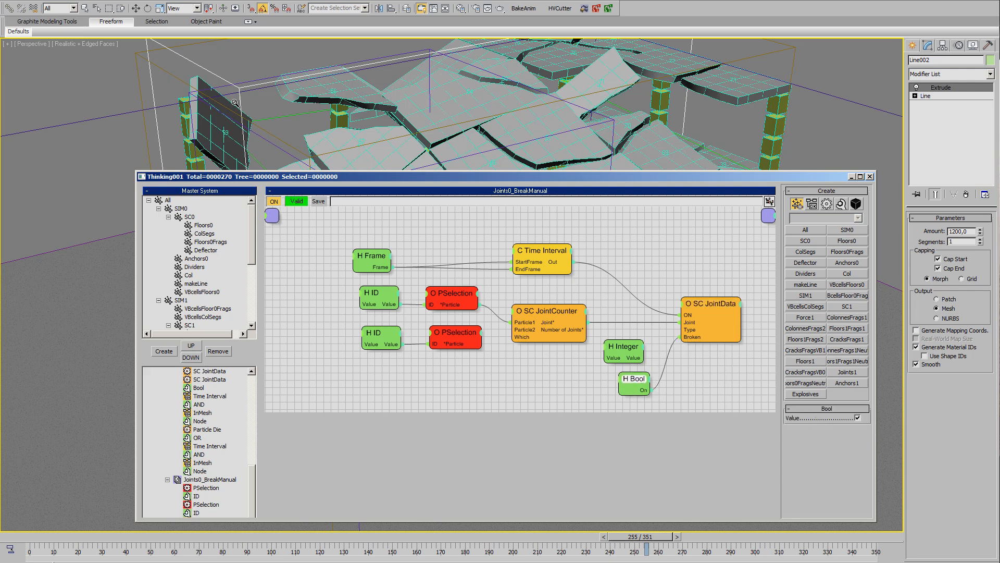
# Rewind the timeline to its start and wire the Integer value into SC JointData's Type input, replacing the Bool connection to Broken
pyautogui.moveTo(275, 112)
pyautogui.keyDown('alt'); pyautogui.mouseDown(button='middle')
pyautogui.moveTo(300, 107)
pyautogui.moveTo(266, 112)
pyautogui.moveTo(286, 124)
pyautogui.mouseUp(button='middle'); pyautogui.keyUp('alt')
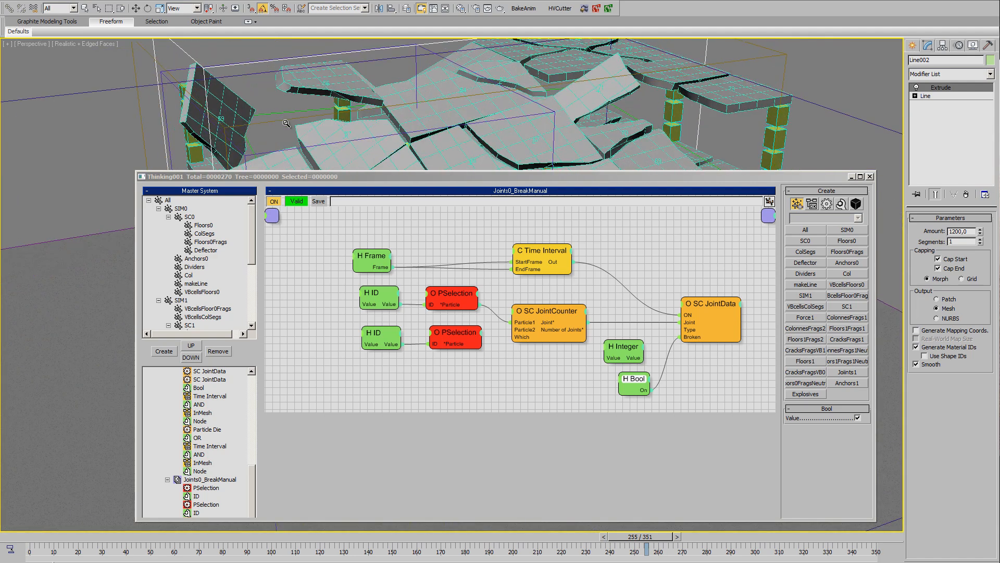
pyautogui.click(19, 535)
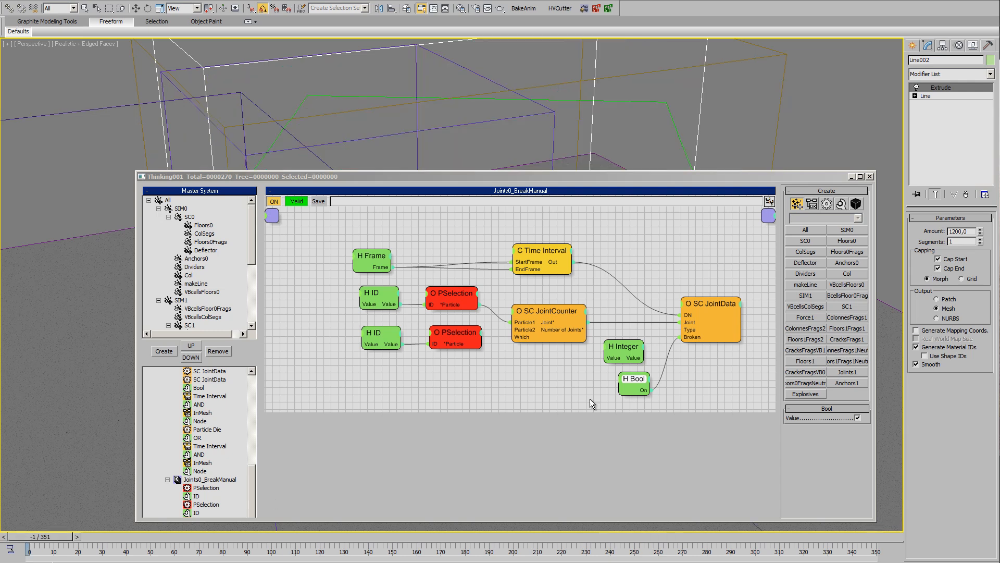
pyautogui.moveTo(692, 337)
pyautogui.mouseDown()
pyautogui.moveTo(688, 350)
pyautogui.moveTo(634, 357)
pyautogui.moveTo(680, 329)
pyautogui.mouseUp()
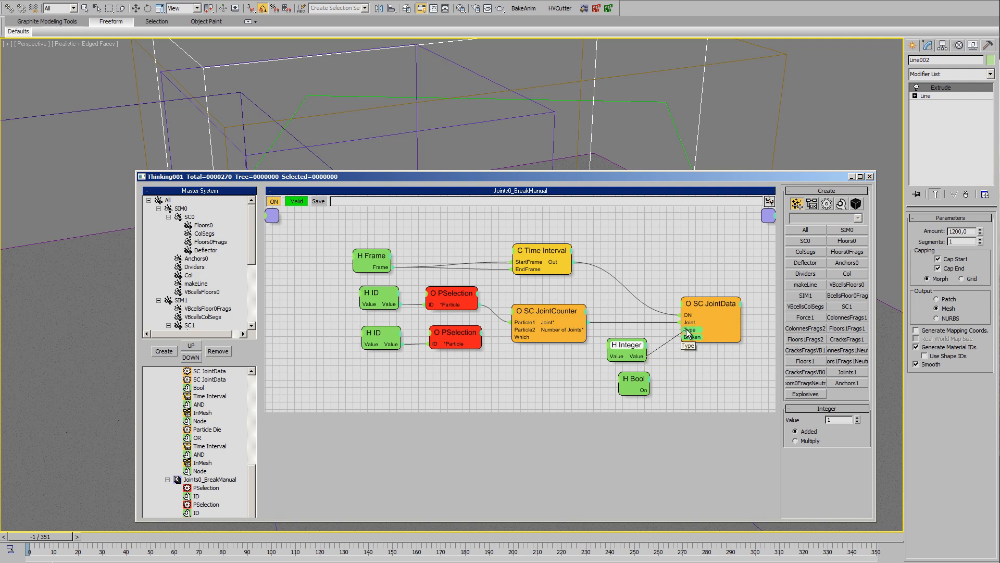
# Set the Frame operator feeding the Time Interval to 180 and minimize the Thinking001 editor
pyautogui.click(537, 256)
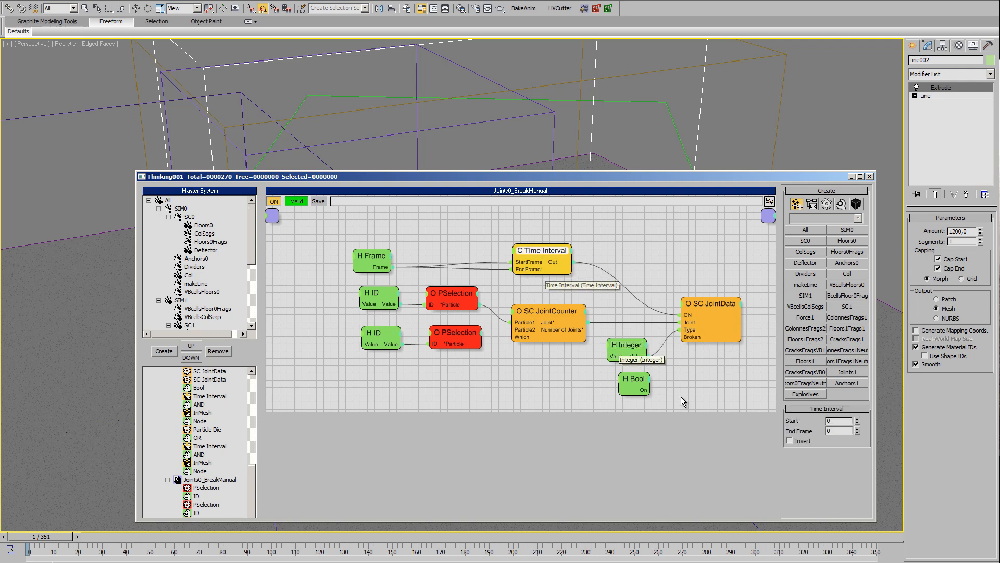
pyautogui.click(376, 259)
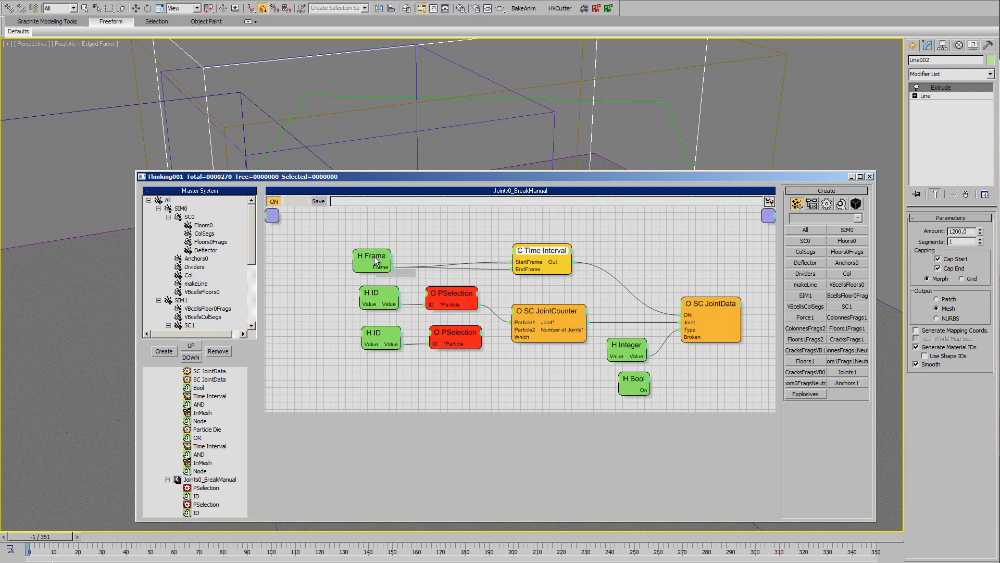
pyautogui.write('1')
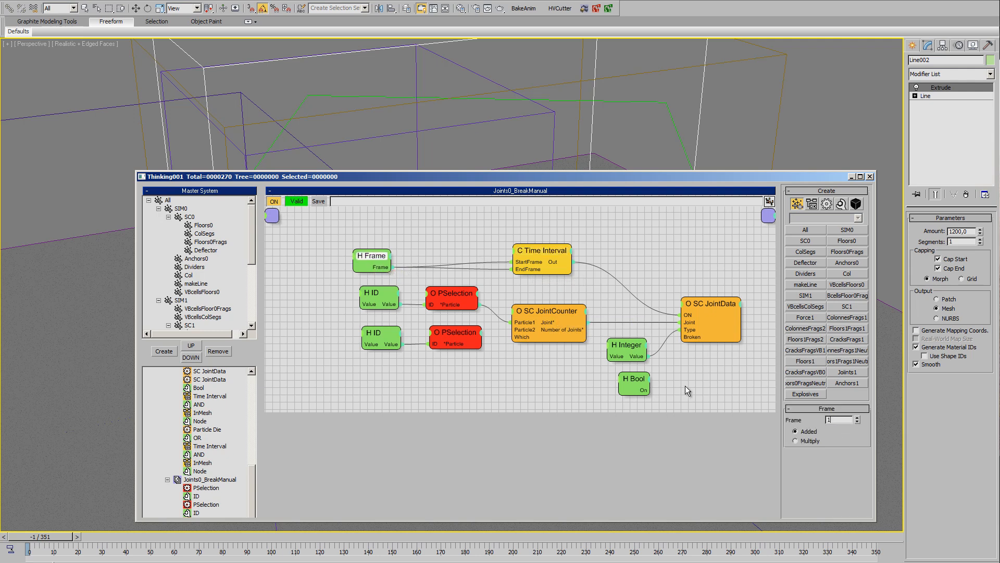
pyautogui.write('80')
pyautogui.click(852, 177)
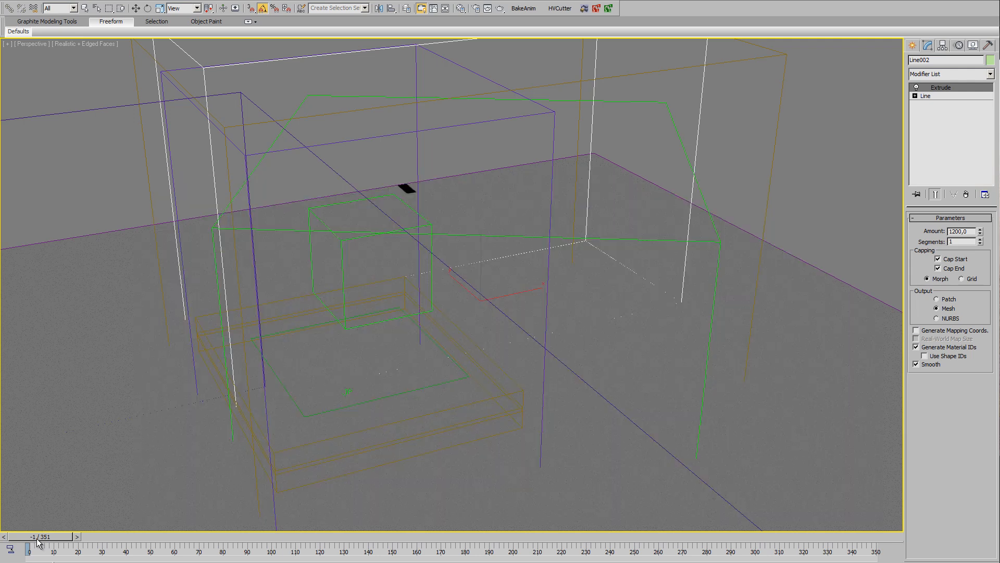
# Scrub the collapse from the start to frame 350, and examine the broken floors and columns from several angles
pyautogui.moveTo(37, 539); pyautogui.dragTo(323, 551)
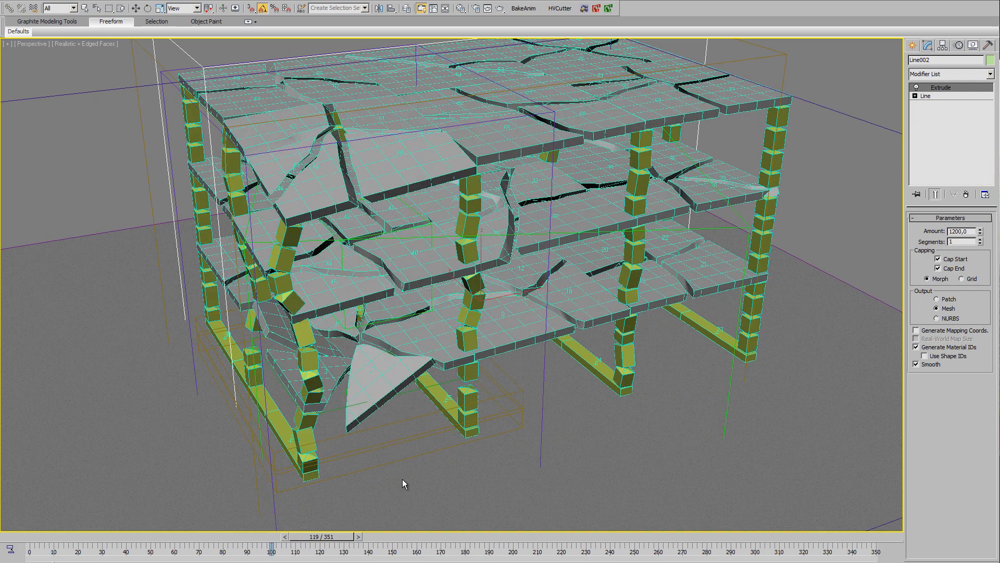
pyautogui.scroll(5, 453, 371)
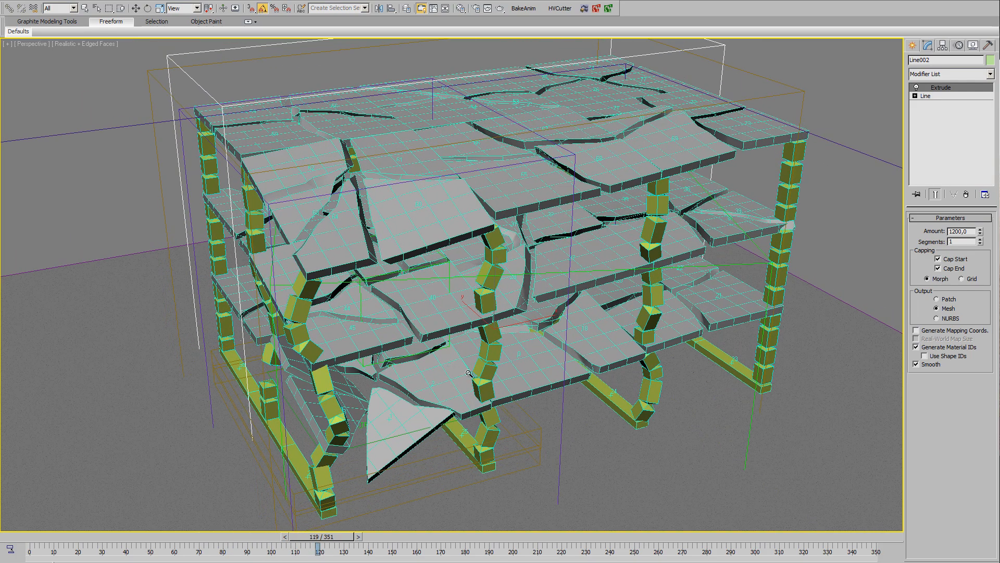
pyautogui.moveTo(339, 538); pyautogui.dragTo(536, 543)
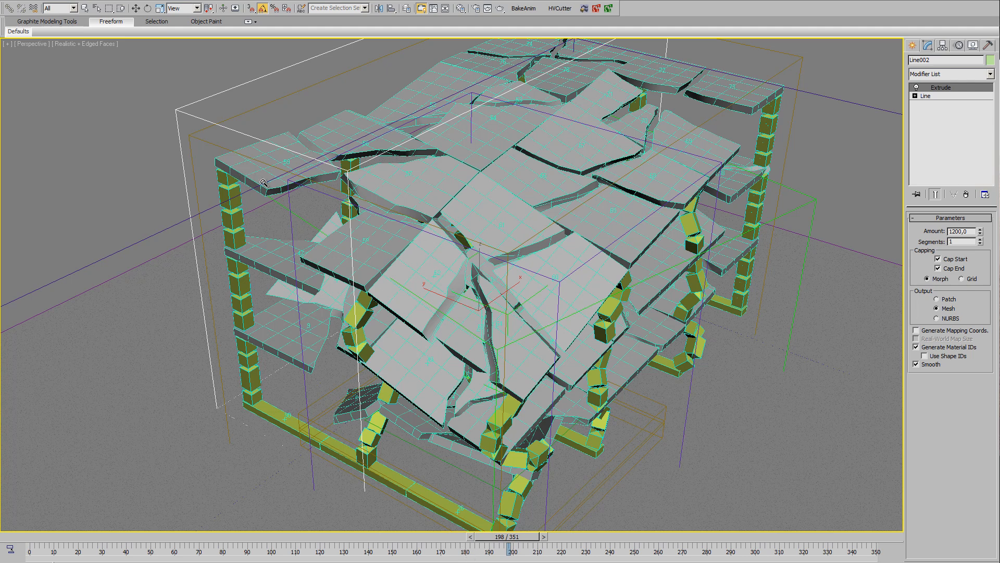
pyautogui.moveTo(520, 544); pyautogui.dragTo(884, 534)
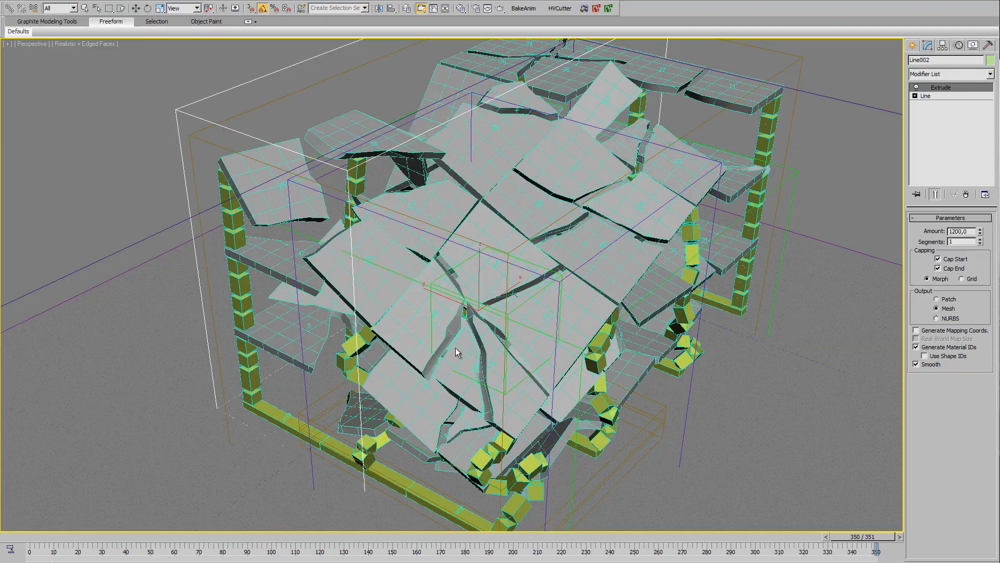
pyautogui.scroll(-2, 470, 337)
pyautogui.keyDown('alt'); pyautogui.moveTo(460, 353); pyautogui.dragTo(489, 304, button='middle'); pyautogui.keyUp('alt')
pyautogui.scroll(2, 368, 316)
pyautogui.scroll(1, 495, 347)
pyautogui.scroll(-5, 481, 339)
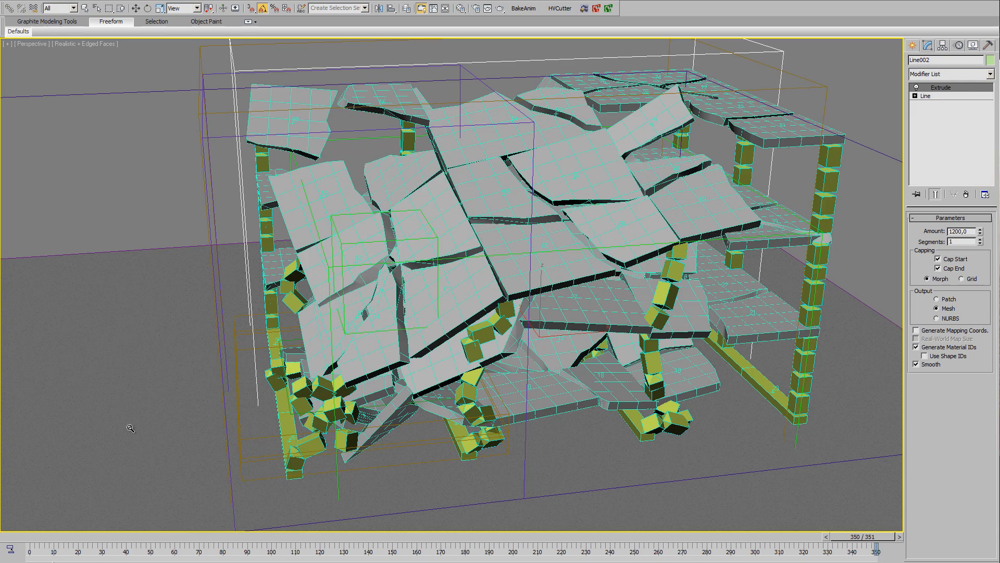
pyautogui.moveTo(393, 304); pyautogui.dragTo(441, 296, button='middle')
# Open and enlarge the layer manager, hide the TP layer and show the XMesh Loaders layer
pyautogui.click(411, 9)
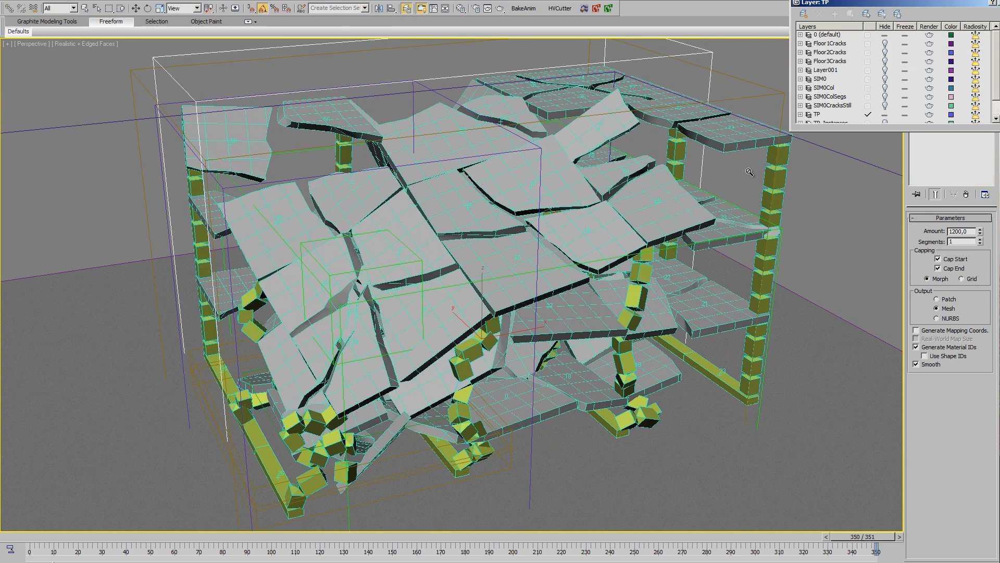
pyautogui.moveTo(867, 130); pyautogui.dragTo(867, 215)
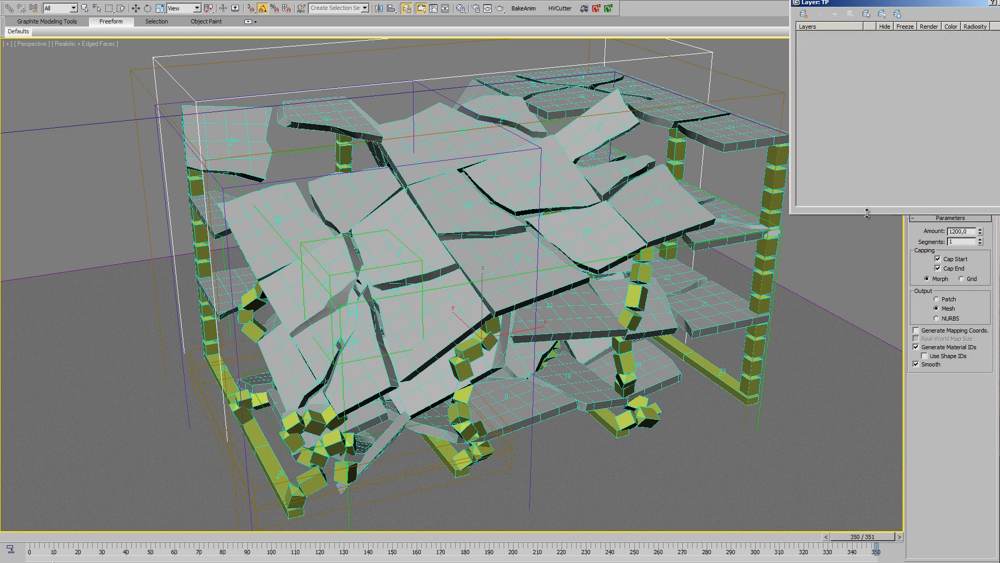
pyautogui.moveTo(856, 3); pyautogui.dragTo(825, 15)
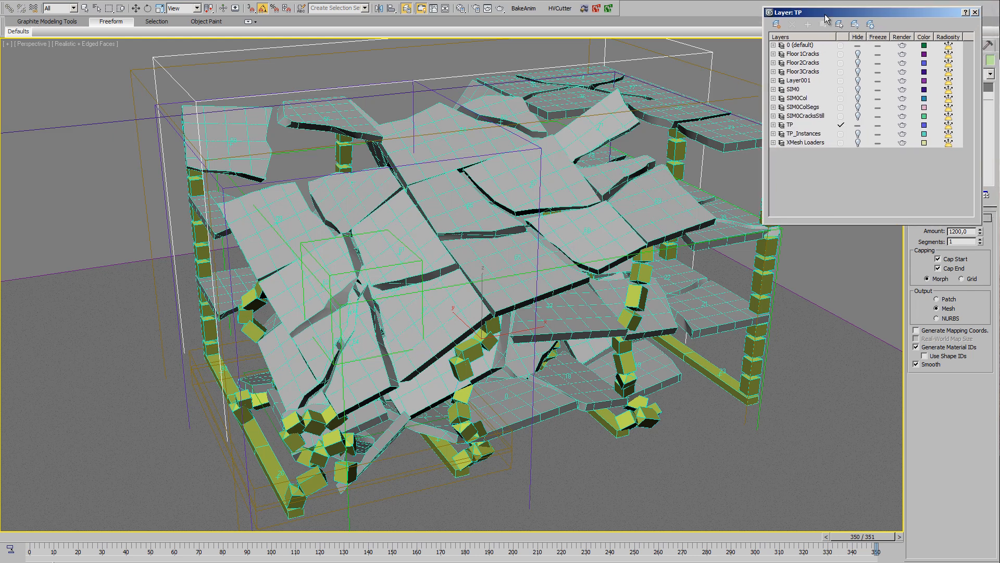
pyautogui.click(853, 129)
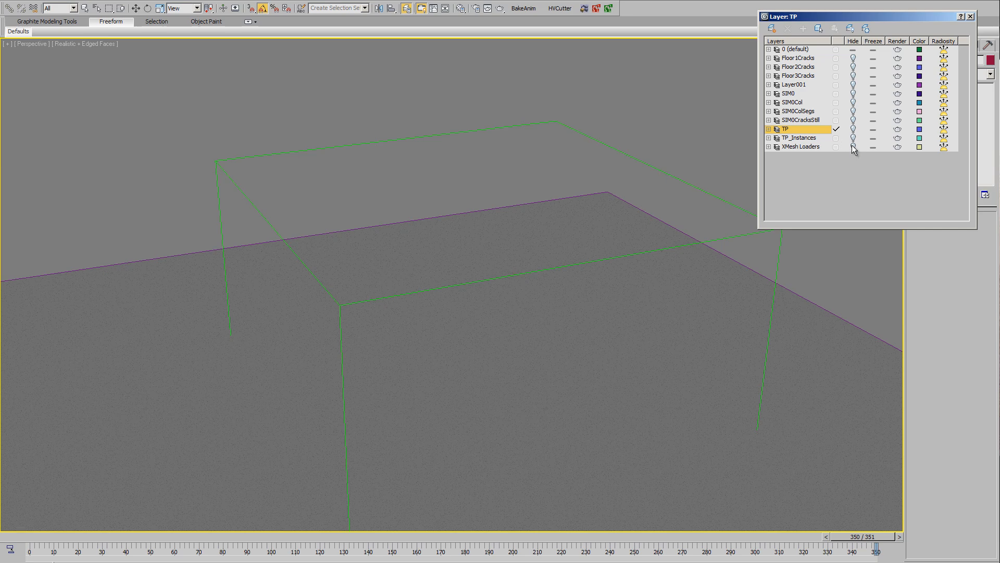
pyautogui.click(853, 148)
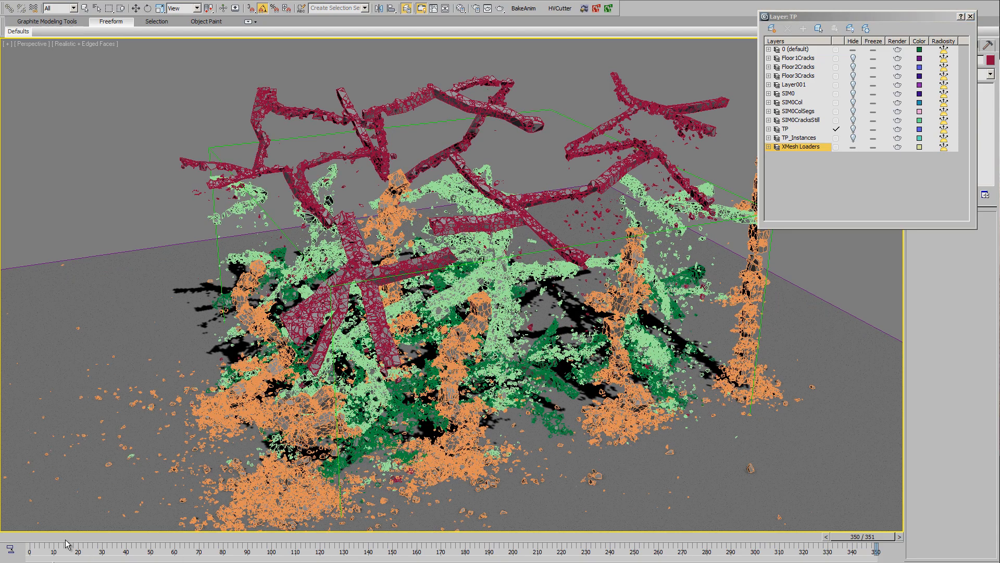
# Turn off edged faces in the viewport so the crack and column debris meshes display as plain shading
pyautogui.keyDown('alt'); pyautogui.moveTo(405, 450); pyautogui.dragTo(441, 418, button='middle'); pyautogui.keyUp('alt')
pyautogui.press('F4')
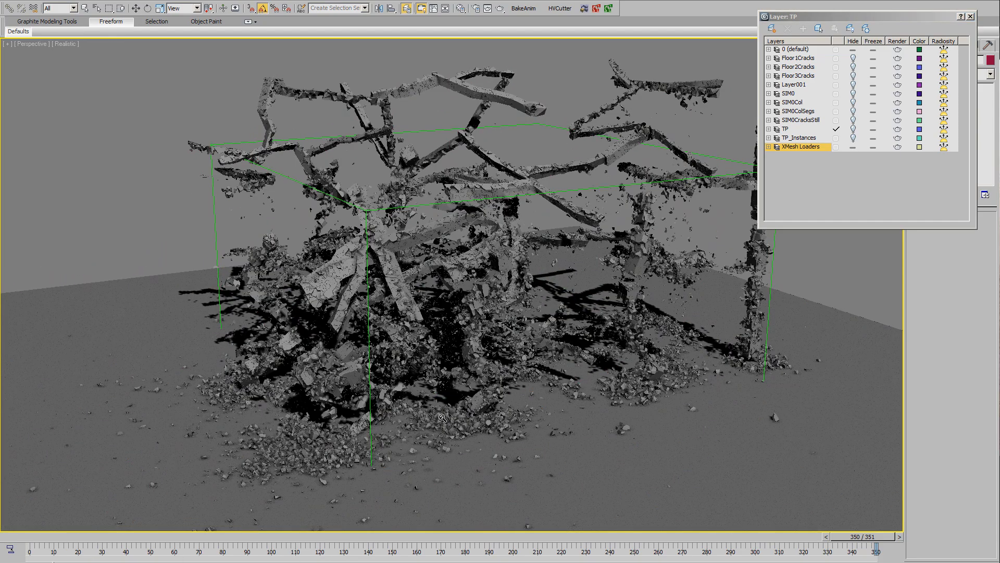
pyautogui.keyDown('alt'); pyautogui.moveTo(495, 384); pyautogui.dragTo(497, 384, button='middle'); pyautogui.keyUp('alt')
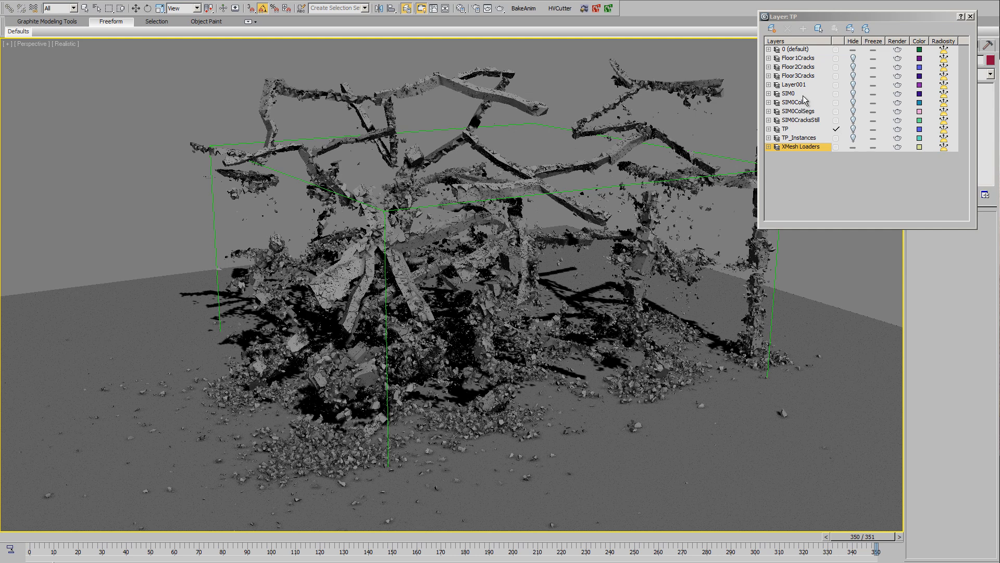
# Show the SIM0 and SIM0Col layers, keep SIM0ColSegs hidden, and frame the rubble at the building's base
pyautogui.click(853, 95)
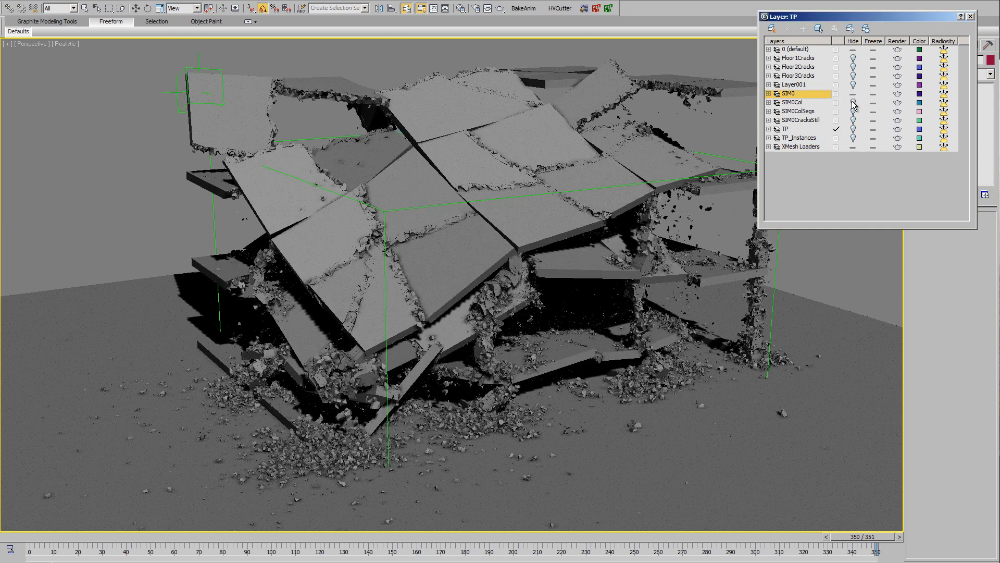
pyautogui.click(853, 103)
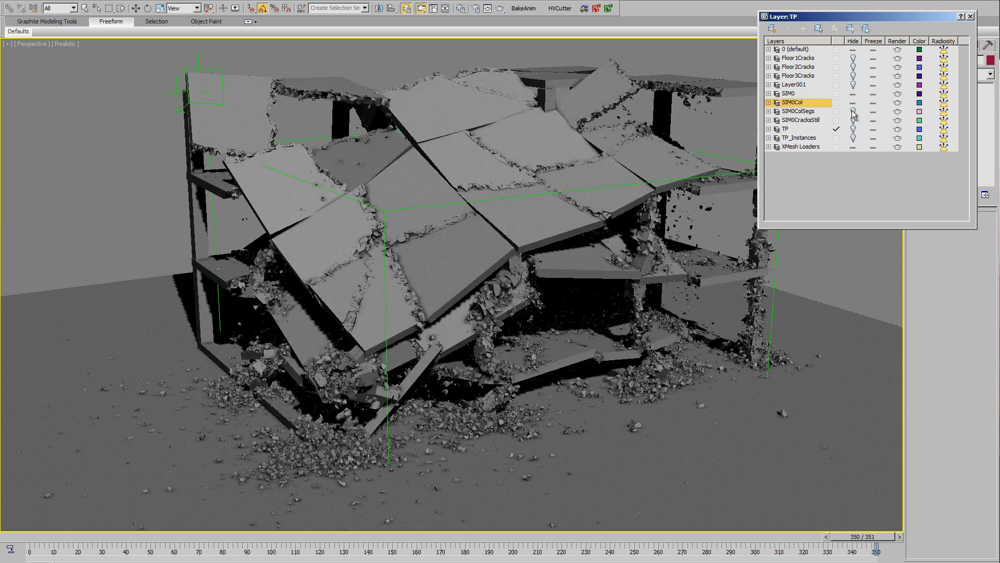
pyautogui.click(854, 112)
pyautogui.click(853, 112)
pyautogui.keyDown('alt'); pyautogui.moveTo(461, 312); pyautogui.dragTo(468, 301, button='middle'); pyautogui.keyUp('alt')
pyautogui.scroll(4, 559, 289)
pyautogui.keyDown('alt'); pyautogui.moveTo(559, 290); pyautogui.dragTo(534, 293, button='middle'); pyautogui.keyUp('alt')
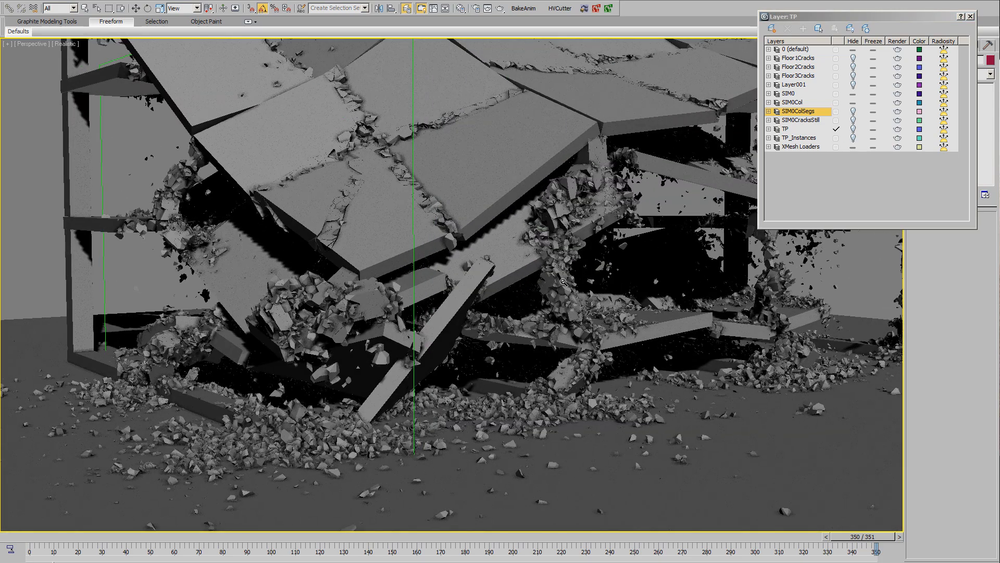
# Expand the XMesh Loaders layer and hide XML_cracks3floor, XML_cracks2floor, XML_cracks1floor and XML_colonnes_v2
pyautogui.click(769, 147)
pyautogui.moveTo(815, 17); pyautogui.dragTo(737, 50)
pyautogui.scroll(3, 594, 238)
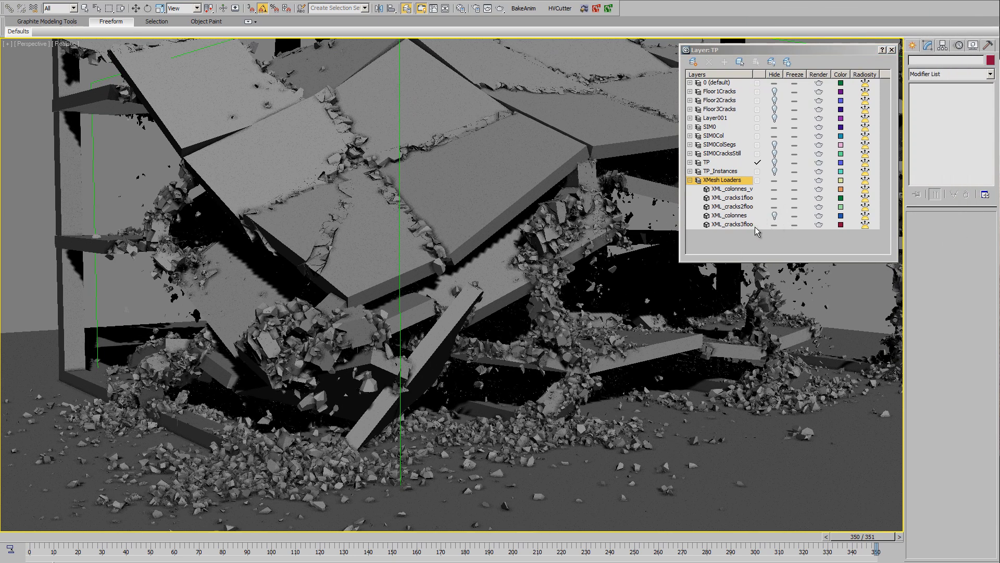
pyautogui.click(775, 224)
pyautogui.click(774, 206)
pyautogui.click(775, 197)
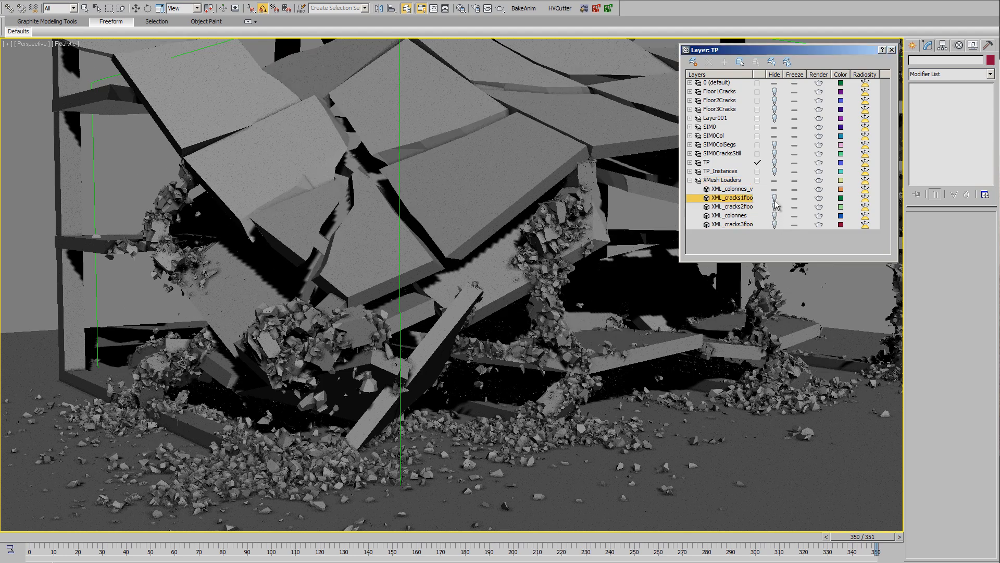
pyautogui.click(774, 189)
pyautogui.scroll(5, 508, 325)
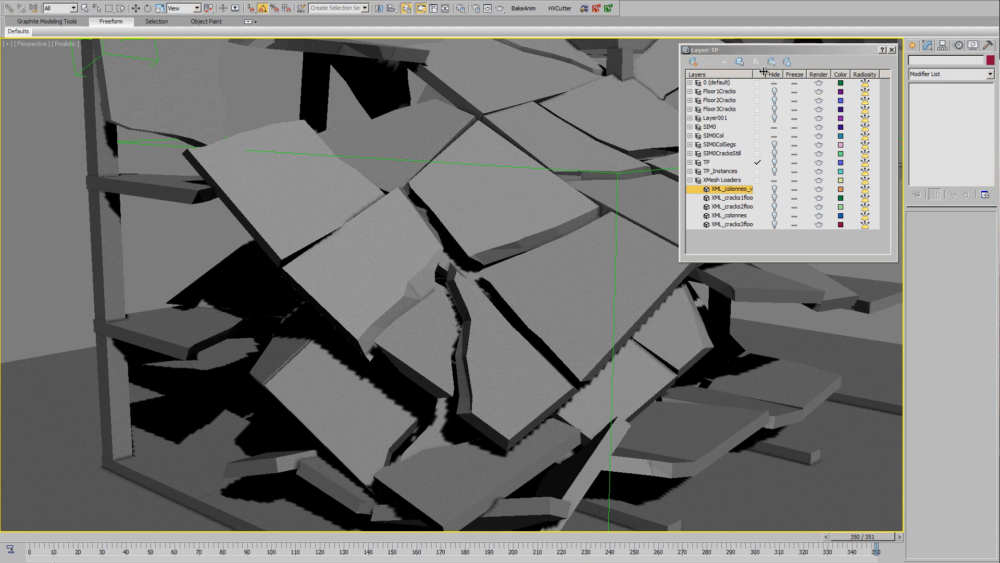
# Widen the layer name column and show XML_cracks3floor again to bring back the top floor's crack debris
pyautogui.moveTo(753, 74); pyautogui.dragTo(776, 74)
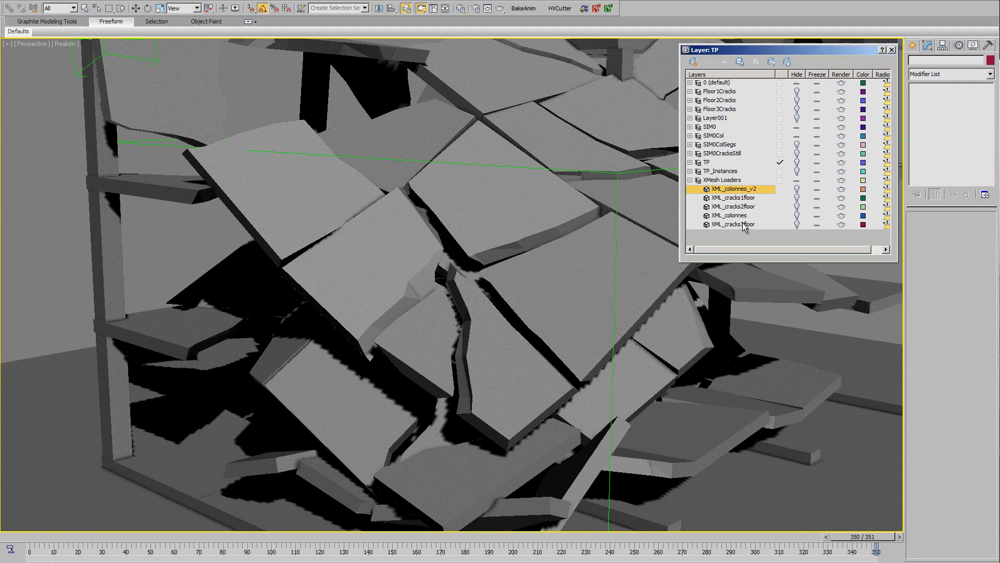
pyautogui.click(796, 224)
pyautogui.moveTo(488, 290); pyautogui.dragTo(523, 293, button='middle')
pyautogui.scroll(-3, 457, 327)
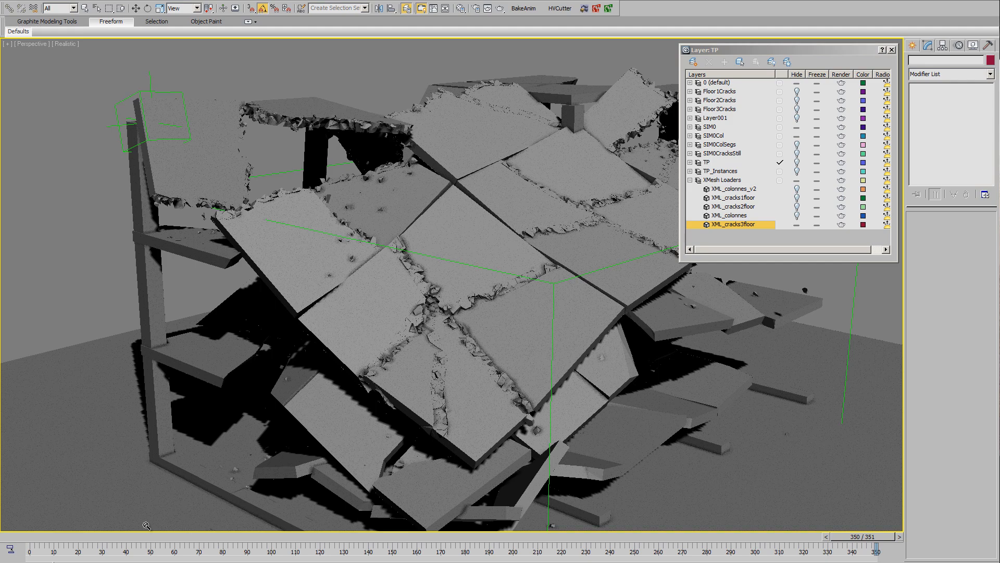
# Scrub the timeline through frame 81 to frame 141 and inspect how the top floor cracks open at the corner
pyautogui.moveTo(15, 539); pyautogui.dragTo(207, 549)
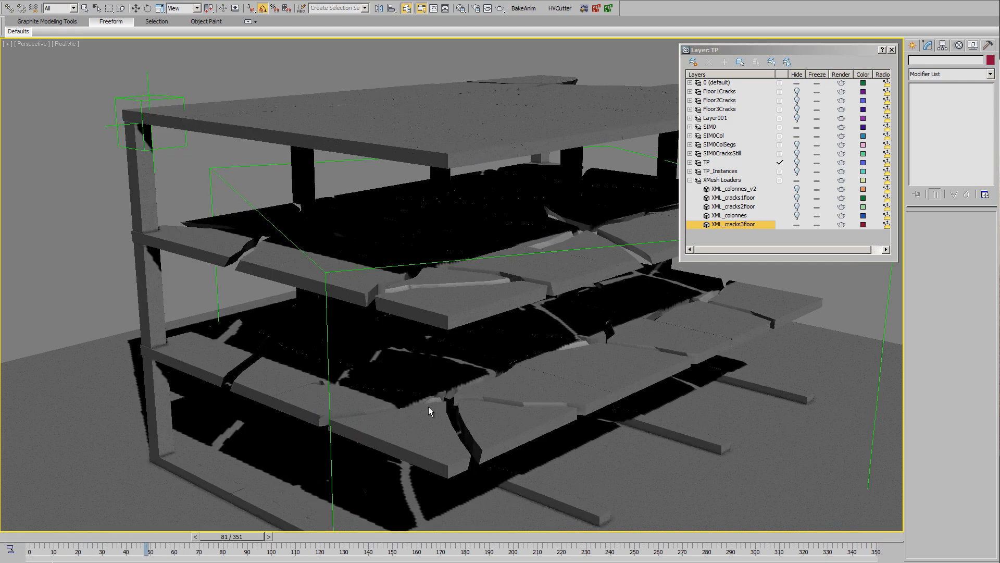
pyautogui.scroll(5, 426, 413)
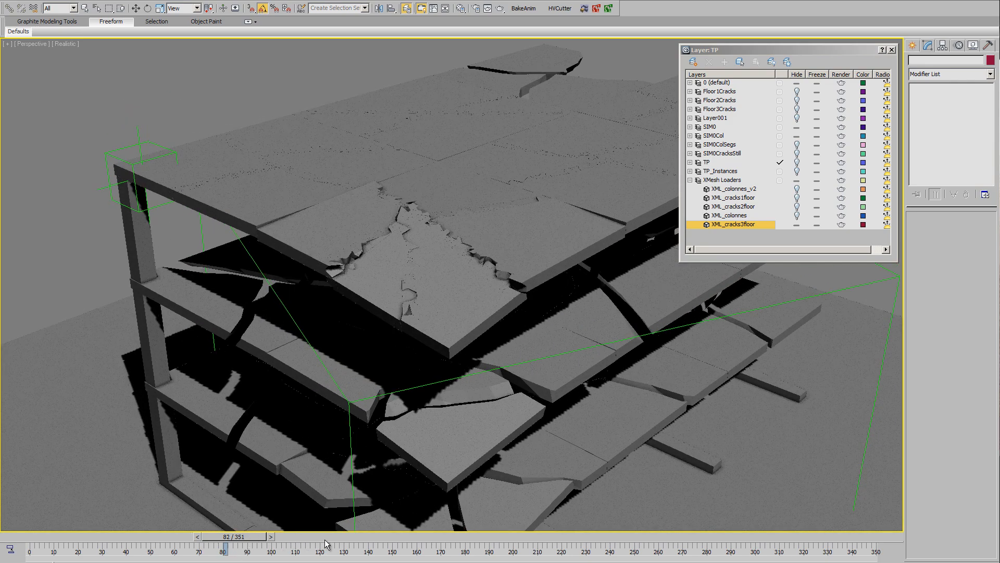
pyautogui.click(373, 539)
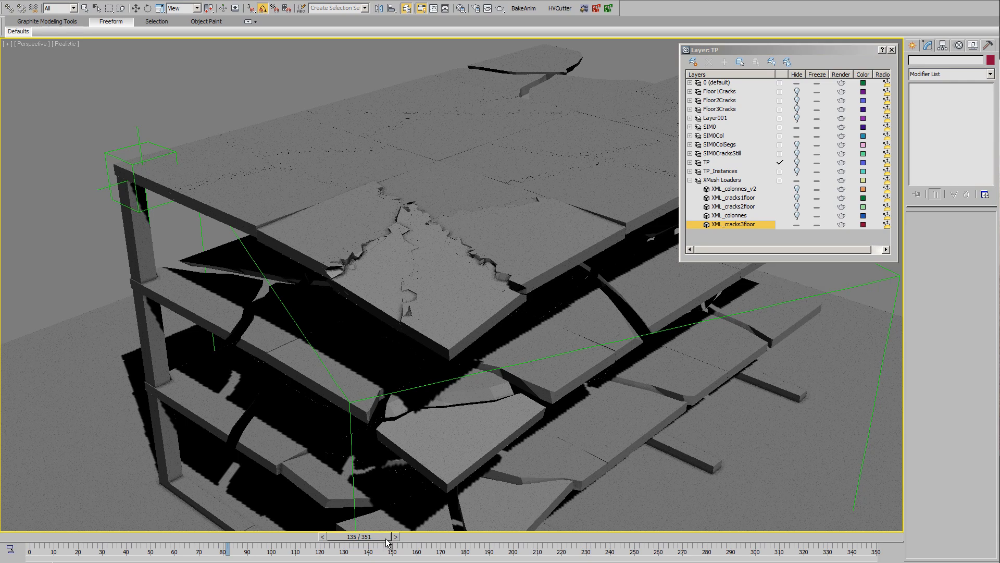
pyautogui.moveTo(387, 540); pyautogui.dragTo(400, 539)
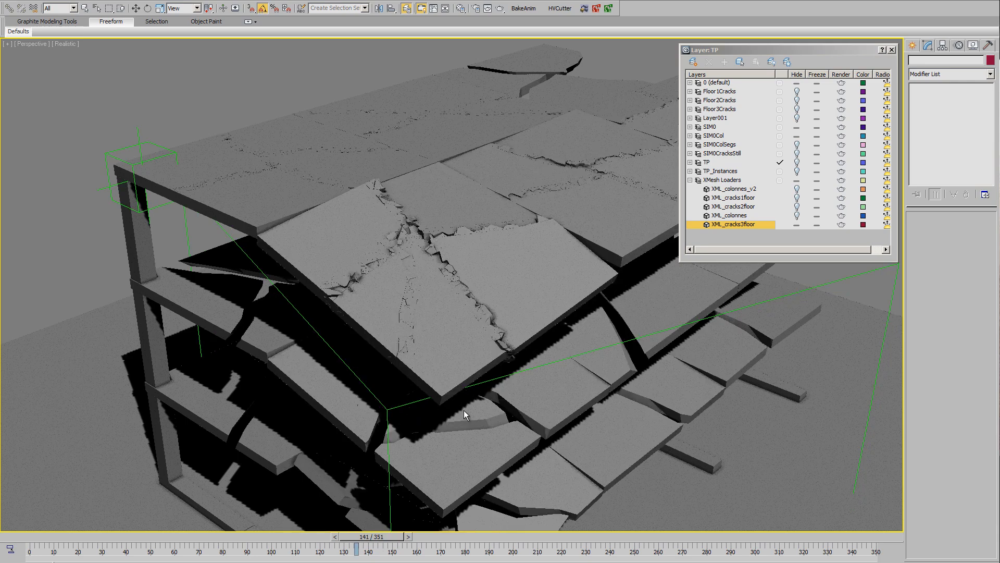
pyautogui.keyDown('ctrl'); pyautogui.keyDown('alt'); pyautogui.moveTo(465, 411); pyautogui.dragTo(424, 251, button='middle'); pyautogui.keyUp('alt'); pyautogui.keyUp('ctrl')
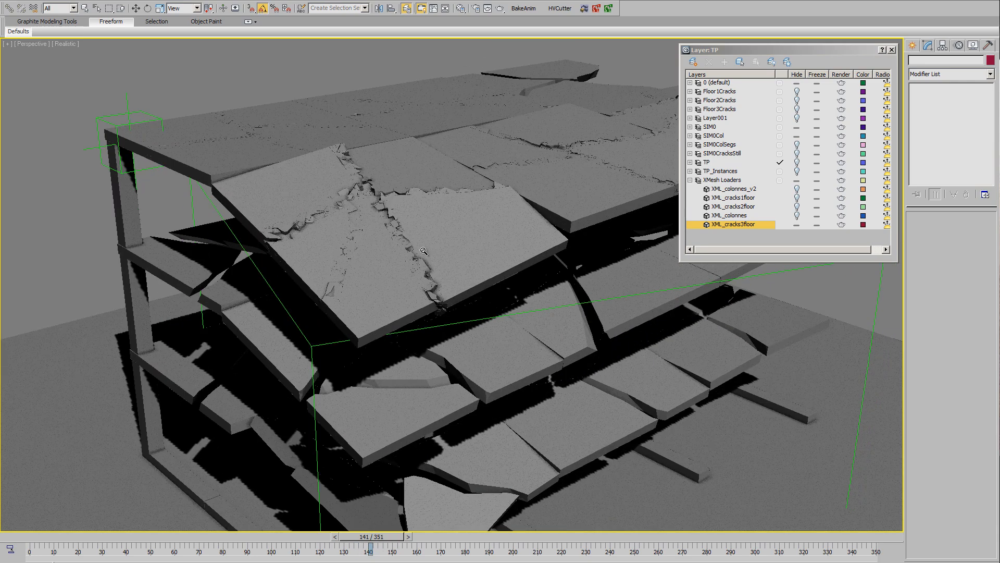
pyautogui.moveTo(490, 327)
pyautogui.keyDown('ctrl'); pyautogui.keyDown('alt'); pyautogui.mouseDown(button='middle')
pyautogui.moveTo(444, 234)
pyautogui.moveTo(474, 274)
pyautogui.moveTo(479, 313)
pyautogui.mouseUp(button='middle'); pyautogui.keyUp('alt'); pyautogui.keyUp('ctrl')
pyautogui.moveTo(501, 361); pyautogui.dragTo(827, 264, button='middle')
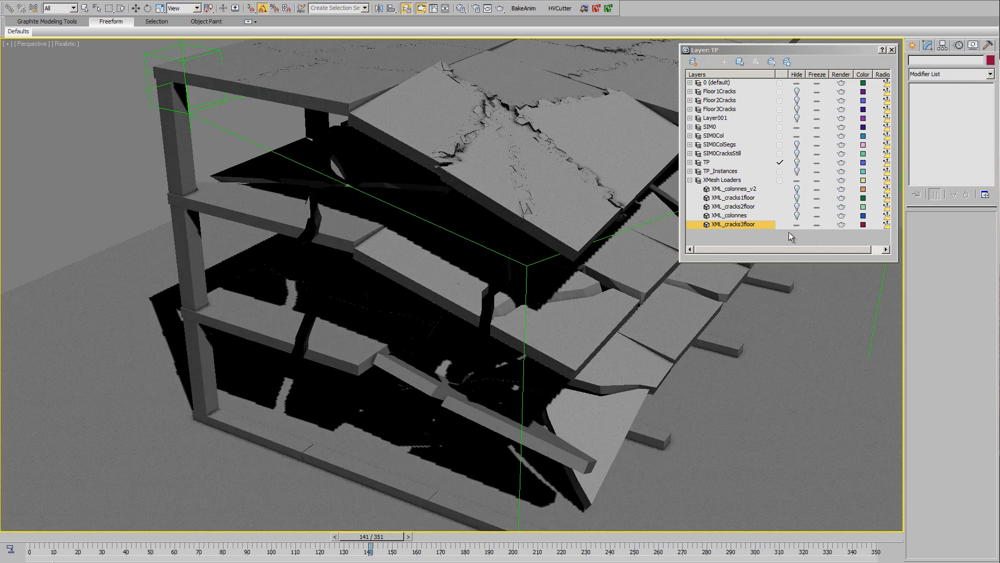
# Show XML_cracks2floor temporarily to inspect the second floor's crack debris up close, and hide it again
pyautogui.click(797, 207)
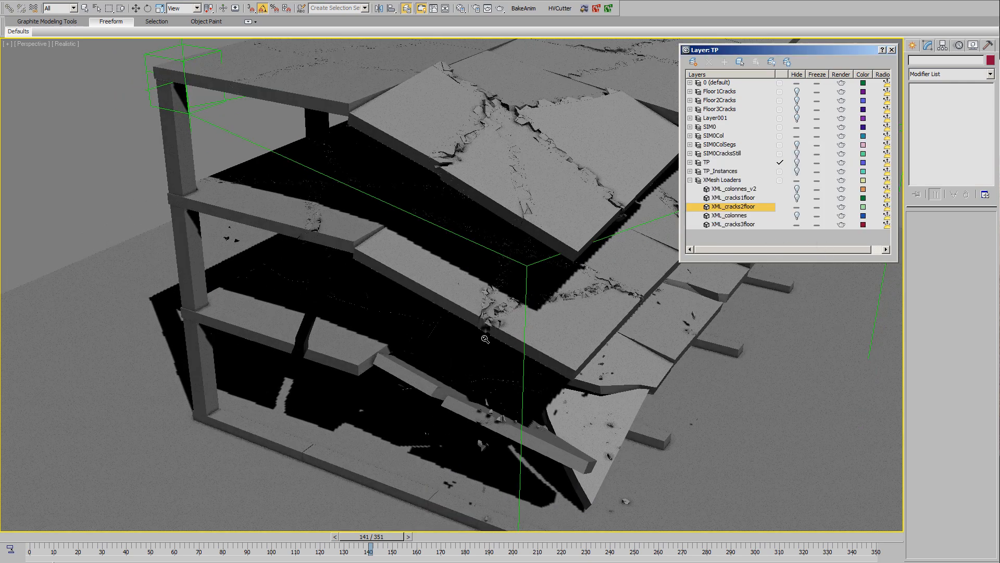
pyautogui.scroll(5, 482, 328)
pyautogui.scroll(3, 482, 318)
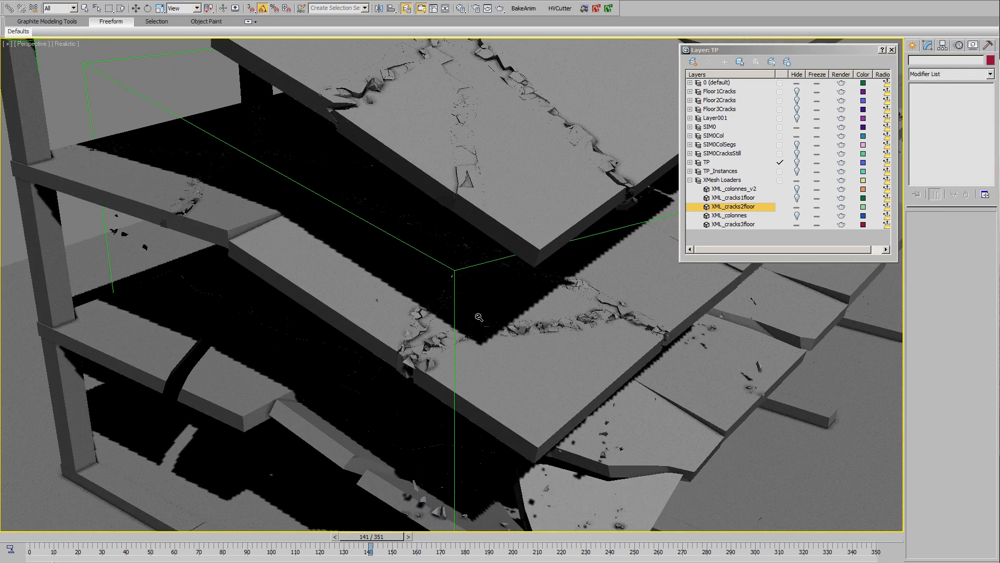
pyautogui.scroll(-5, 453, 327)
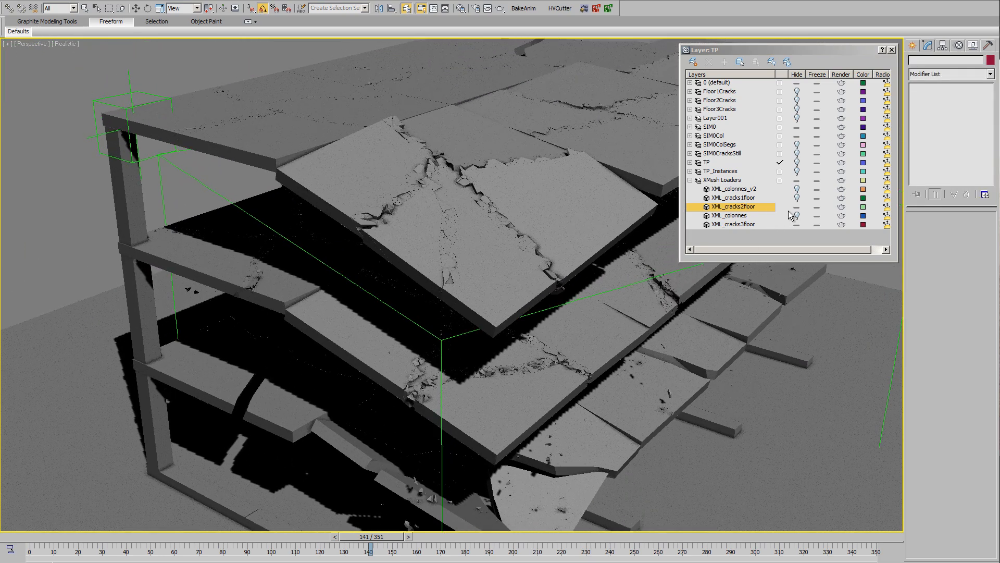
pyautogui.scroll(-2, 463, 341)
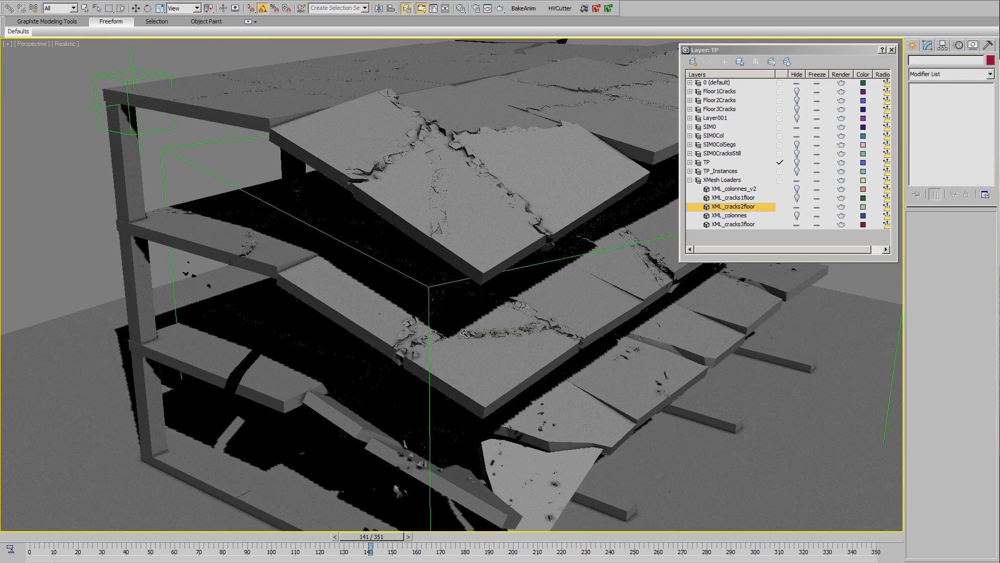
pyautogui.click(796, 207)
pyautogui.scroll(-3, 443, 268)
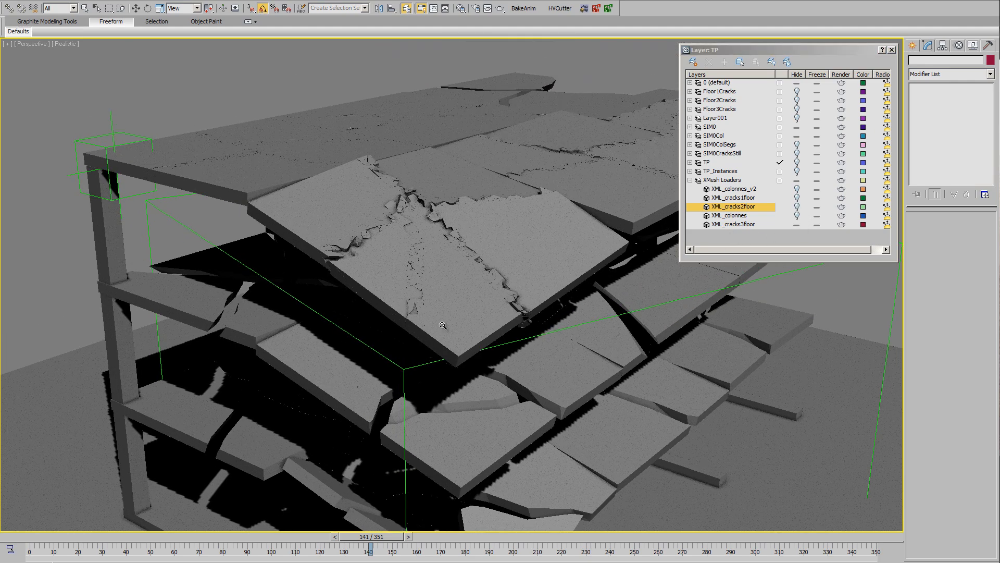
# Examine the collapsing floors at frame 141 from several angles, focusing on the broken corner and its top-floor crack debris
pyautogui.scroll(-3, 445, 226)
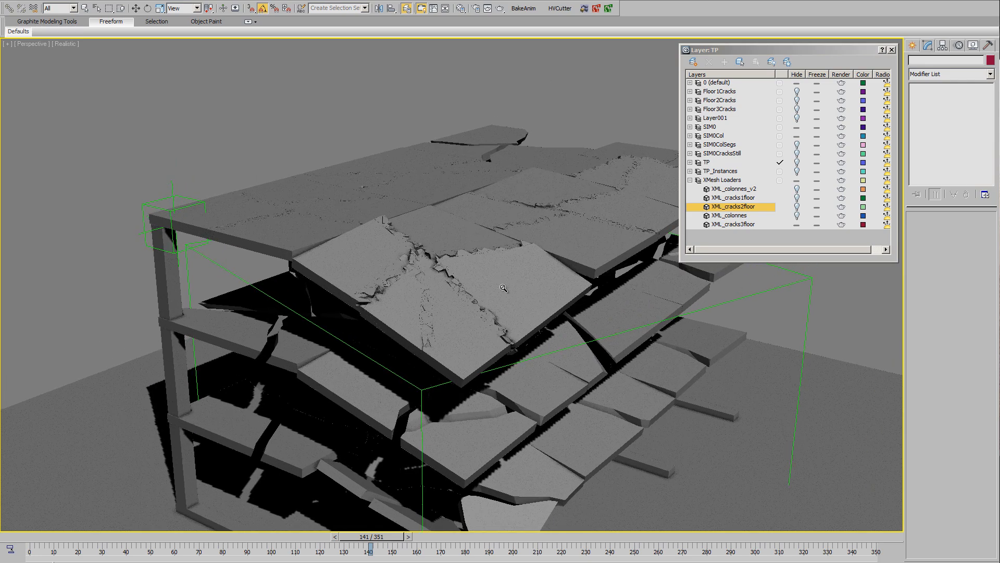
pyautogui.scroll(4, 503, 288)
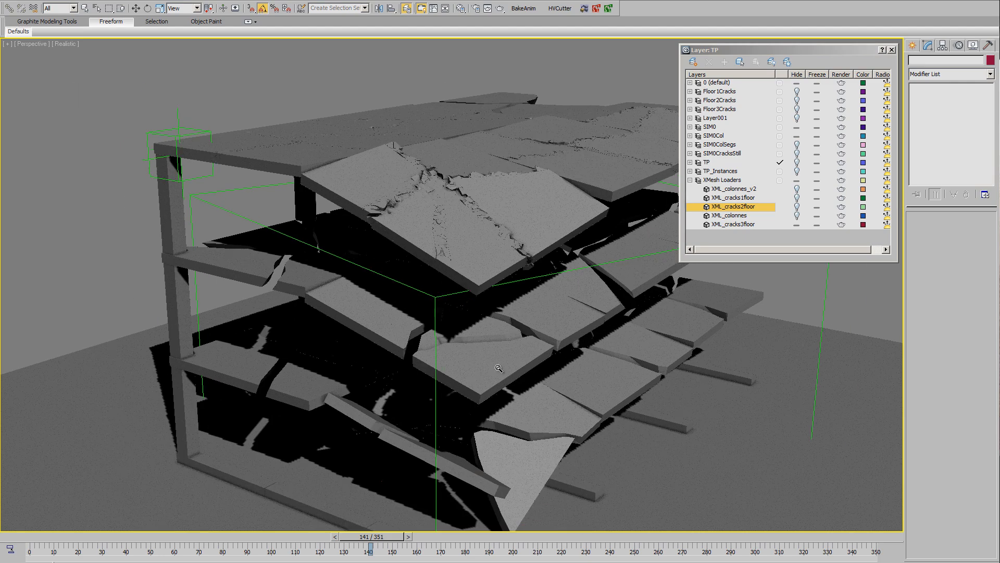
pyautogui.moveTo(499, 368); pyautogui.dragTo(450, 312)
pyautogui.moveTo(489, 385); pyautogui.dragTo(497, 357, button='middle')
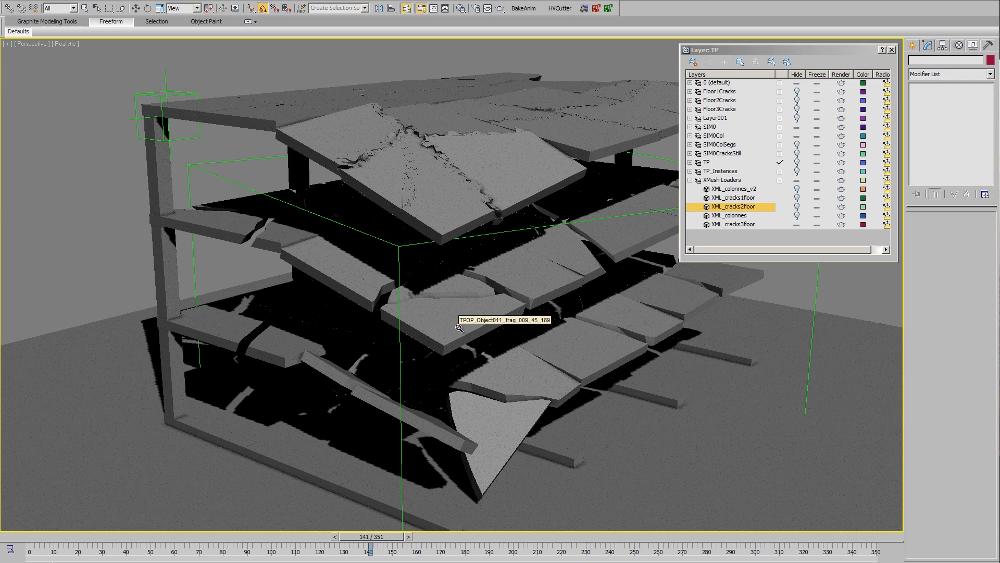
pyautogui.moveTo(457, 283); pyautogui.dragTo(483, 289, button='middle')
pyautogui.scroll(2, 523, 271)
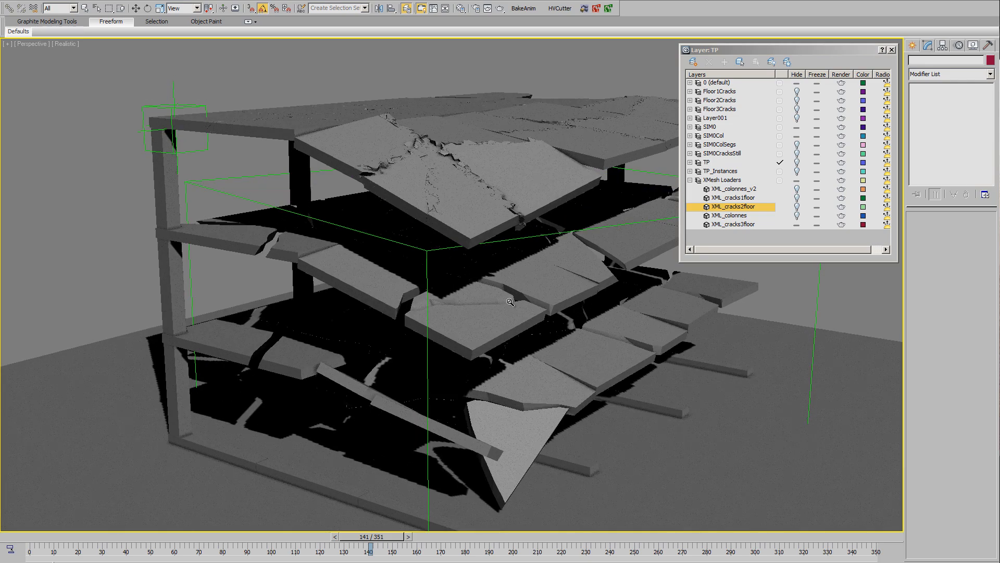
pyautogui.scroll(1, 539, 322)
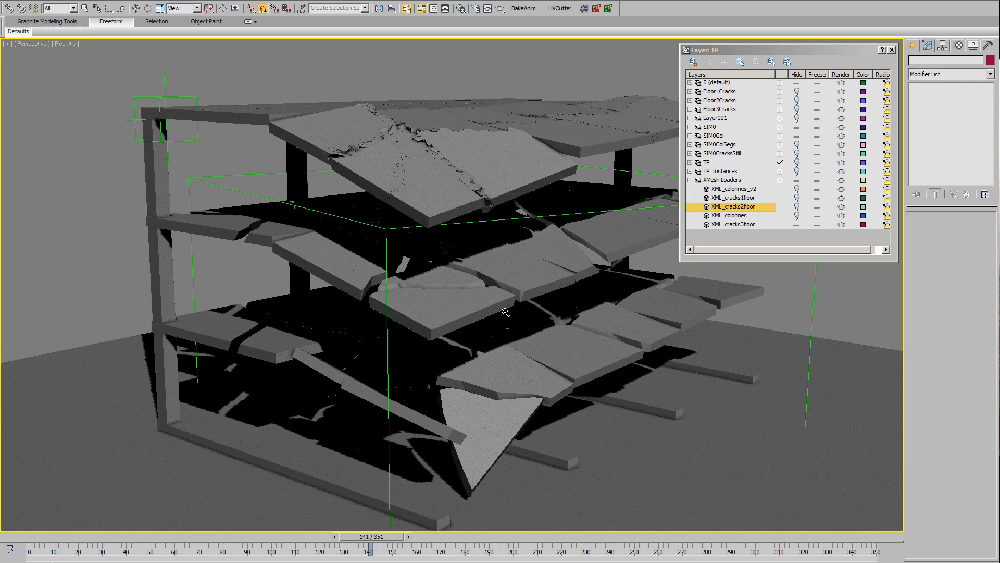
pyautogui.scroll(1, 506, 312)
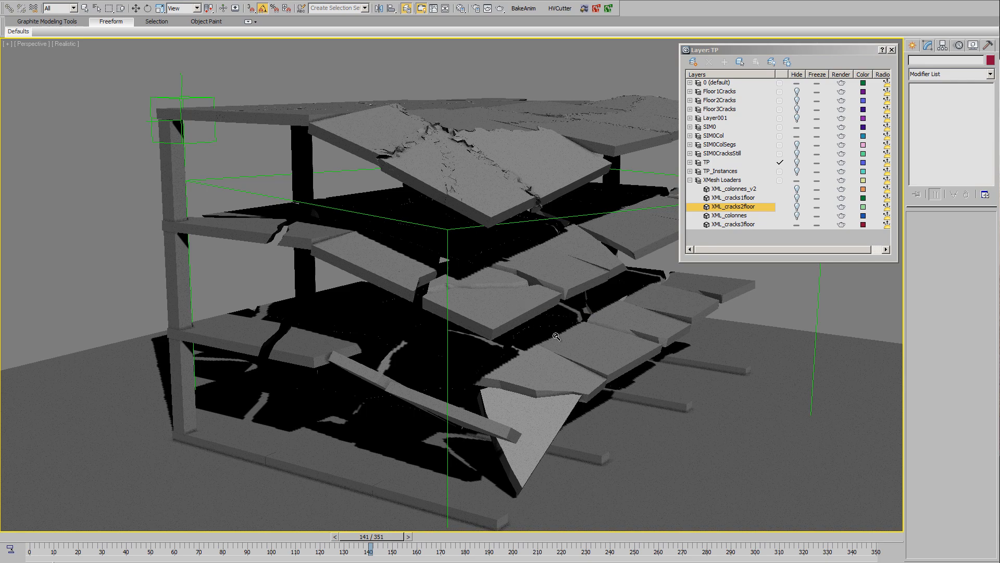
pyautogui.moveTo(514, 317); pyautogui.dragTo(534, 342, button='middle')
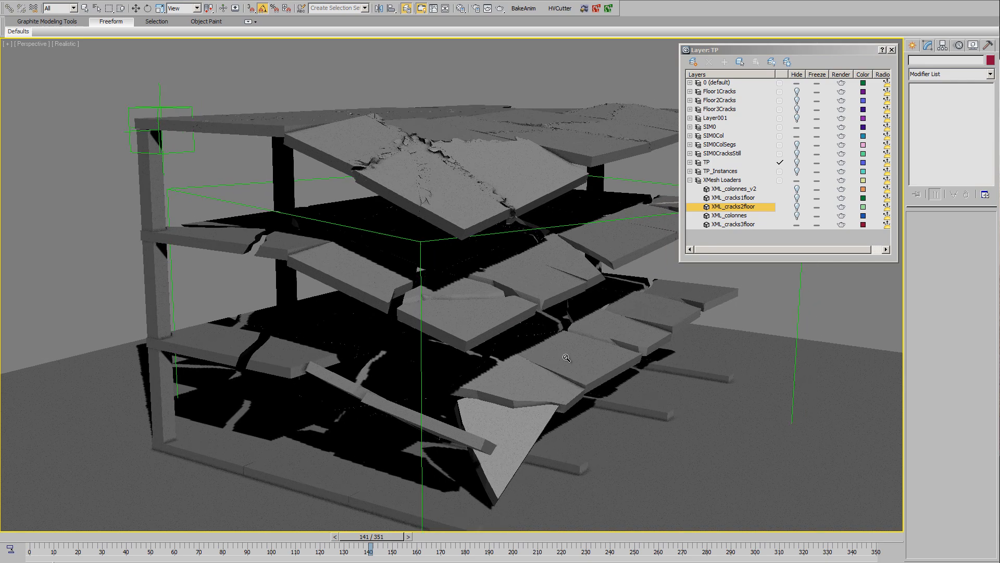
pyautogui.scroll(1, 566, 358)
pyautogui.scroll(1, 517, 349)
pyautogui.moveTo(557, 396); pyautogui.dragTo(542, 389, button='middle')
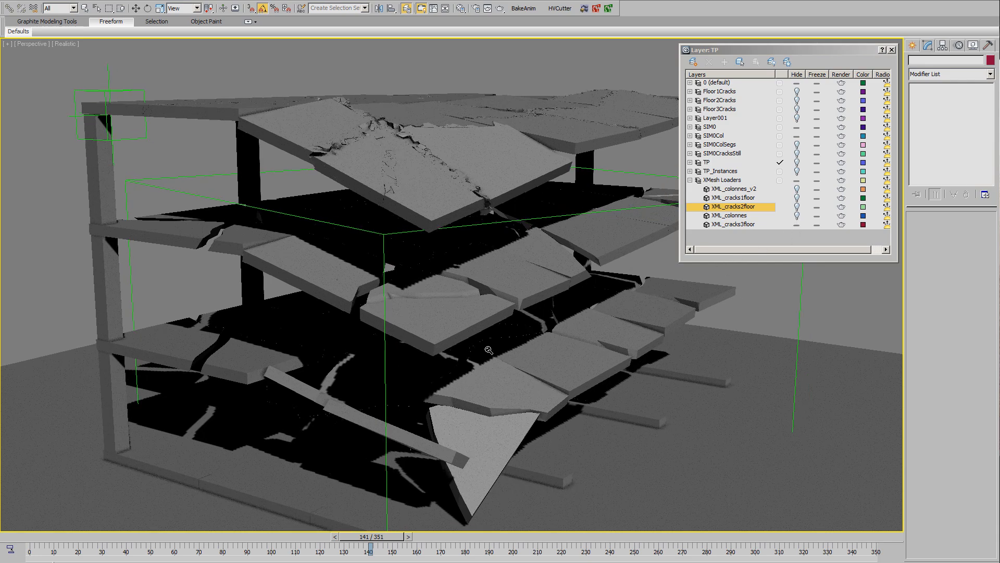
pyautogui.scroll(2, 489, 344)
pyautogui.scroll(1, 506, 341)
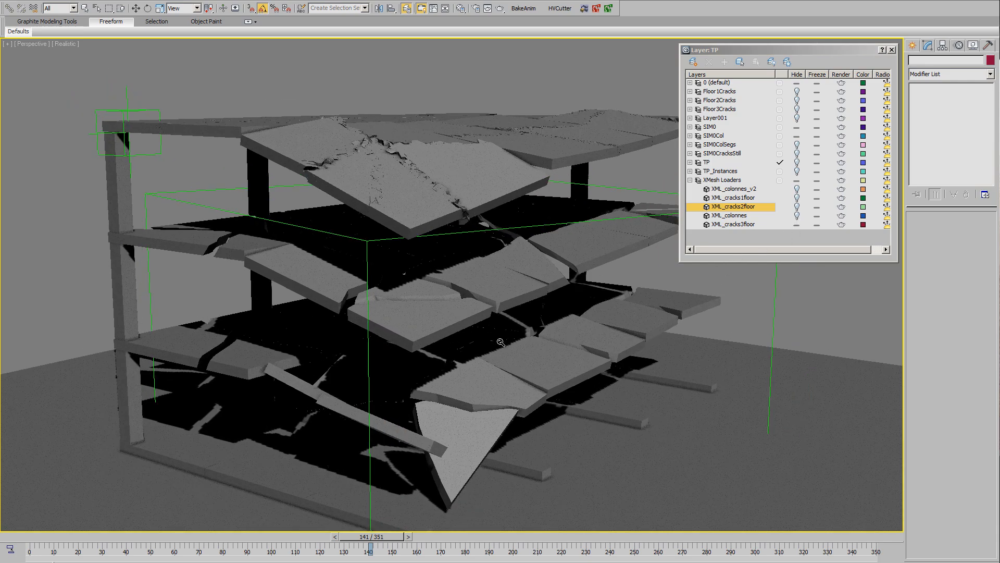
pyautogui.scroll(2, 510, 360)
# Hide XML_cracks3floor, return the timeline to its start and hide the whole XMesh Loaders layer
pyautogui.click(796, 225)
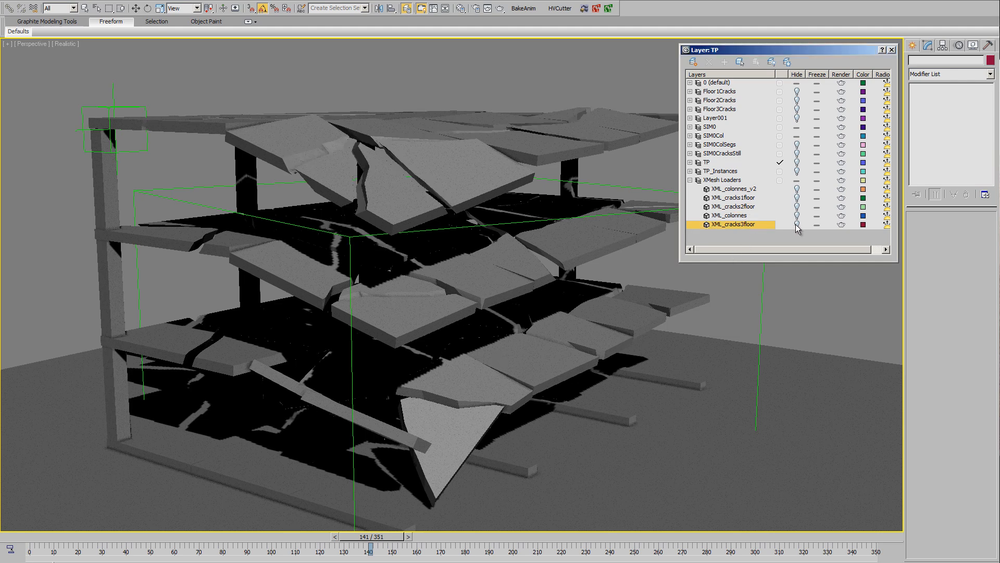
pyautogui.click(11, 540)
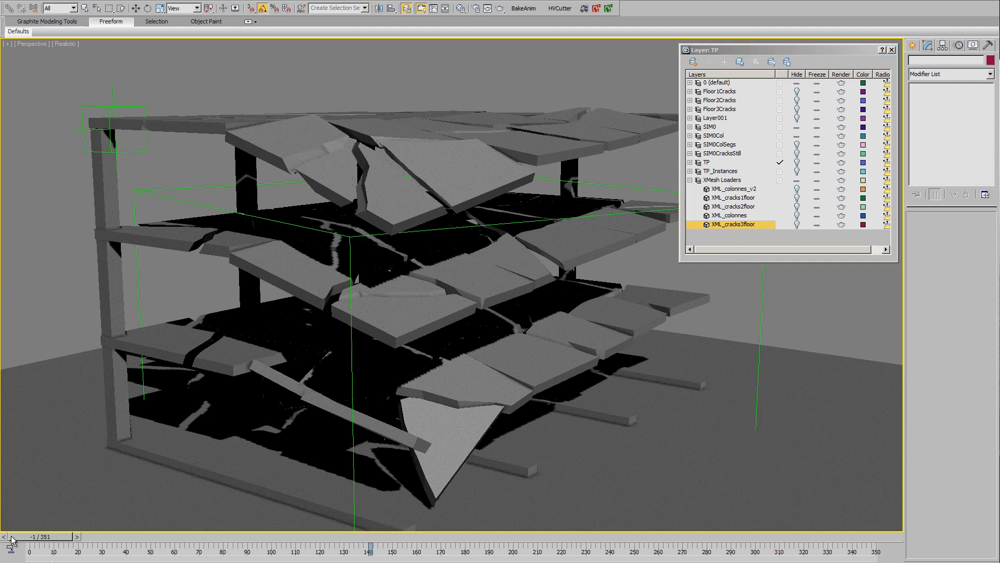
pyautogui.click(796, 181)
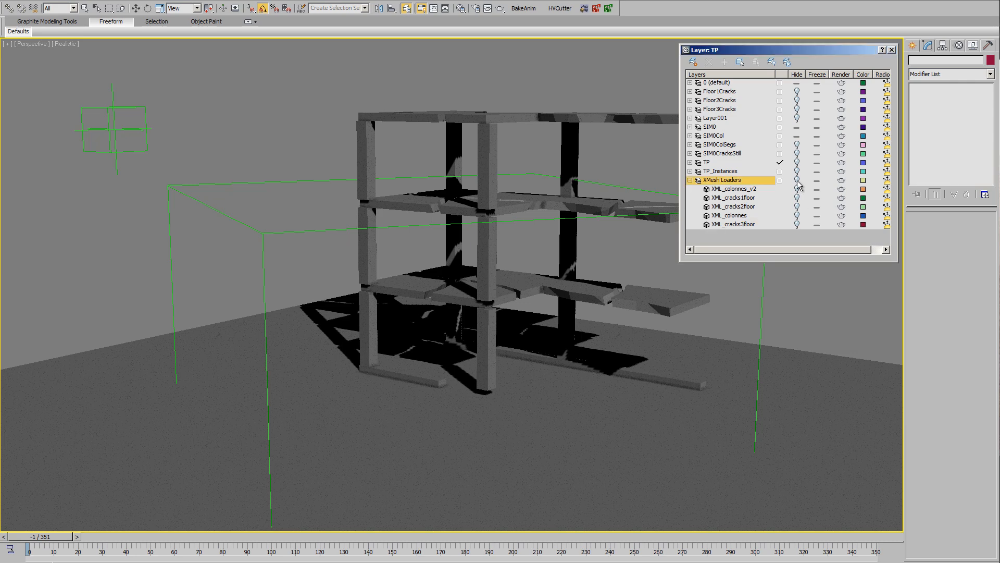
# Hide the SIM0Col and SIM0 layers and show the TP layer
pyautogui.click(797, 136)
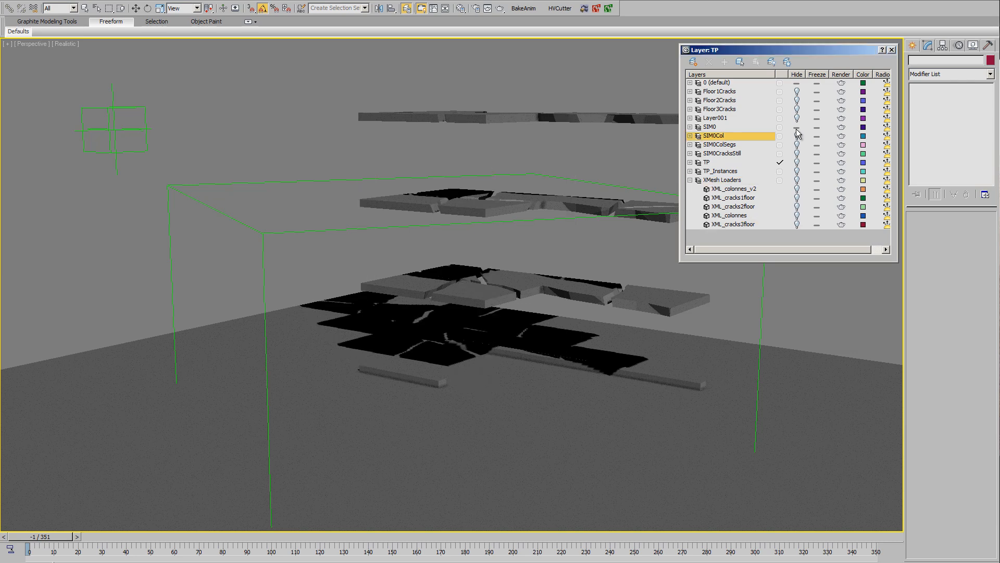
pyautogui.click(797, 127)
pyautogui.click(797, 163)
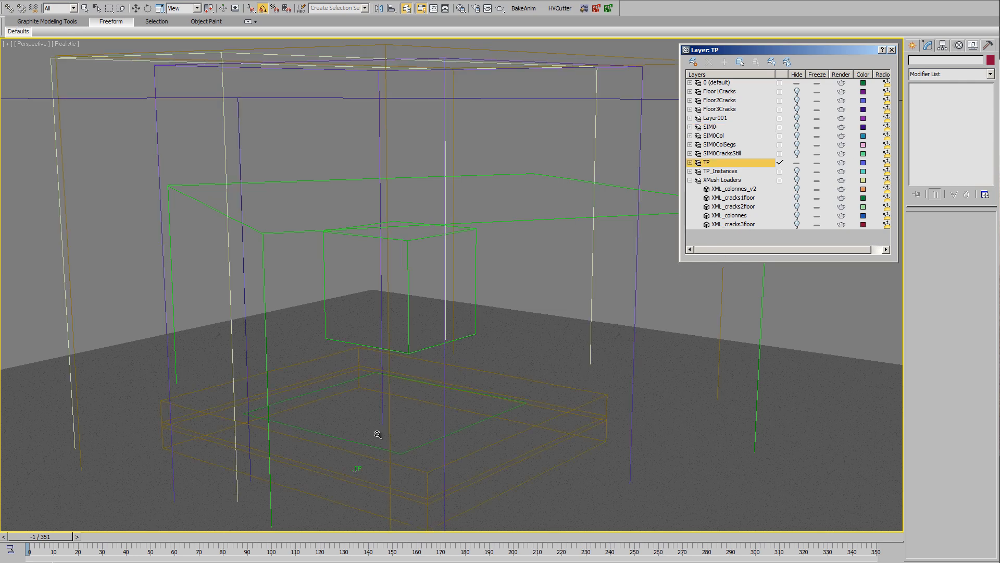
# Select the TP helper Thinking001 in the viewport and open its particle system properties
pyautogui.rightClick(358, 466)
pyautogui.click(357, 467)
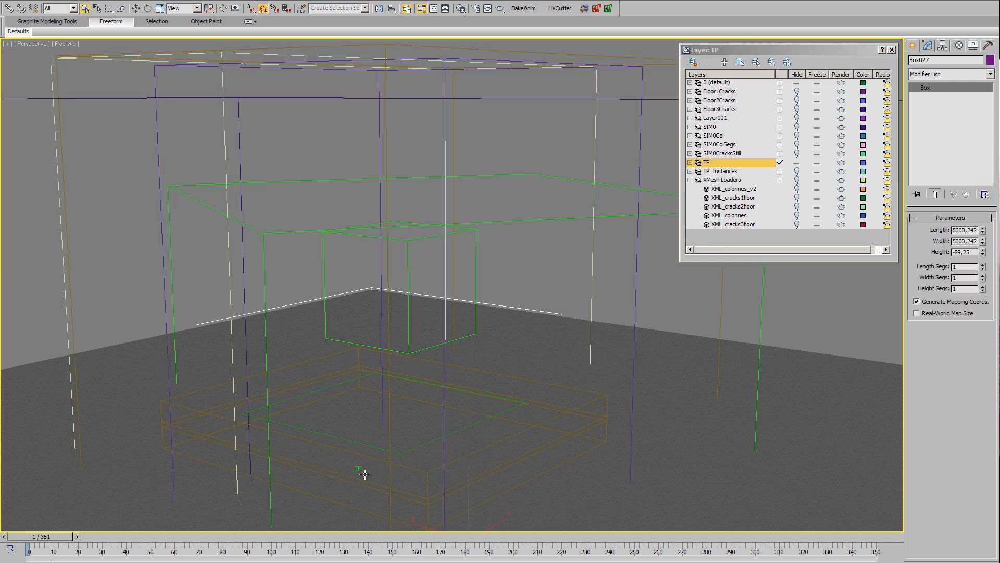
pyautogui.press('F3')
pyautogui.click(357, 472)
pyautogui.press('F3')
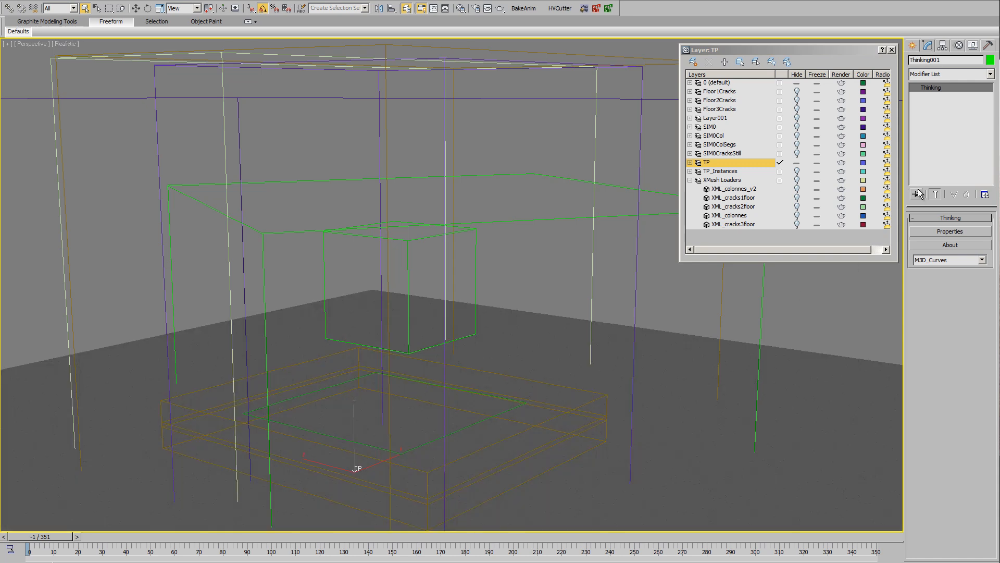
pyautogui.click(933, 233)
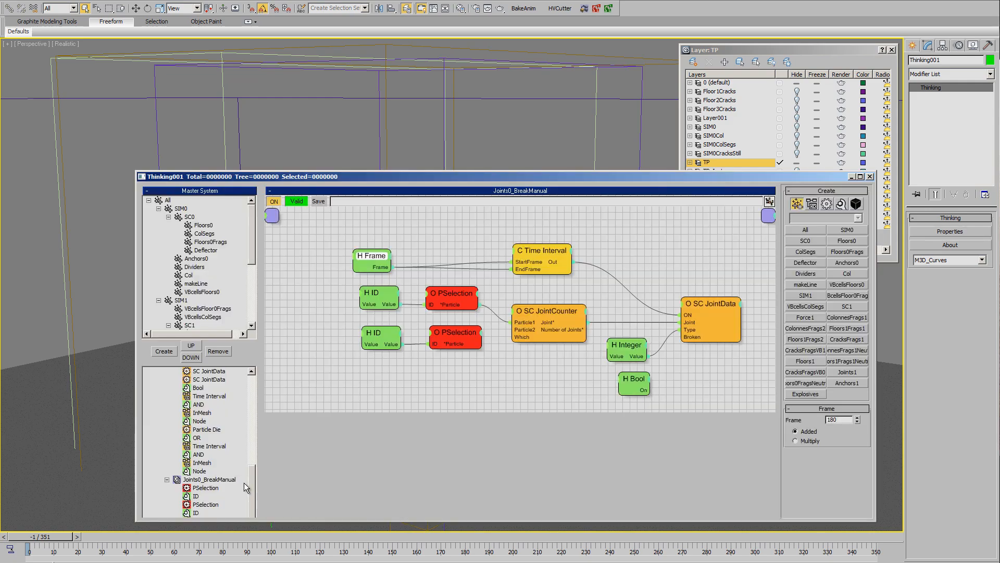
# Collapse the Joints0_BreakManual and SIM0 branches in the Master Dynamic tree
pyautogui.moveTo(252, 486); pyautogui.dragTo(253, 448)
pyautogui.click(167, 421)
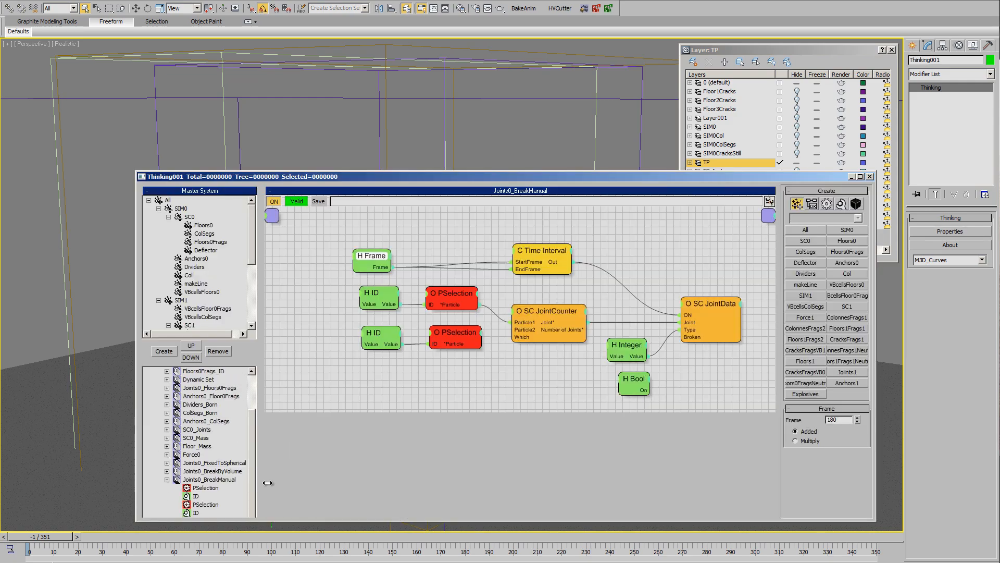
pyautogui.click(166, 479)
pyautogui.click(168, 397)
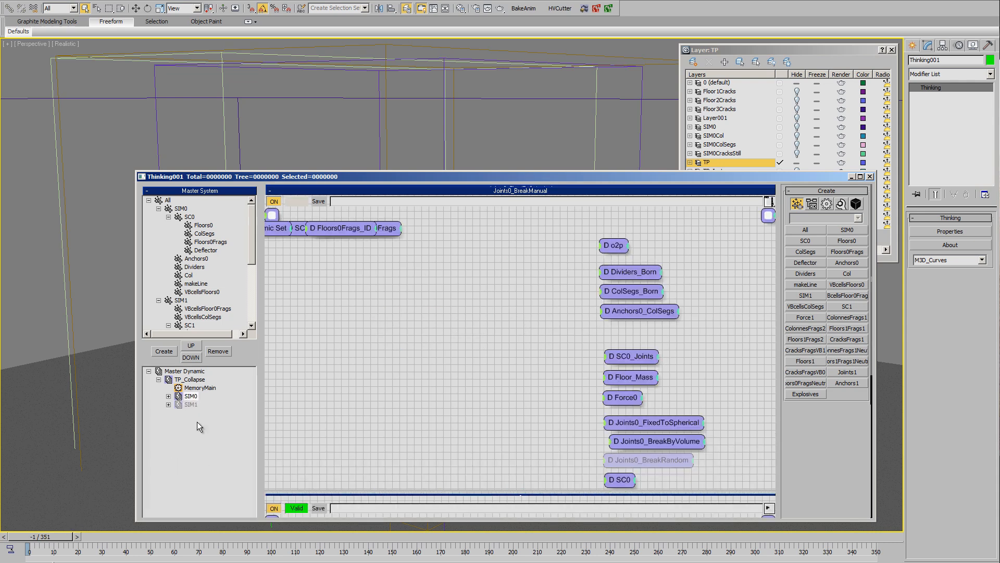
# Switch off the SIM0 dynamic set, enable SIM1 under TP_Collapse, and minimise the Thinking001 window
pyautogui.click(192, 397)
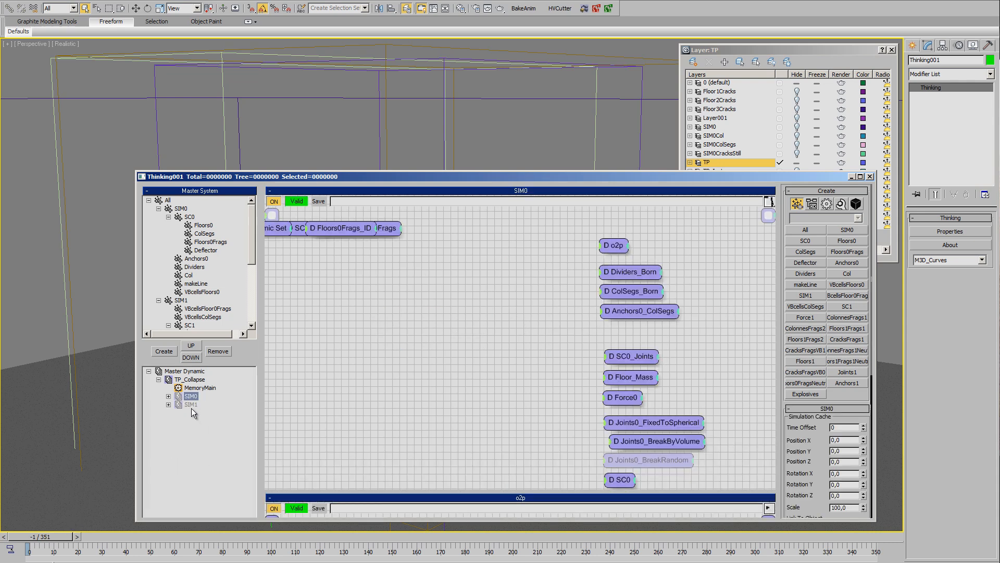
pyautogui.click(190, 405)
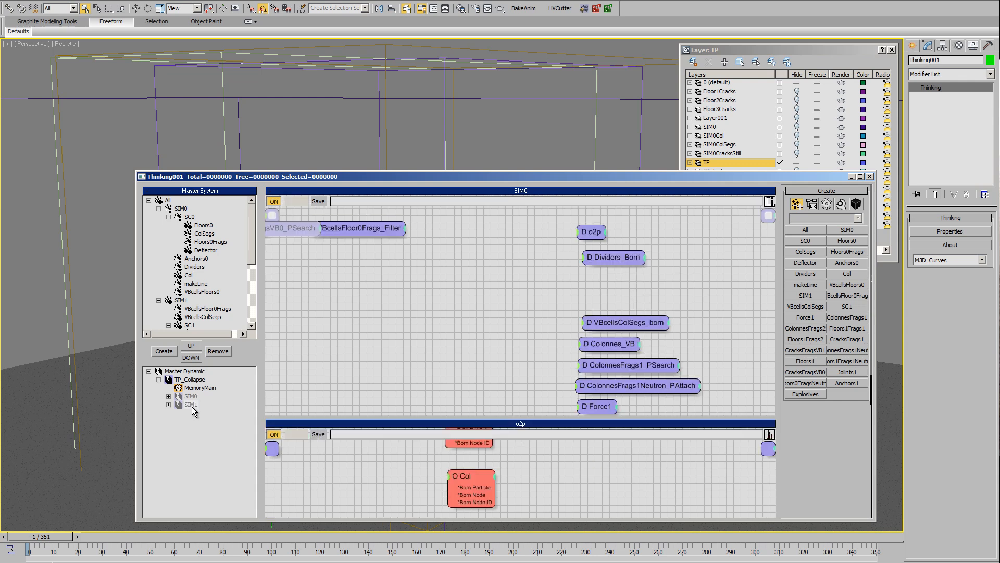
pyautogui.click(191, 405)
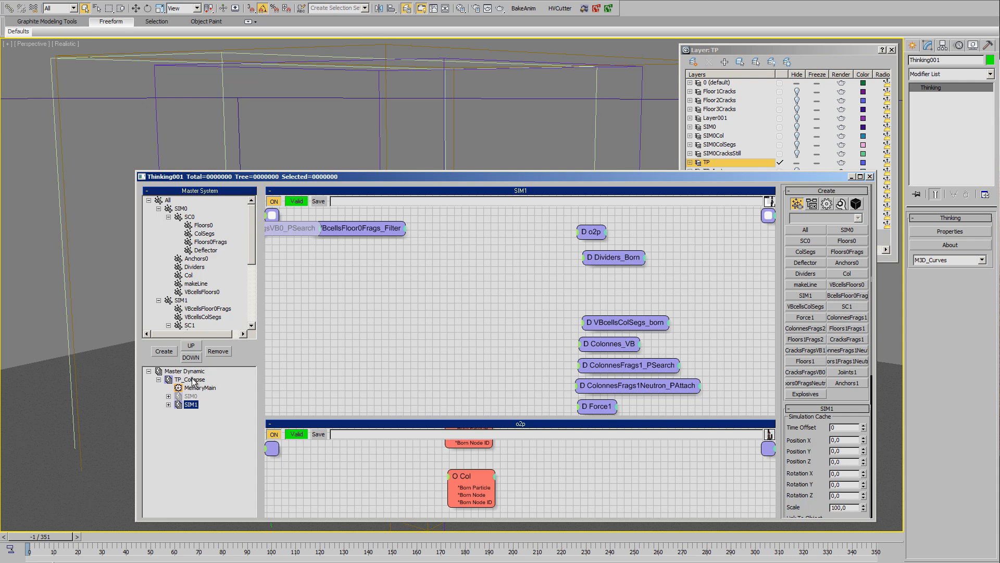
pyautogui.click(851, 177)
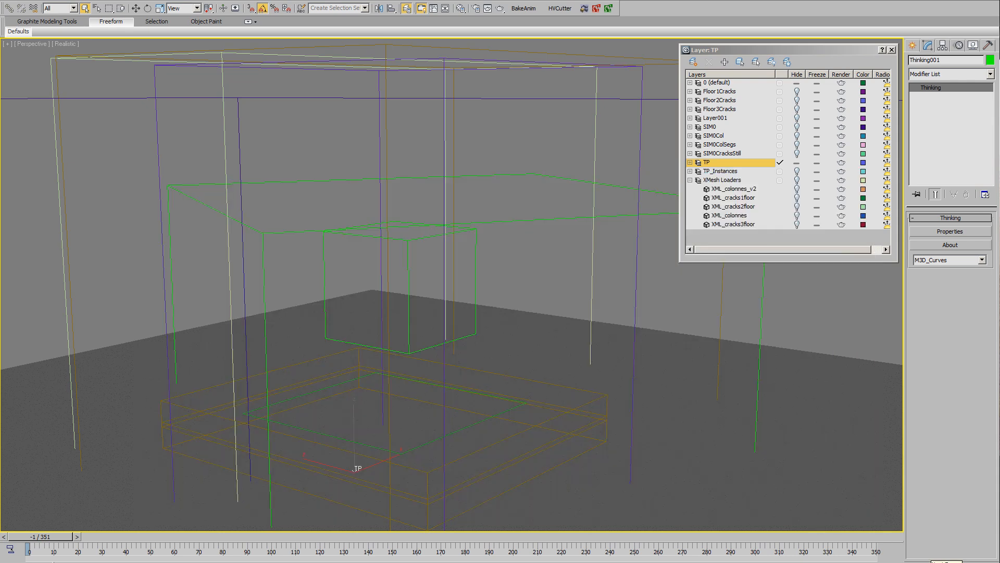
pyautogui.click(931, 562)
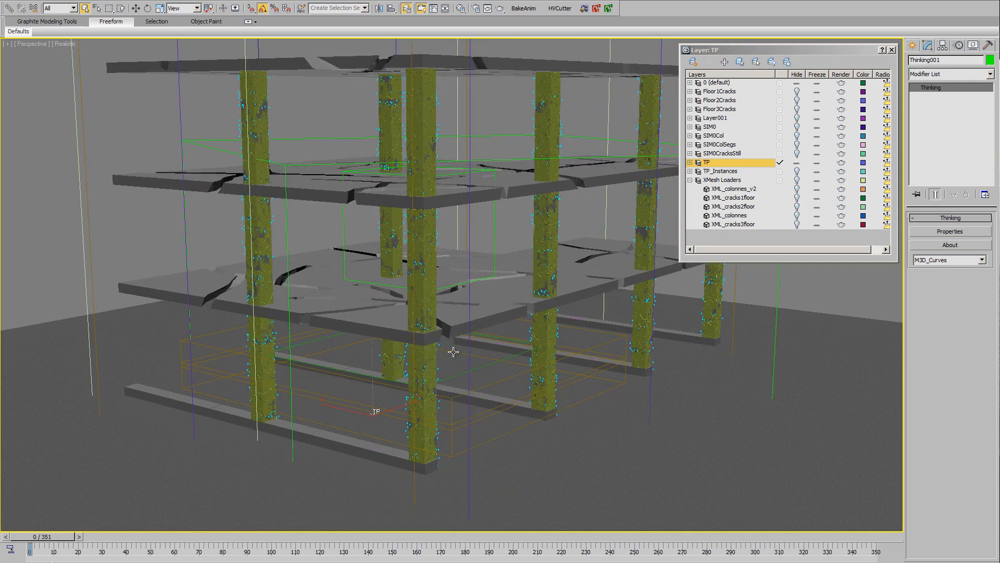
# Inspect the SIM1 columns and cracked floor slabs at frame 0 in shaded display, both overall and up close
pyautogui.press('F3')
pyautogui.press('F3')
pyautogui.moveTo(439, 398); pyautogui.dragTo(437, 383, button='middle')
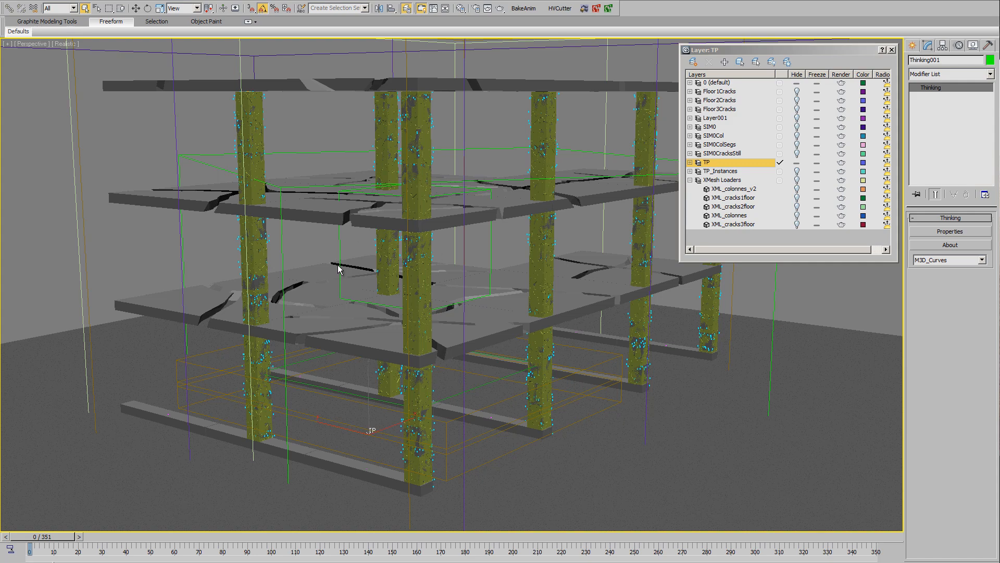
pyautogui.scroll(6, 456, 348)
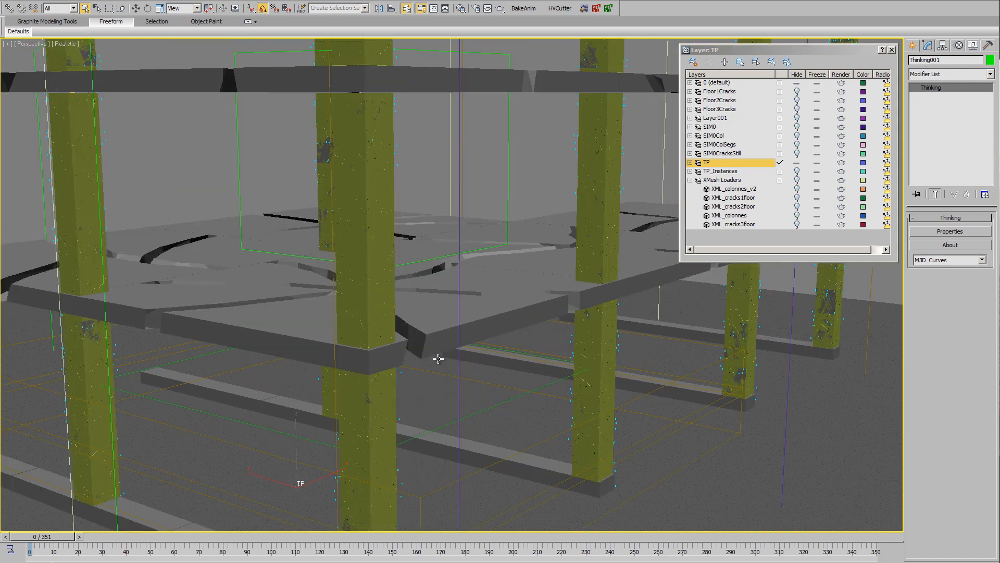
pyautogui.scroll(-6, 438, 367)
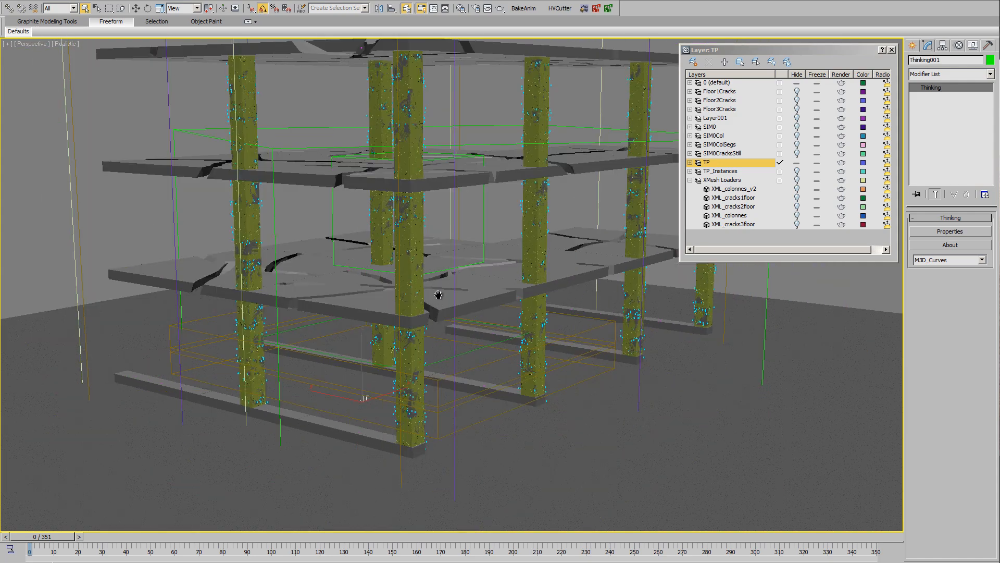
pyautogui.moveTo(438, 294); pyautogui.dragTo(442, 317, button='middle')
# Switch the viewport to wireframe and examine how the SIM1 columns are split into small fragments between the floors
pyautogui.press('F3')
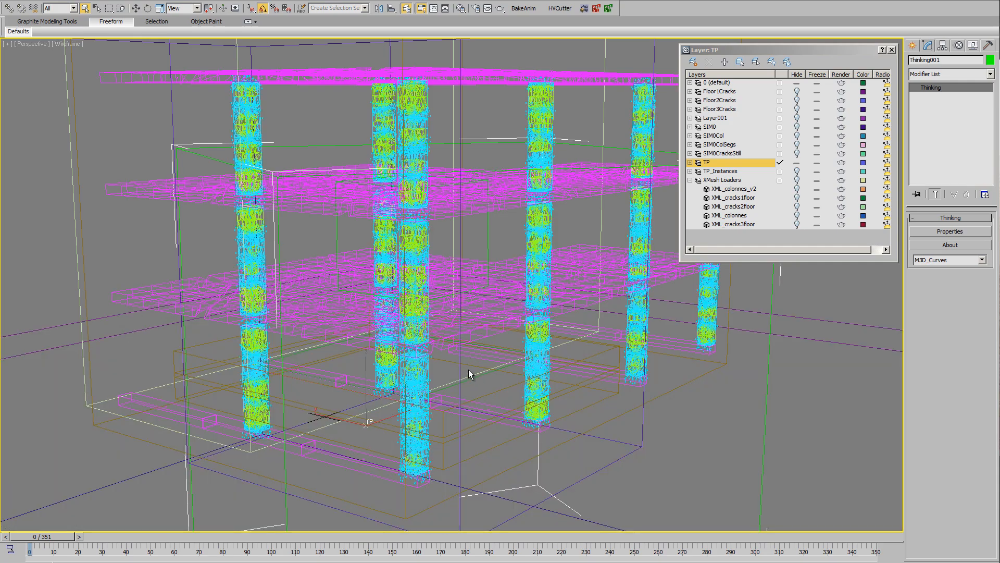
pyautogui.keyDown('alt'); pyautogui.moveTo(449, 359); pyautogui.dragTo(525, 259, button='middle'); pyautogui.keyUp('alt')
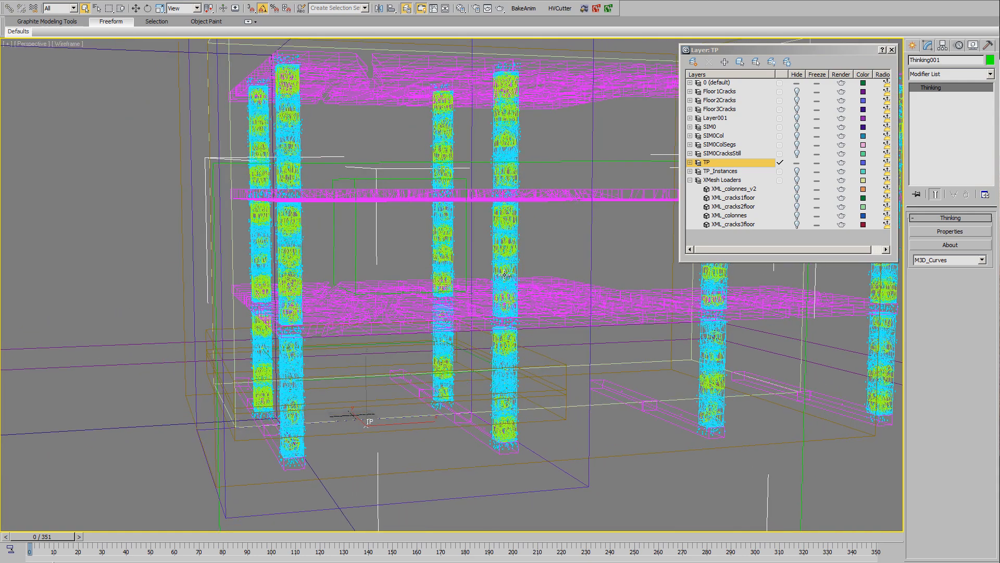
pyautogui.keyDown('alt'); pyautogui.moveTo(502, 240); pyautogui.dragTo(519, 279, button='middle'); pyautogui.keyUp('alt')
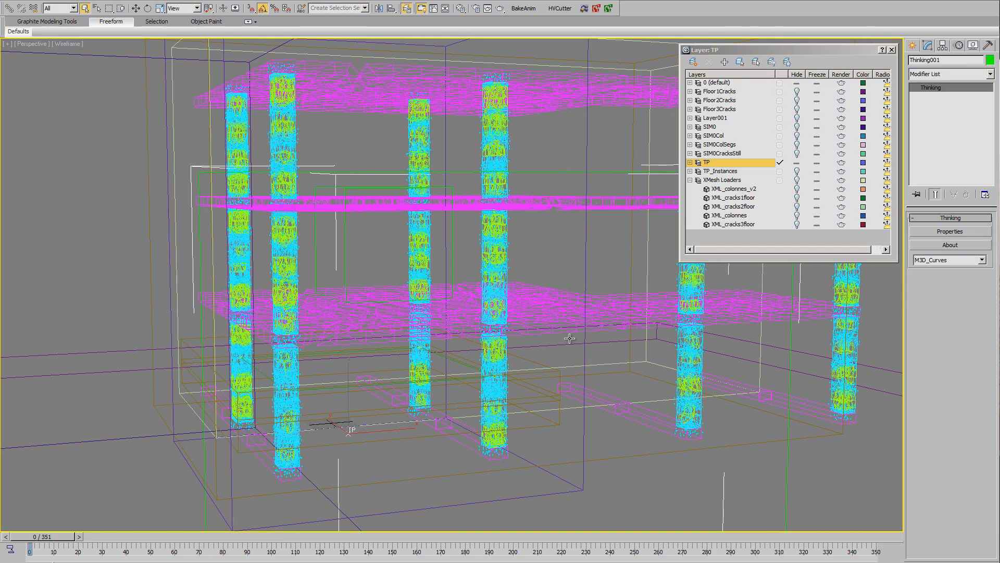
pyautogui.moveTo(592, 367); pyautogui.dragTo(521, 356, button='middle')
pyautogui.hotkey('alt', 'z')
pyautogui.moveTo(574, 358); pyautogui.dragTo(510, 247)
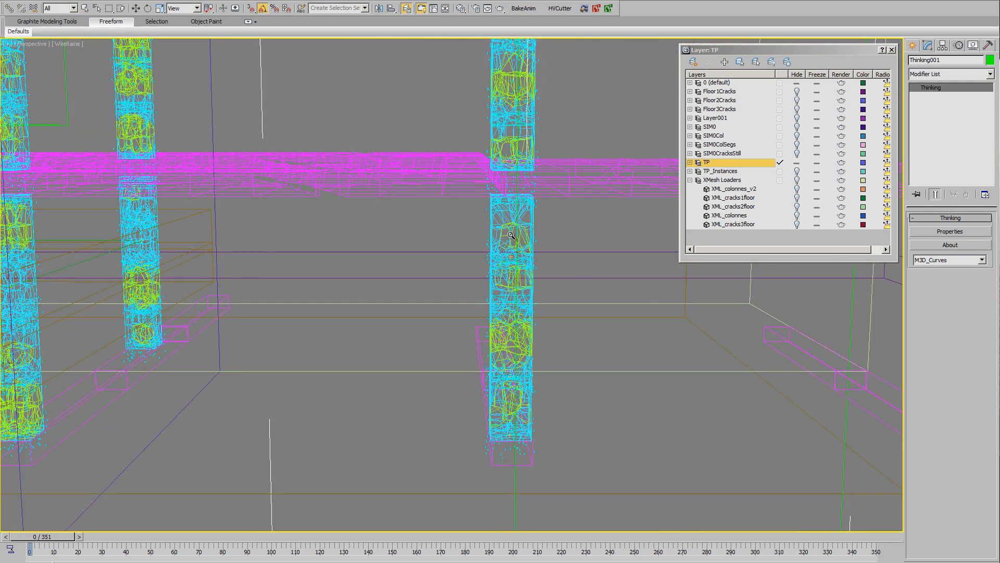
pyautogui.press('F3')
pyautogui.press('F3')
pyautogui.moveTo(476, 318); pyautogui.dragTo(495, 307, button='middle')
pyautogui.keyDown('ctrl'); pyautogui.keyDown('alt'); pyautogui.moveTo(495, 308); pyautogui.dragTo(529, 330, button='middle'); pyautogui.keyUp('alt'); pyautogui.keyUp('ctrl')
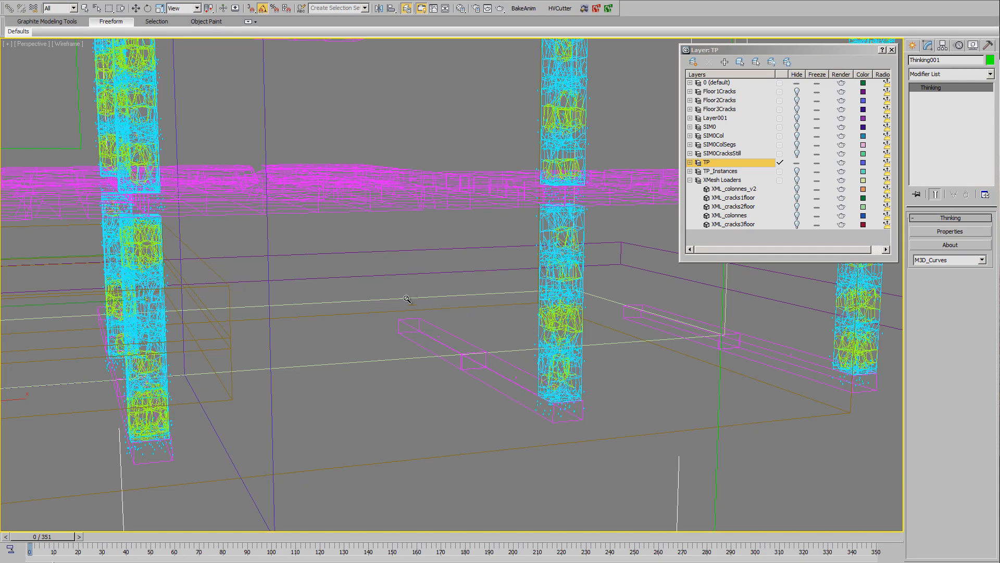
# Switch the viewport to shaded display with edged faces and examine the fractured columns and floor slabs from outside the corner
pyautogui.scroll(-2, 406, 299)
pyautogui.moveTo(344, 318); pyautogui.dragTo(455, 329, button='middle')
pyautogui.scroll(-3, 433, 340)
pyautogui.moveTo(366, 342)
pyautogui.keyDown('alt'); pyautogui.mouseDown(button='middle')
pyautogui.moveTo(458, 343)
pyautogui.moveTo(495, 357)
pyautogui.moveTo(413, 390)
pyautogui.mouseUp(button='middle'); pyautogui.keyUp('alt')
pyautogui.press('F3')
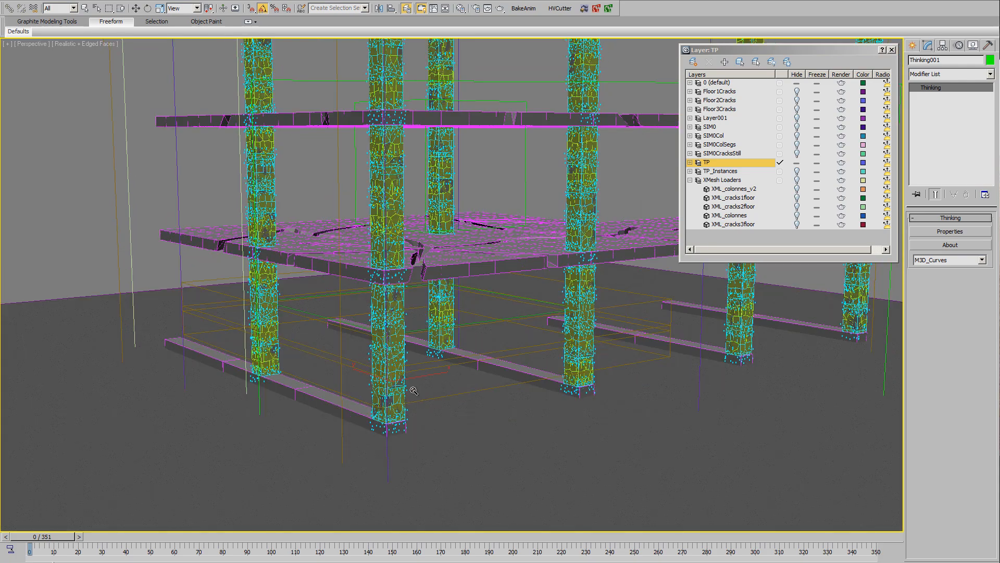
pyautogui.scroll(3, 456, 365)
pyautogui.moveTo(507, 384); pyautogui.dragTo(486, 402, button='middle')
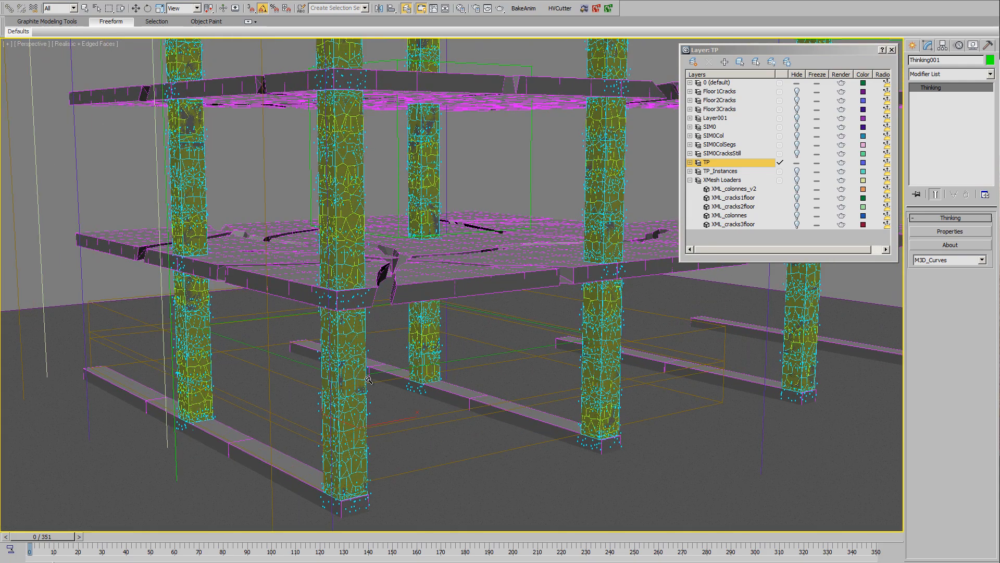
pyautogui.moveTo(368, 380); pyautogui.dragTo(364, 383)
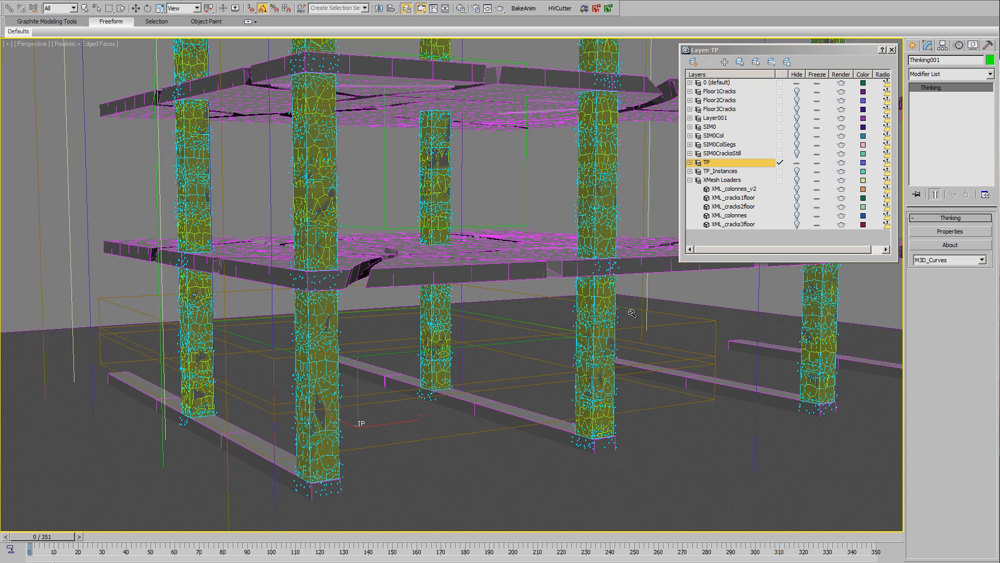
# Hide the TP layer, show the SIM0, SIM0Col and SIM0ColSegs layers, and scrub through the early frames back to frame 32
pyautogui.click(796, 163)
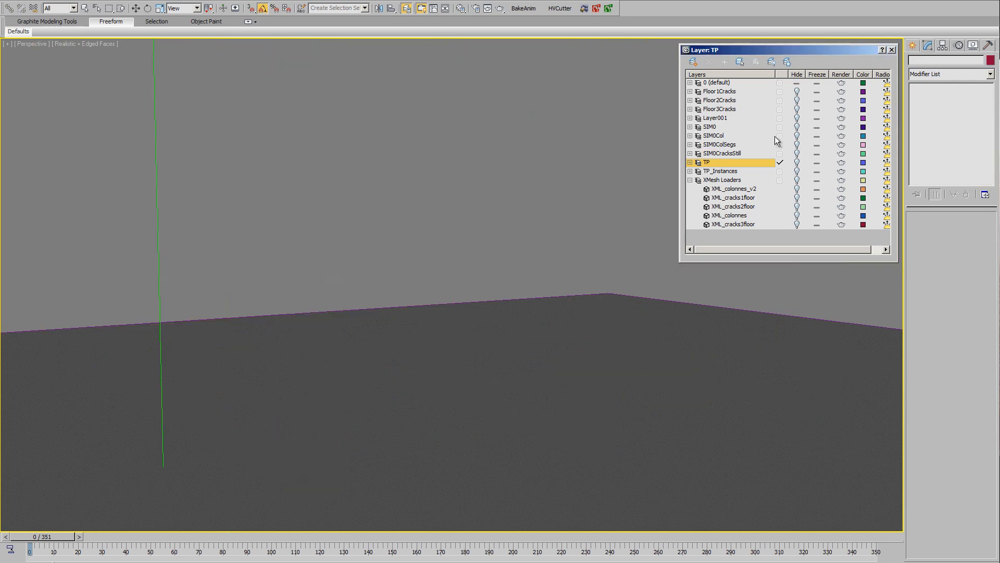
pyautogui.click(797, 128)
pyautogui.click(797, 136)
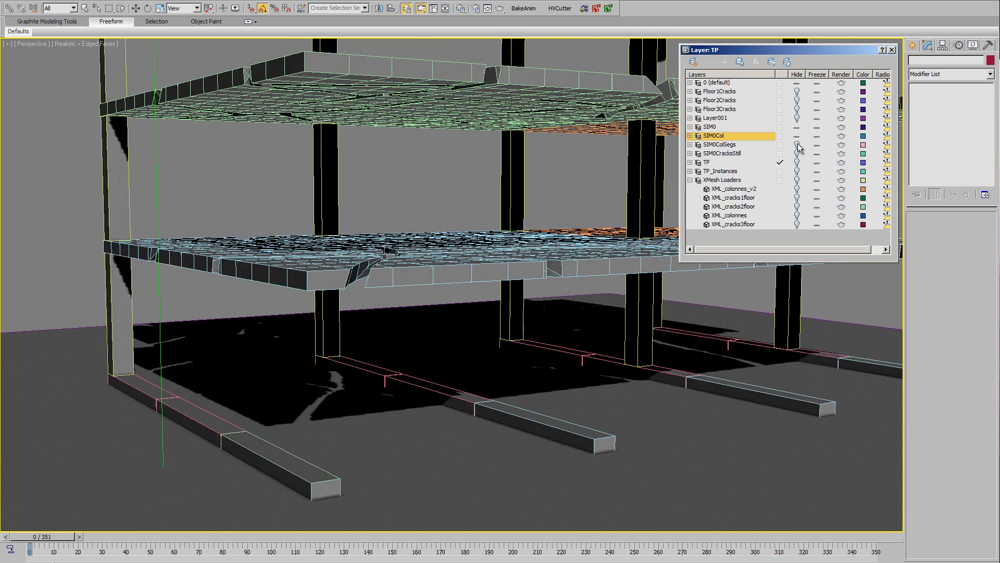
pyautogui.click(797, 145)
pyautogui.moveTo(54, 541); pyautogui.dragTo(228, 538)
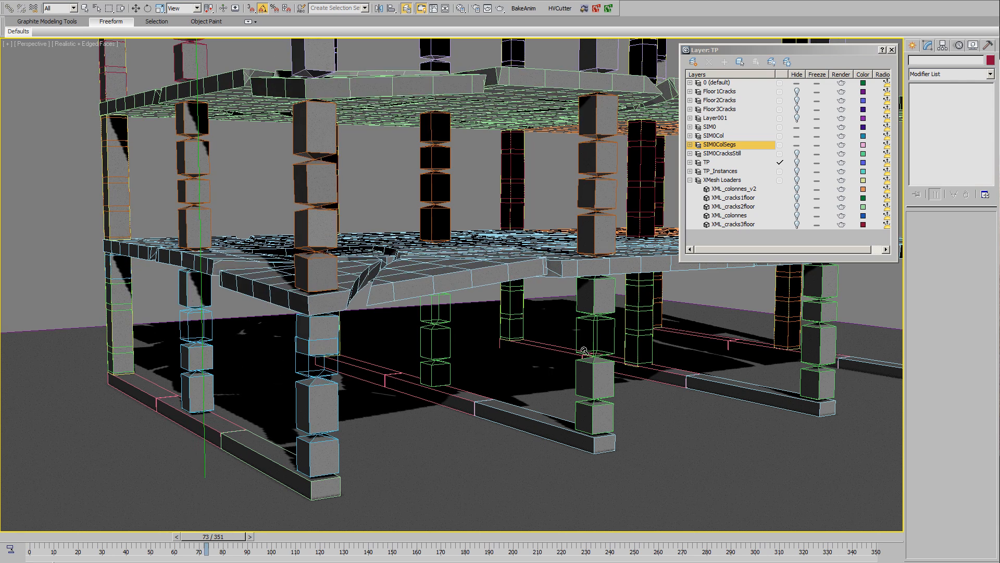
pyautogui.moveTo(171, 540); pyautogui.dragTo(145, 542)
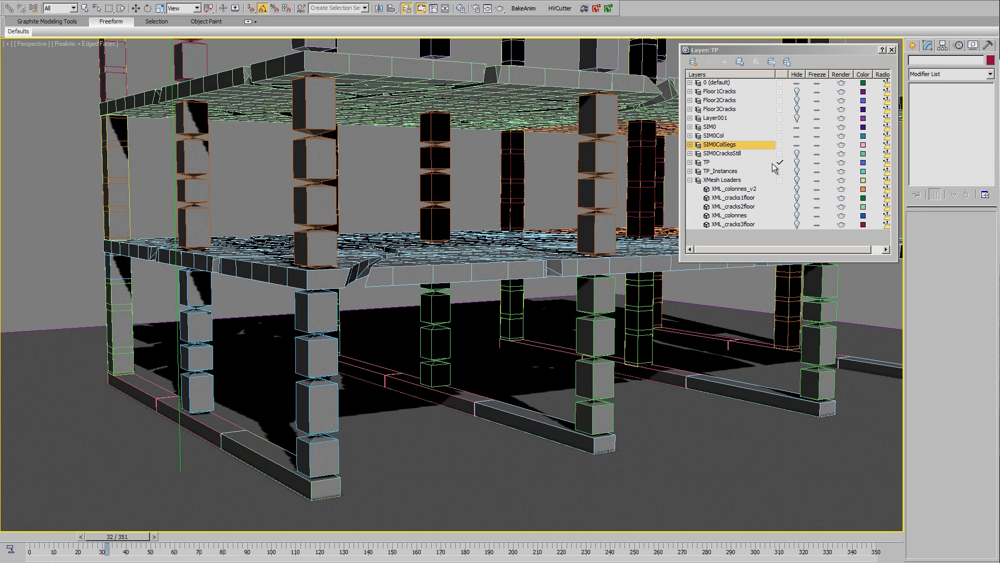
# Replace the SIM0ColSegs column segments with the XML_colonnes_v2 mesh by unhiding the XMesh Loaders layer and that loader
pyautogui.click(799, 180)
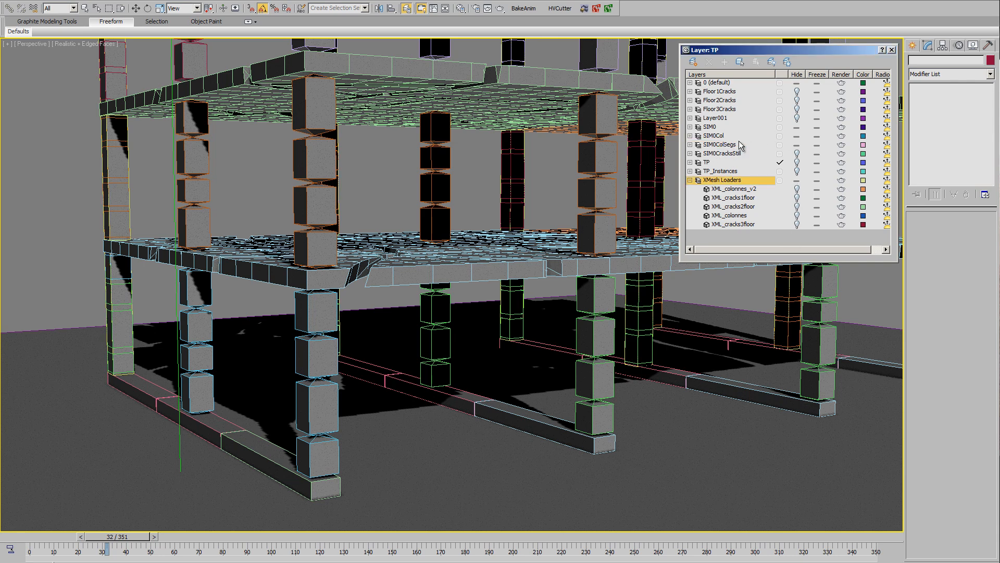
pyautogui.click(797, 144)
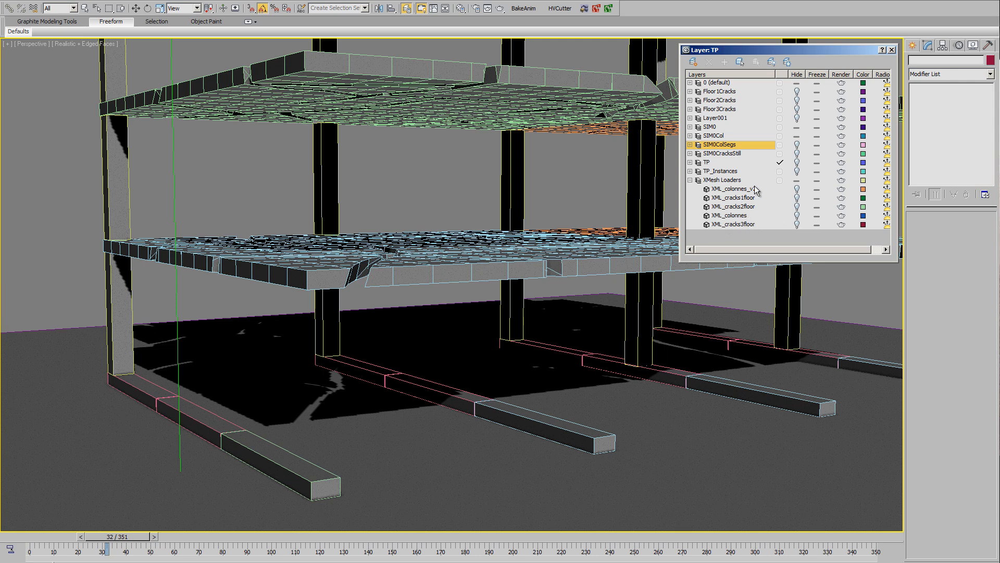
pyautogui.click(797, 189)
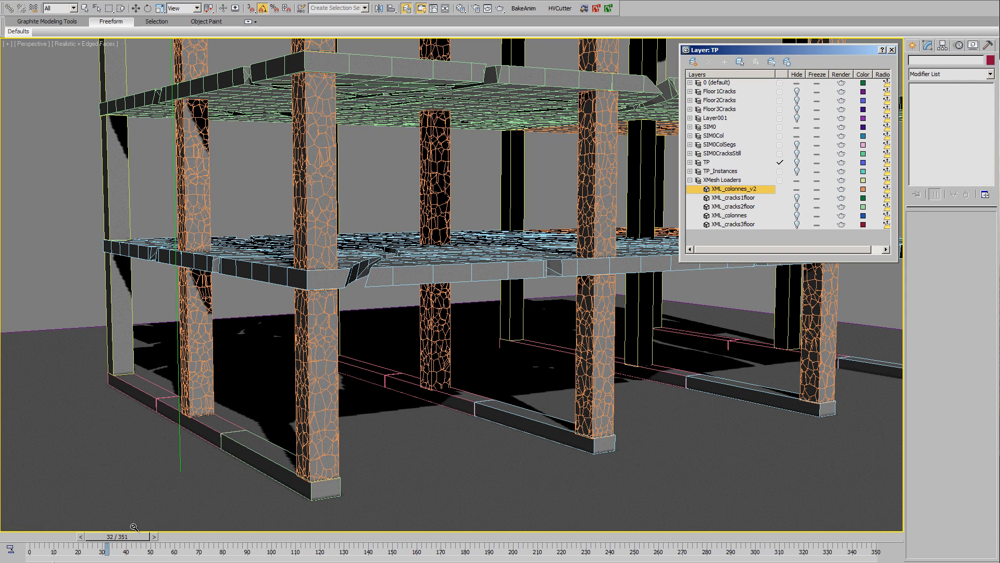
# Turn off edged faces, move to frame 78 and examine the shattering ground-floor columns at the building corner
pyautogui.press('F4')
pyautogui.moveTo(138, 542); pyautogui.dragTo(245, 545)
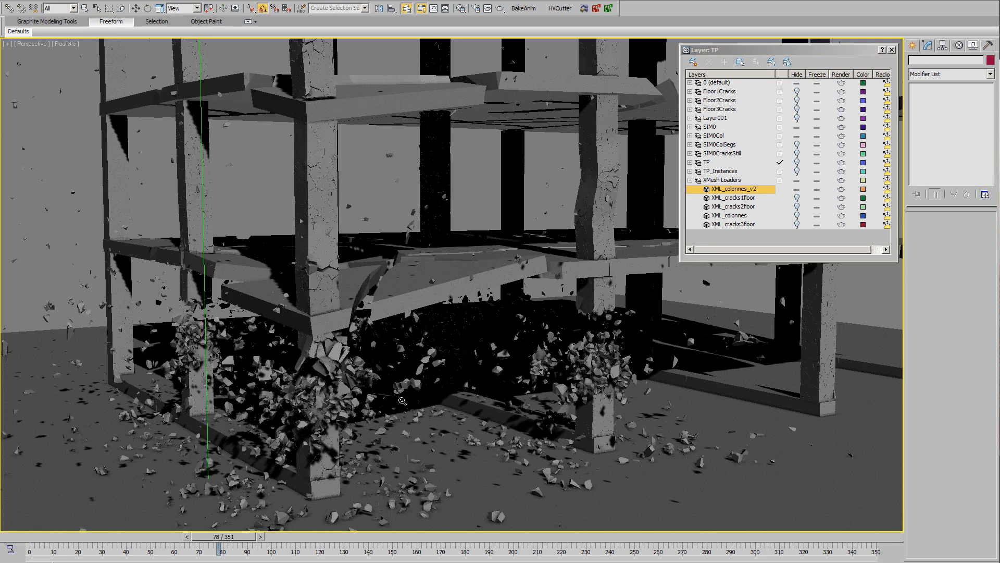
pyautogui.keyDown('alt'); pyautogui.moveTo(402, 401); pyautogui.dragTo(537, 362, button='middle'); pyautogui.keyUp('alt')
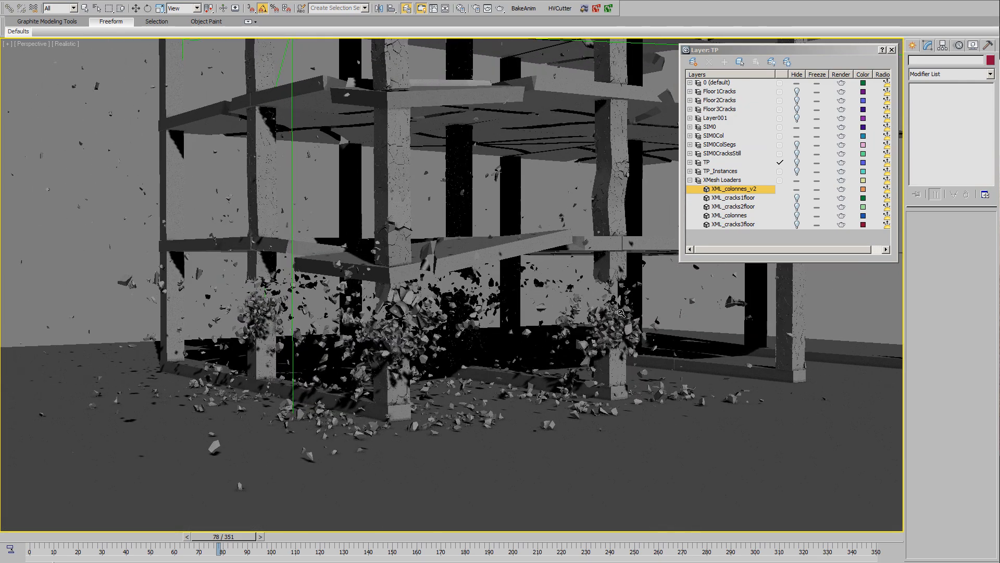
pyautogui.keyDown('ctrl'); pyautogui.keyDown('alt'); pyautogui.moveTo(621, 313); pyautogui.dragTo(598, 340, button='middle'); pyautogui.keyUp('alt'); pyautogui.keyUp('ctrl')
pyautogui.moveTo(410, 267); pyautogui.dragTo(399, 289, button='middle')
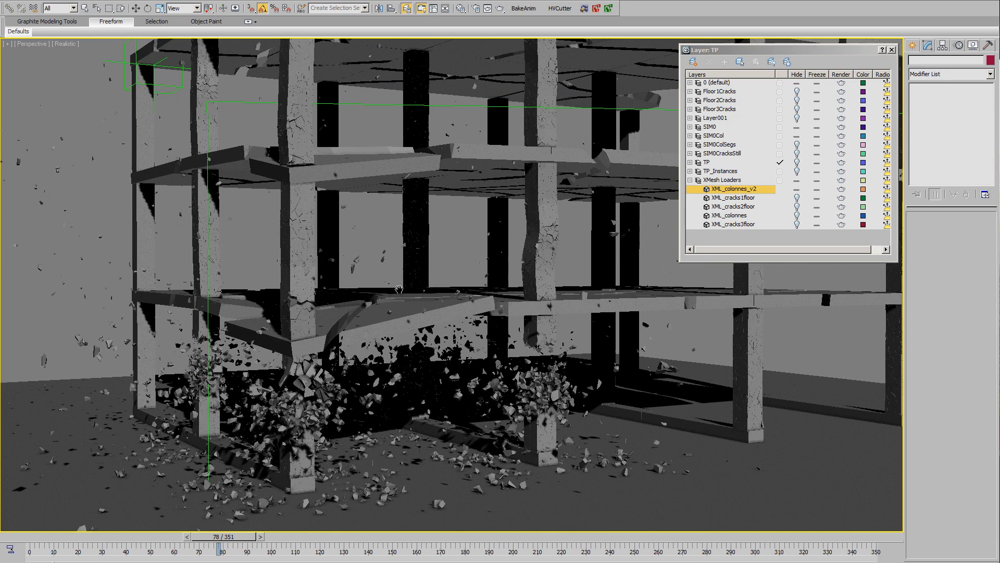
pyautogui.moveTo(499, 332); pyautogui.dragTo(526, 319, button='middle')
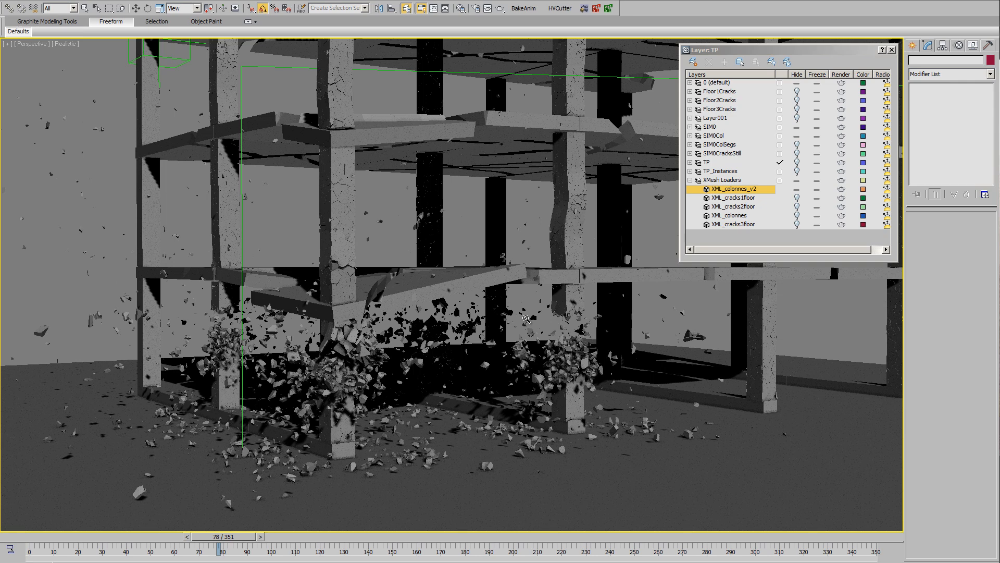
pyautogui.moveTo(579, 241); pyautogui.dragTo(572, 247, button='middle')
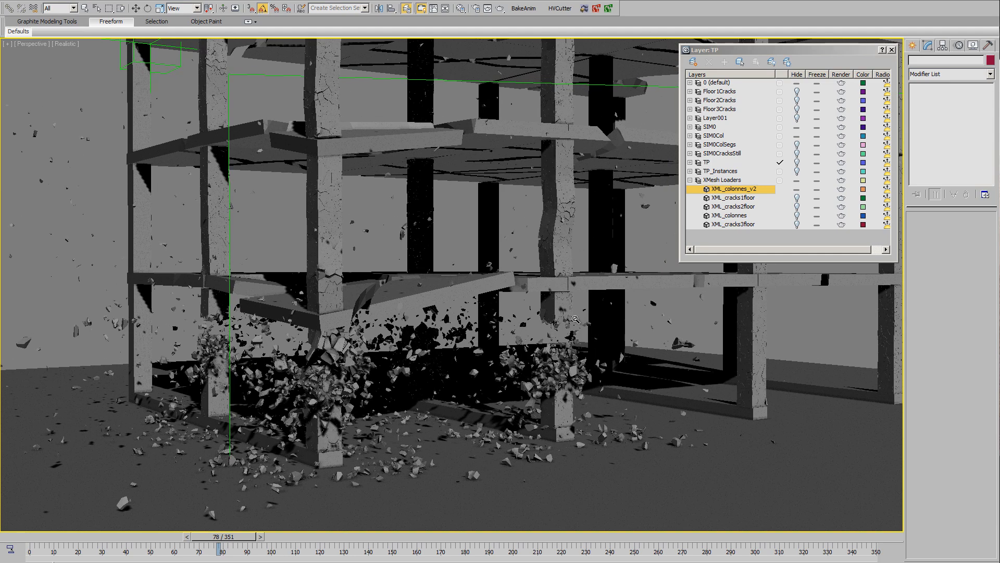
# Examine the flying column debris and bent upper columns from several angles, along the facade and in an overall view
pyautogui.scroll(1, 574, 351)
pyautogui.scroll(2, 573, 359)
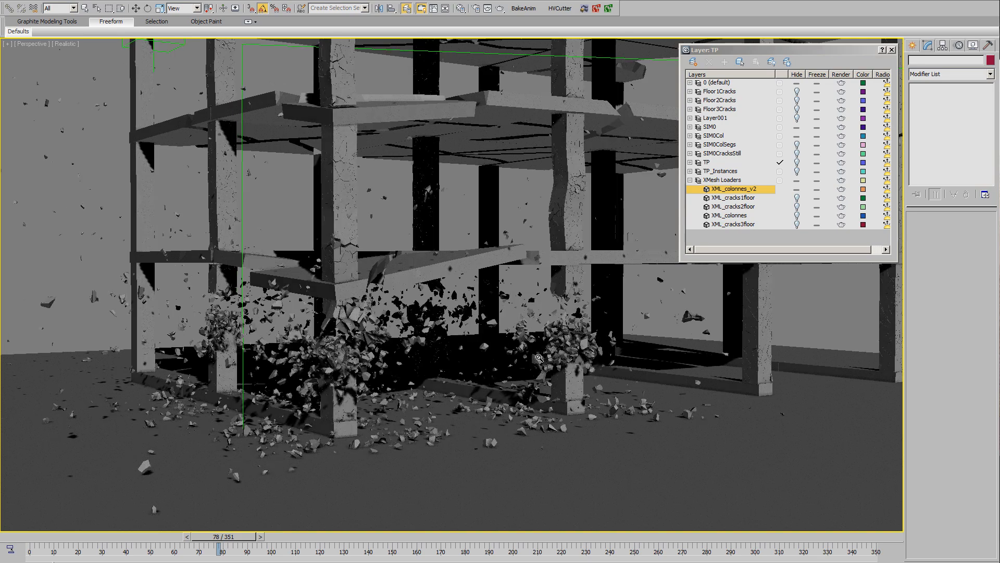
pyautogui.scroll(-4, 573, 365)
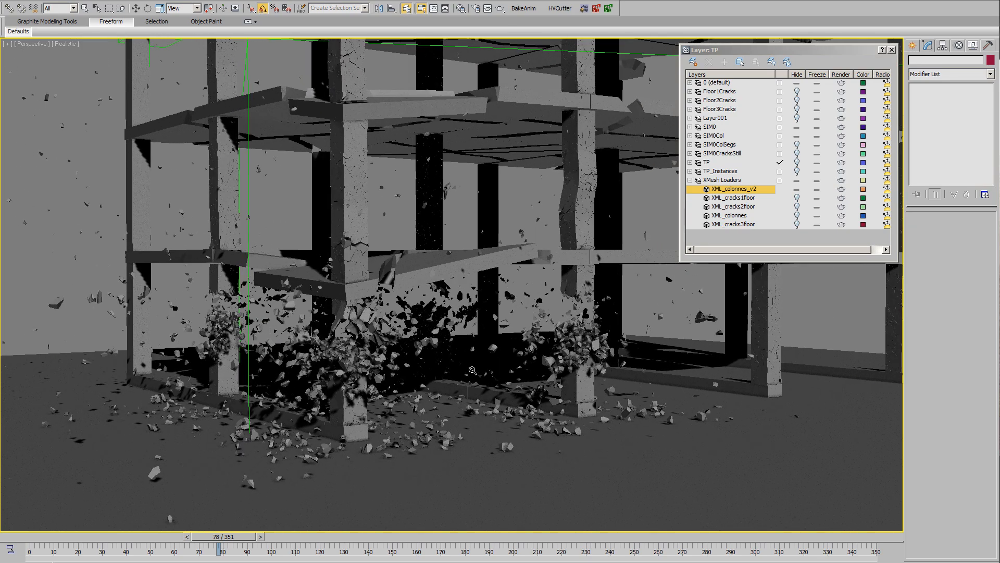
pyautogui.scroll(2, 480, 388)
pyautogui.scroll(2, 480, 391)
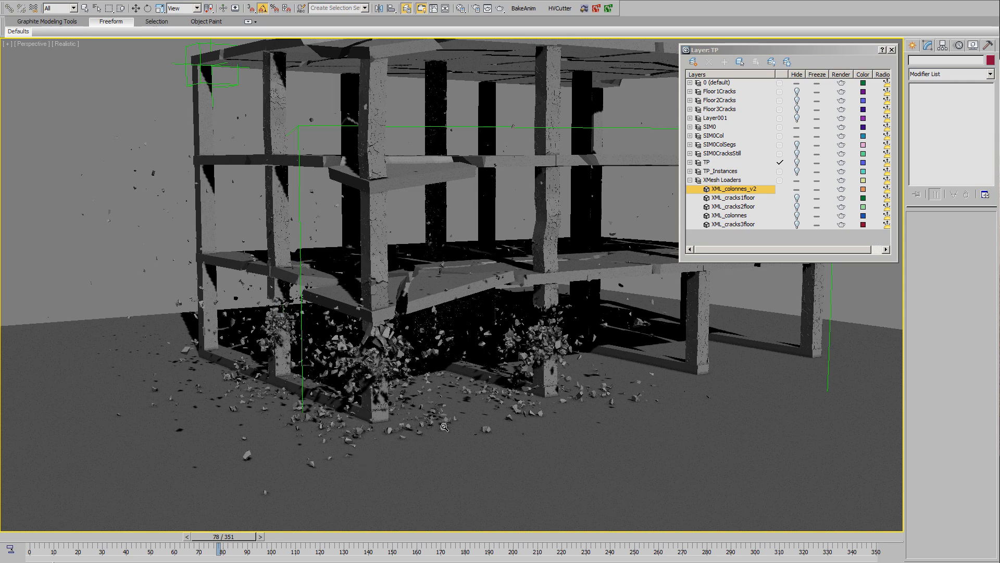
pyautogui.scroll(5, 444, 427)
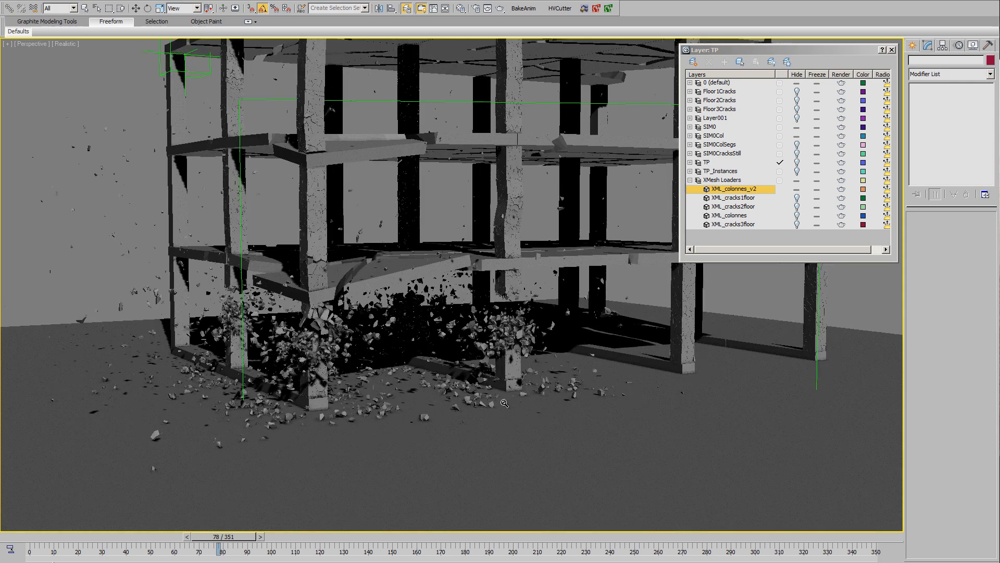
pyautogui.scroll(1, 504, 402)
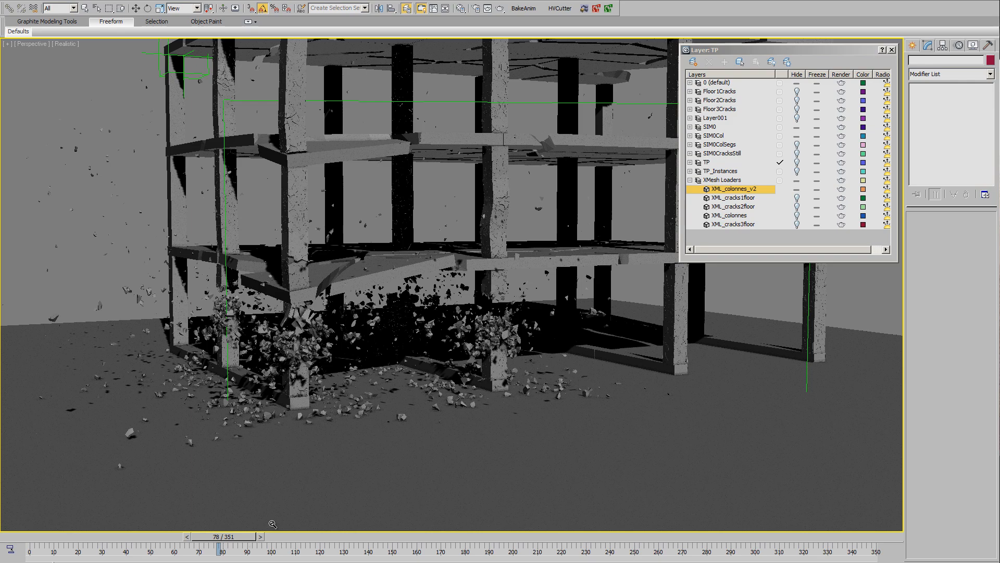
pyautogui.scroll(5, 475, 386)
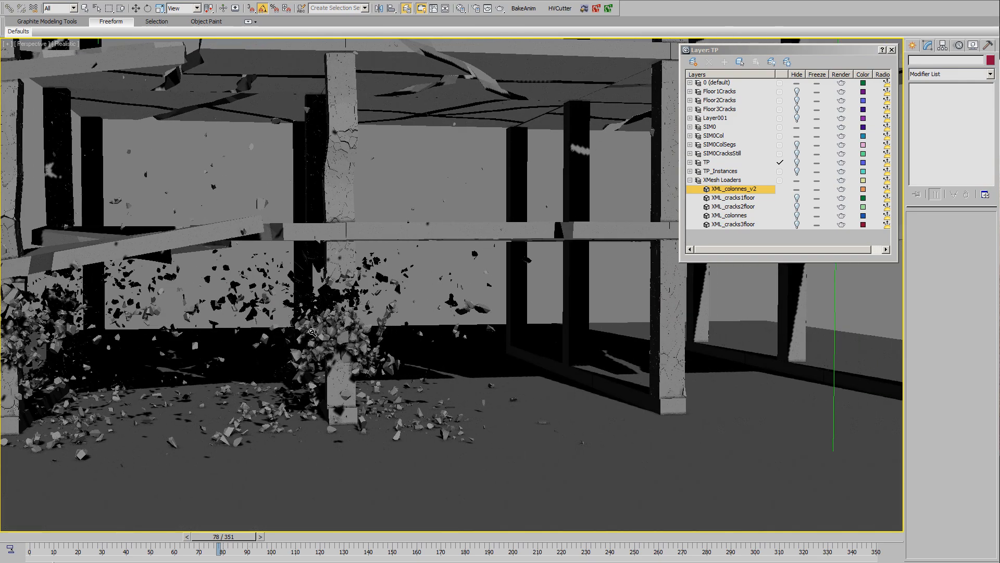
pyautogui.moveTo(313, 332); pyautogui.dragTo(372, 308, button='middle')
pyautogui.keyDown('alt'); pyautogui.moveTo(250, 309); pyautogui.dragTo(464, 320, button='middle'); pyautogui.keyUp('alt')
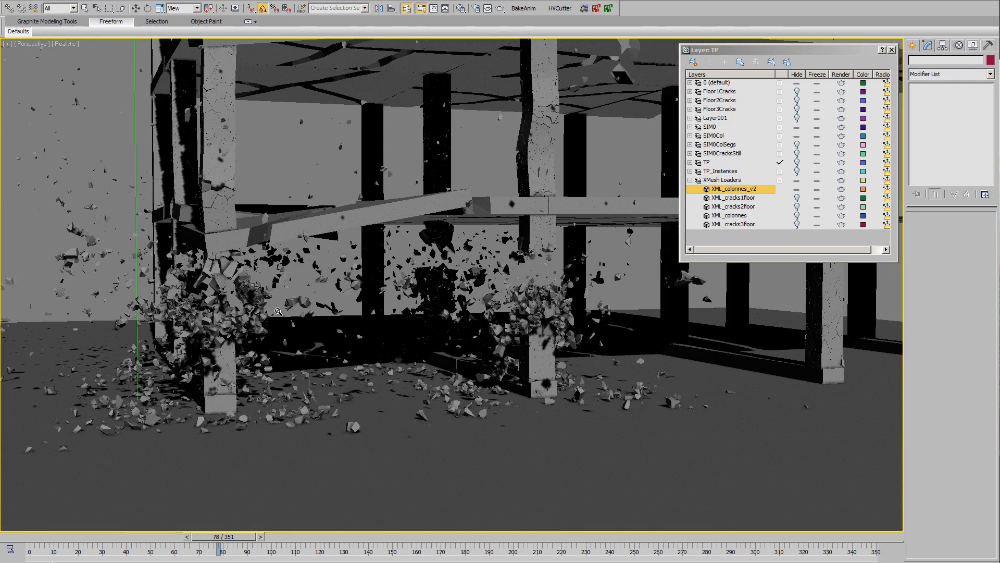
pyautogui.scroll(-8, 495, 303)
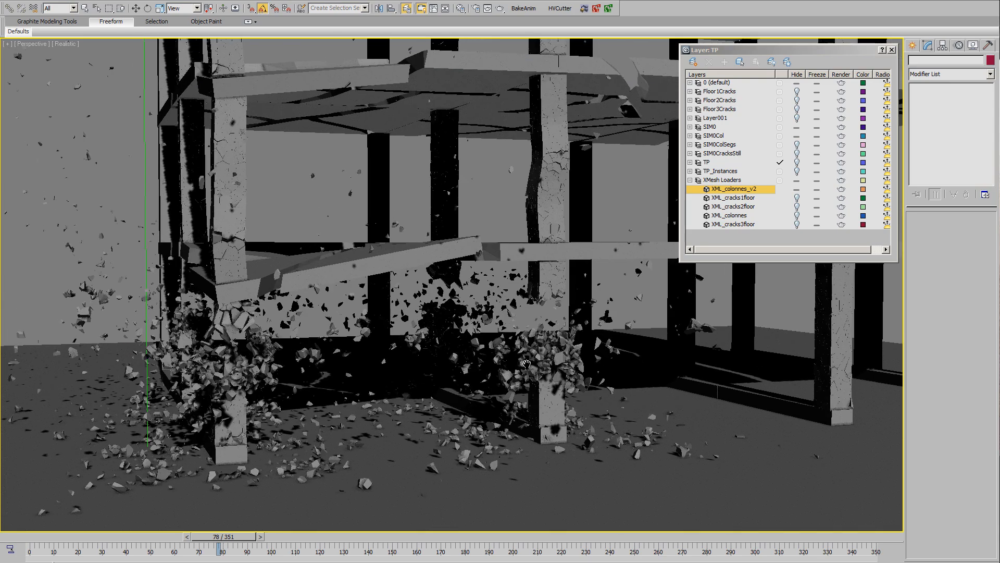
pyautogui.scroll(6, 472, 286)
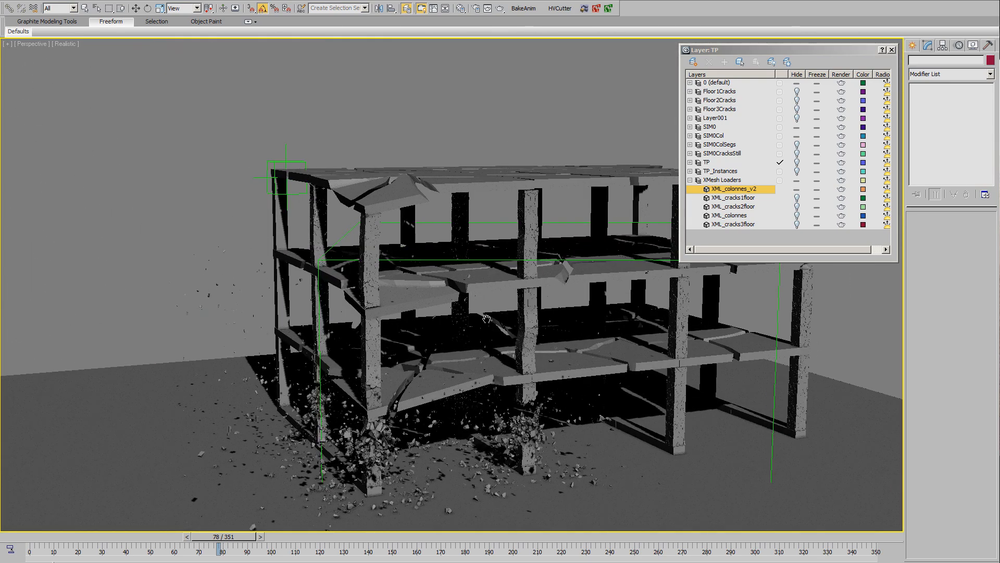
pyautogui.scroll(-3, 526, 311)
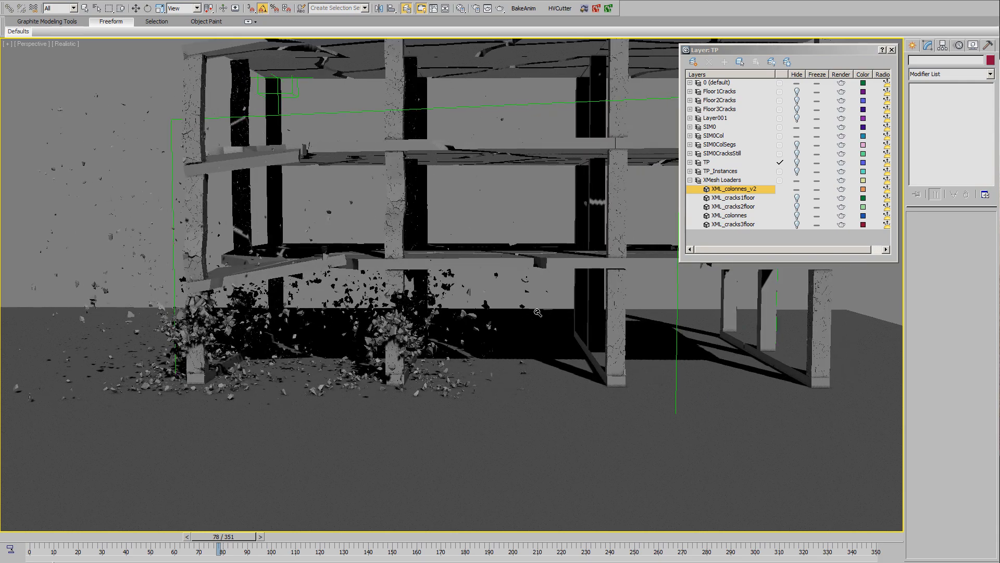
pyautogui.scroll(5, 519, 322)
# Switch the viewport to wireframe and examine the density of the XMesh column fragments at the building's base
pyautogui.press('F3')
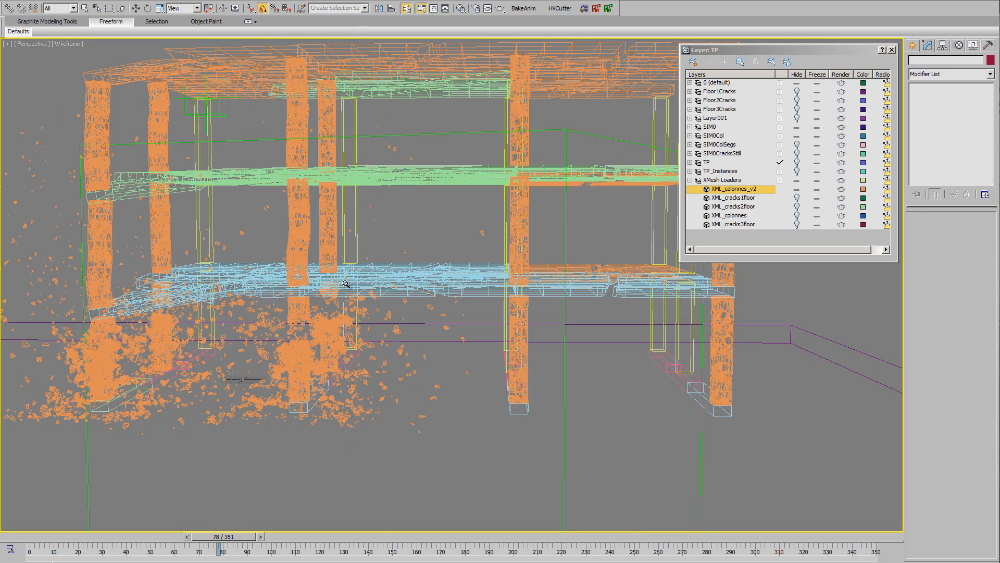
pyautogui.moveTo(346, 283); pyautogui.dragTo(560, 289, button='middle')
pyautogui.keyDown('alt'); pyautogui.moveTo(390, 313); pyautogui.dragTo(415, 311, button='middle'); pyautogui.keyUp('alt')
pyautogui.scroll(2, 423, 303)
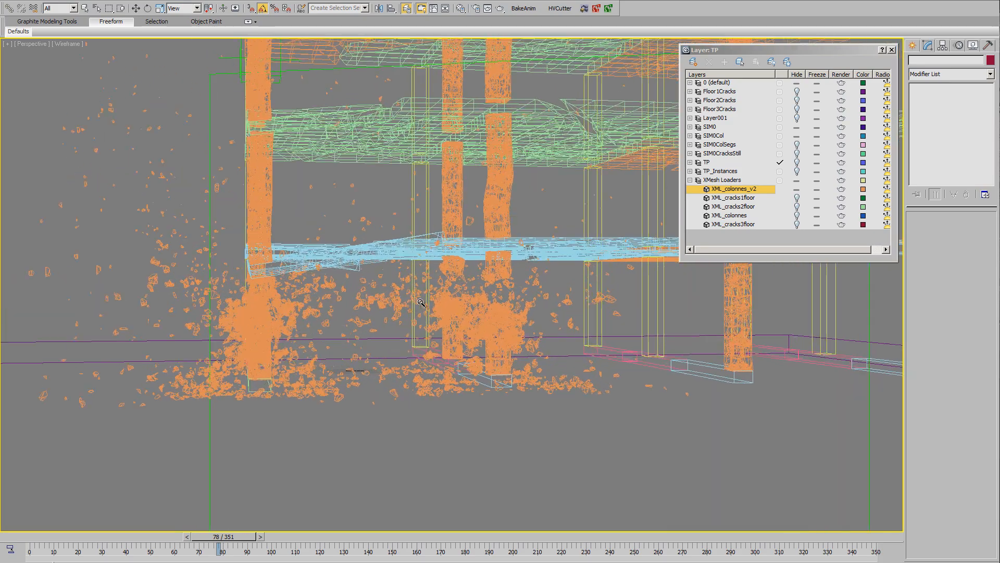
# Return to shaded display and examine the debris around the corner column, then the whole cracked building from above
pyautogui.press('F3')
pyautogui.scroll(6, 496, 357)
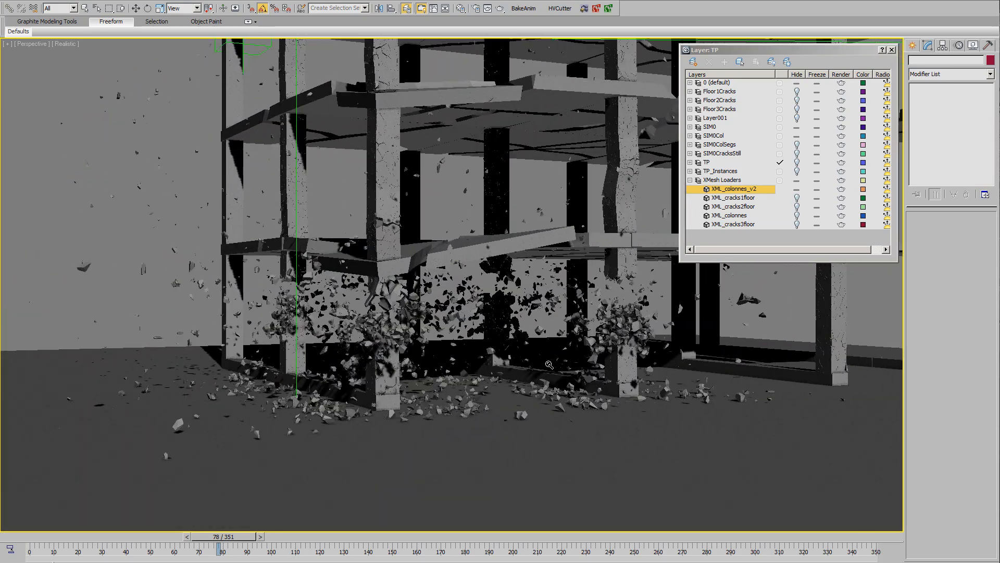
pyautogui.scroll(-3, 480, 371)
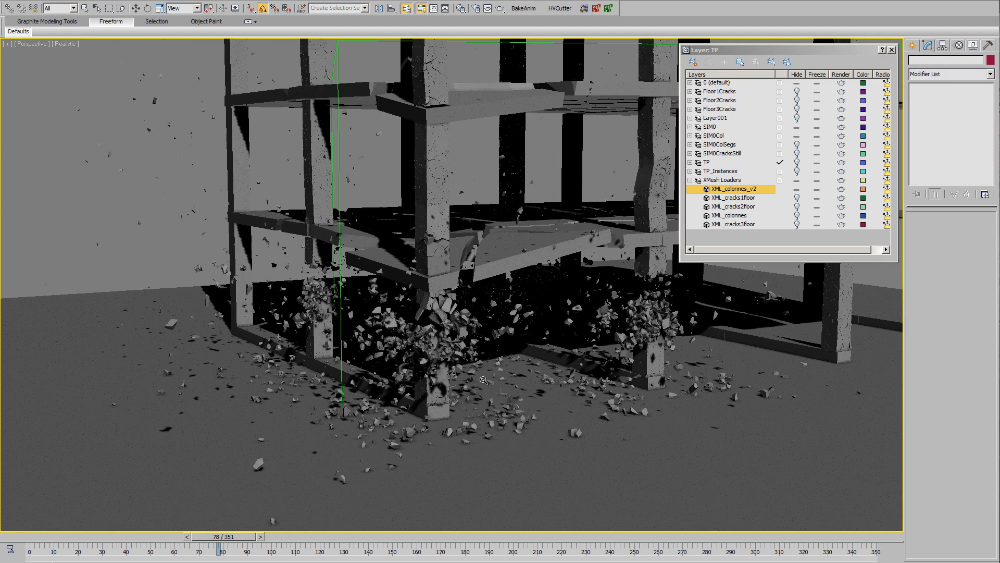
pyautogui.moveTo(405, 431); pyautogui.dragTo(421, 426, button='middle')
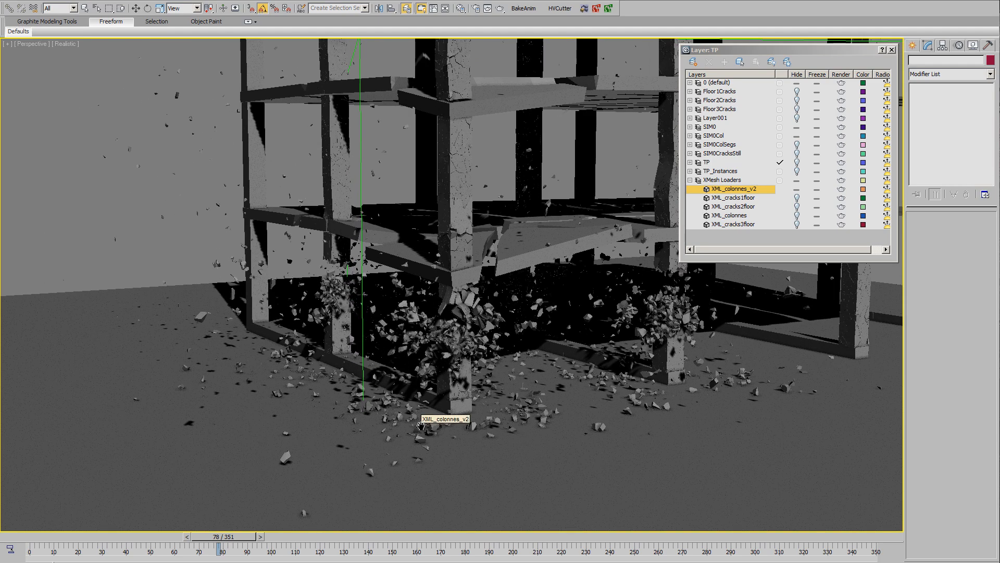
pyautogui.scroll(-4, 498, 371)
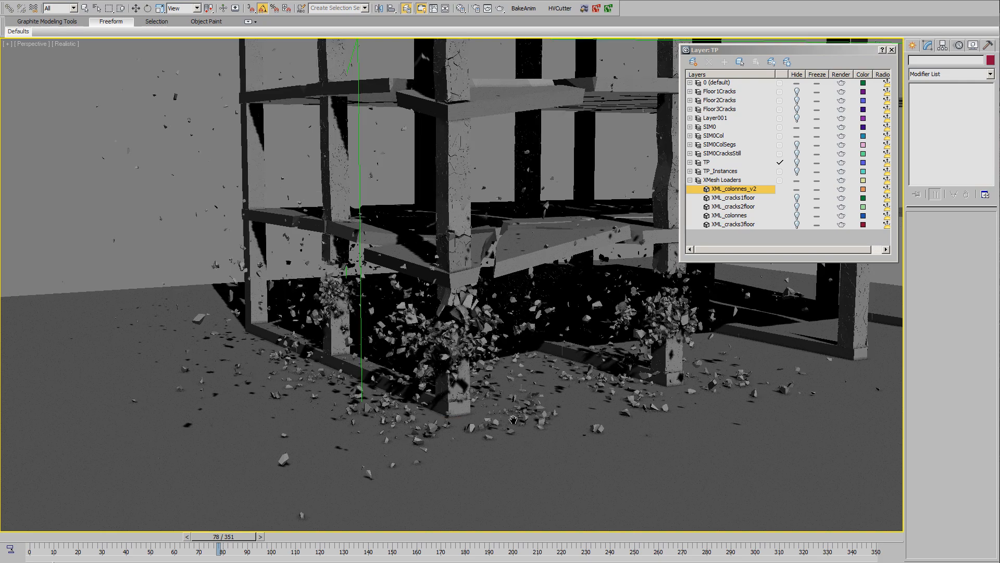
pyautogui.scroll(5, 498, 370)
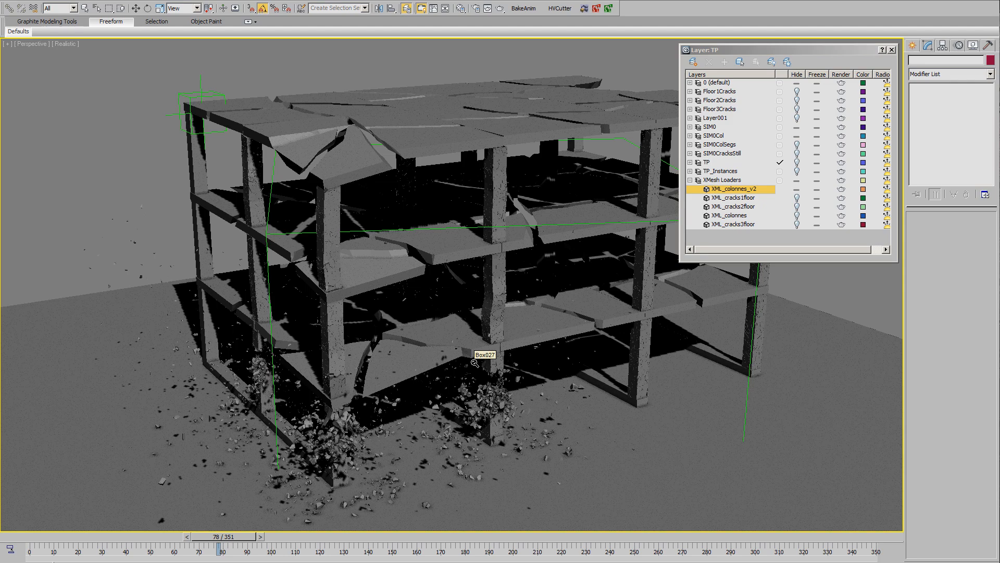
pyautogui.scroll(2, 480, 356)
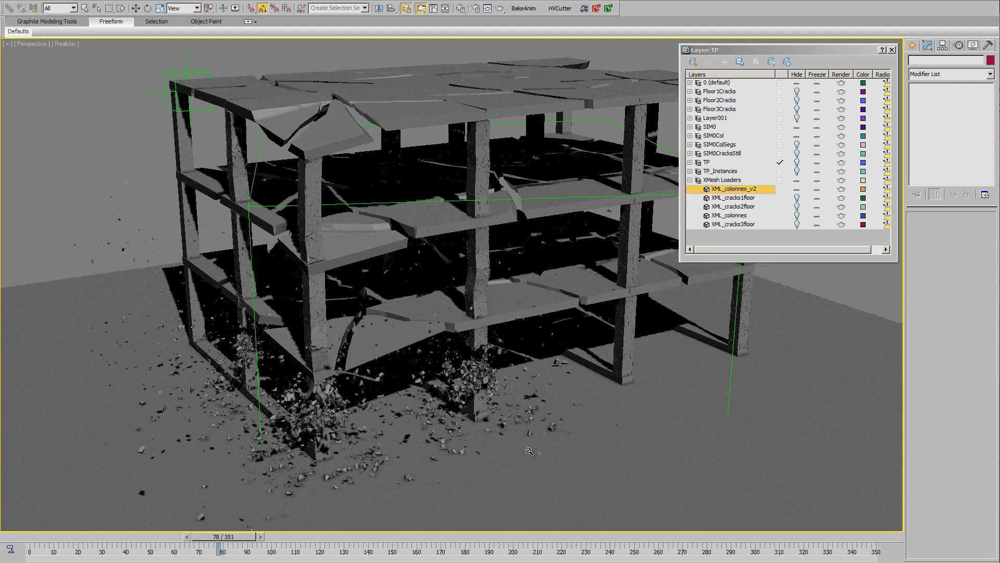
# Unhide the XML_cracks1floor, XML_cracks2floor and XML_cracks3floor loaders
pyautogui.click(797, 199)
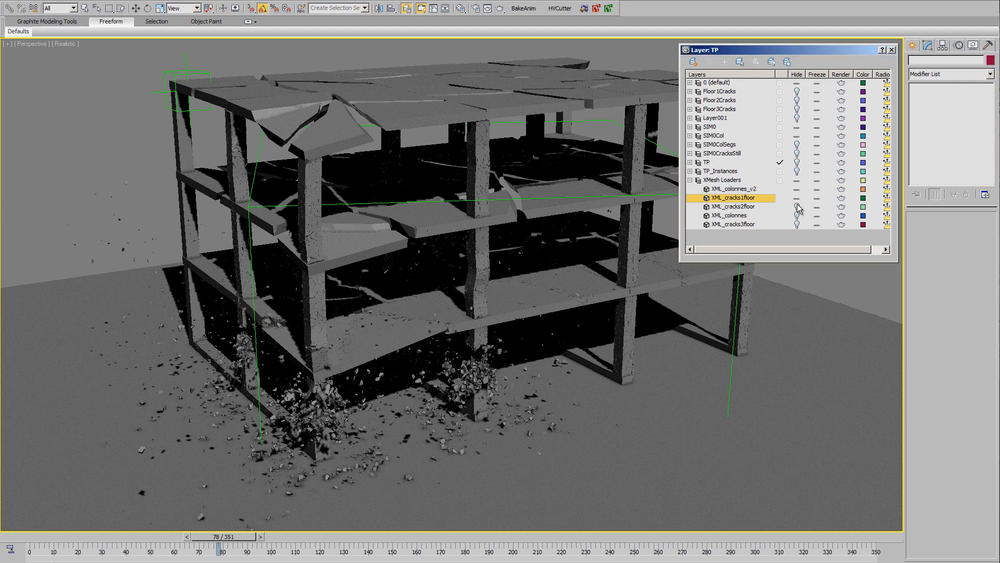
pyautogui.click(798, 208)
pyautogui.click(796, 224)
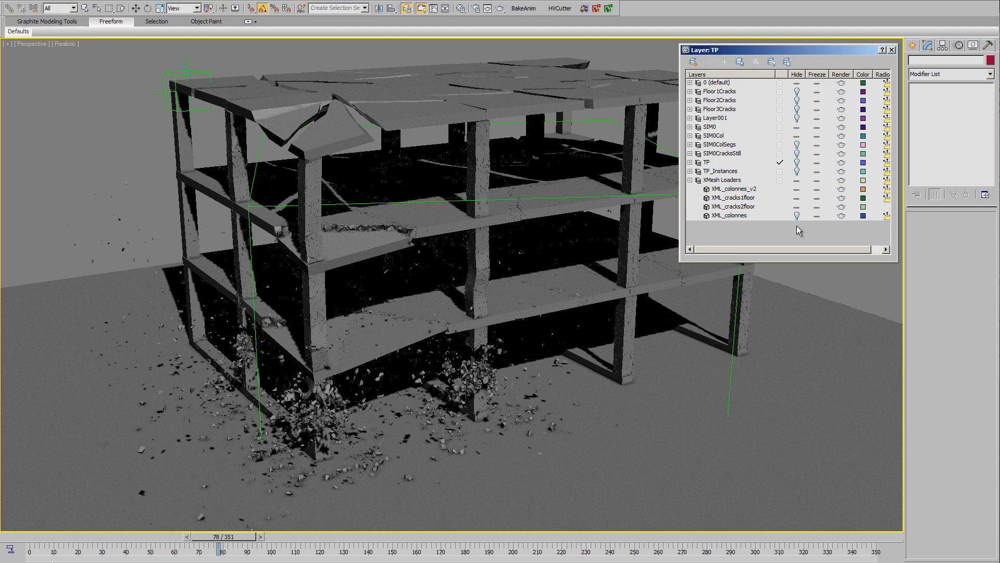
# Inspect the floor crack debris near the corner and advance the timeline to frame 165 to see the collapse progress
pyautogui.scroll(2, 427, 369)
pyautogui.keyDown('alt'); pyautogui.moveTo(427, 369); pyautogui.dragTo(446, 372, button='middle'); pyautogui.keyUp('alt')
pyautogui.scroll(2, 471, 366)
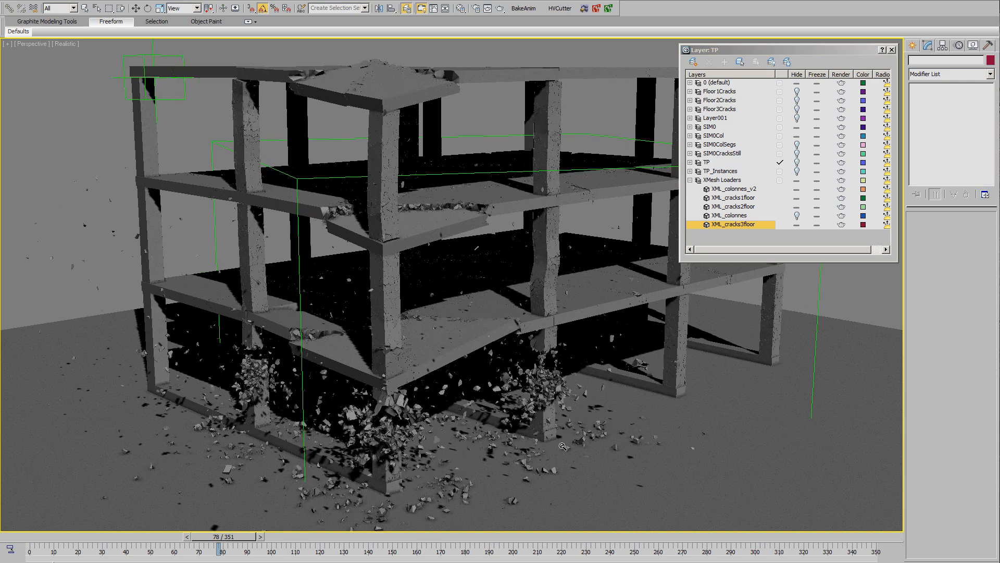
pyautogui.click(422, 538)
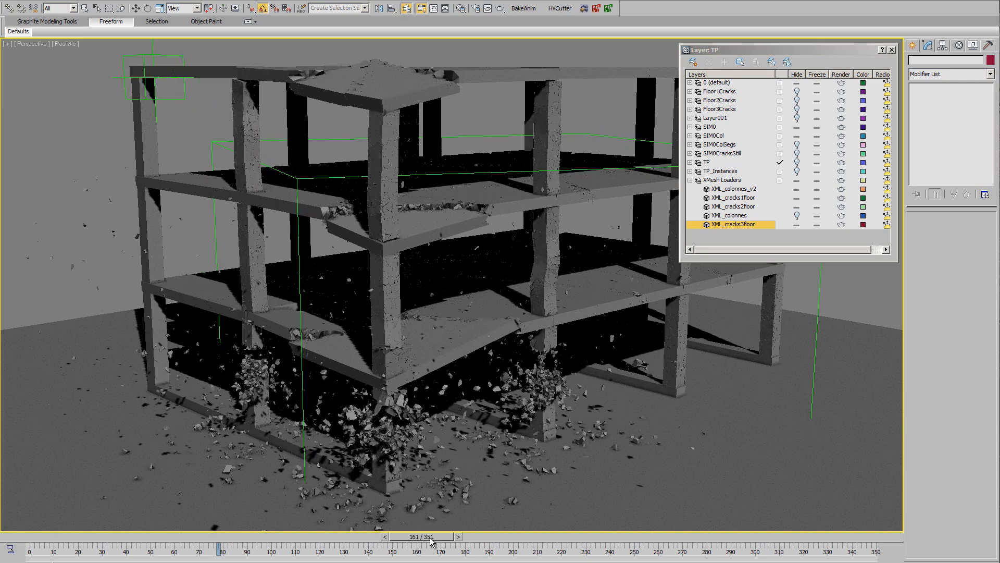
pyautogui.moveTo(434, 541); pyautogui.dragTo(434, 540)
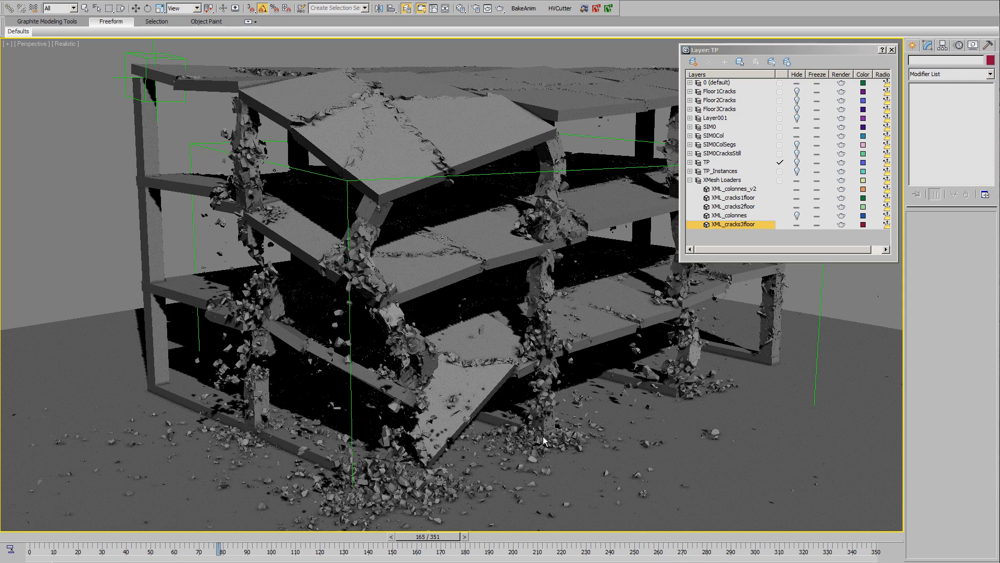
# Compare the frame 165 collapse with and without edged faces, and move the layer list clear of the building
pyautogui.scroll(2, 551, 445)
pyautogui.scroll(4, 479, 400)
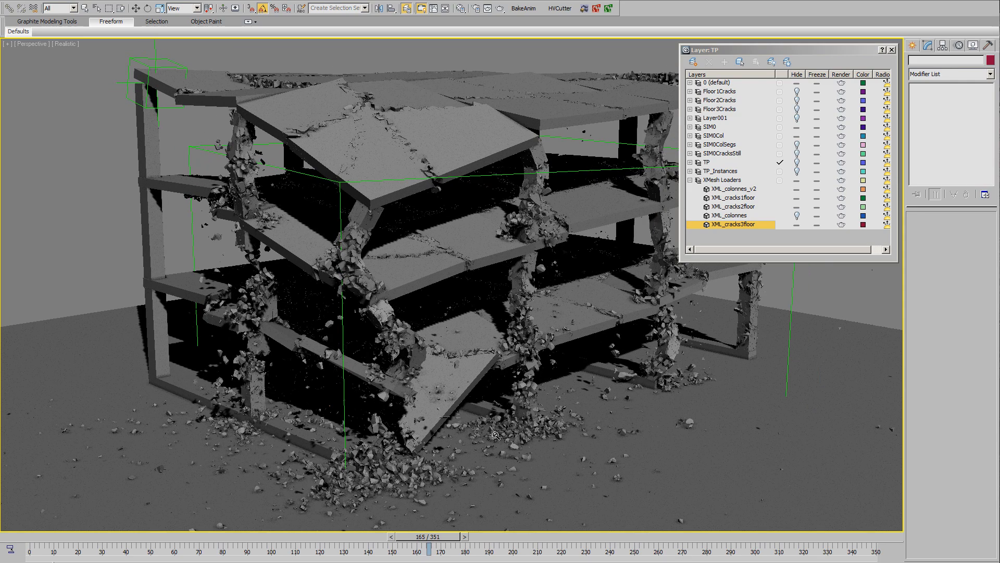
pyautogui.scroll(2, 426, 427)
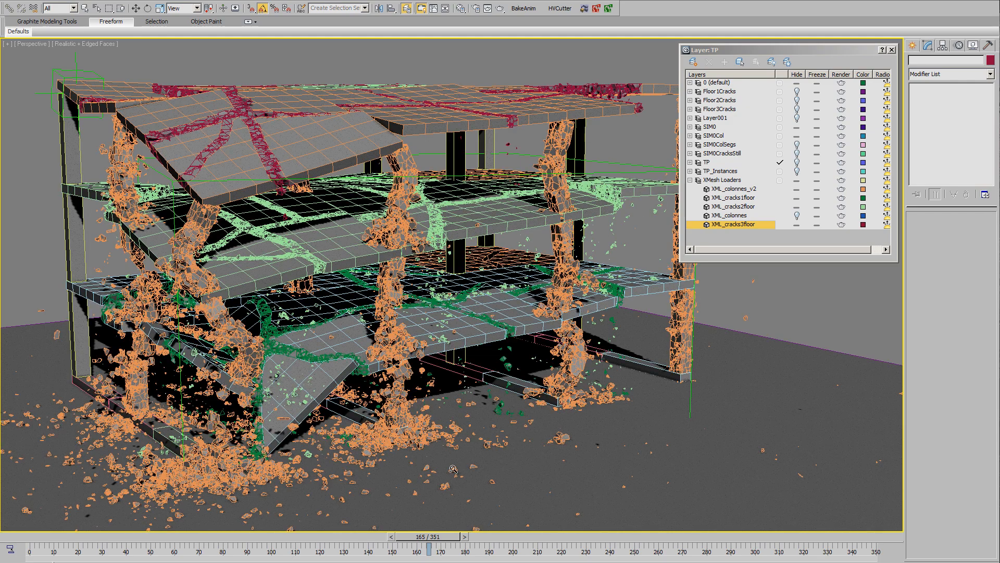
pyautogui.scroll(2, 470, 431)
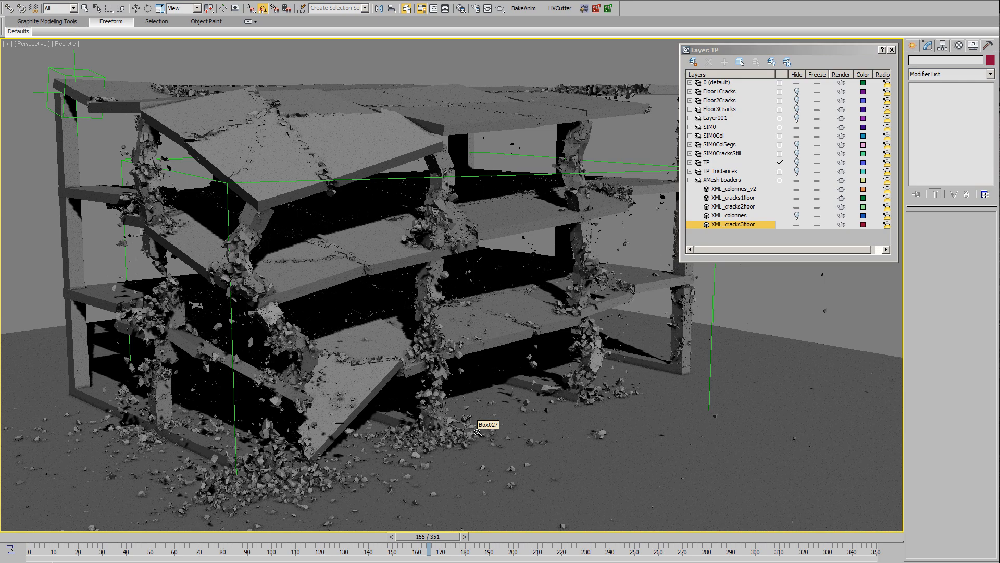
pyautogui.scroll(2, 469, 400)
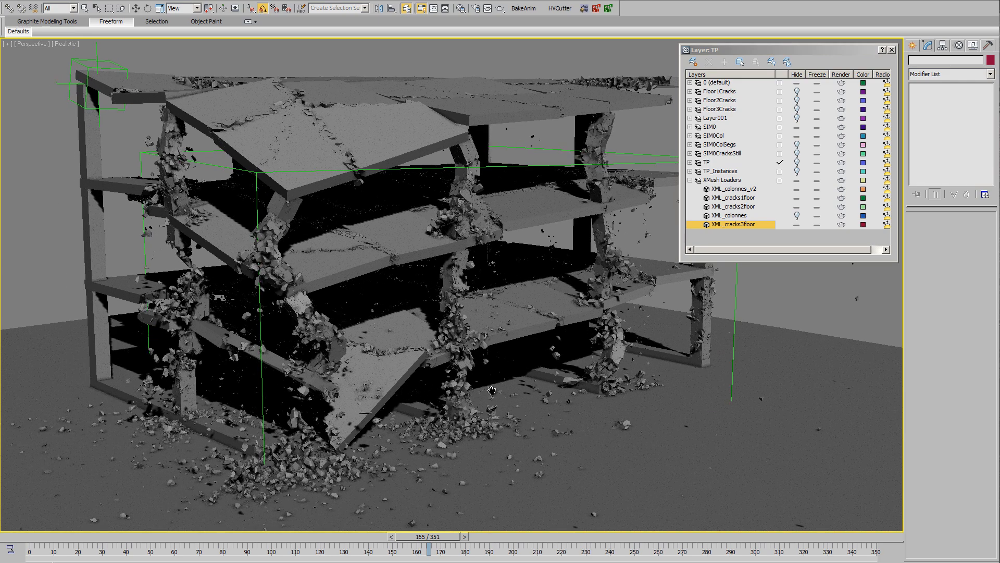
pyautogui.moveTo(751, 50); pyautogui.dragTo(813, 49)
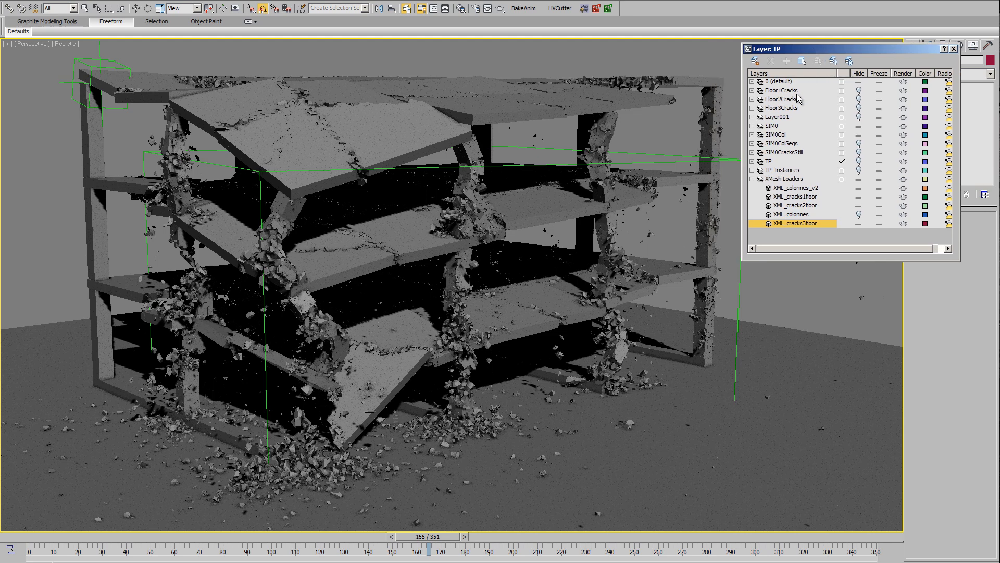
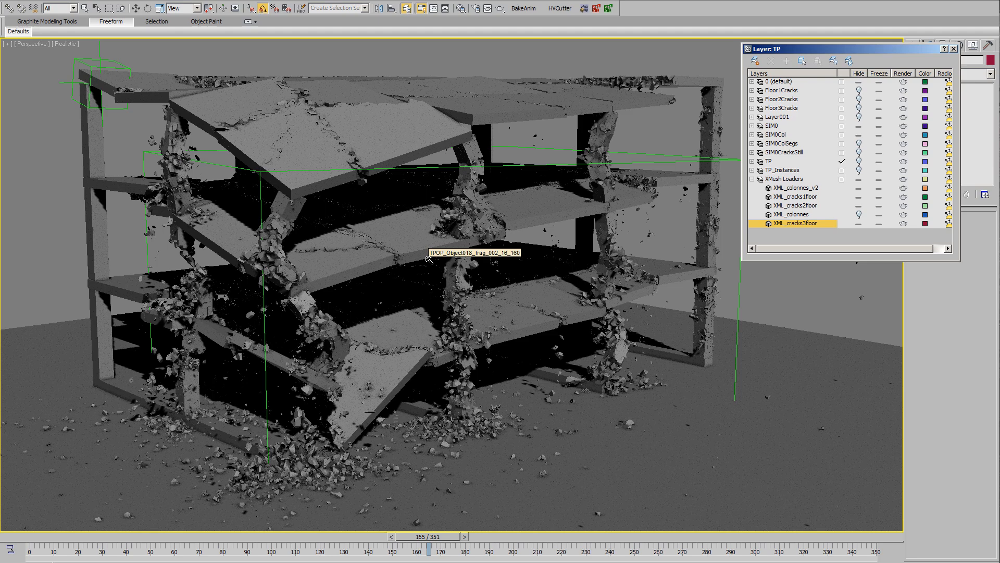
# Examine the fragmented columns and the hanging floor slab at the collapsed corner of the building
pyautogui.moveTo(389, 343); pyautogui.dragTo(398, 334, button='middle')
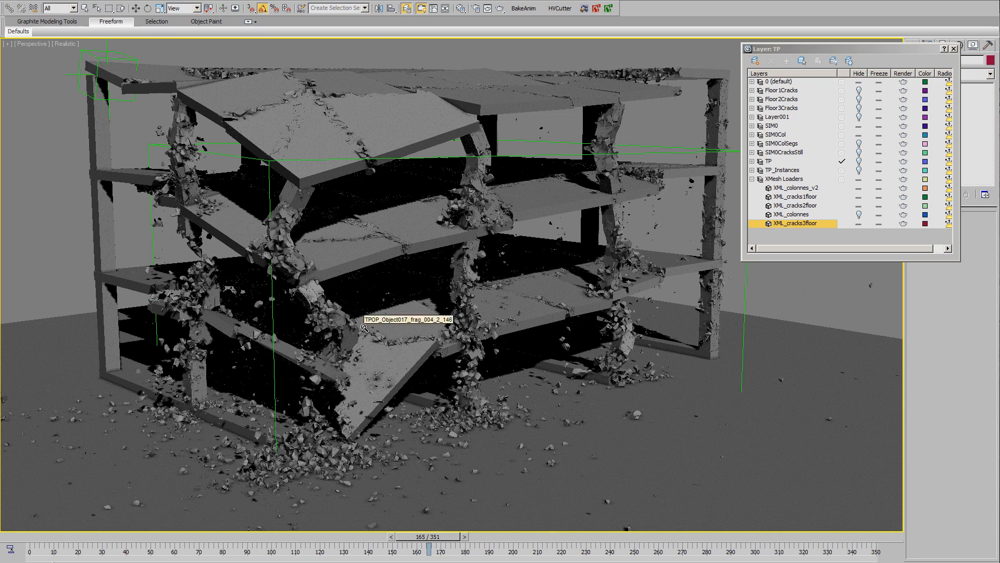
pyautogui.scroll(2, 366, 356)
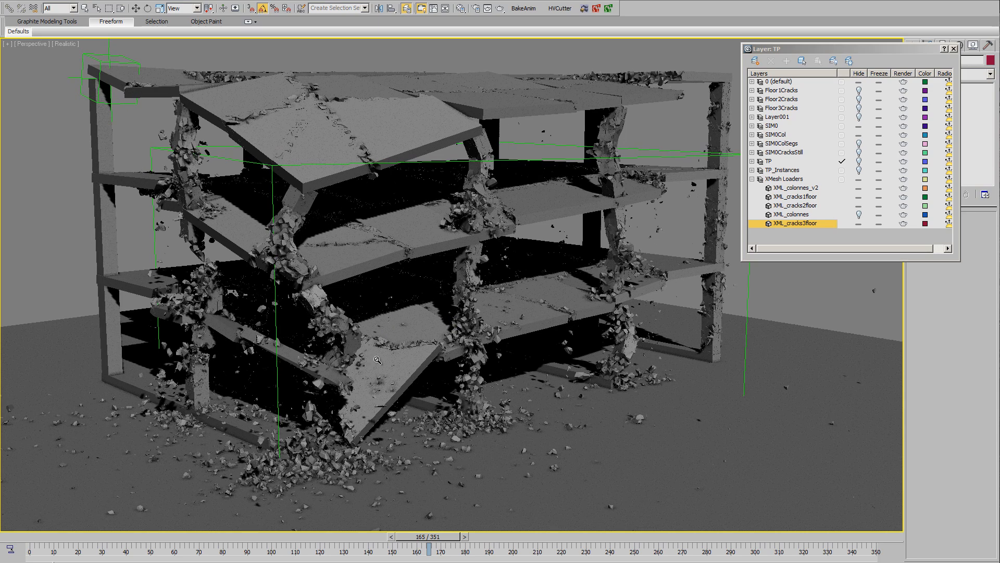
pyautogui.scroll(2, 379, 360)
pyautogui.scroll(1, 382, 344)
pyautogui.scroll(2, 385, 339)
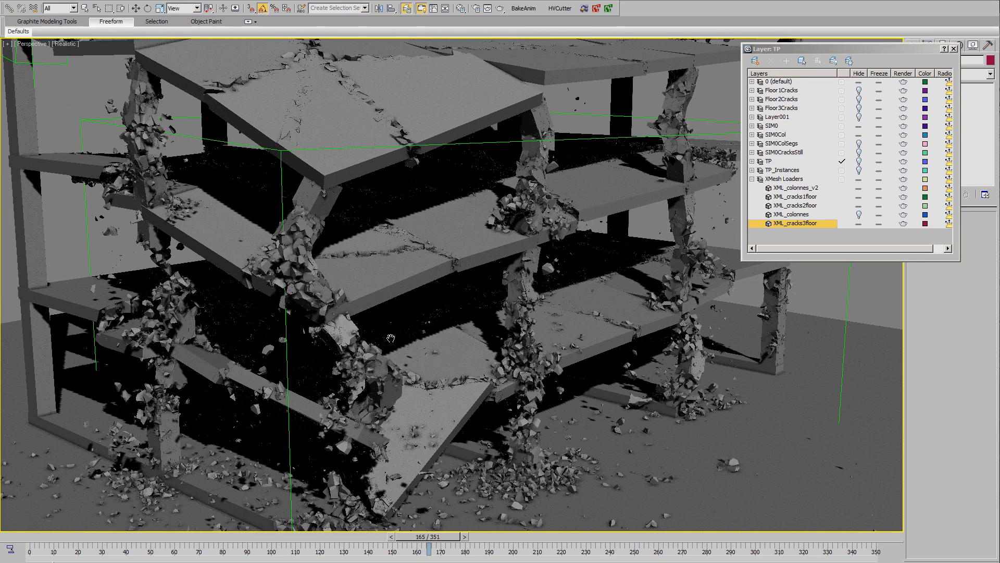
pyautogui.scroll(1, 394, 334)
pyautogui.scroll(1, 394, 335)
pyautogui.scroll(-1, 415, 314)
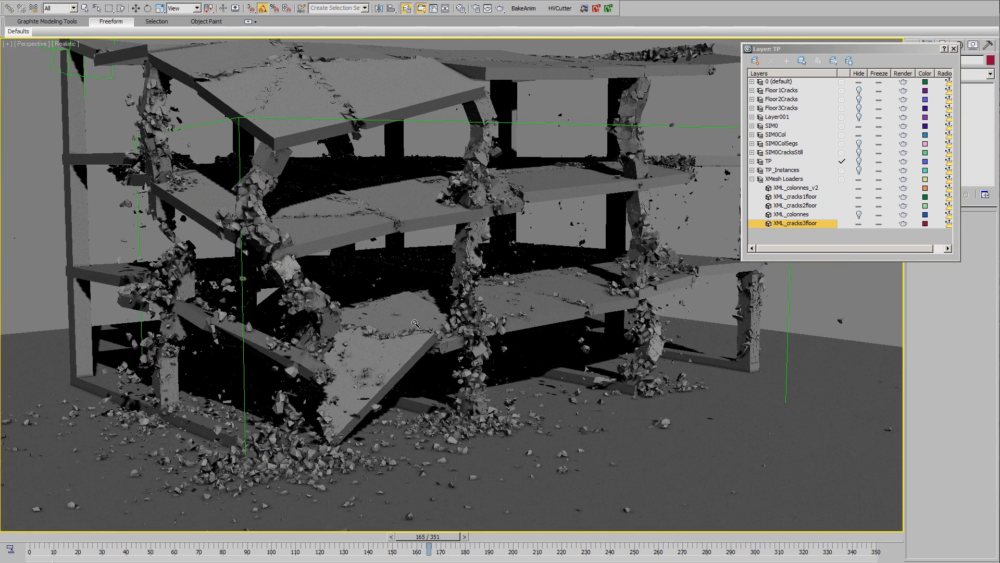
pyautogui.moveTo(414, 341)
pyautogui.mouseDown(button='middle')
pyautogui.moveTo(423, 348)
pyautogui.moveTo(385, 364)
pyautogui.moveTo(402, 343)
pyautogui.mouseUp(button='middle')
pyautogui.scroll(-1, 350, 351)
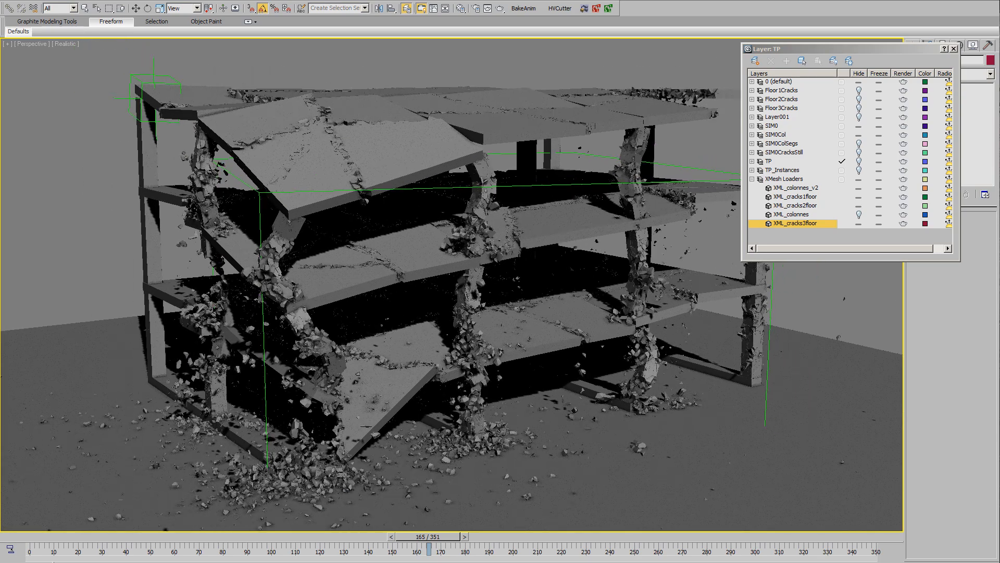
# Examine the roof slab cracks from above and briefly display edged faces to check the crack fragments' mesh
pyautogui.scroll(3, 323, 261)
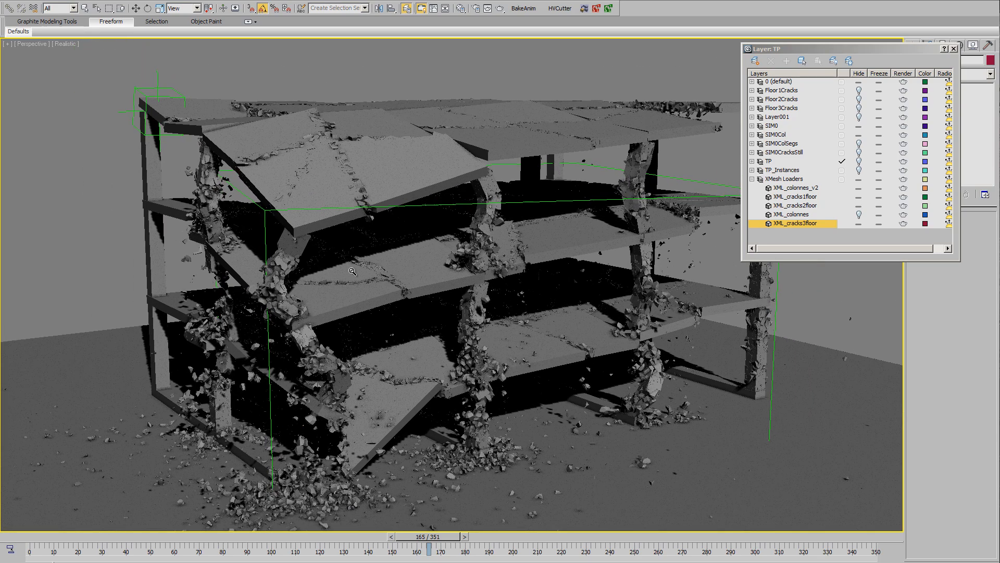
pyautogui.scroll(3, 361, 305)
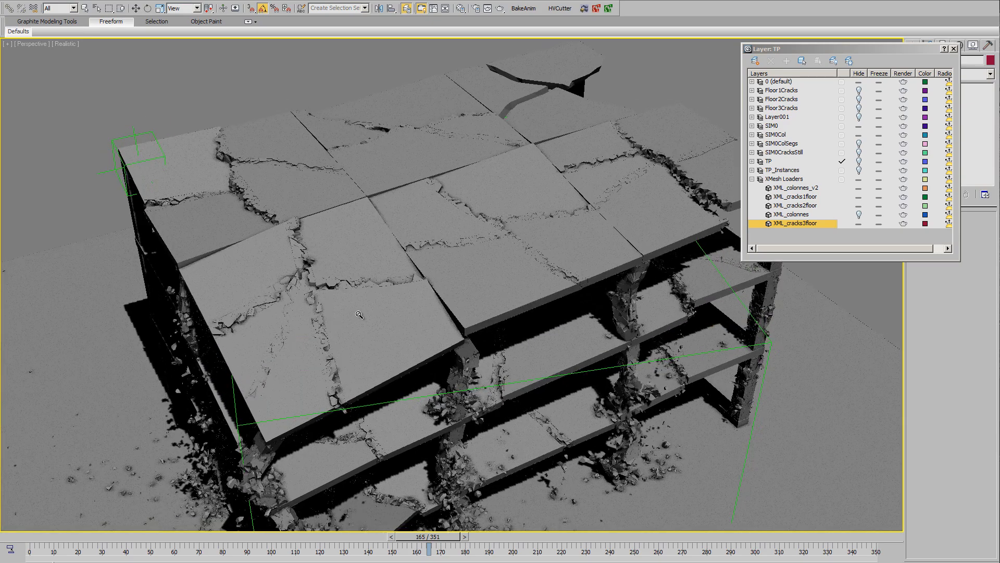
pyautogui.scroll(3, 358, 315)
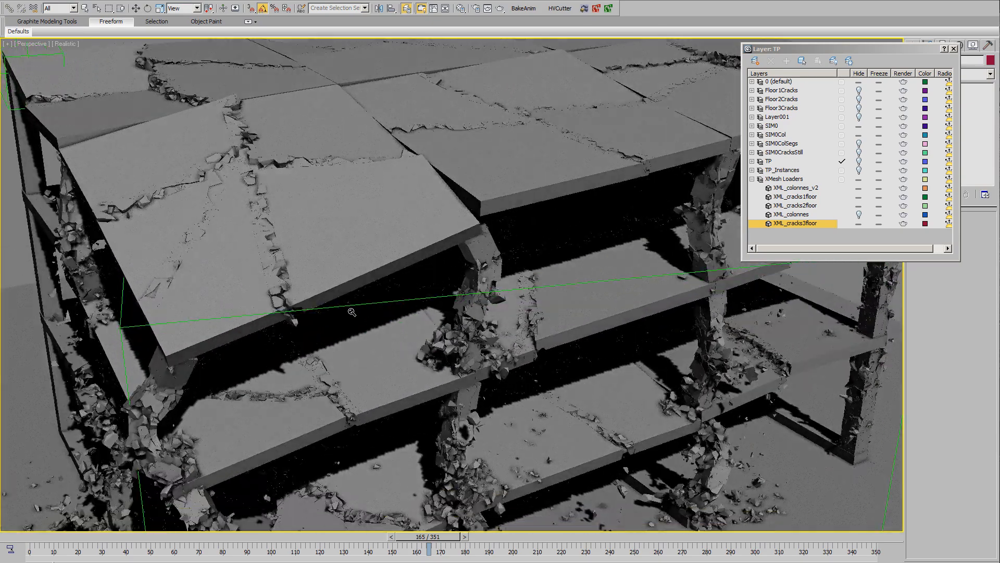
pyautogui.scroll(1, 428, 271)
pyautogui.press('F4')
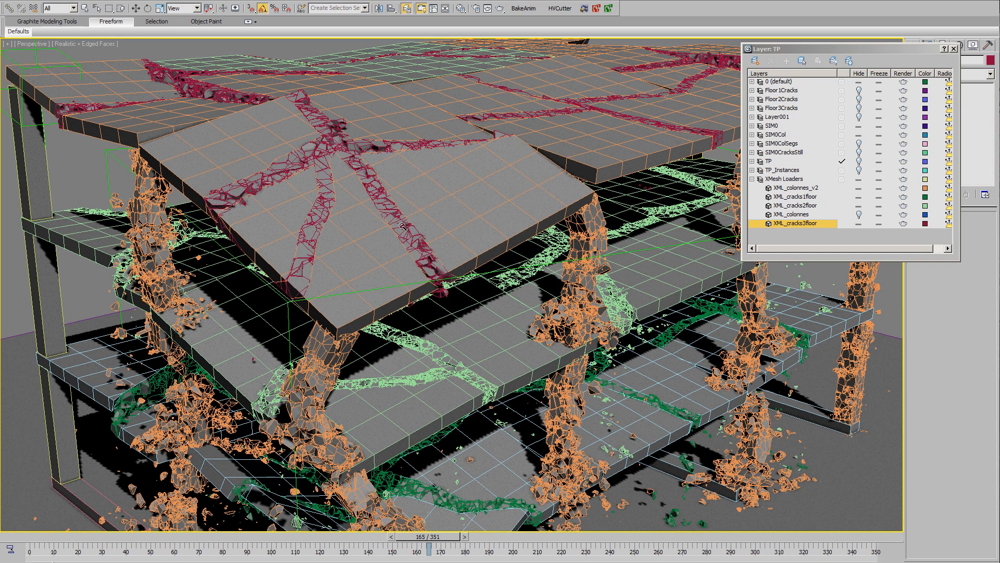
pyautogui.press('F4')
# Examine the shaded building from the collapsed corner round to its standing end, and the whole scene from a distance
pyautogui.scroll(2, 451, 344)
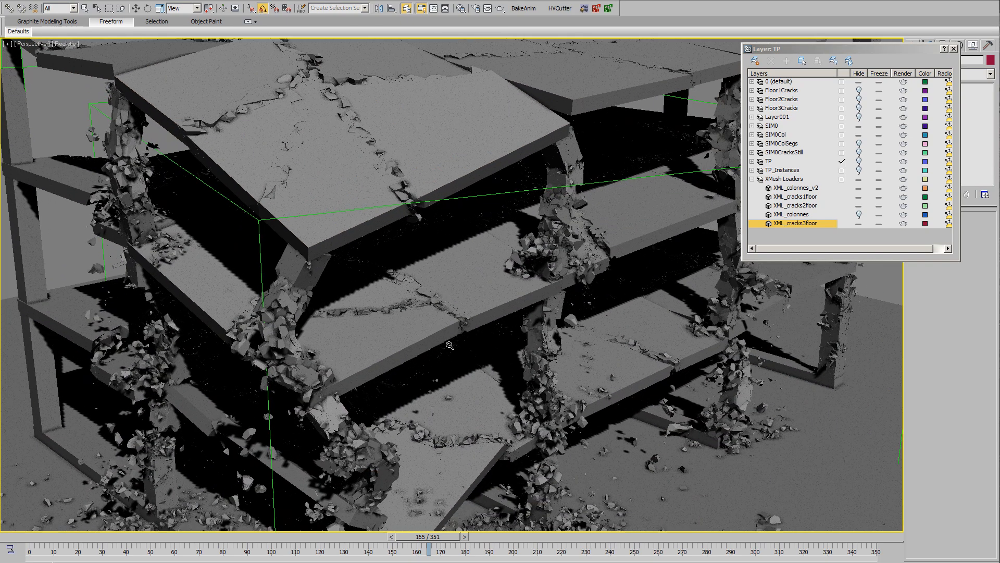
pyautogui.scroll(-5, 450, 346)
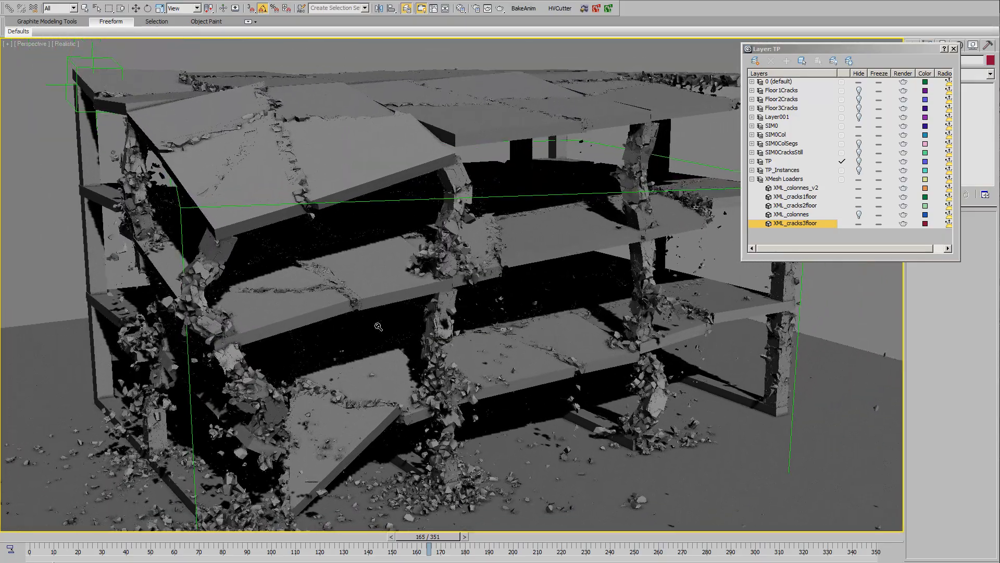
pyautogui.scroll(3, 402, 334)
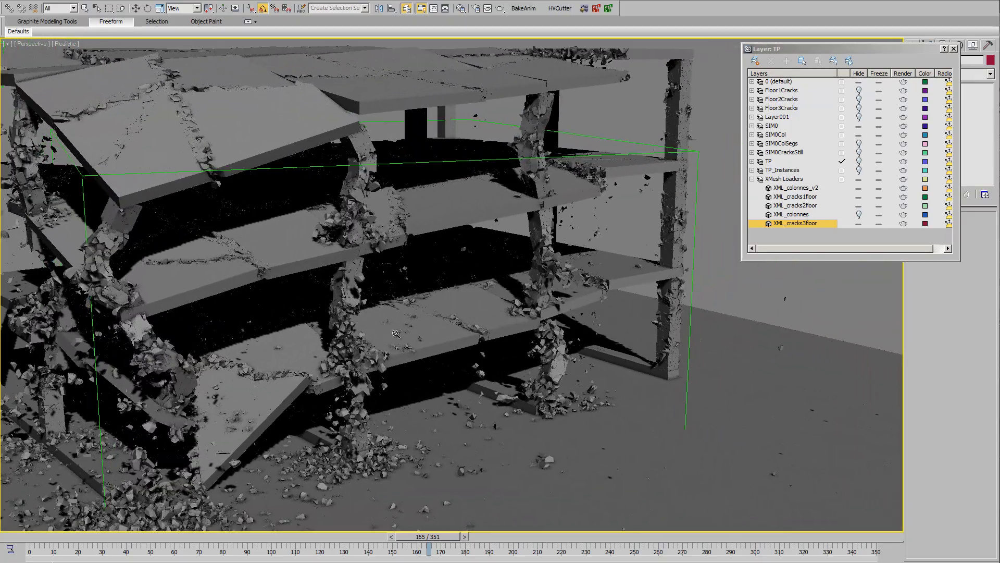
pyautogui.keyDown('alt'); pyautogui.moveTo(509, 332); pyautogui.dragTo(429, 339, button='middle'); pyautogui.keyUp('alt')
pyautogui.scroll(-5, 487, 401)
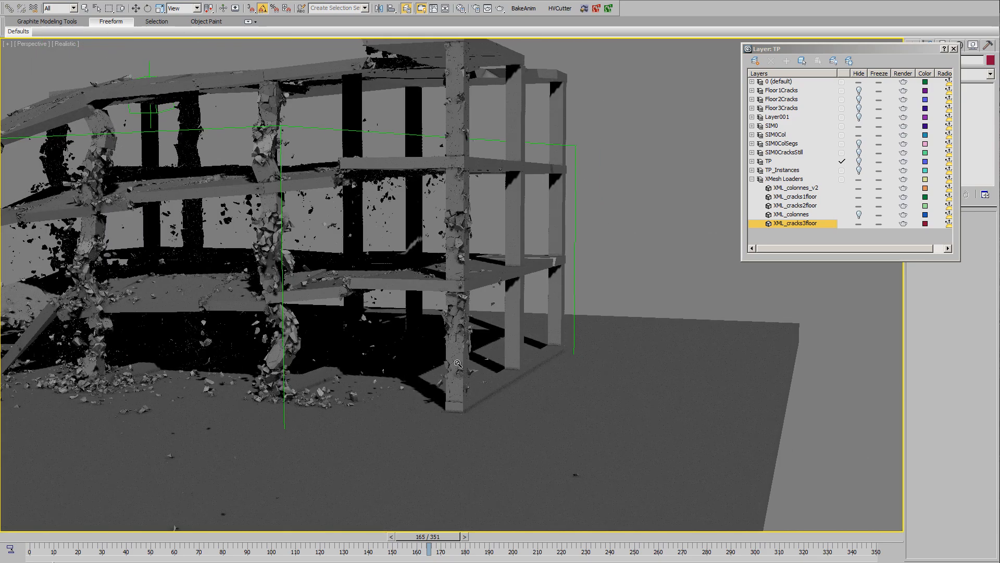
pyautogui.scroll(-4, 468, 407)
pyautogui.keyDown('alt'); pyautogui.moveTo(455, 402); pyautogui.dragTo(508, 432, button='middle'); pyautogui.keyUp('alt')
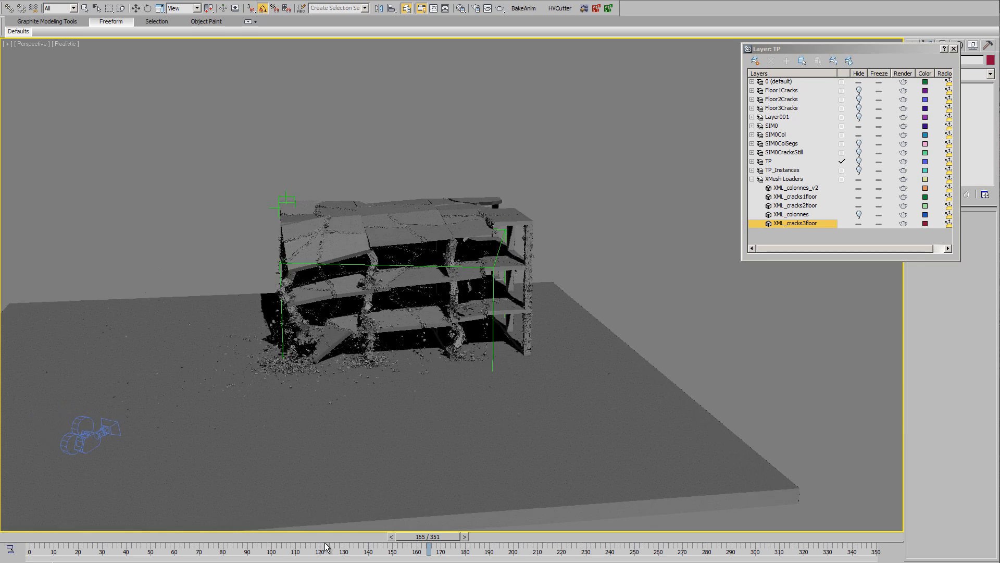
# Advance the timeline to frame 226 and inspect the broken floors and crumbling columns near the standing end
pyautogui.moveTo(441, 535); pyautogui.dragTo(477, 535)
pyautogui.moveTo(599, 539); pyautogui.dragTo(601, 542)
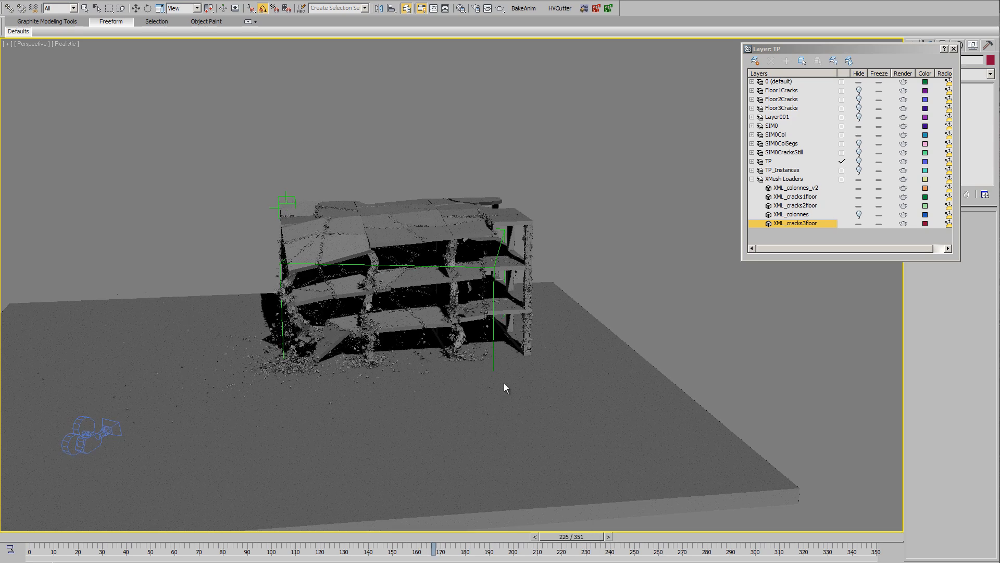
pyautogui.scroll(4, 449, 391)
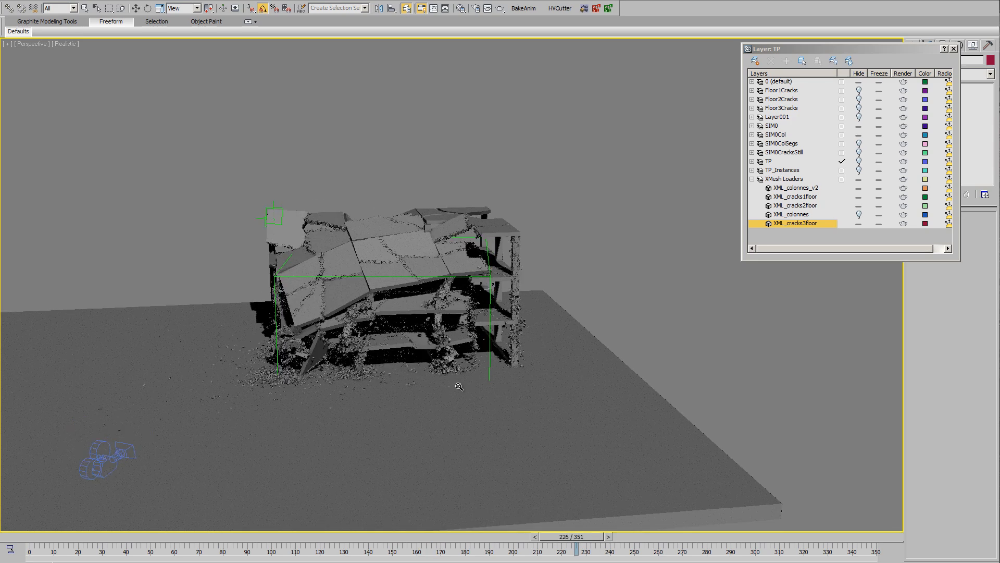
pyautogui.scroll(5, 492, 402)
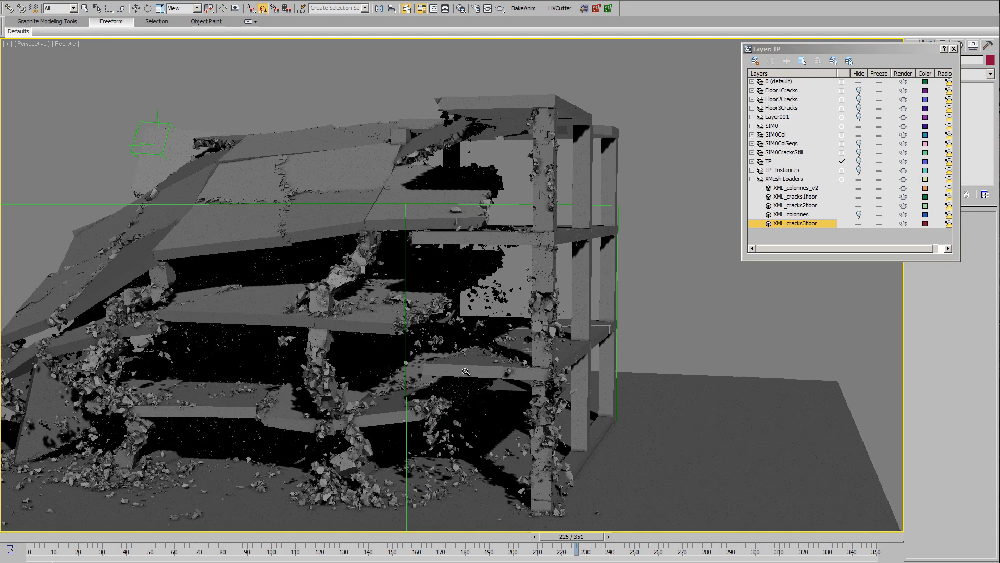
pyautogui.scroll(2, 453, 327)
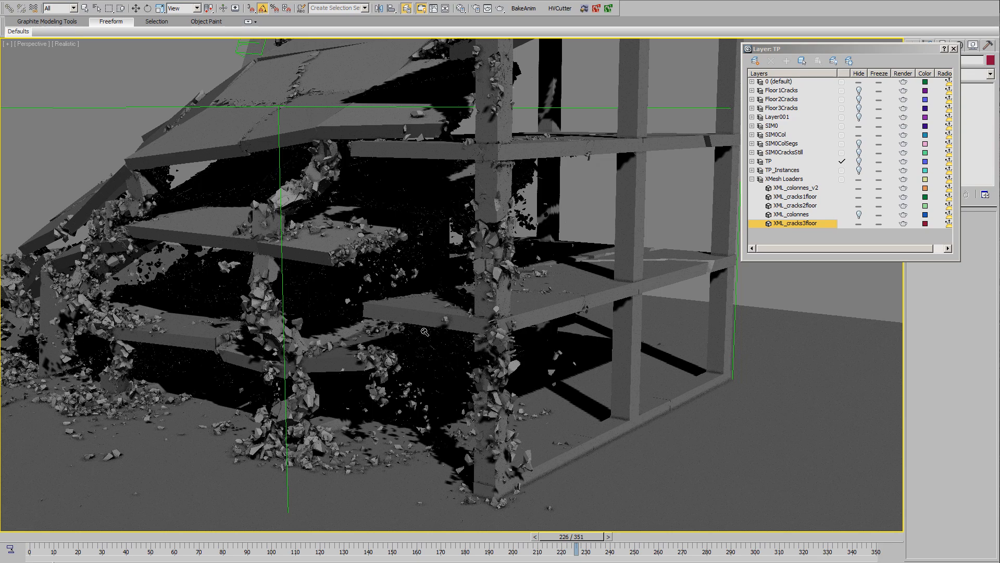
pyautogui.moveTo(449, 338); pyautogui.dragTo(467, 290, button='middle')
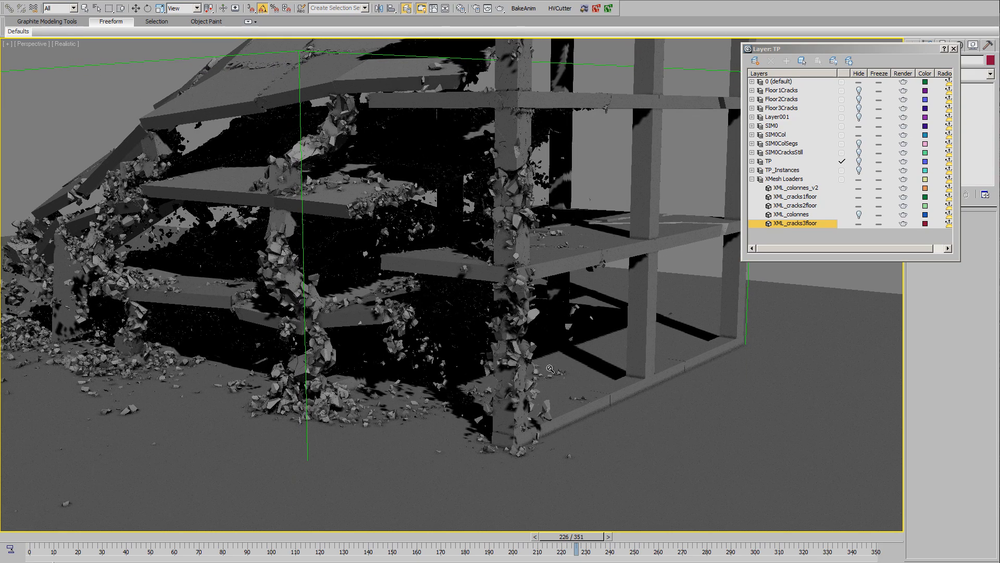
pyautogui.moveTo(474, 416); pyautogui.dragTo(451, 406, button='middle')
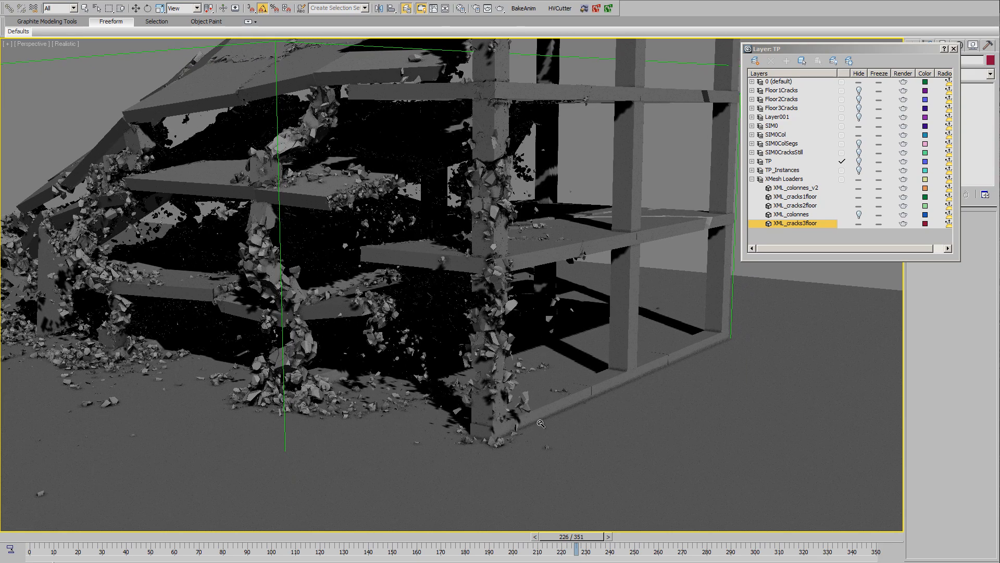
# Advance the timeline through frame 290 to frame 342 and inspect the damage to the end column
pyautogui.doubleClick(608, 537)
pyautogui.click(750, 541)
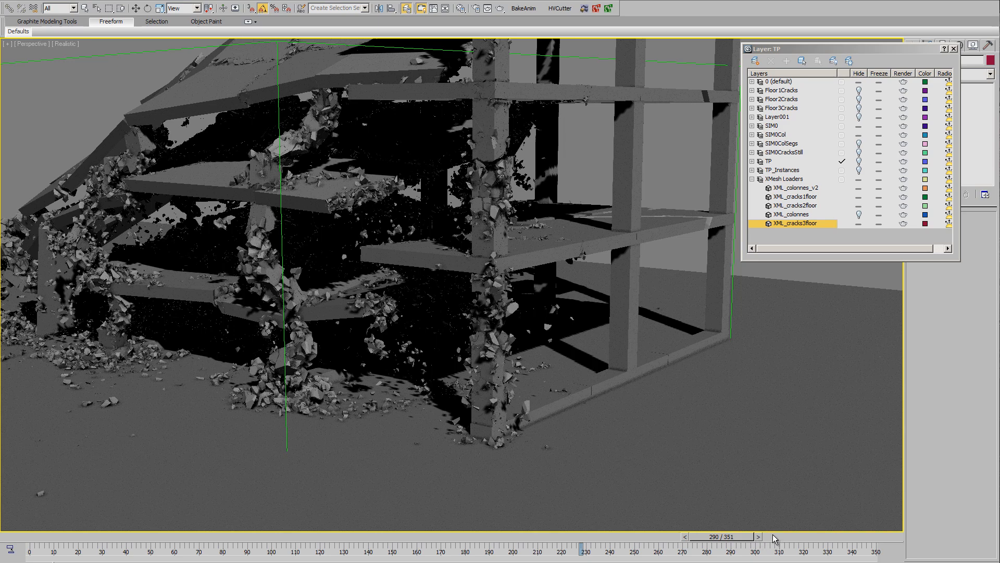
pyautogui.click(846, 541)
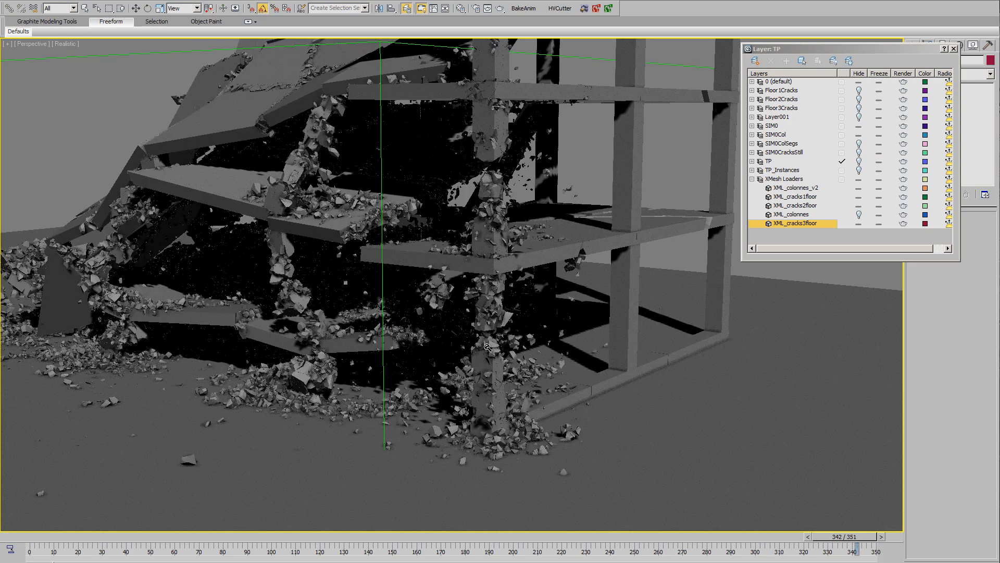
pyautogui.scroll(5, 538, 345)
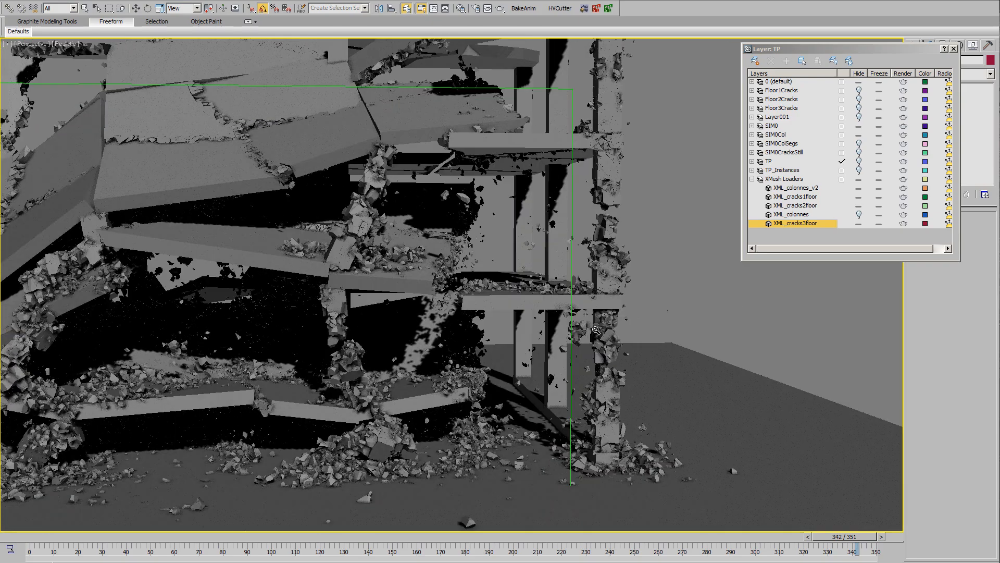
pyautogui.scroll(4, 549, 315)
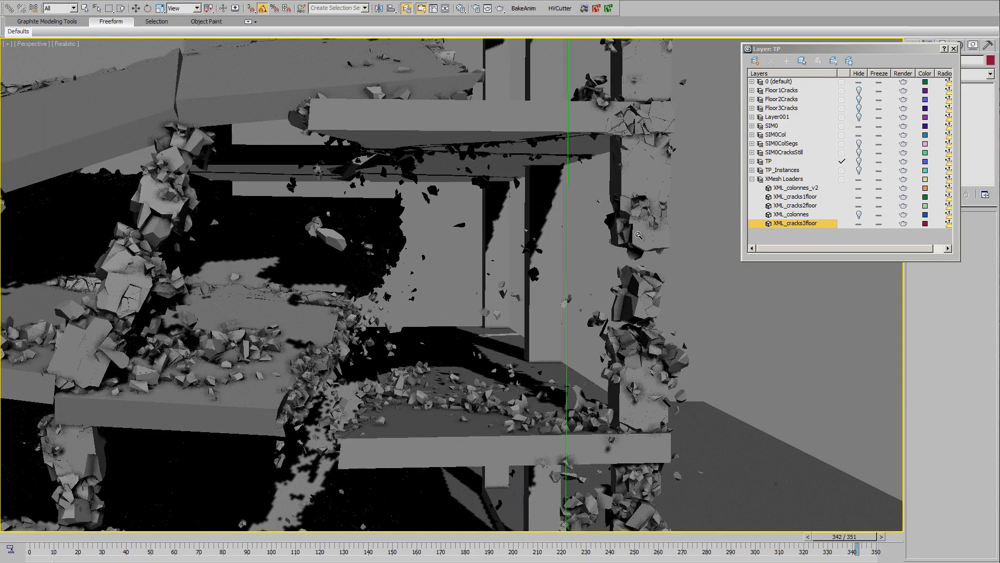
pyautogui.scroll(-4, 656, 343)
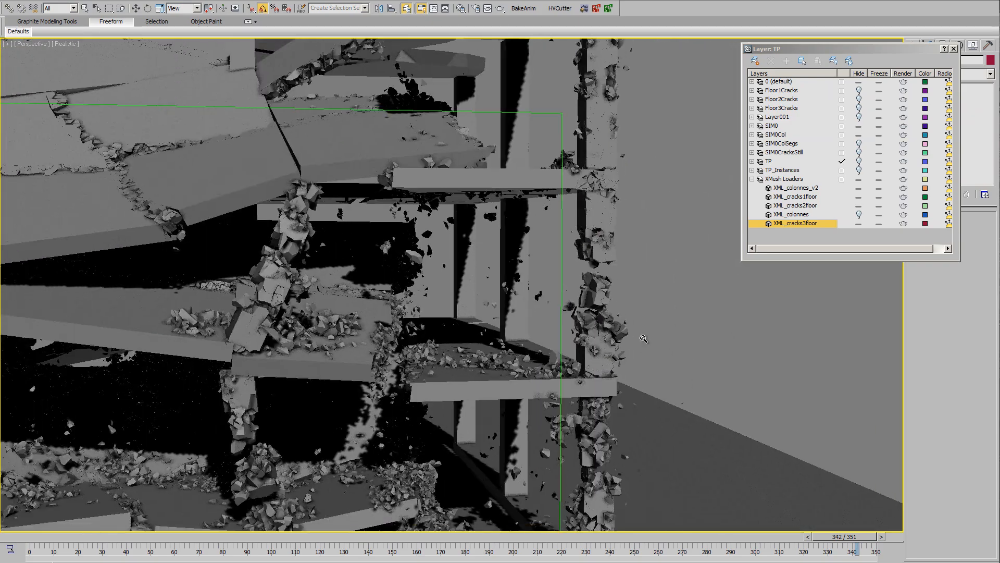
pyautogui.scroll(-5, 596, 302)
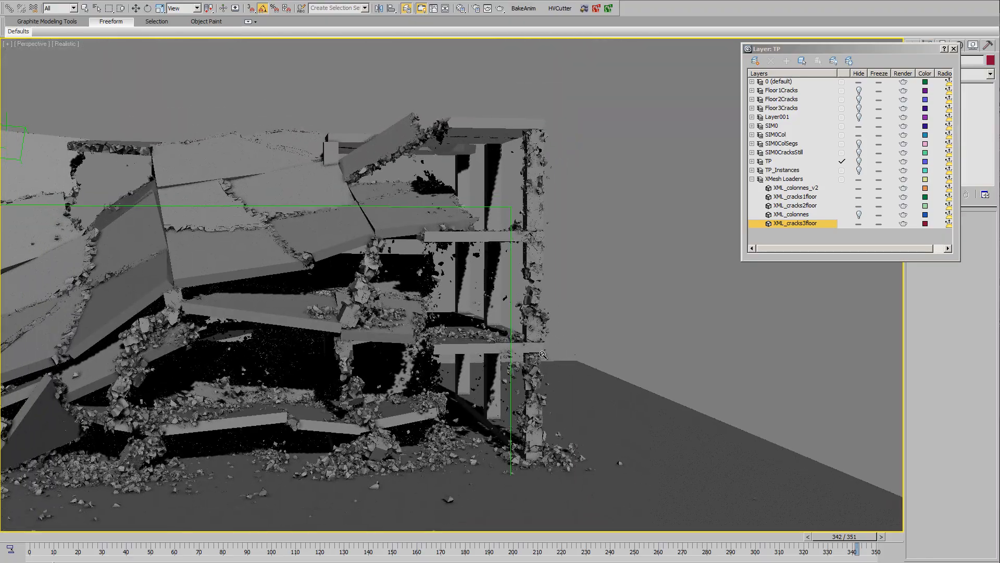
# Examine the crushed floors, cracked slabs and rubble between the columns from a low angle
pyautogui.scroll(5, 551, 357)
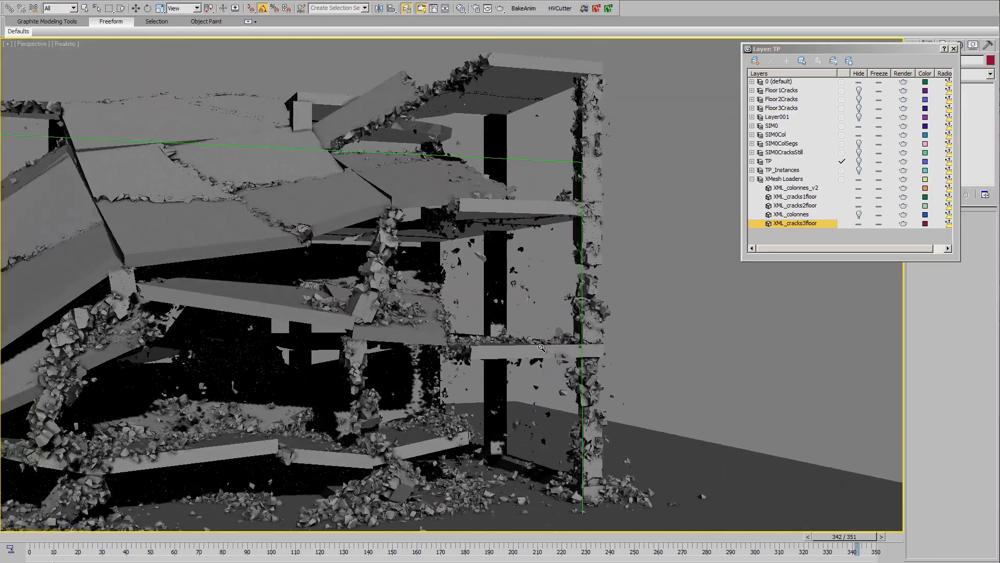
pyautogui.scroll(2, 549, 344)
pyautogui.scroll(2, 549, 344)
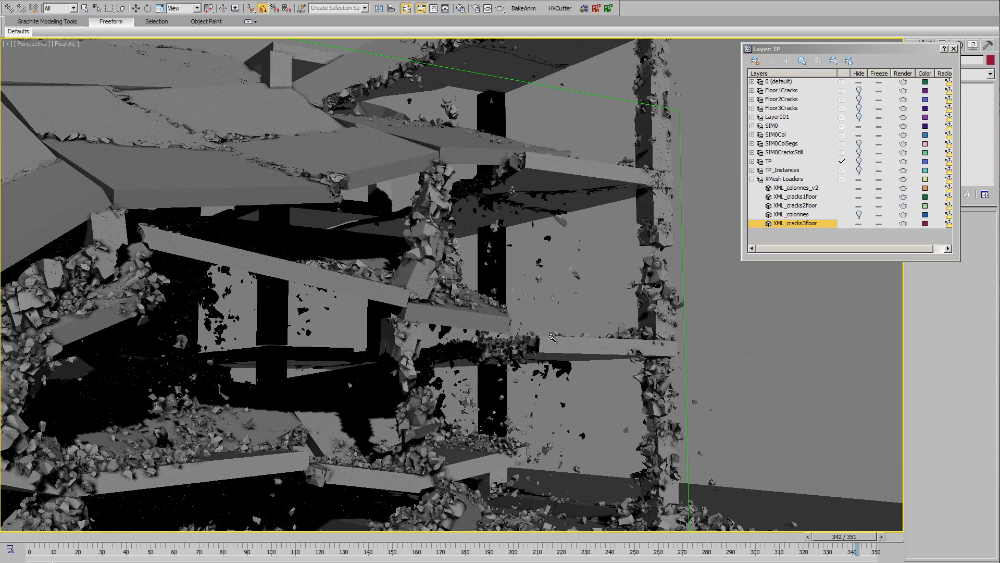
pyautogui.moveTo(553, 340); pyautogui.dragTo(591, 306, button='middle')
pyautogui.scroll(4, 614, 333)
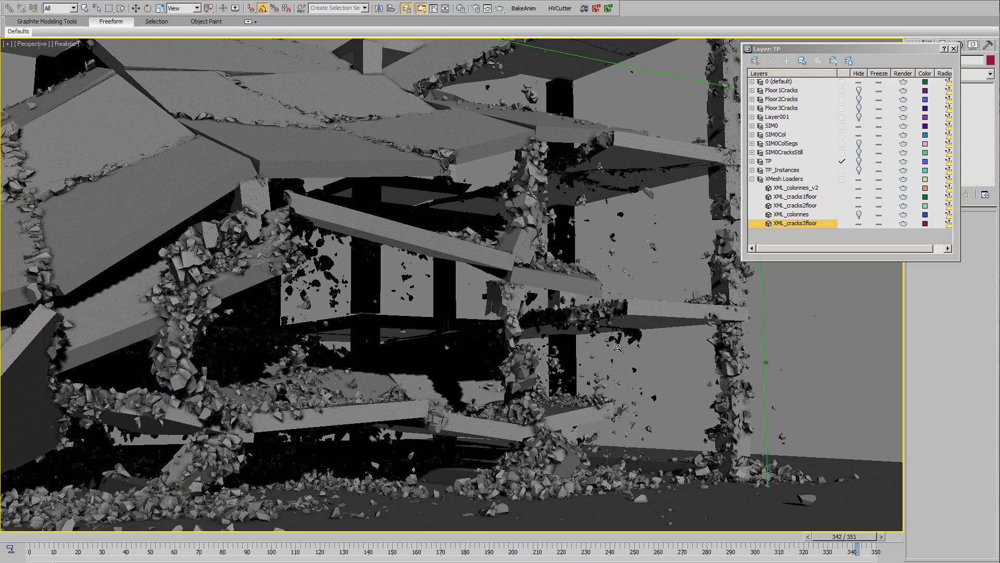
pyautogui.scroll(-5, 578, 328)
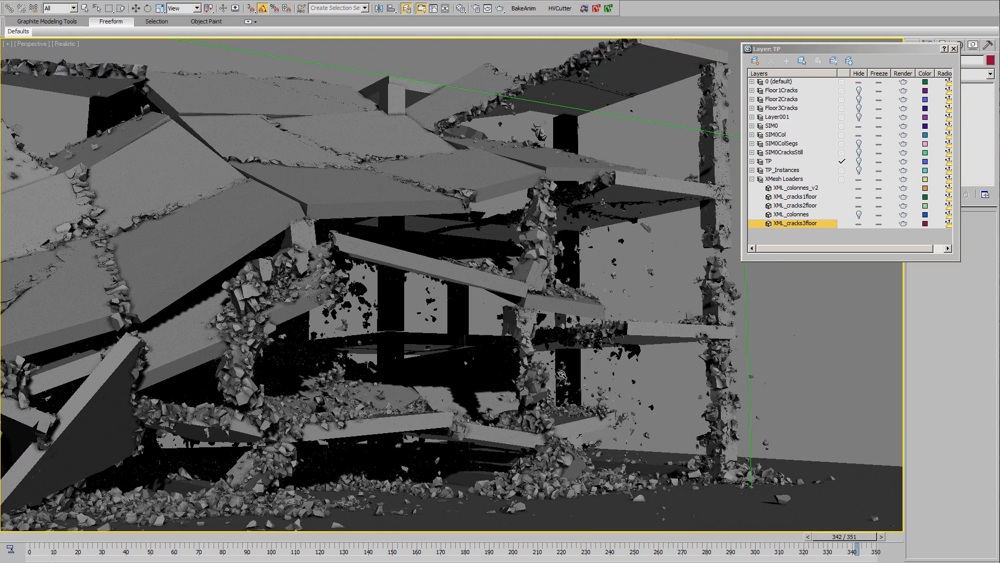
pyautogui.moveTo(562, 374); pyautogui.dragTo(586, 374, button='middle')
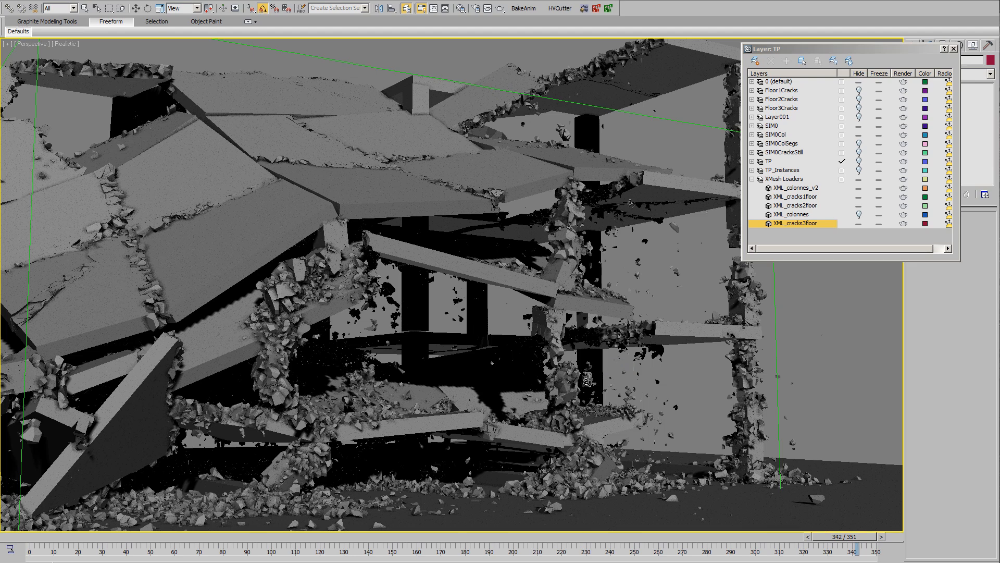